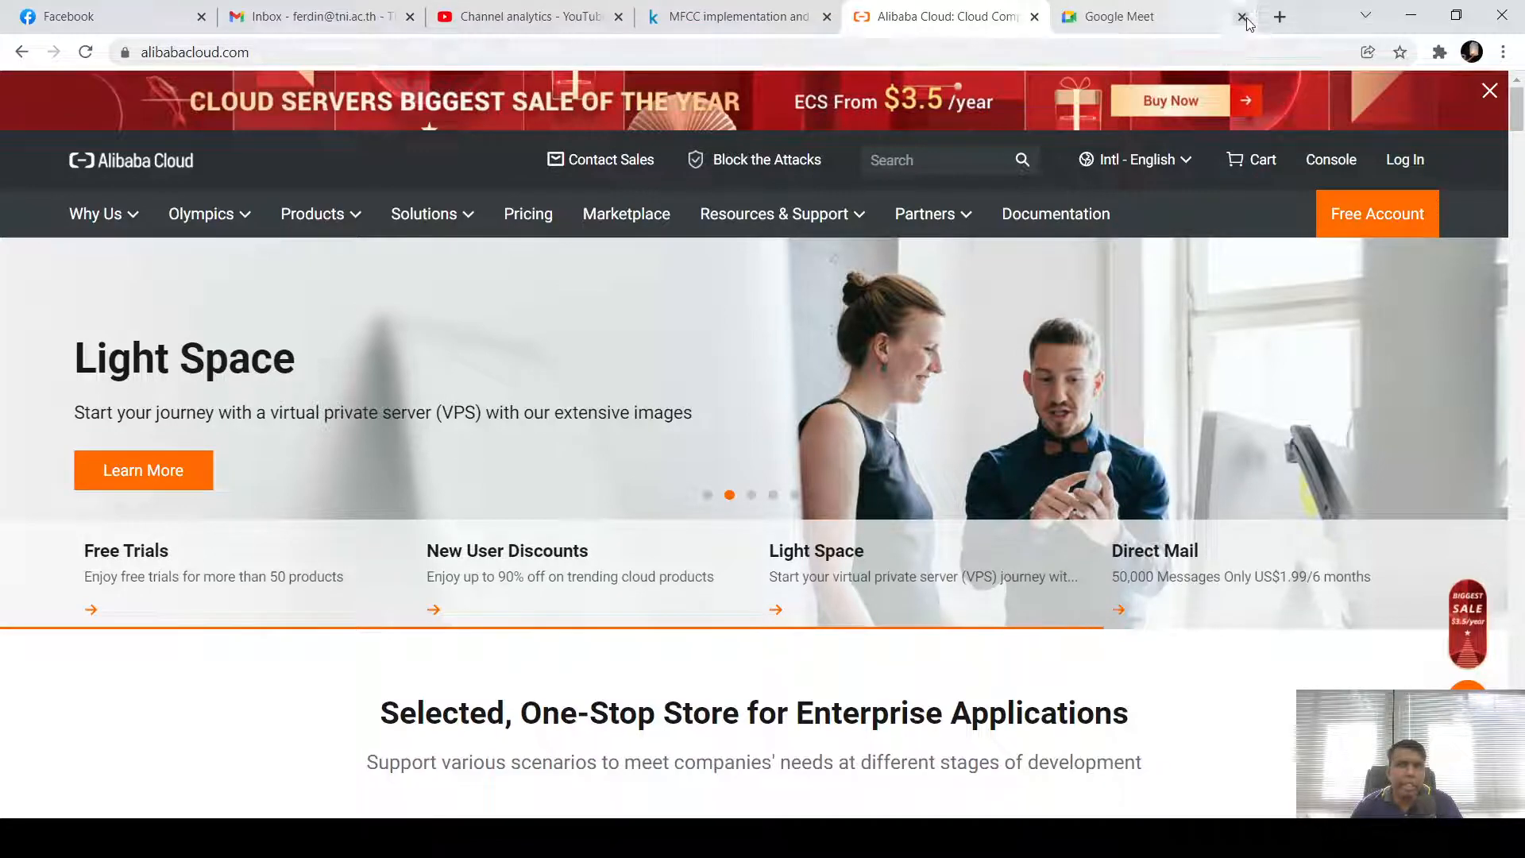
Close the Google Meet browser tab, leaving the Alibaba Cloud homepage open
left_click(1243, 17)
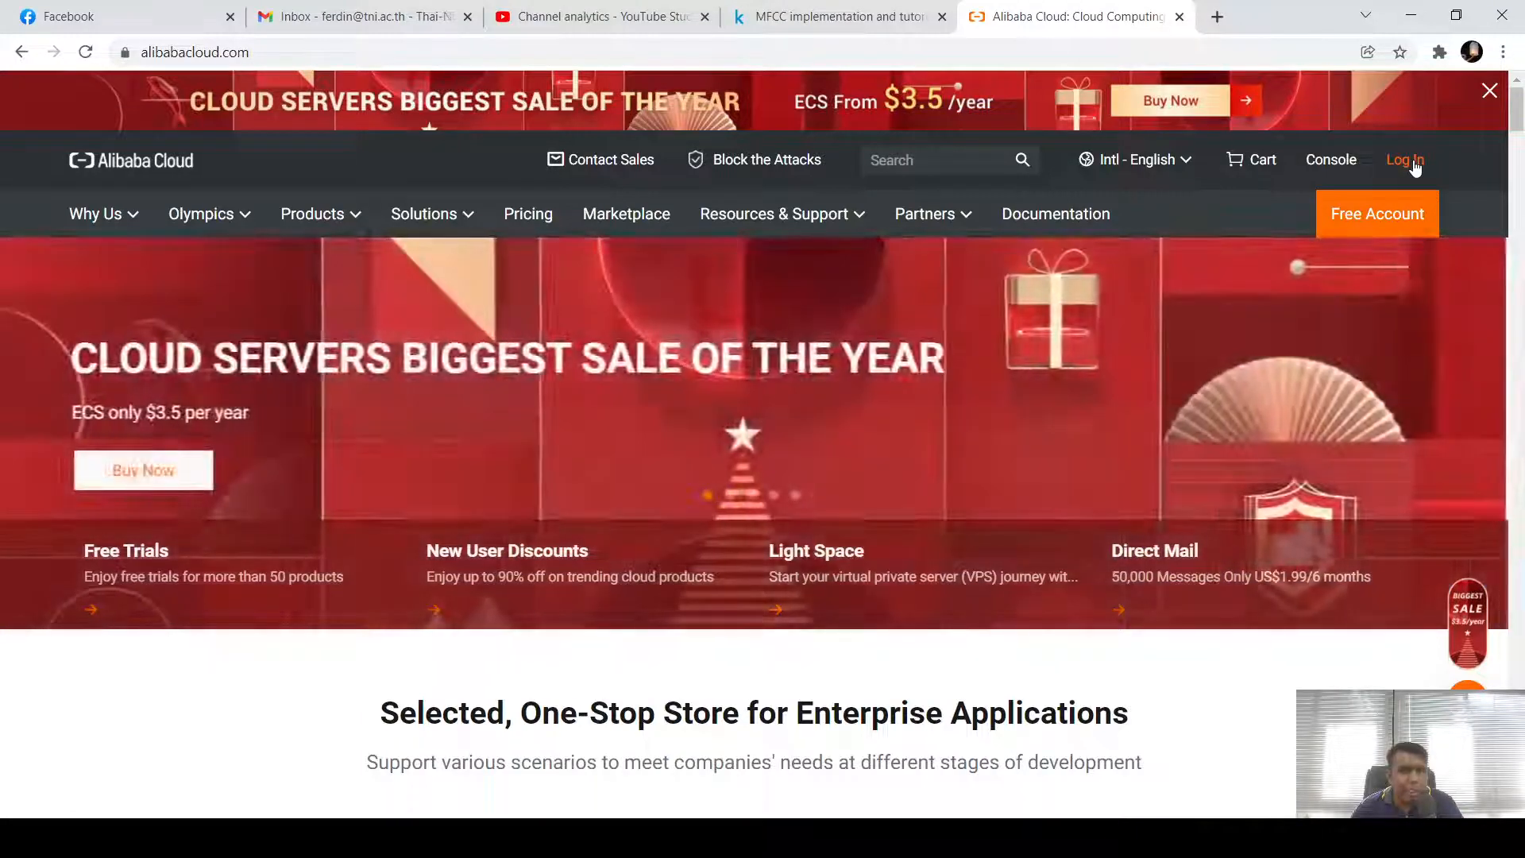
Sign in with the saved account e-mail and the account password
left_click(1415, 164)
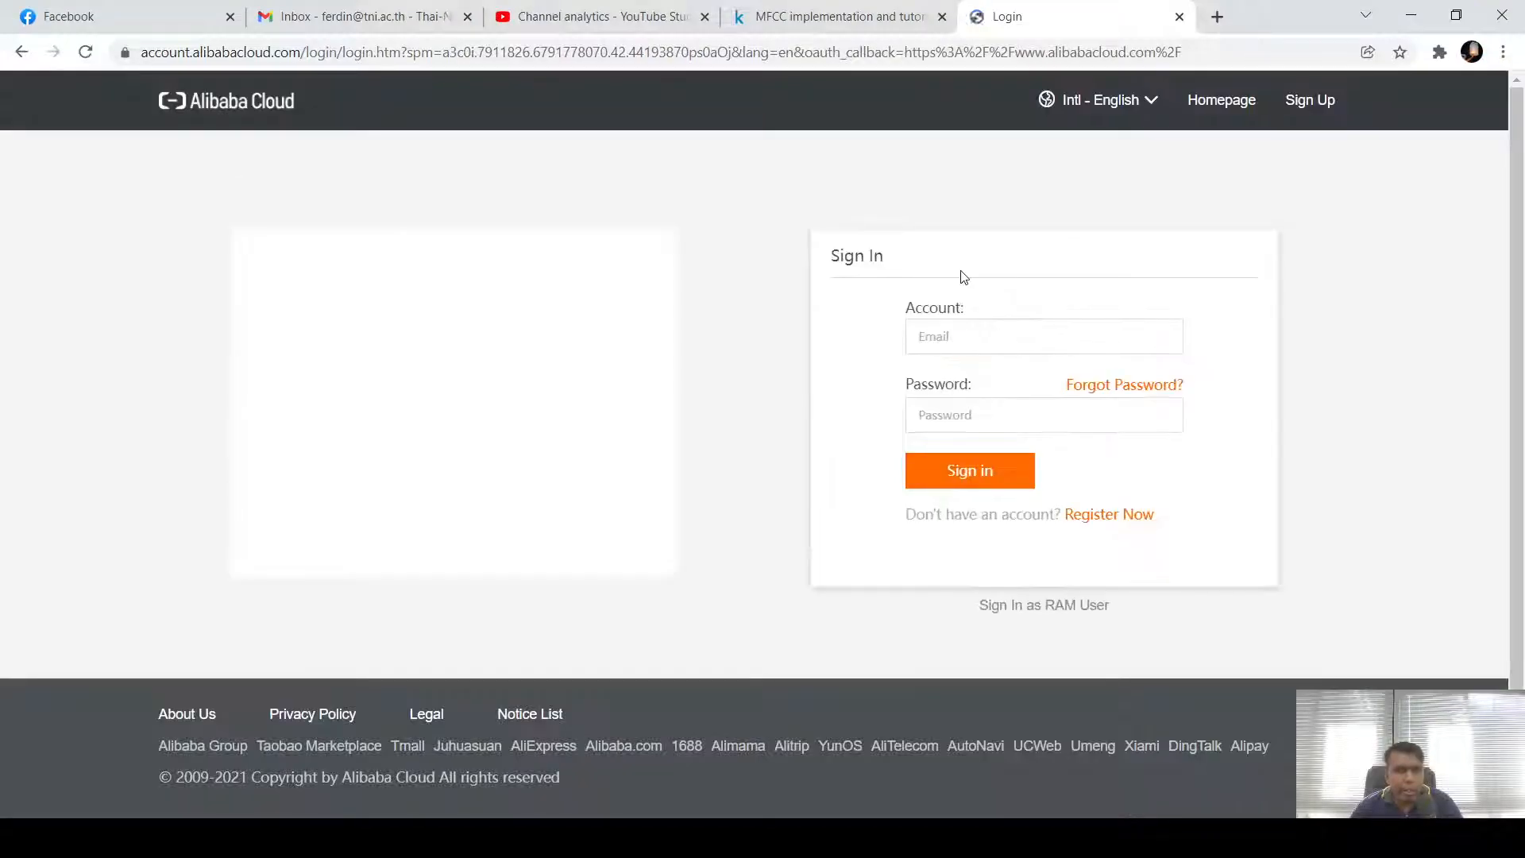
left_click(980, 337)
left_click(988, 378)
left_click(991, 413)
type("*")
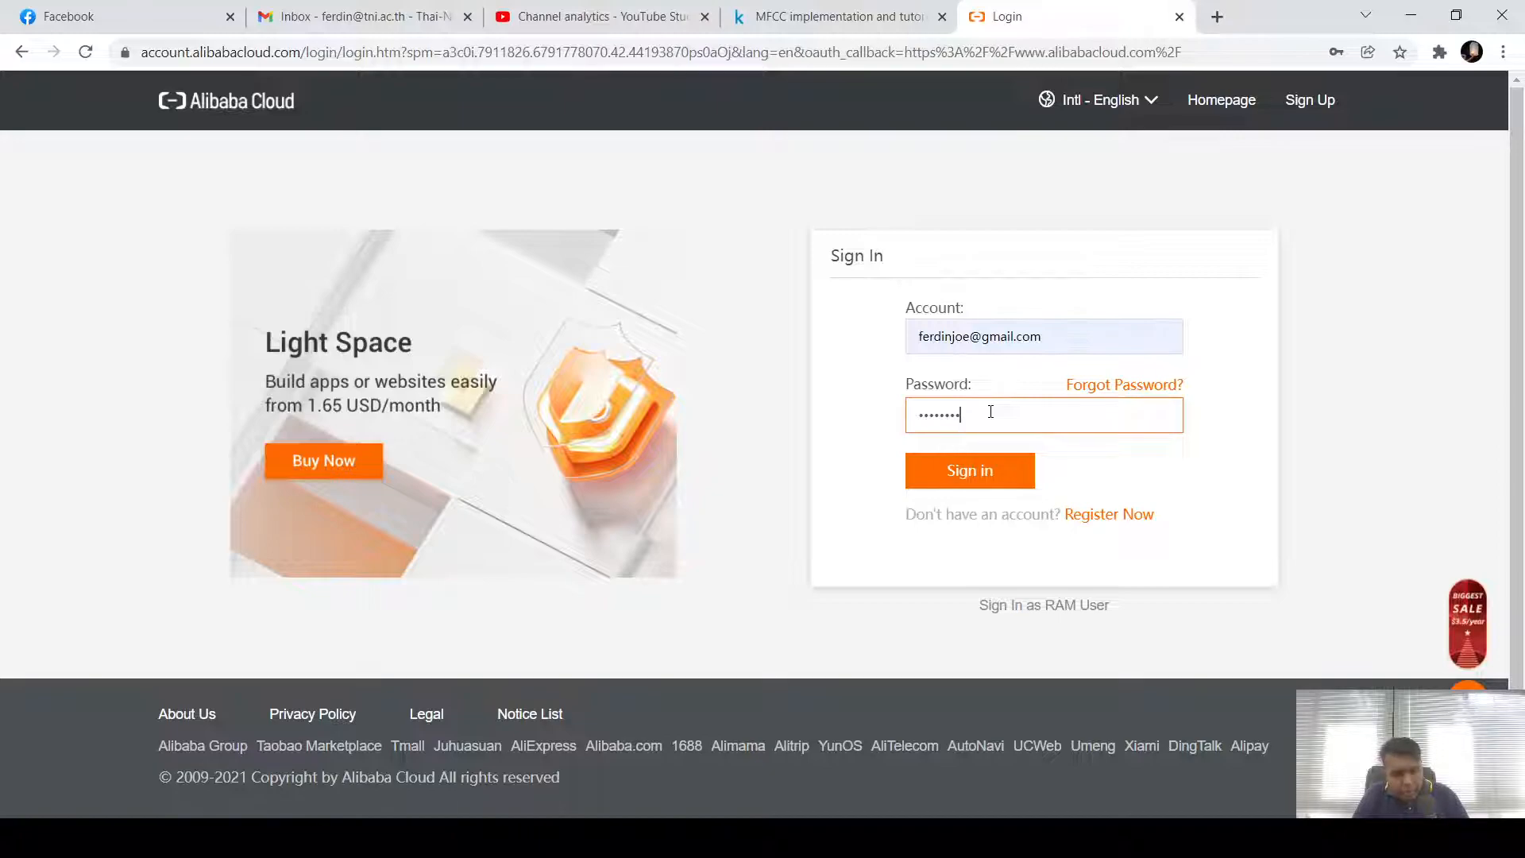
key("Return")
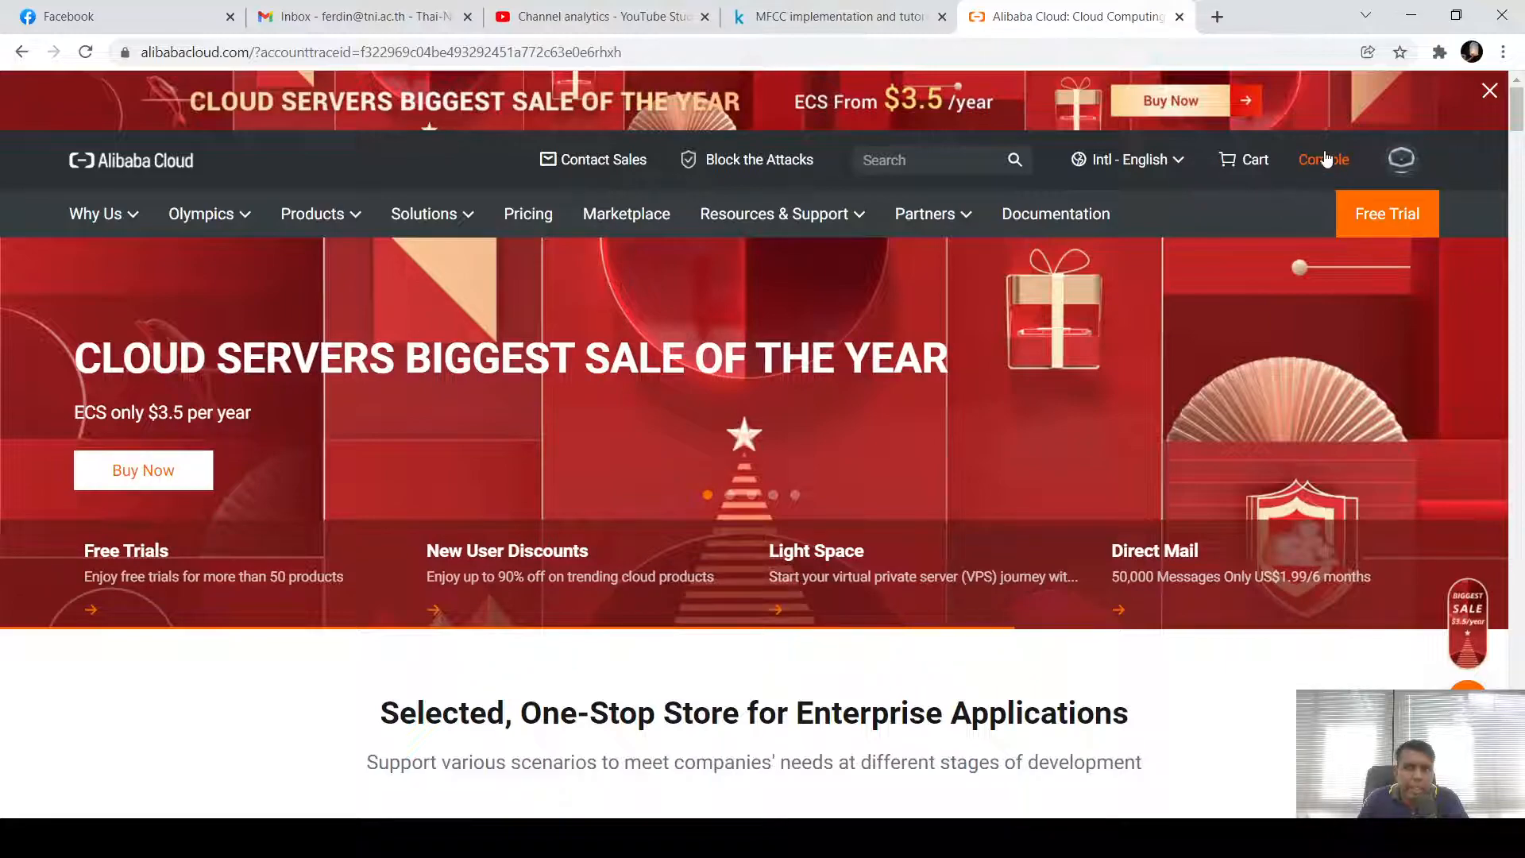
Open Account Management from the avatar menu to view the Security Settings page
mouse_move(1403, 163)
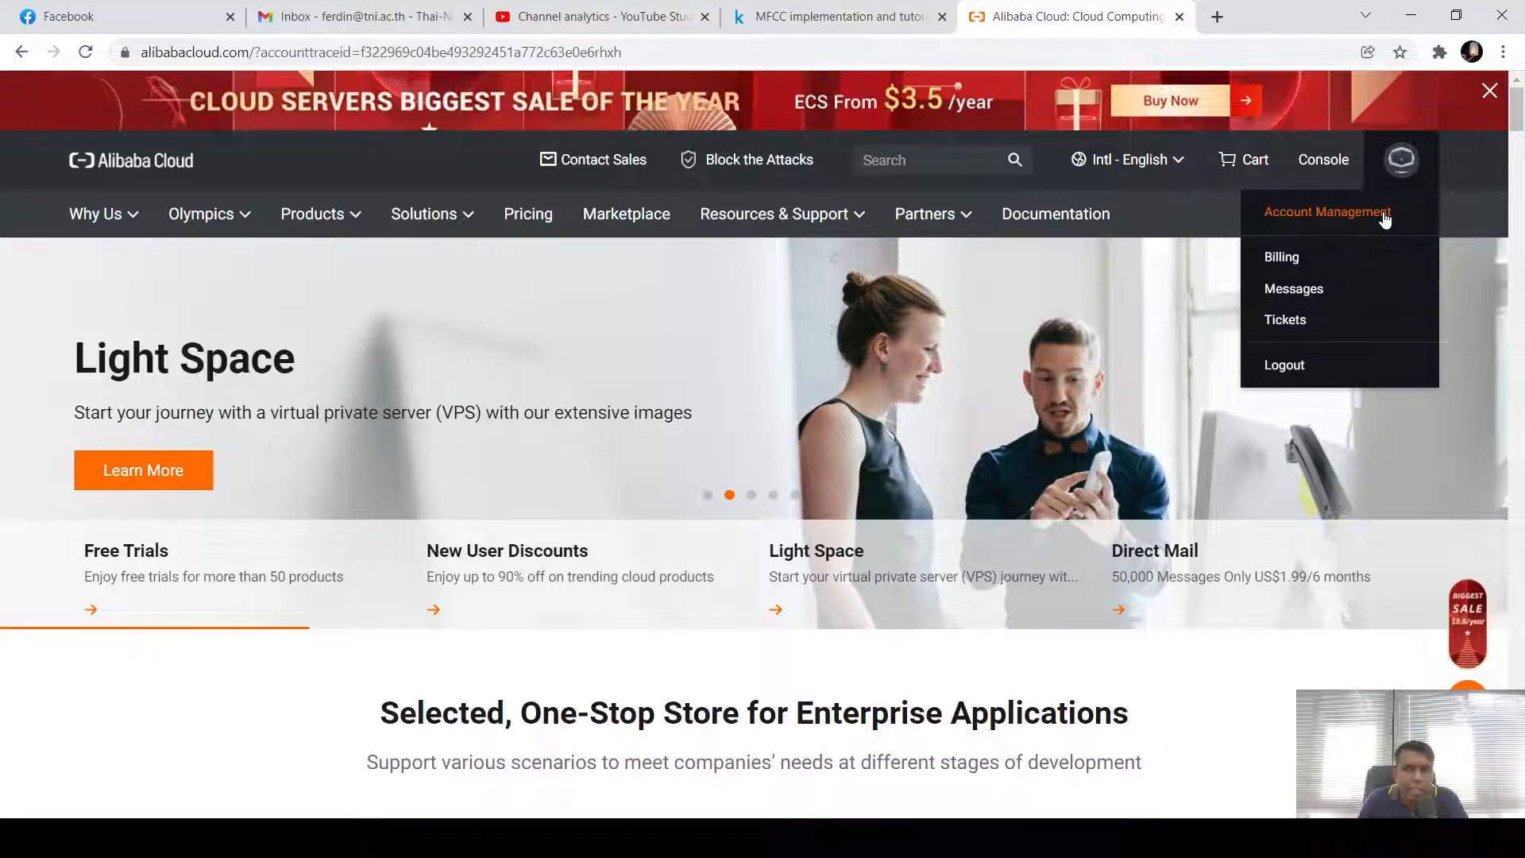
left_click(1386, 219)
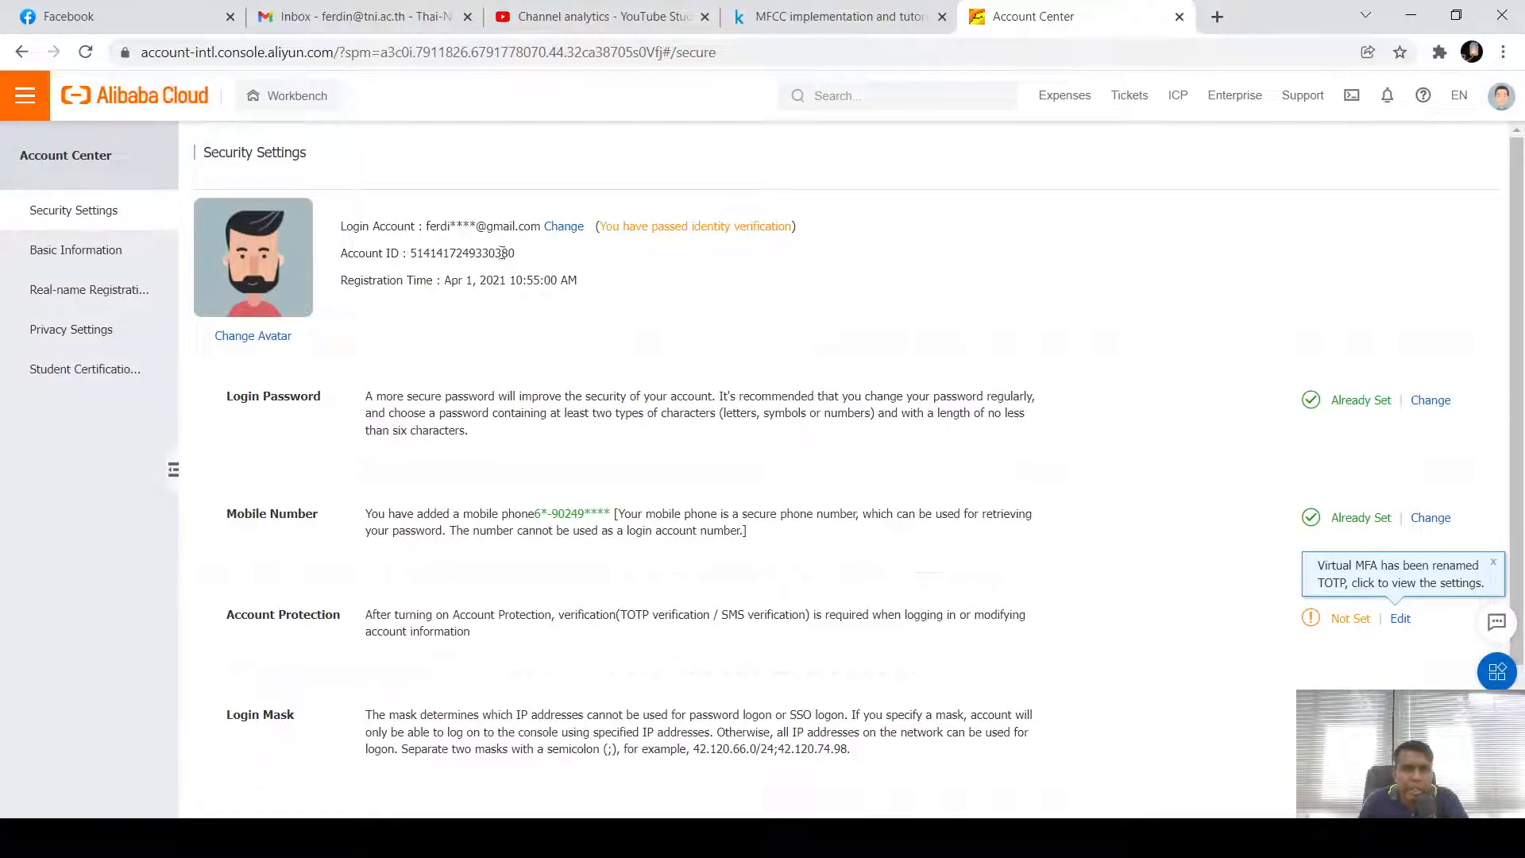
scroll(558, 552, "down", 2)
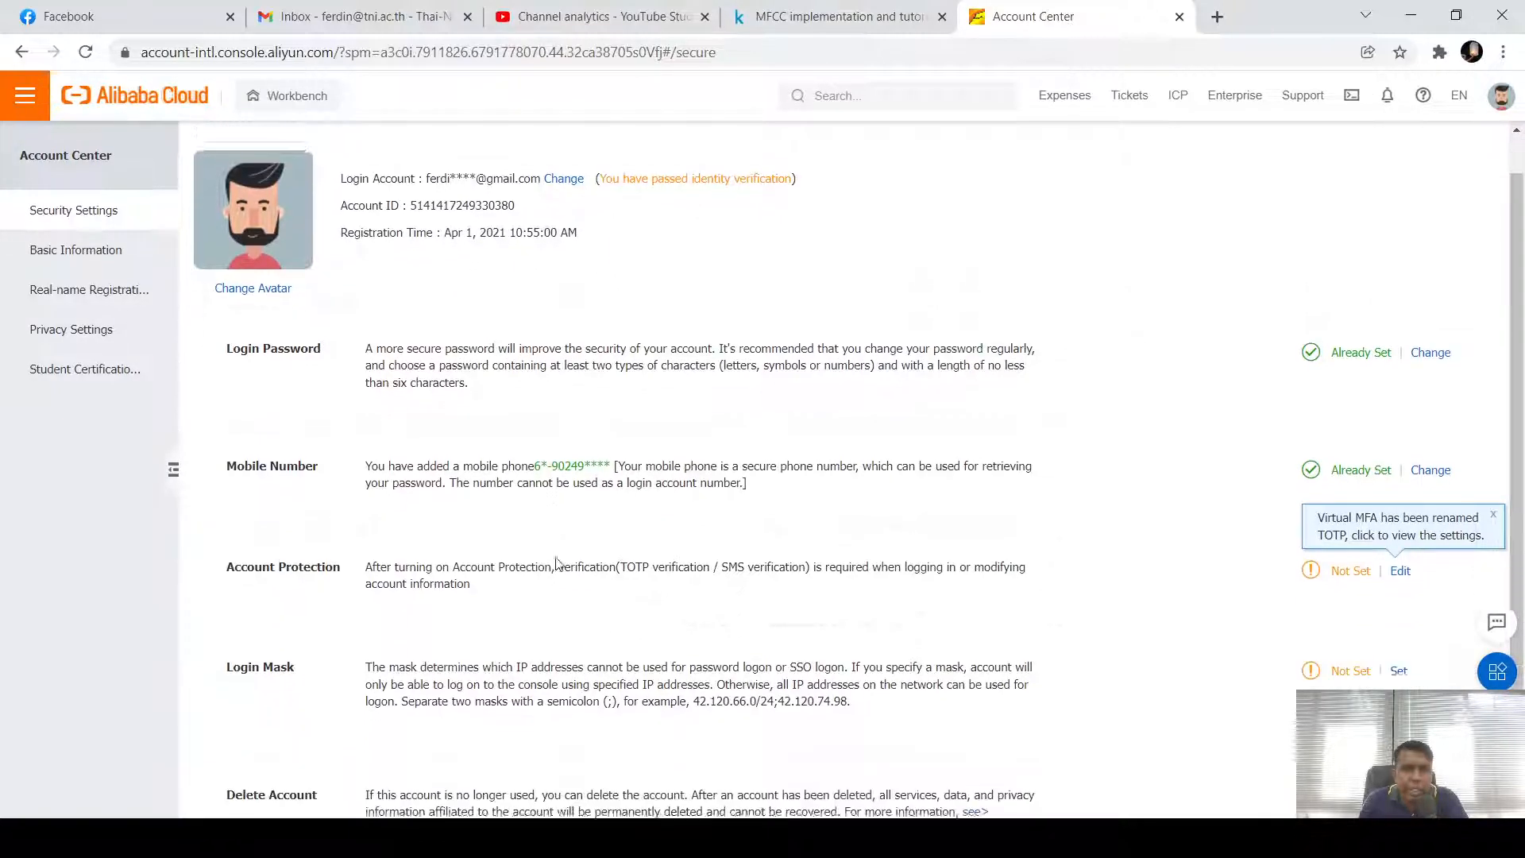
scroll(557, 565, "up", 2)
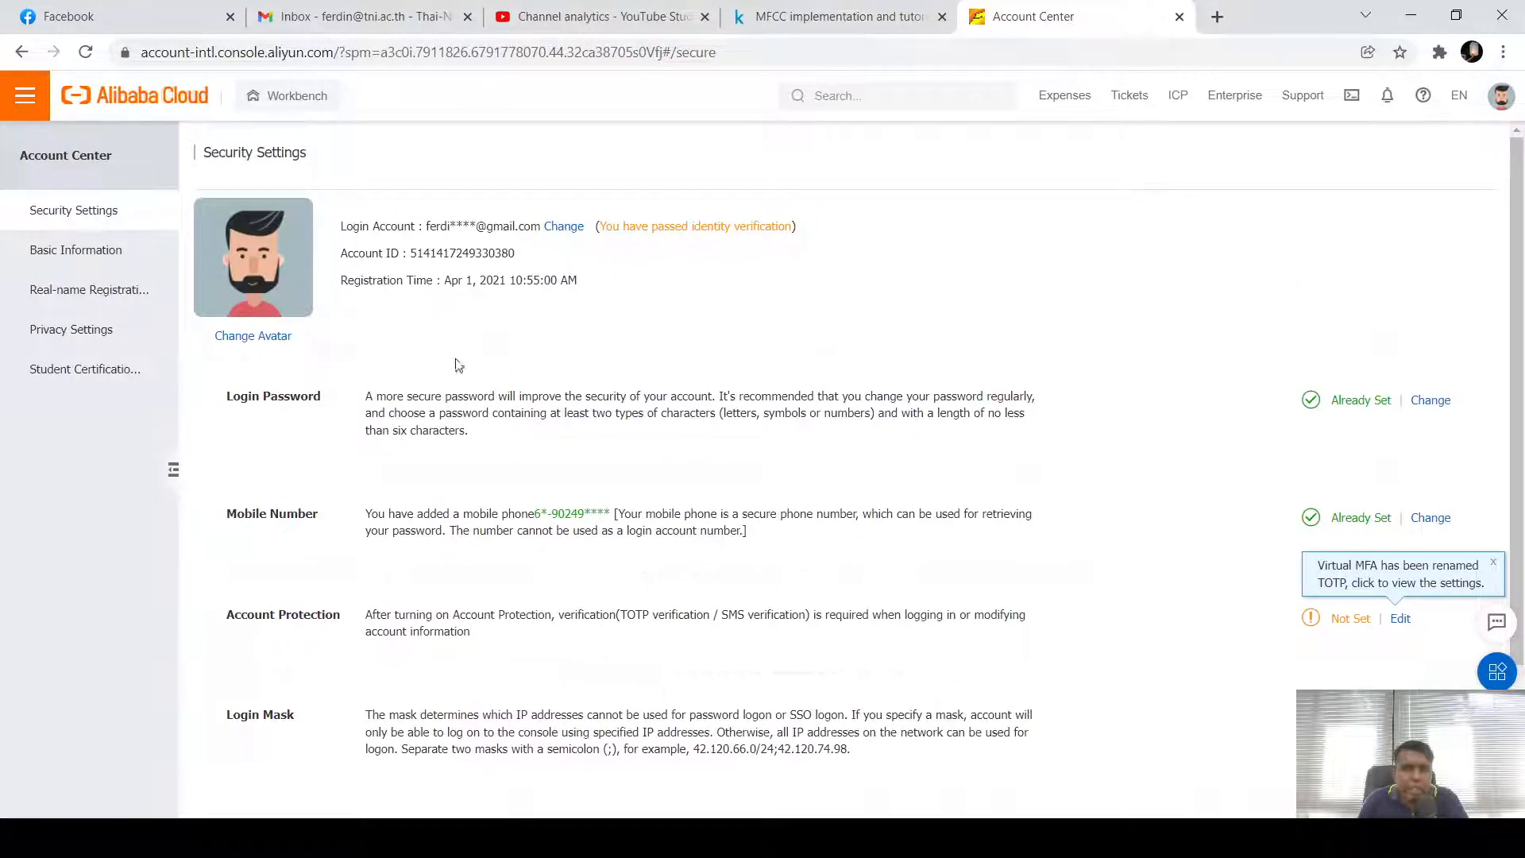
Select and deselect the Account ID number, then go back to the homepage
left_click_drag(411, 255, 517, 258)
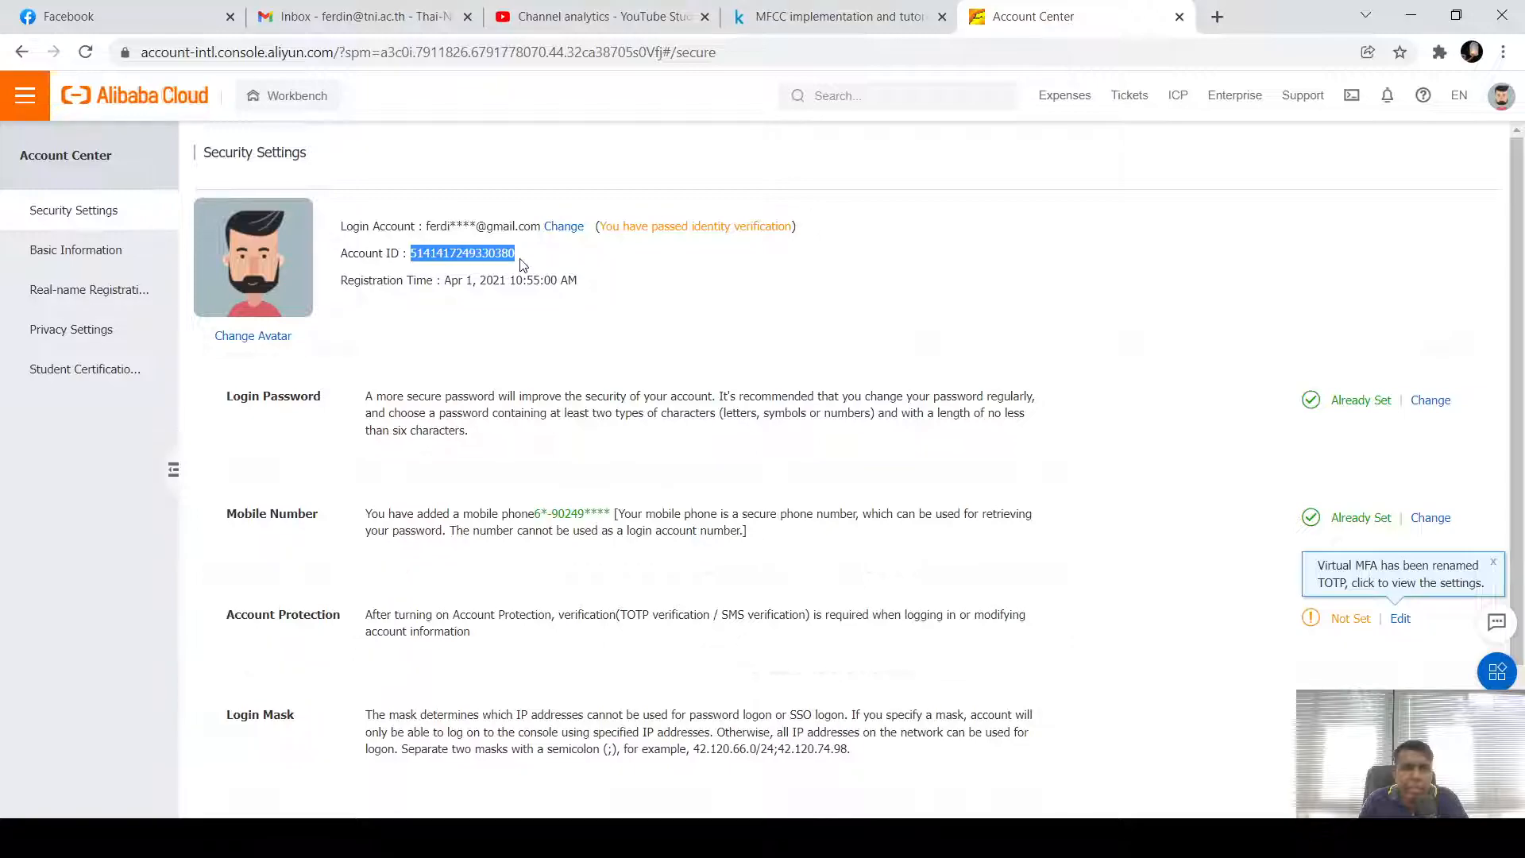
left_click(522, 263)
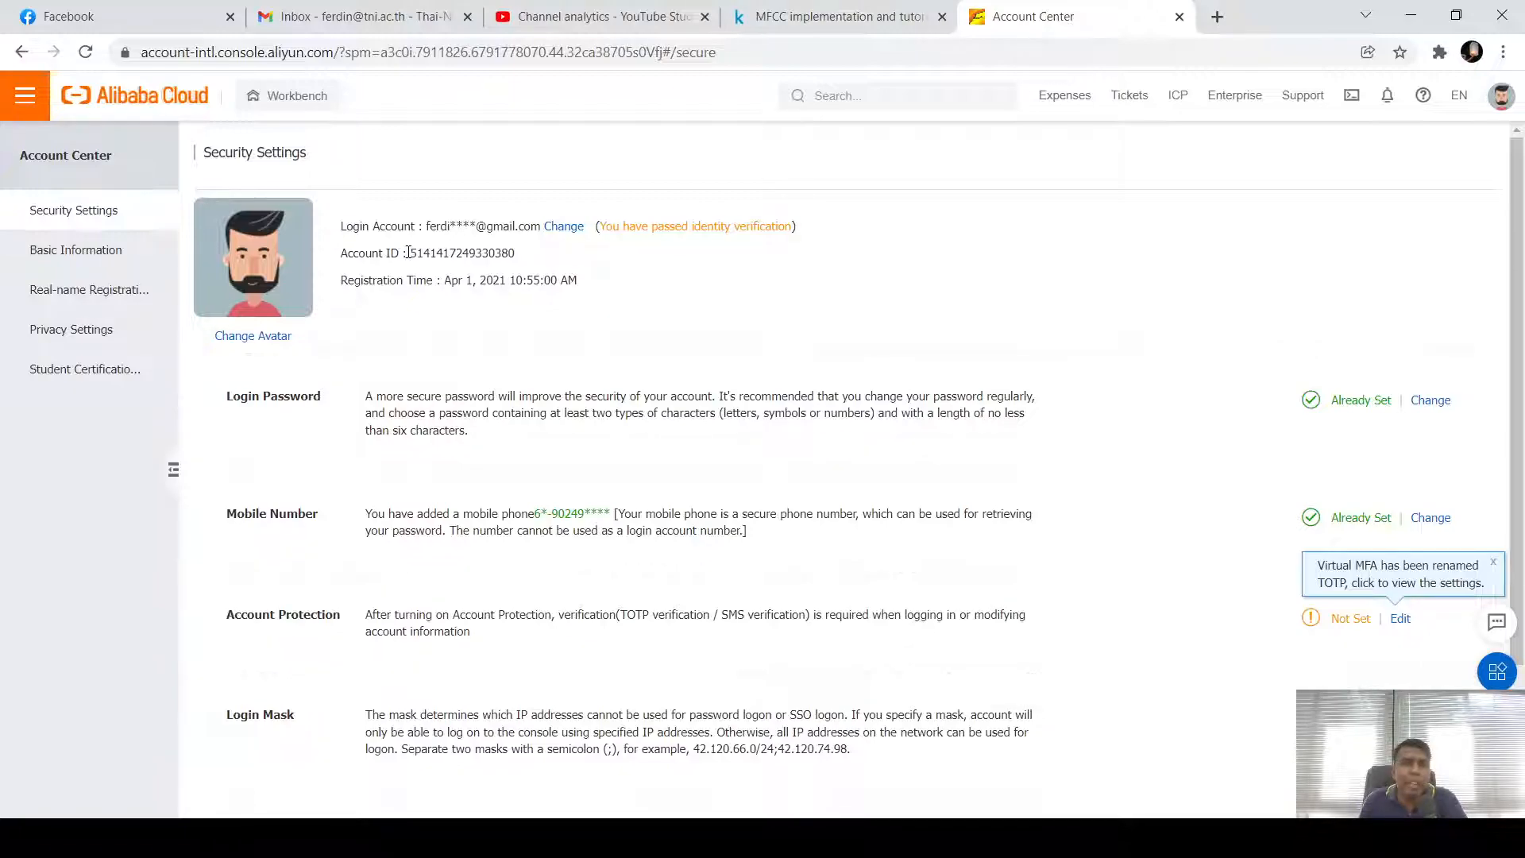
left_click_drag(421, 253, 517, 255)
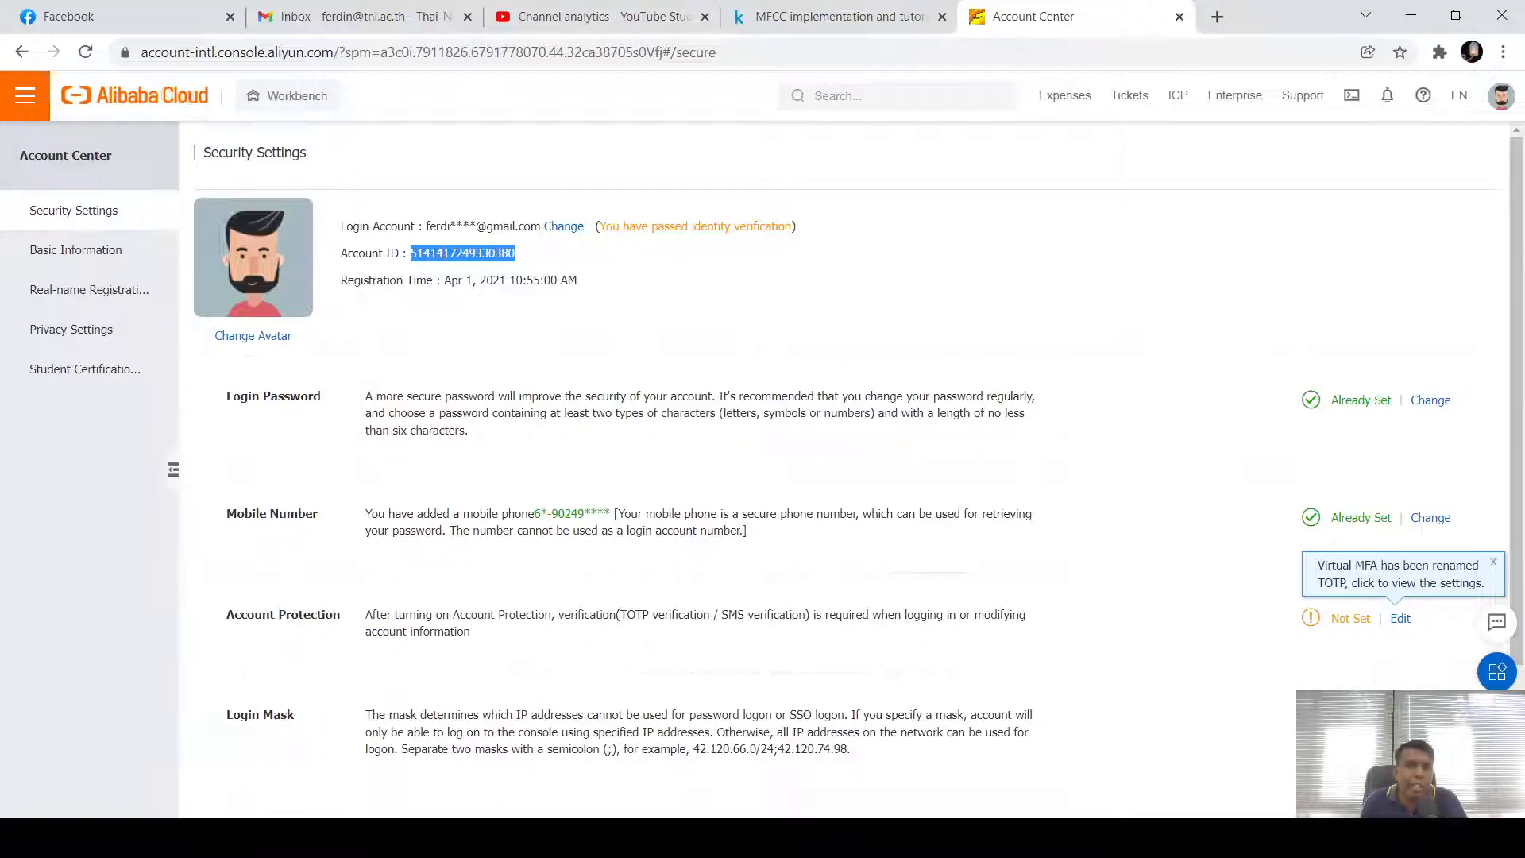
left_click(413, 252)
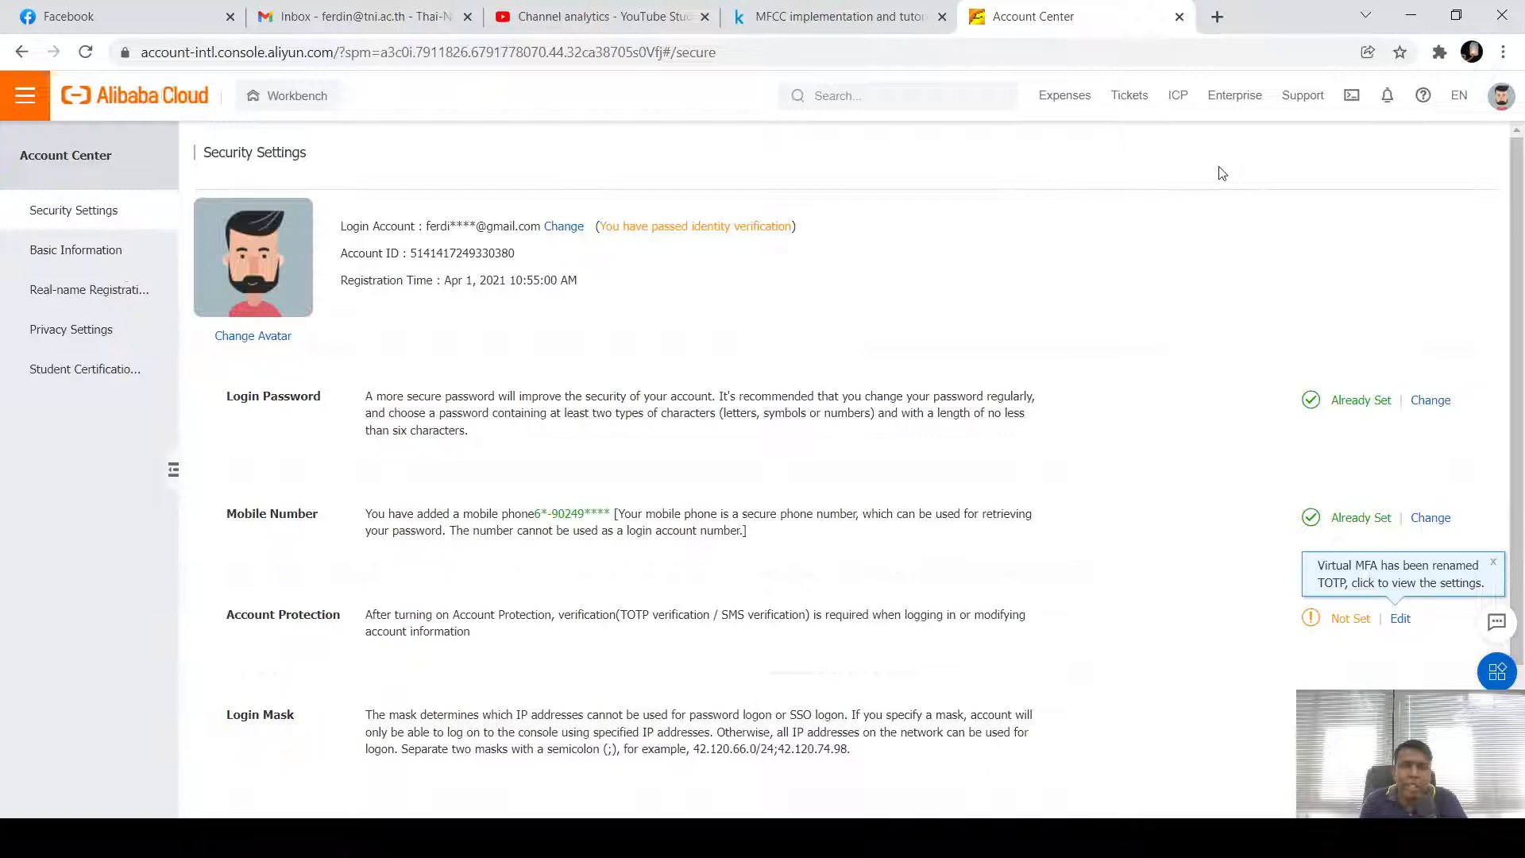
left_click(21, 52)
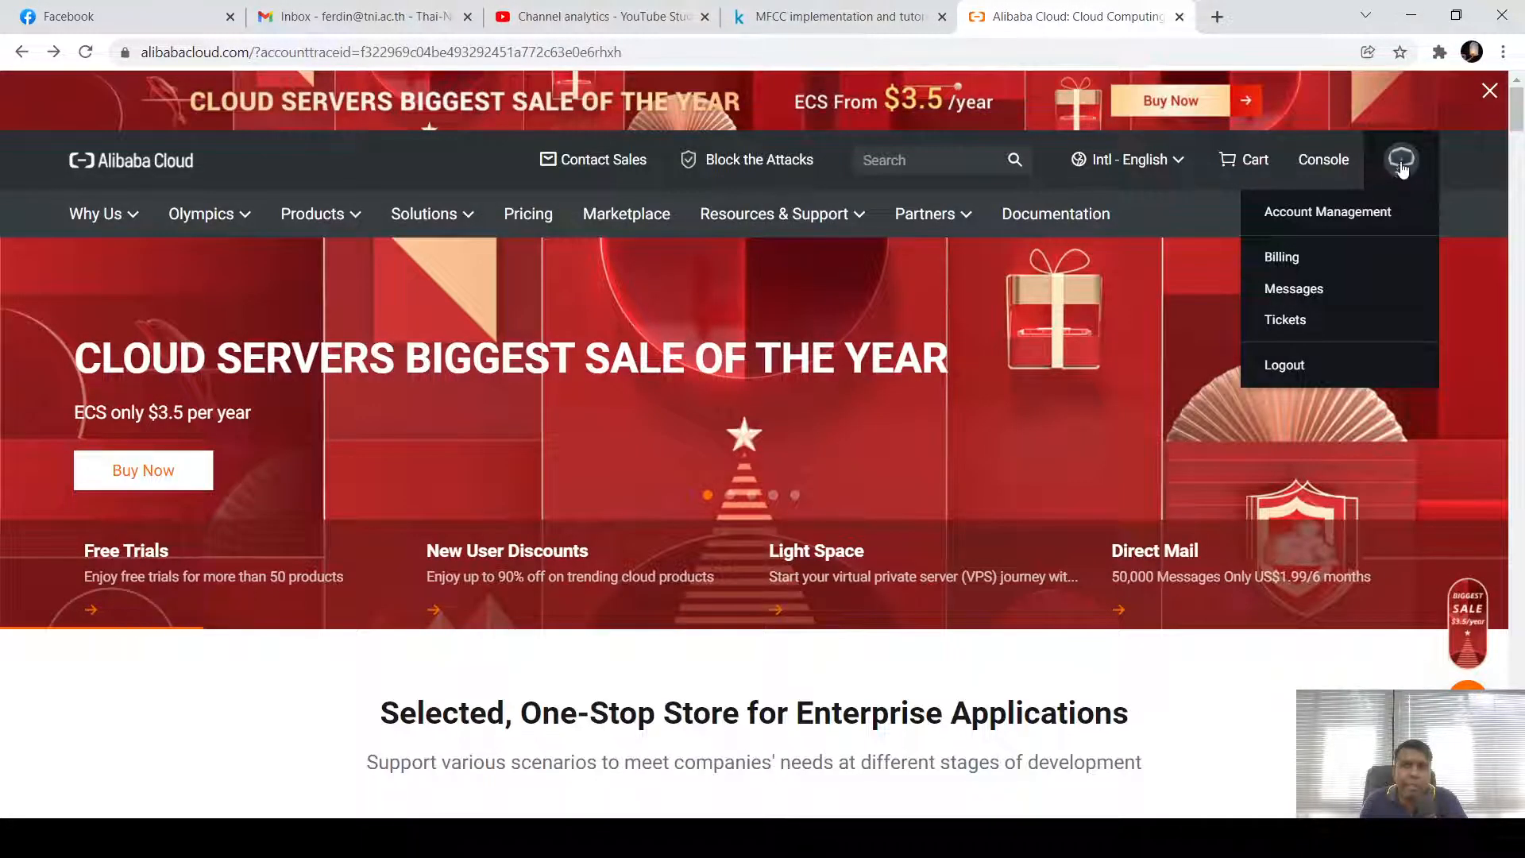
Revisit the account security settings from the avatar menu and return to the homepage
mouse_move(1399, 173)
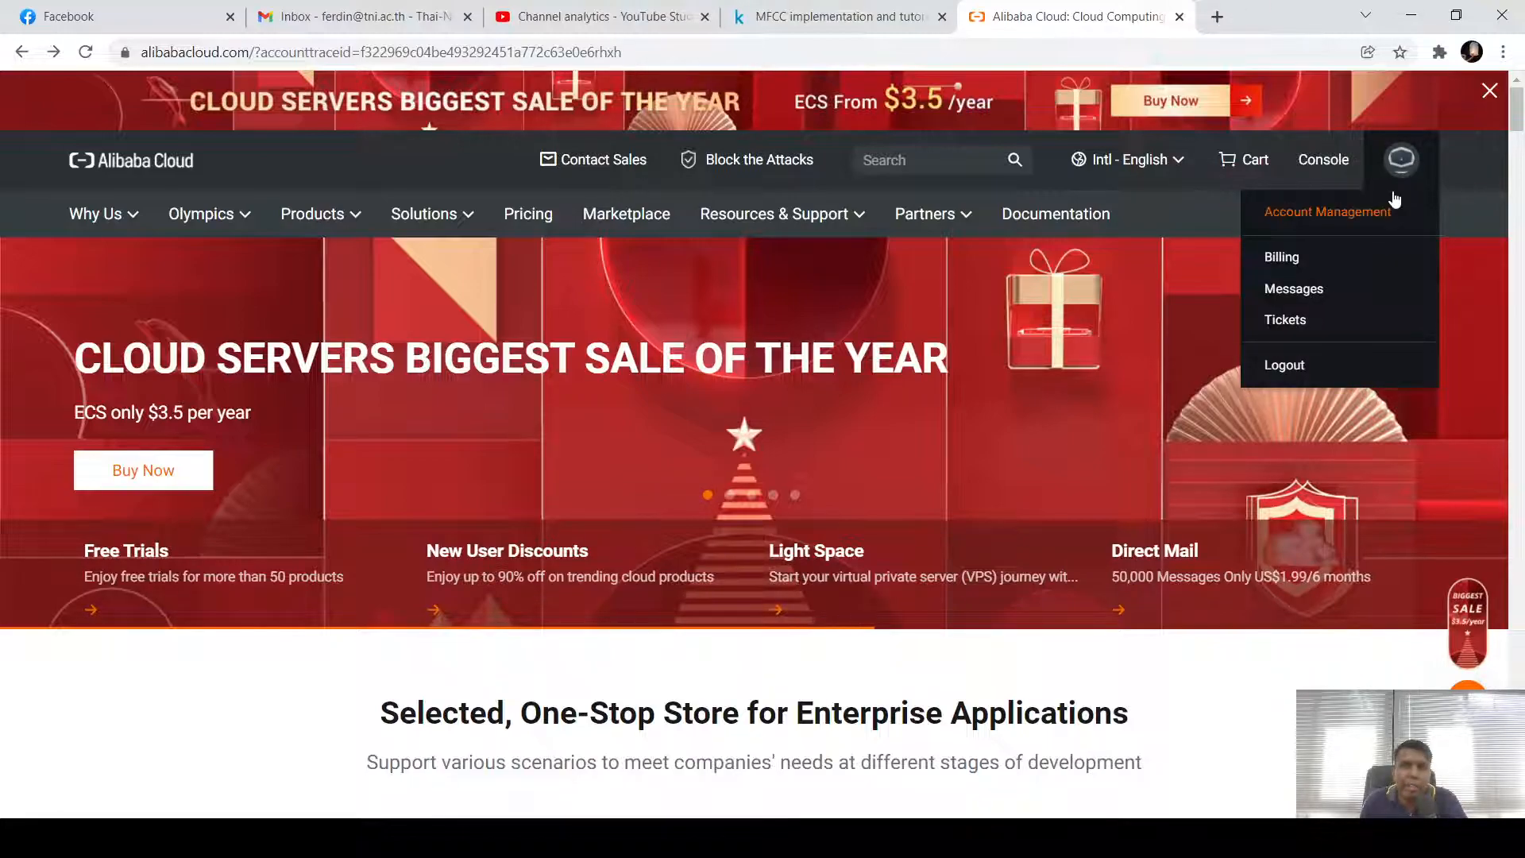
left_click(1361, 216)
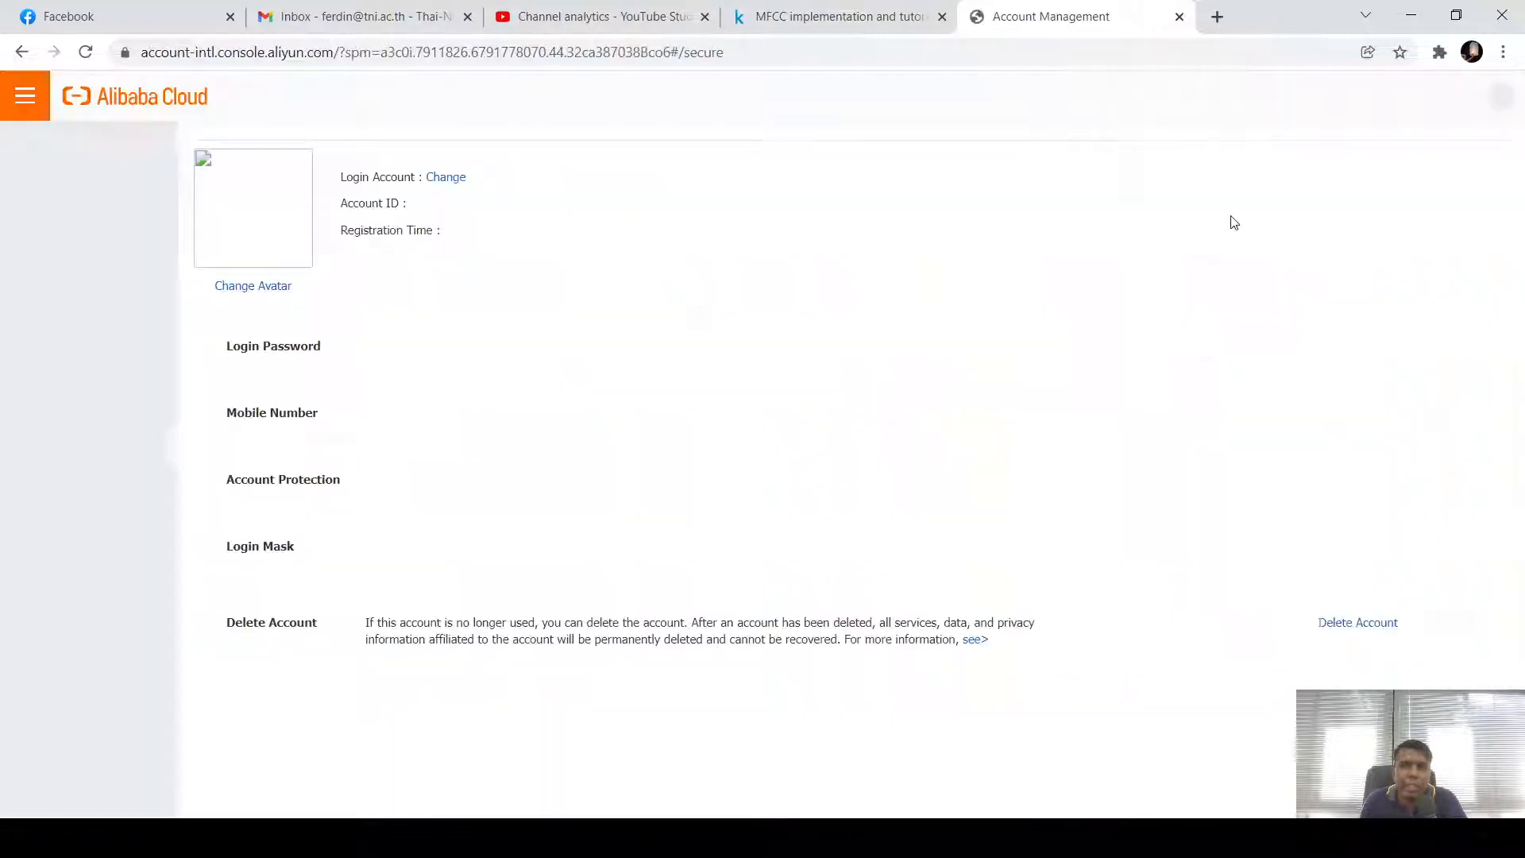
left_click(22, 52)
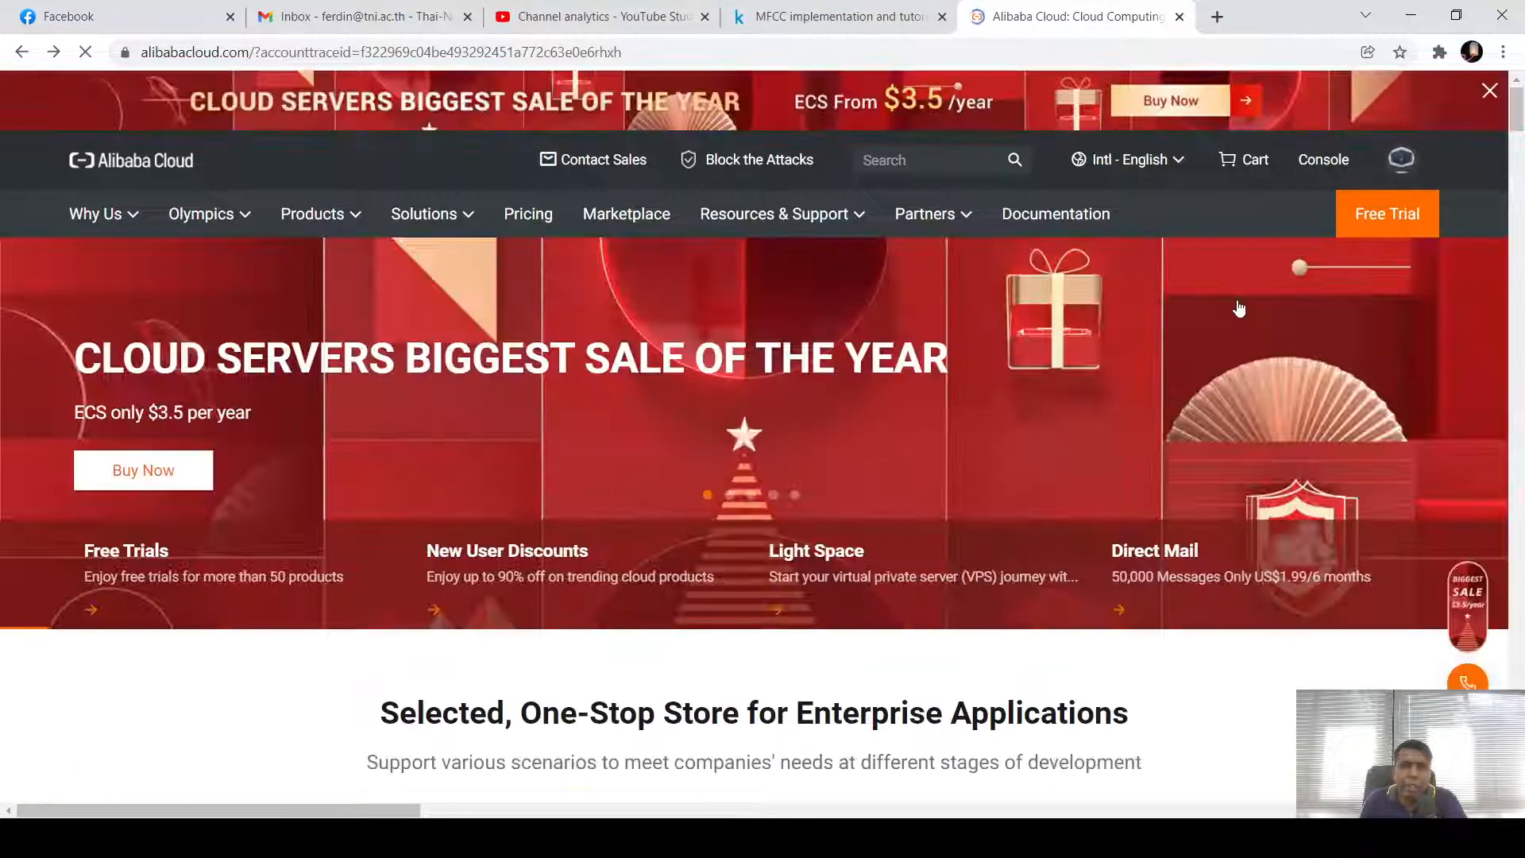
View the billing account overview and spending chart, then return to the homepage
mouse_move(1401, 159)
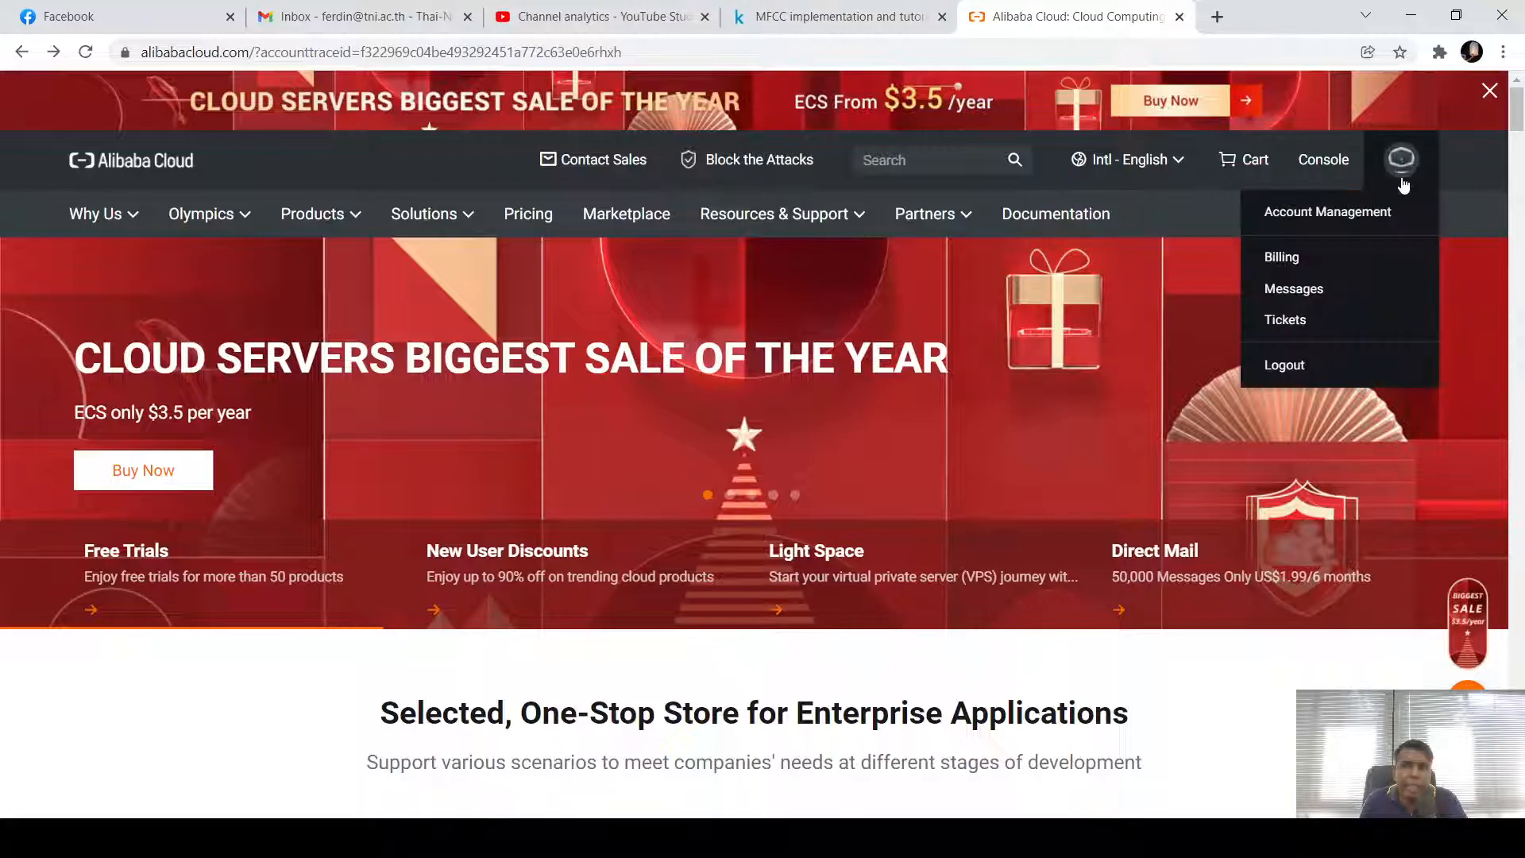
left_click(1279, 257)
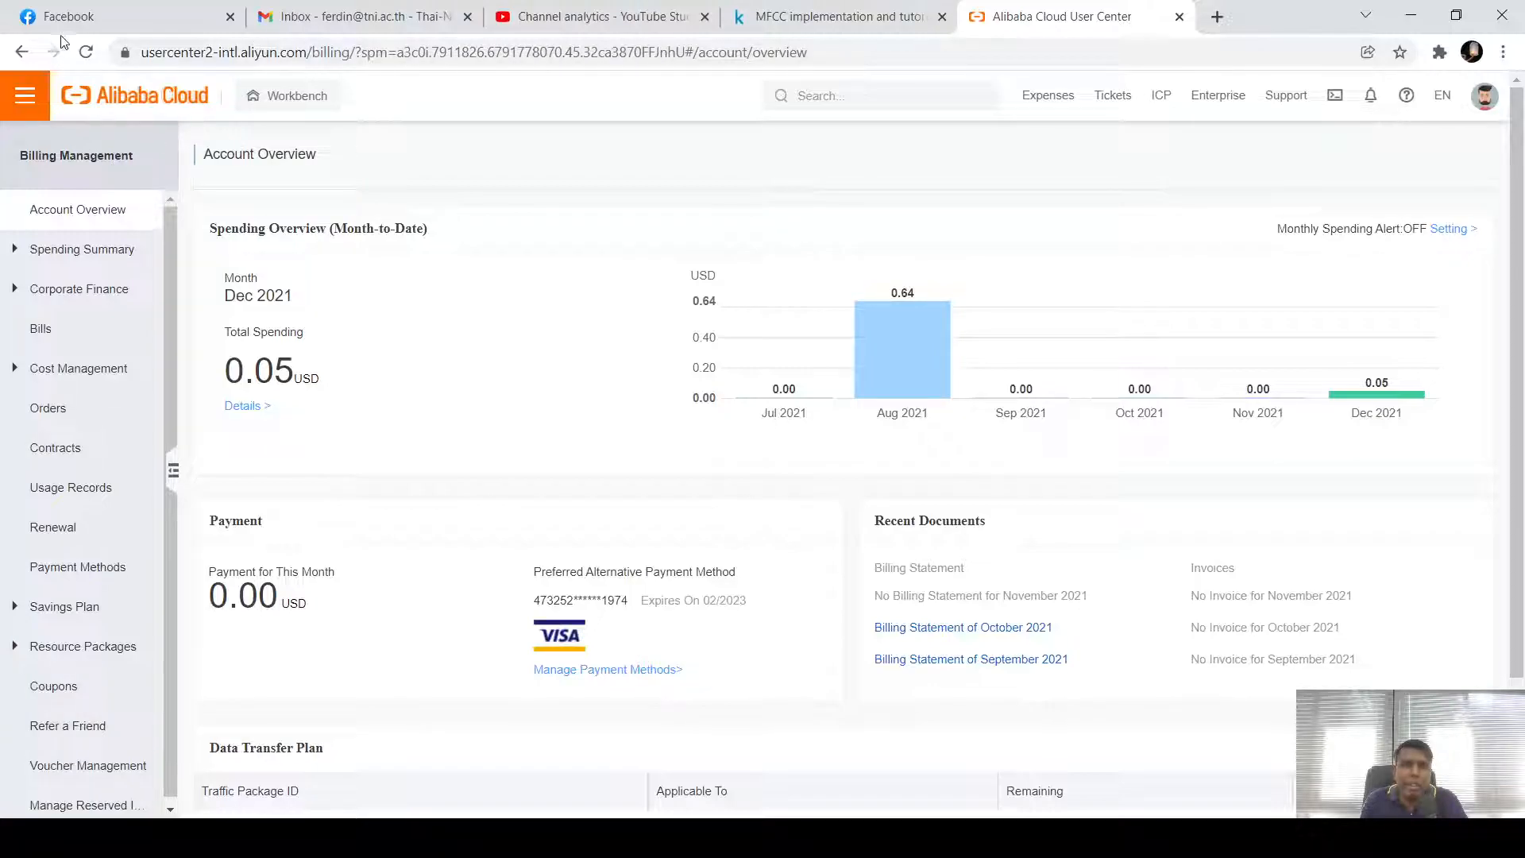
left_click(21, 52)
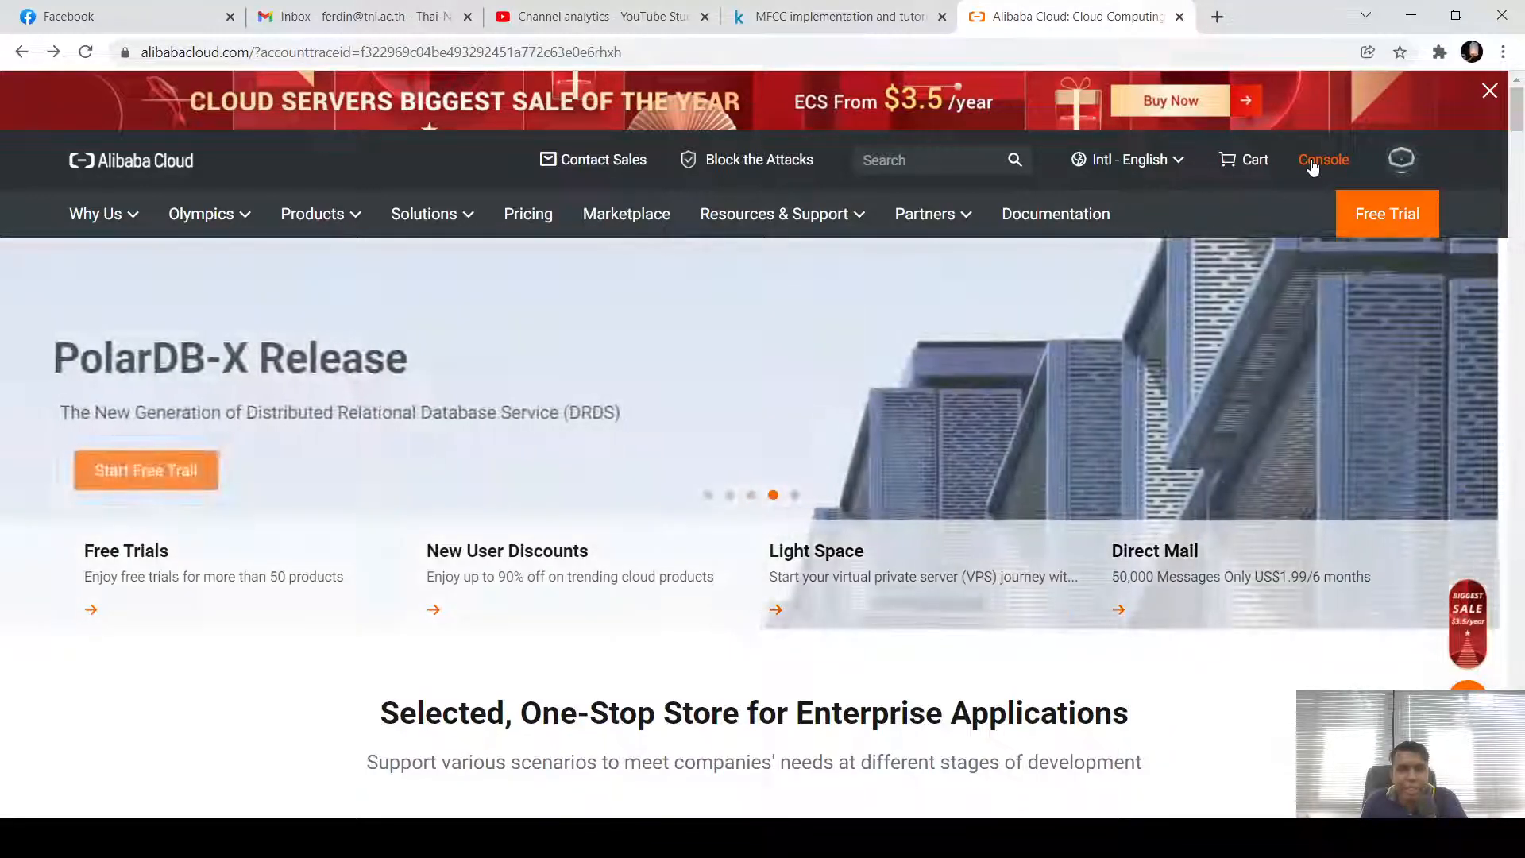
Open Console Home and browse its resource alerts, security score and recently used products
left_click(1312, 161)
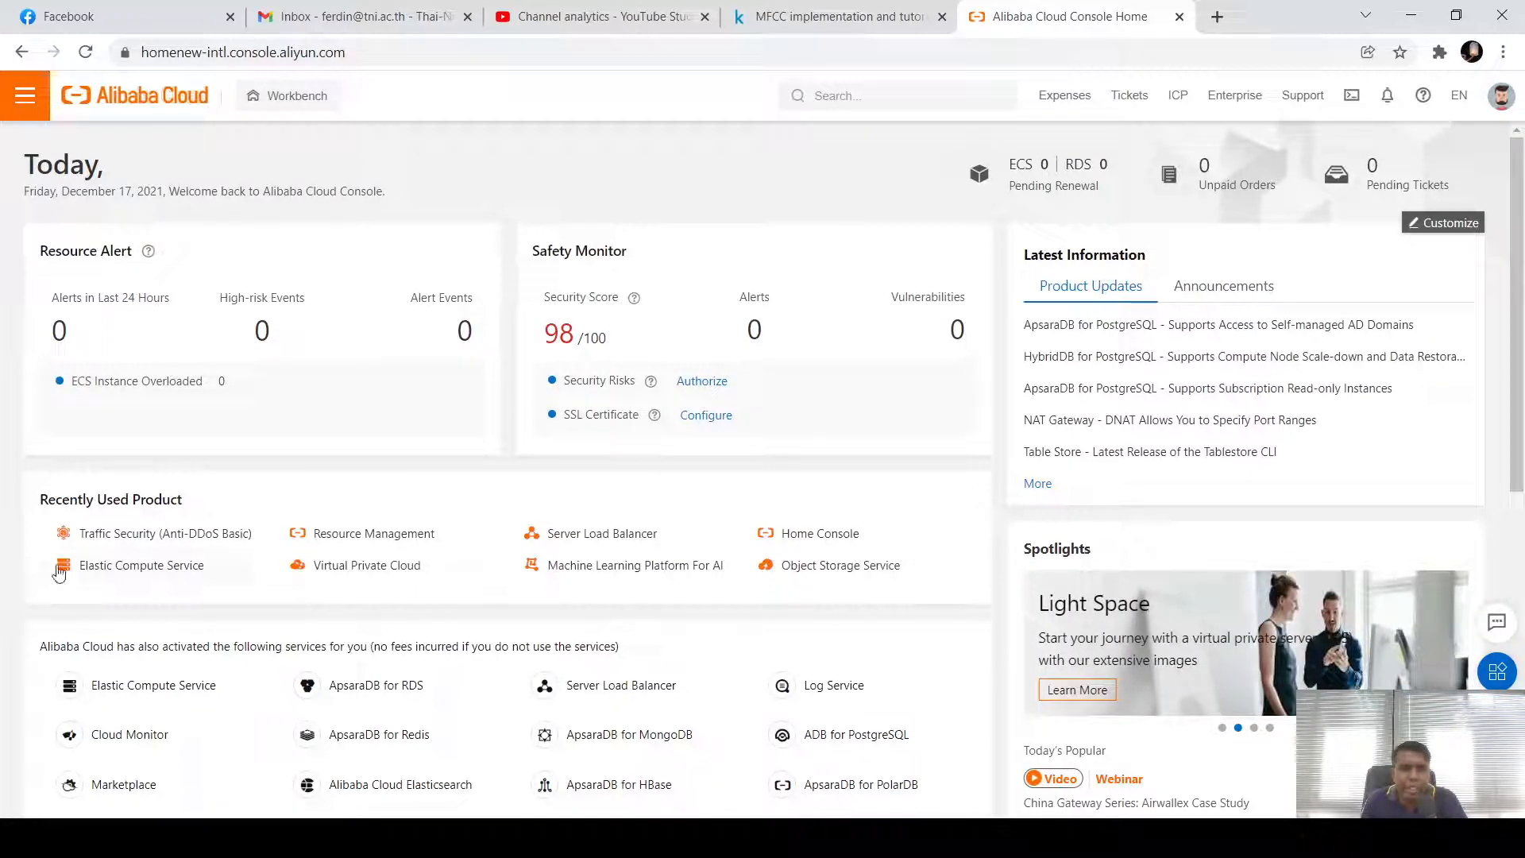
scroll(58, 572, "down", 1)
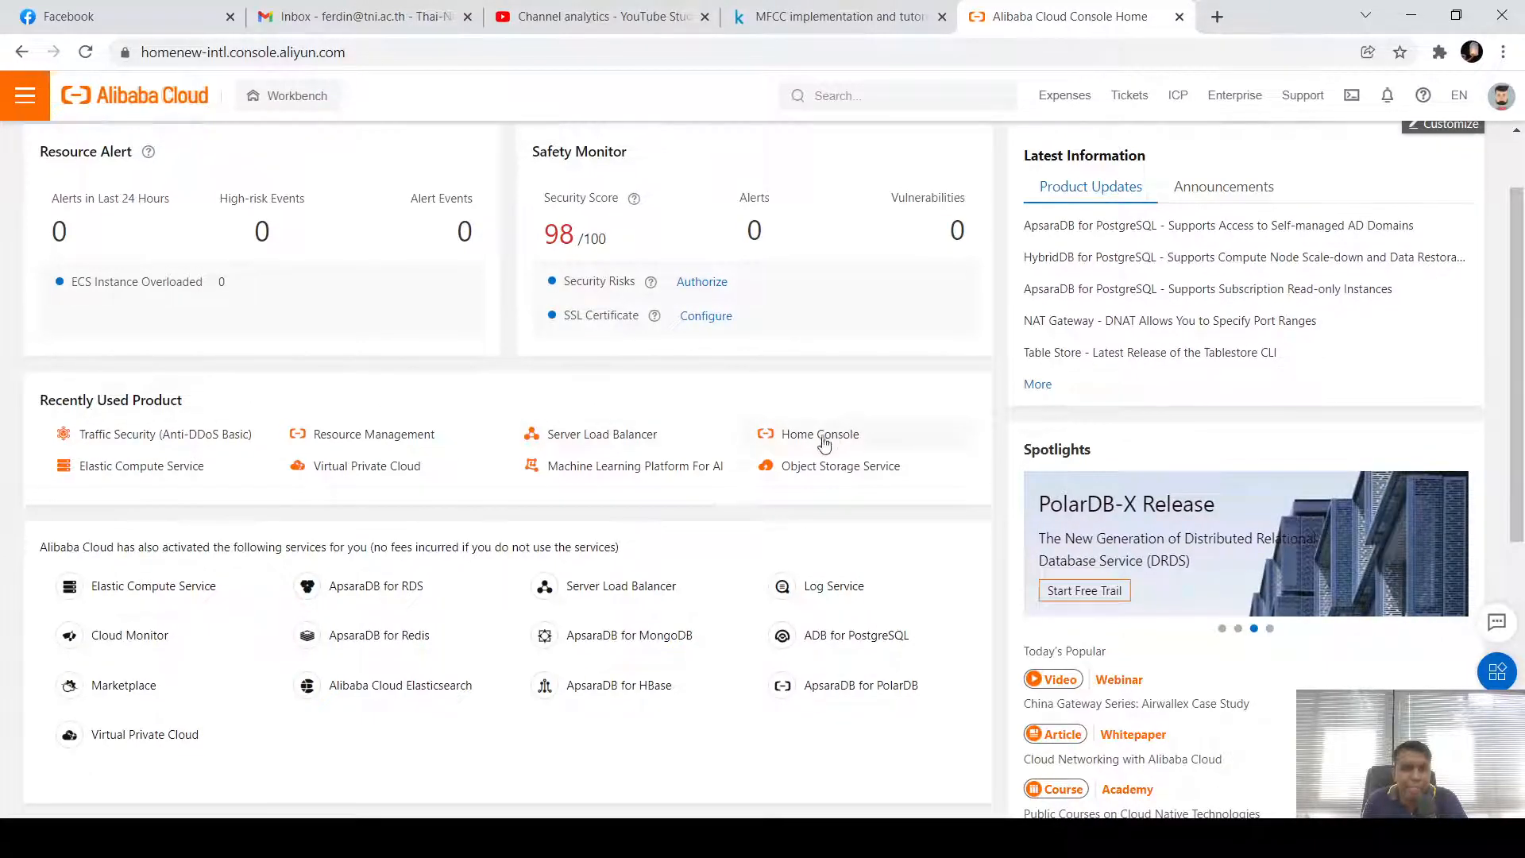
scroll(539, 492, "down", 4)
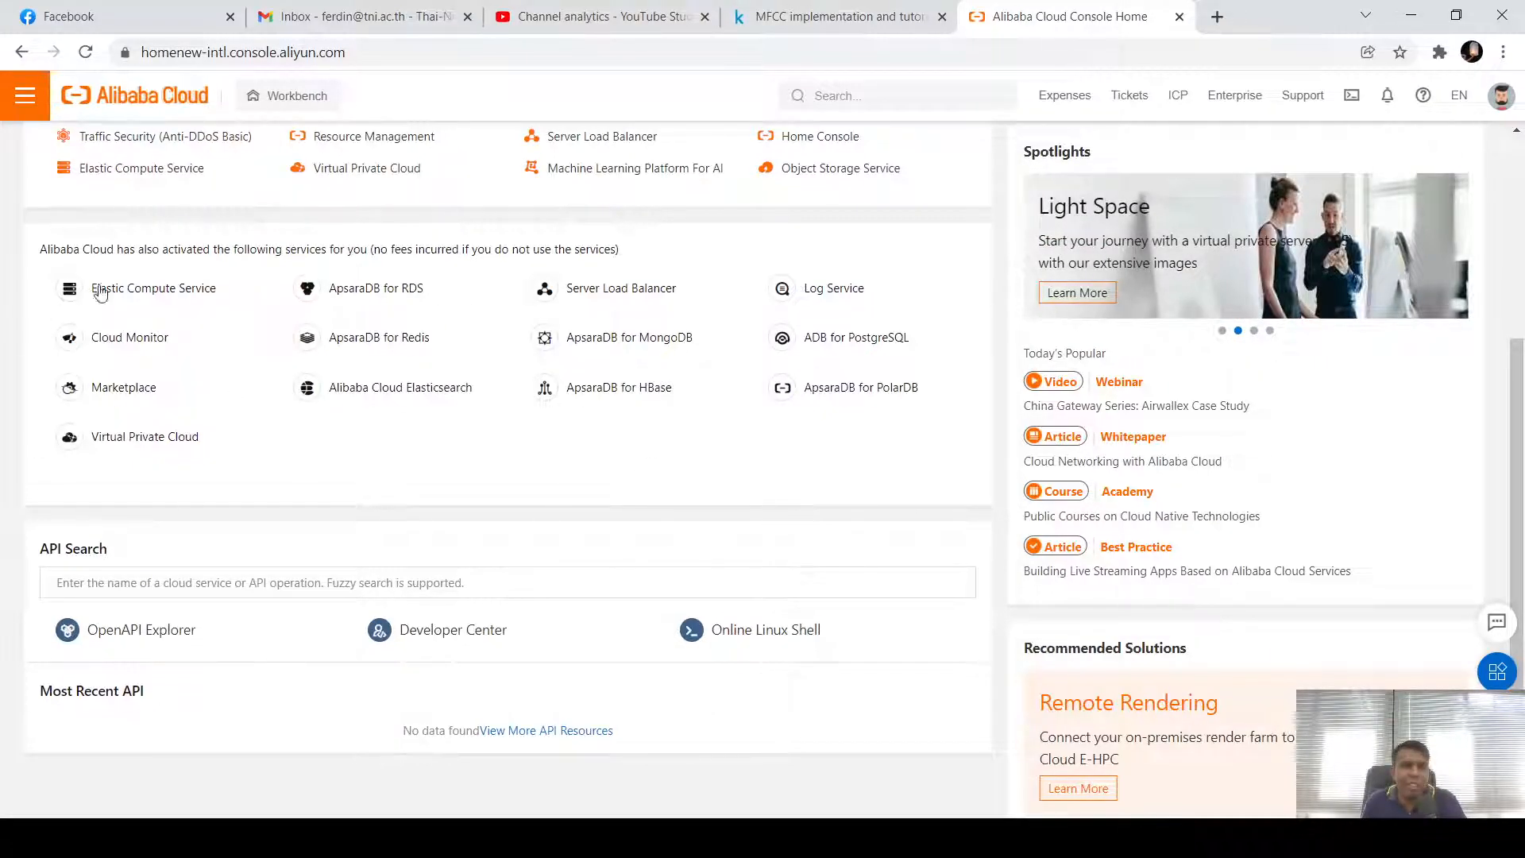
scroll(96, 343, "down", 1)
scroll(95, 343, "down", 3)
scroll(620, 494, "up", 10)
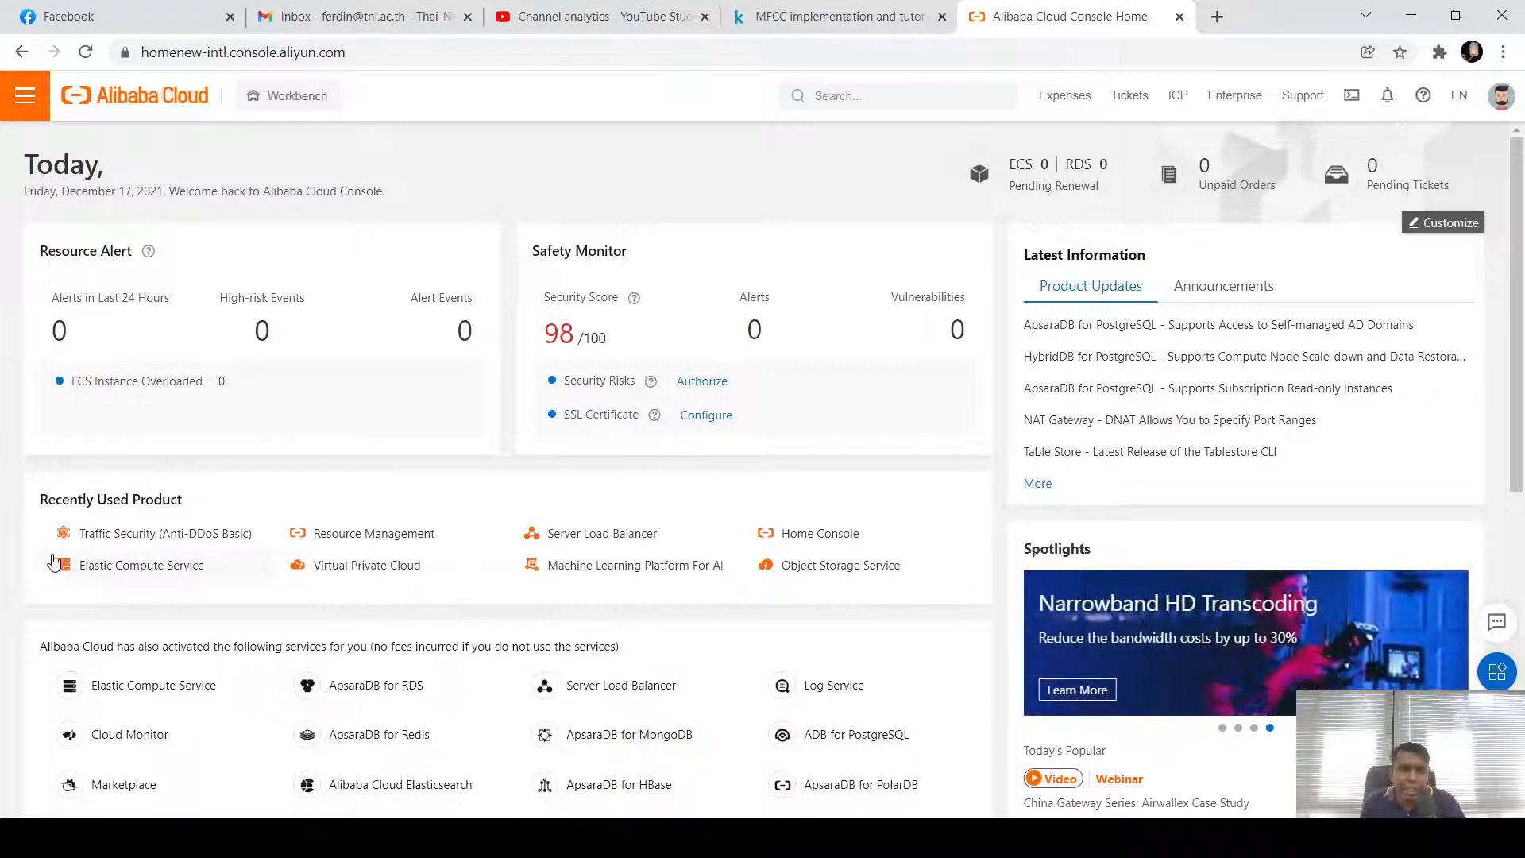
scroll(116, 563, "down", 2)
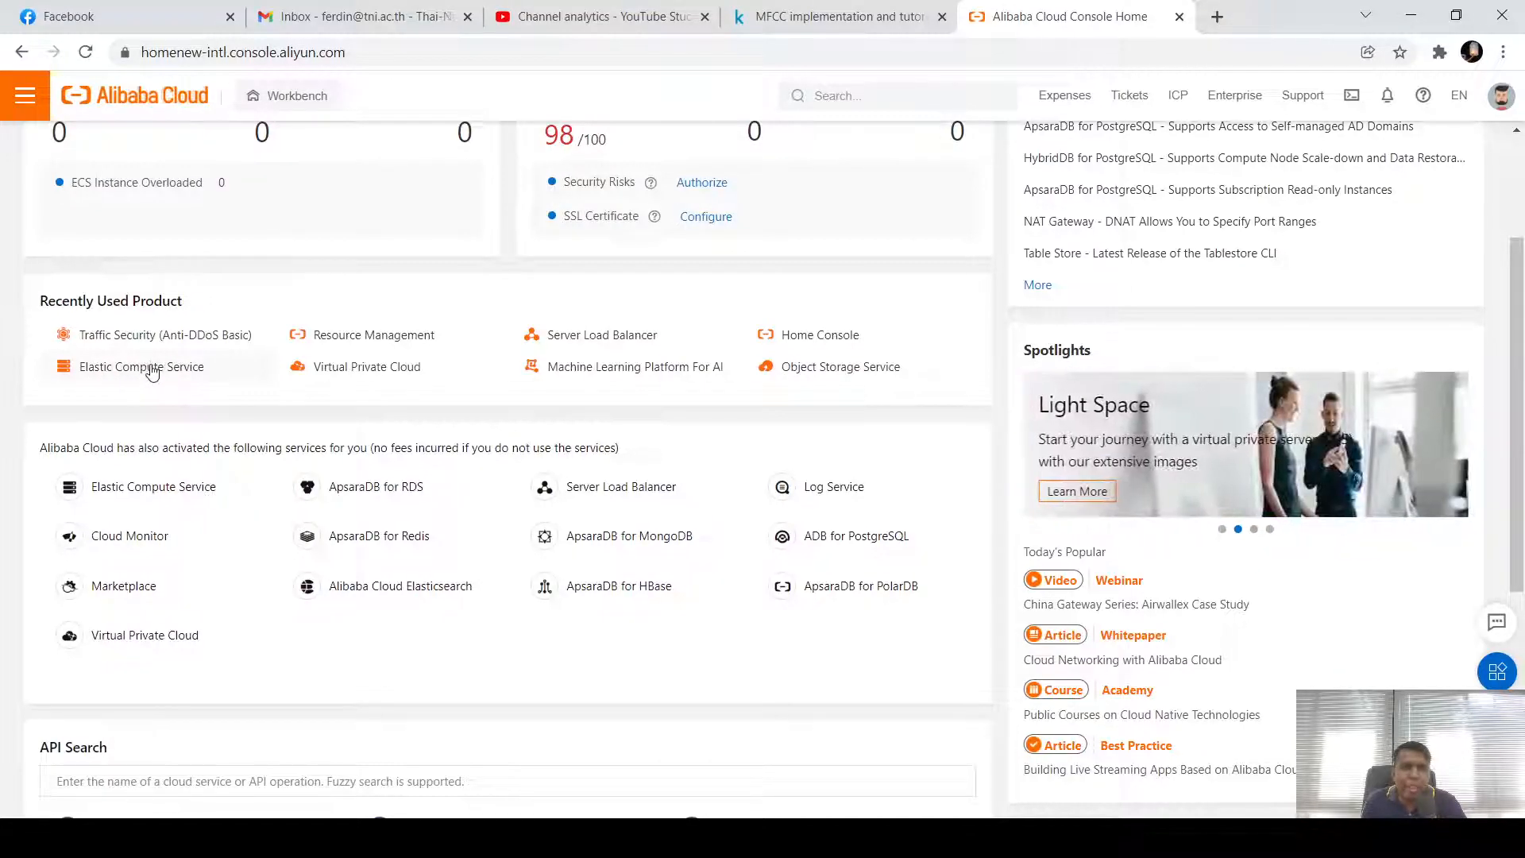
left_click(121, 490)
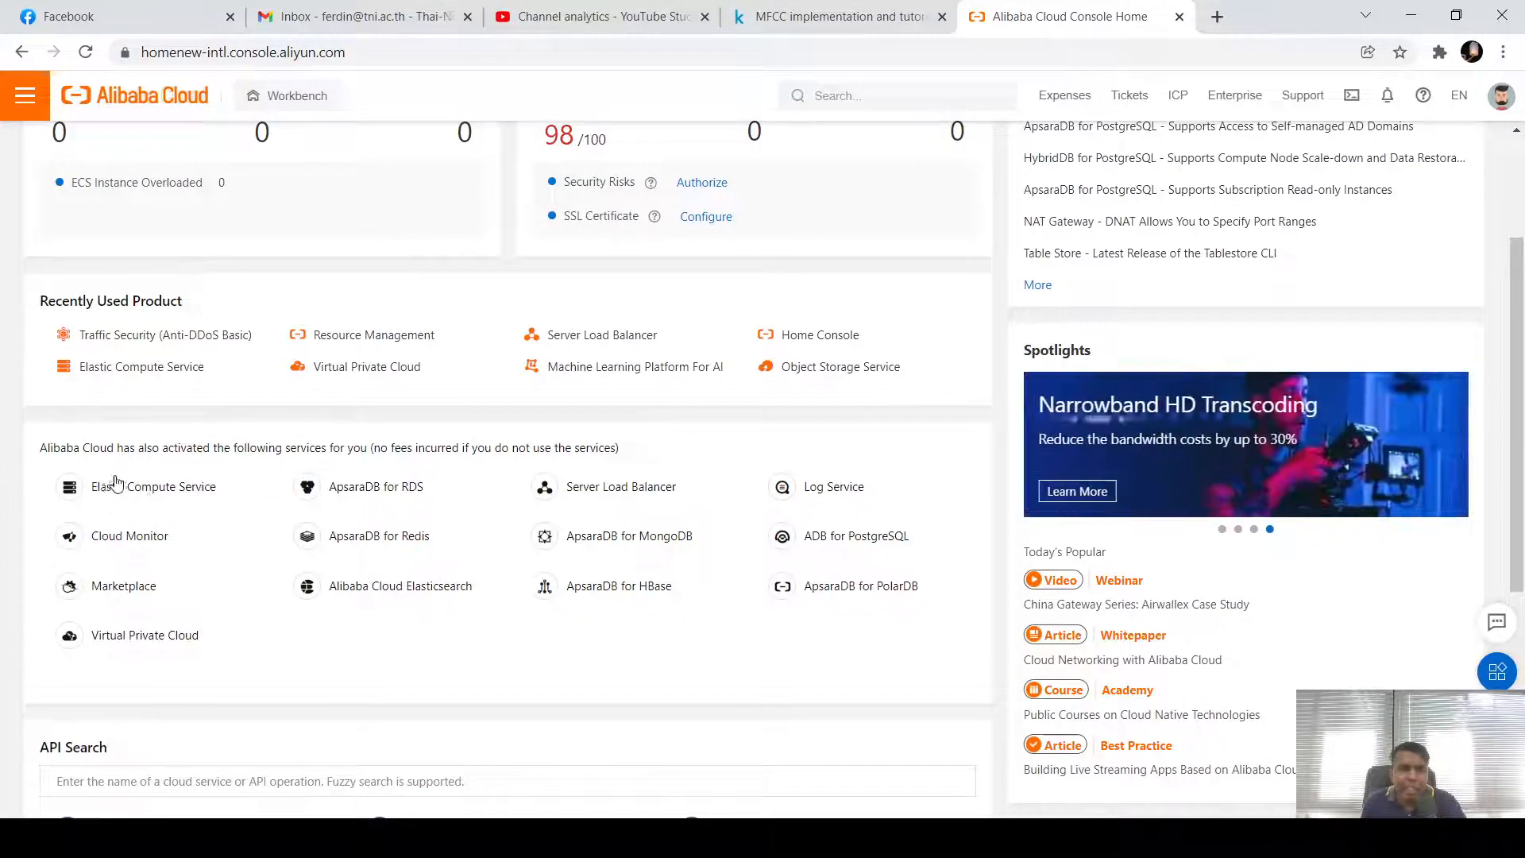
scroll(444, 548, "up", 3)
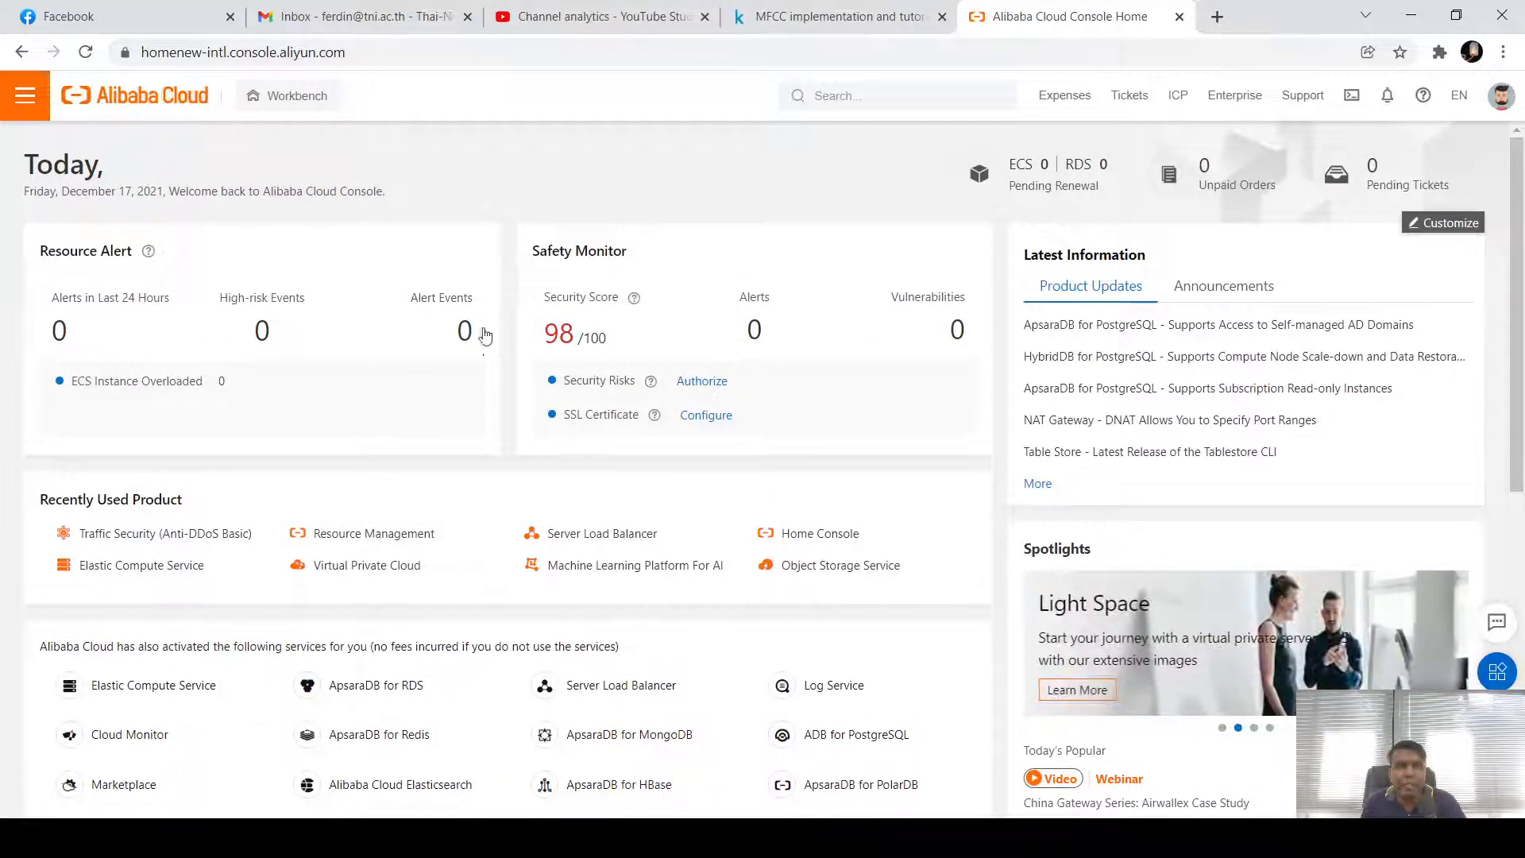
Search the console for 'elastic com' and open Elastic Compute Service
left_click(869, 97)
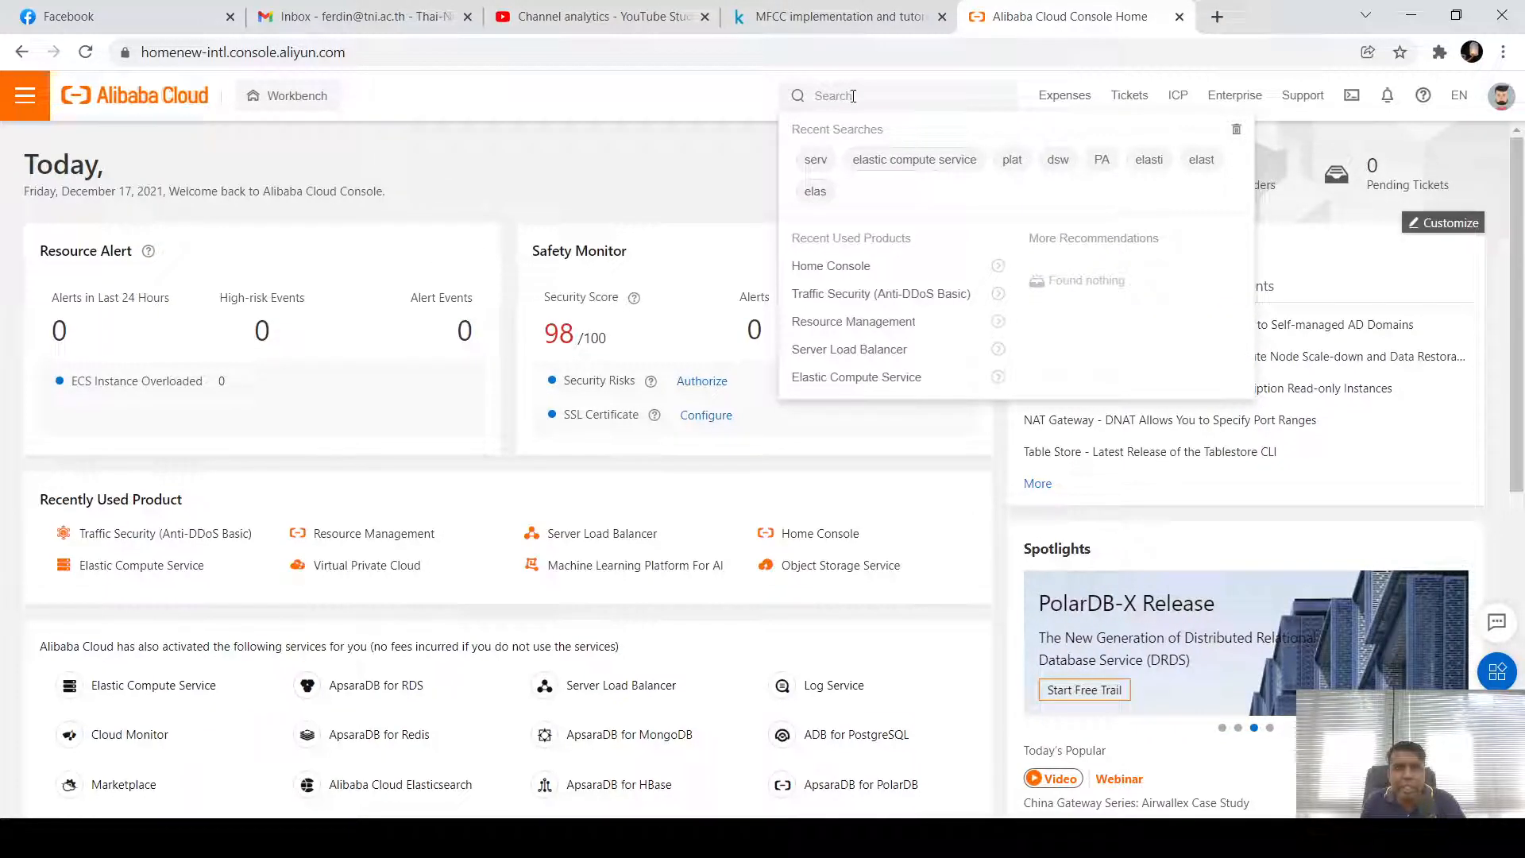
mouse_move(806, 96)
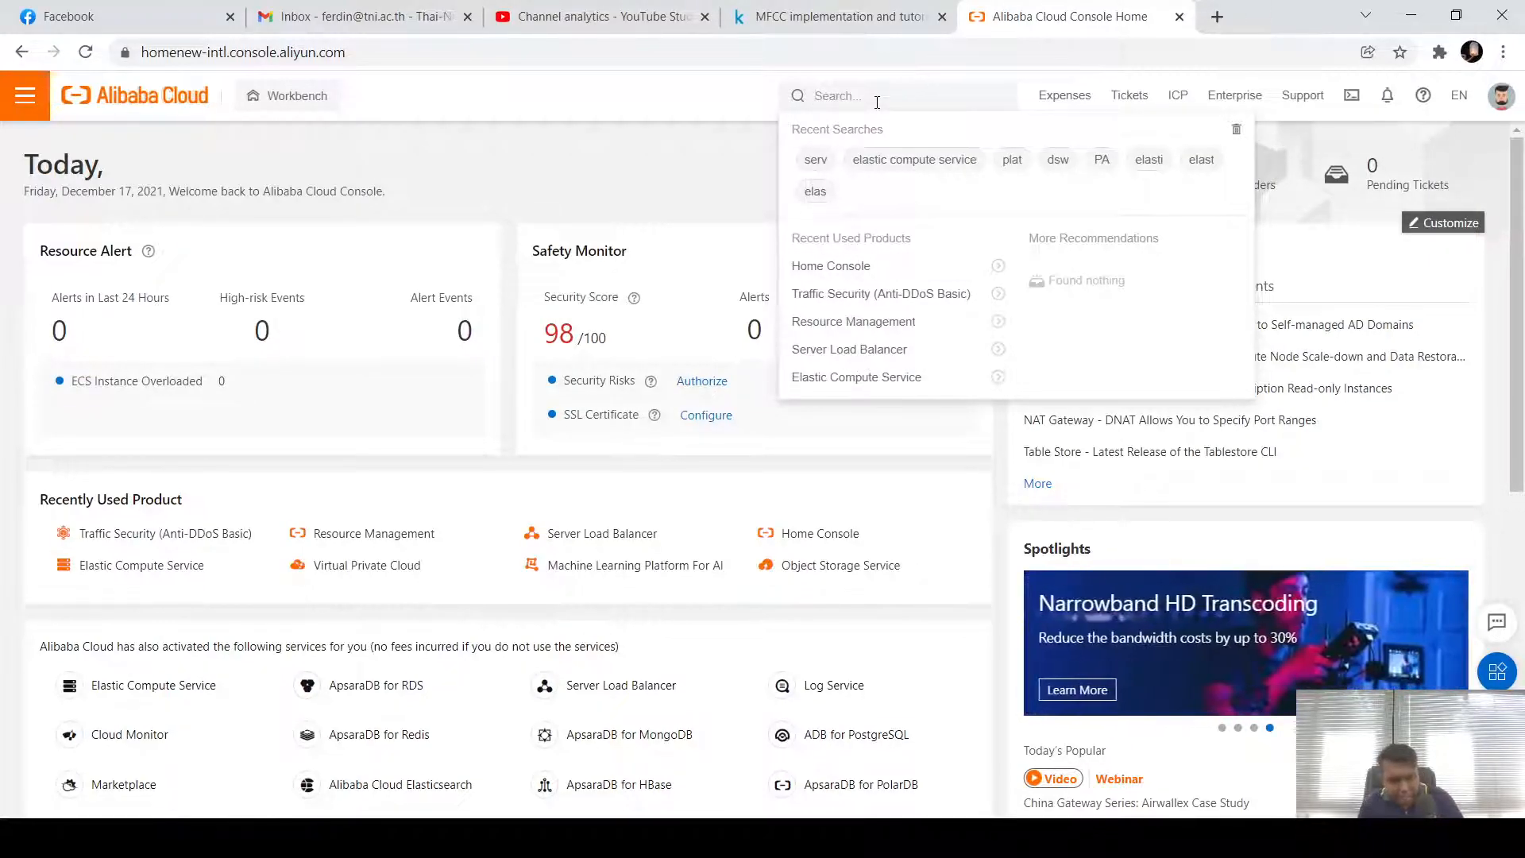
type("elast")
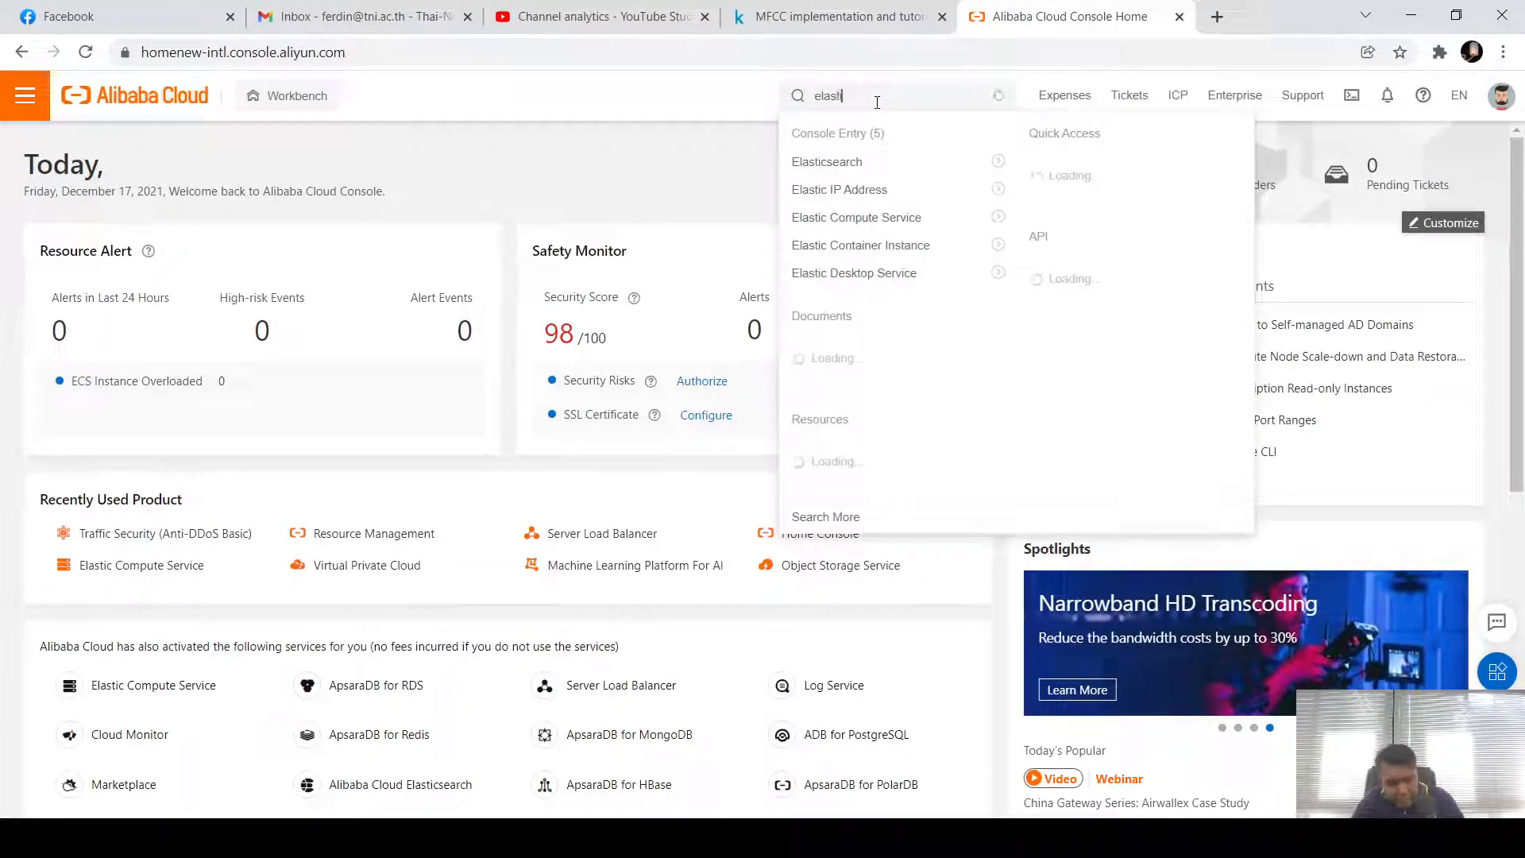
type("ic")
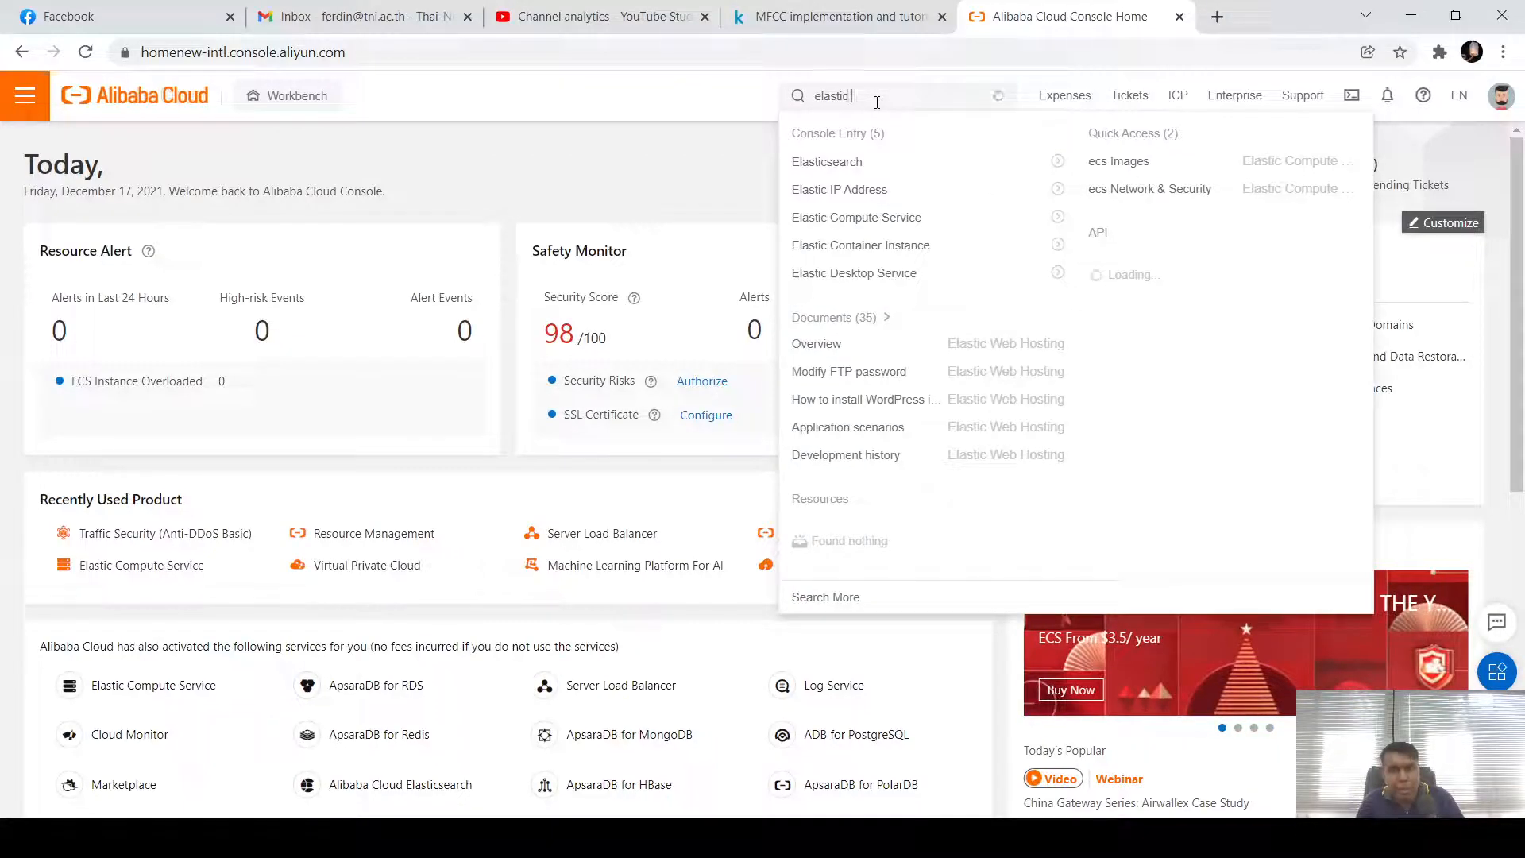
type(" com")
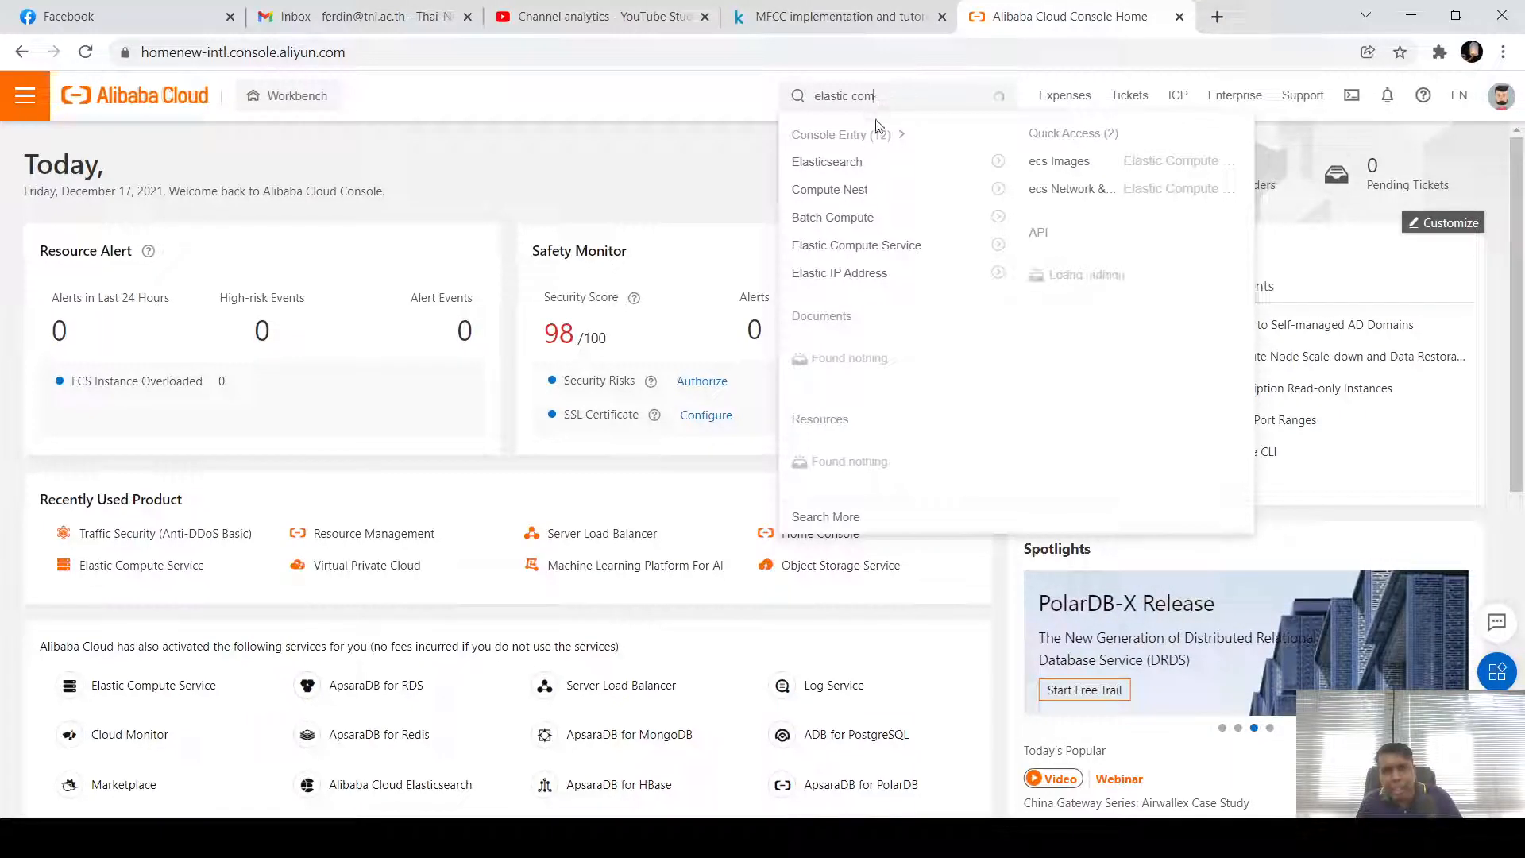
left_click(880, 253)
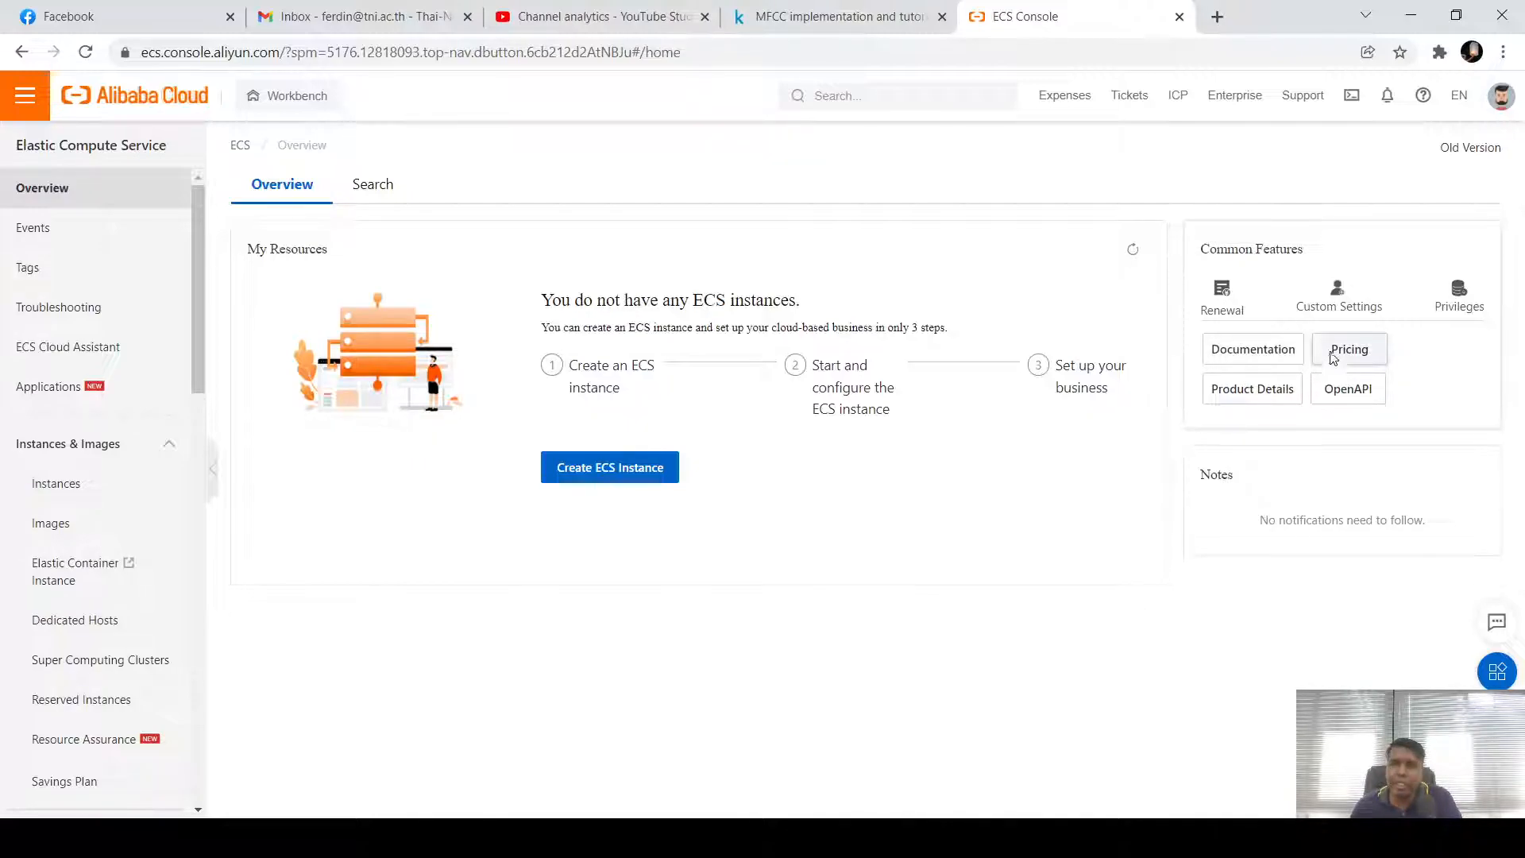
Go to the ECS product page's Pricing section
left_click(1342, 352)
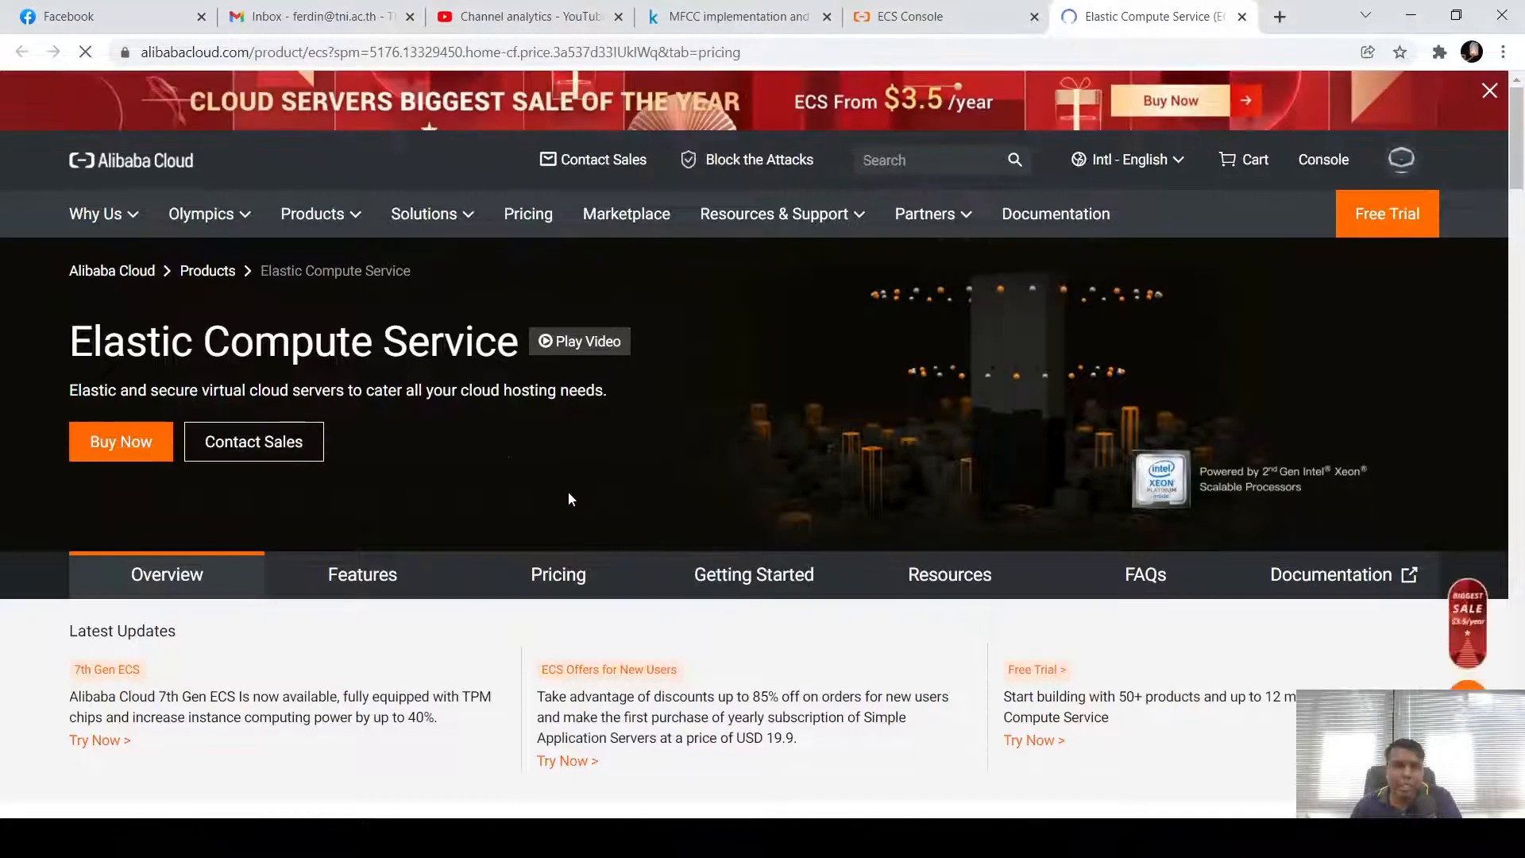
scroll(476, 477, "down", 3)
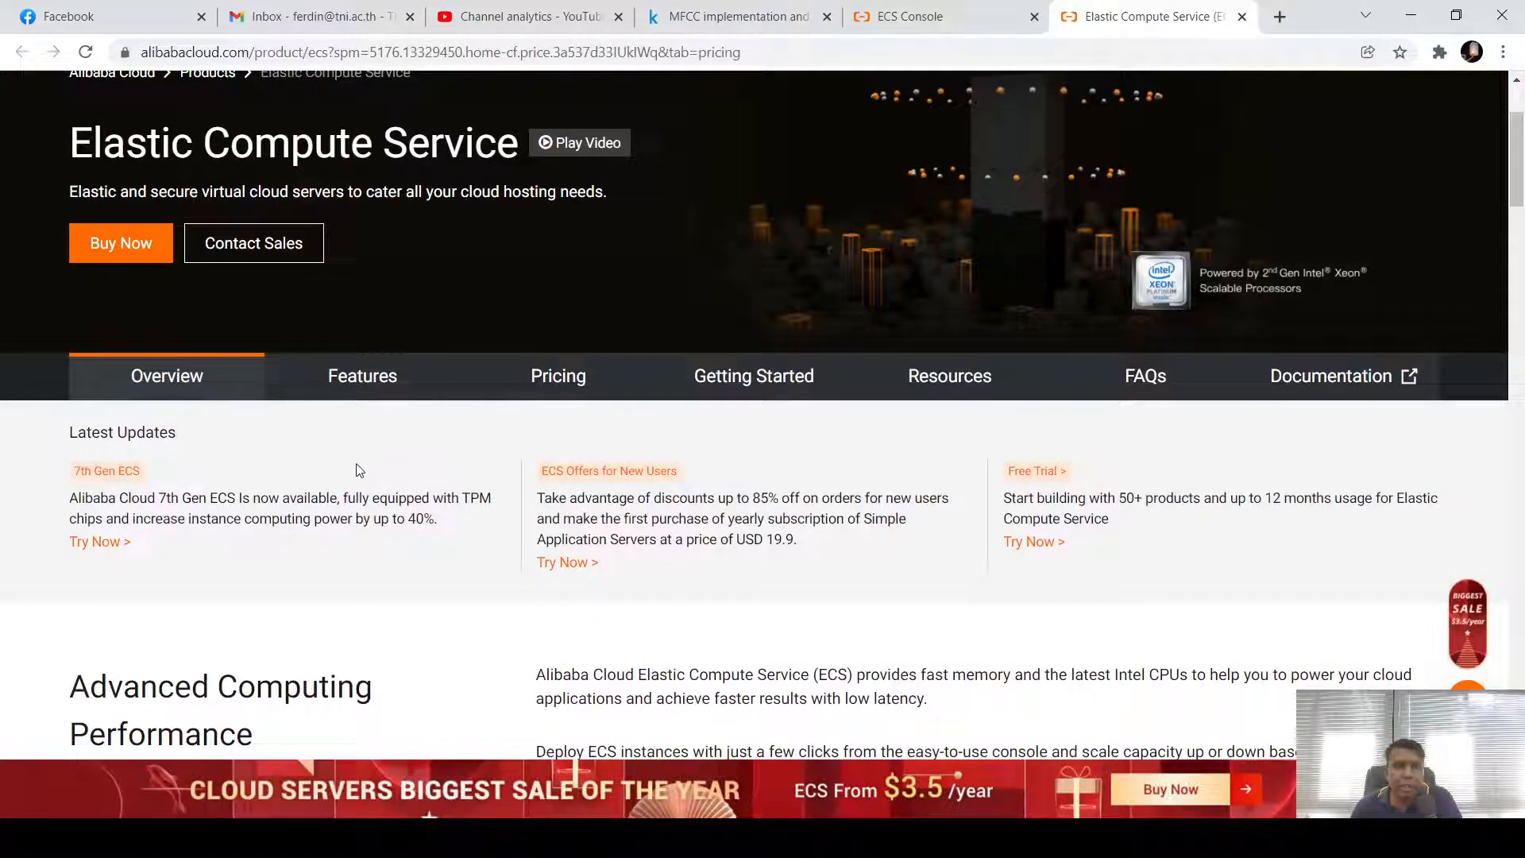
scroll(355, 468, "down", 5)
scroll(360, 472, "up", 4)
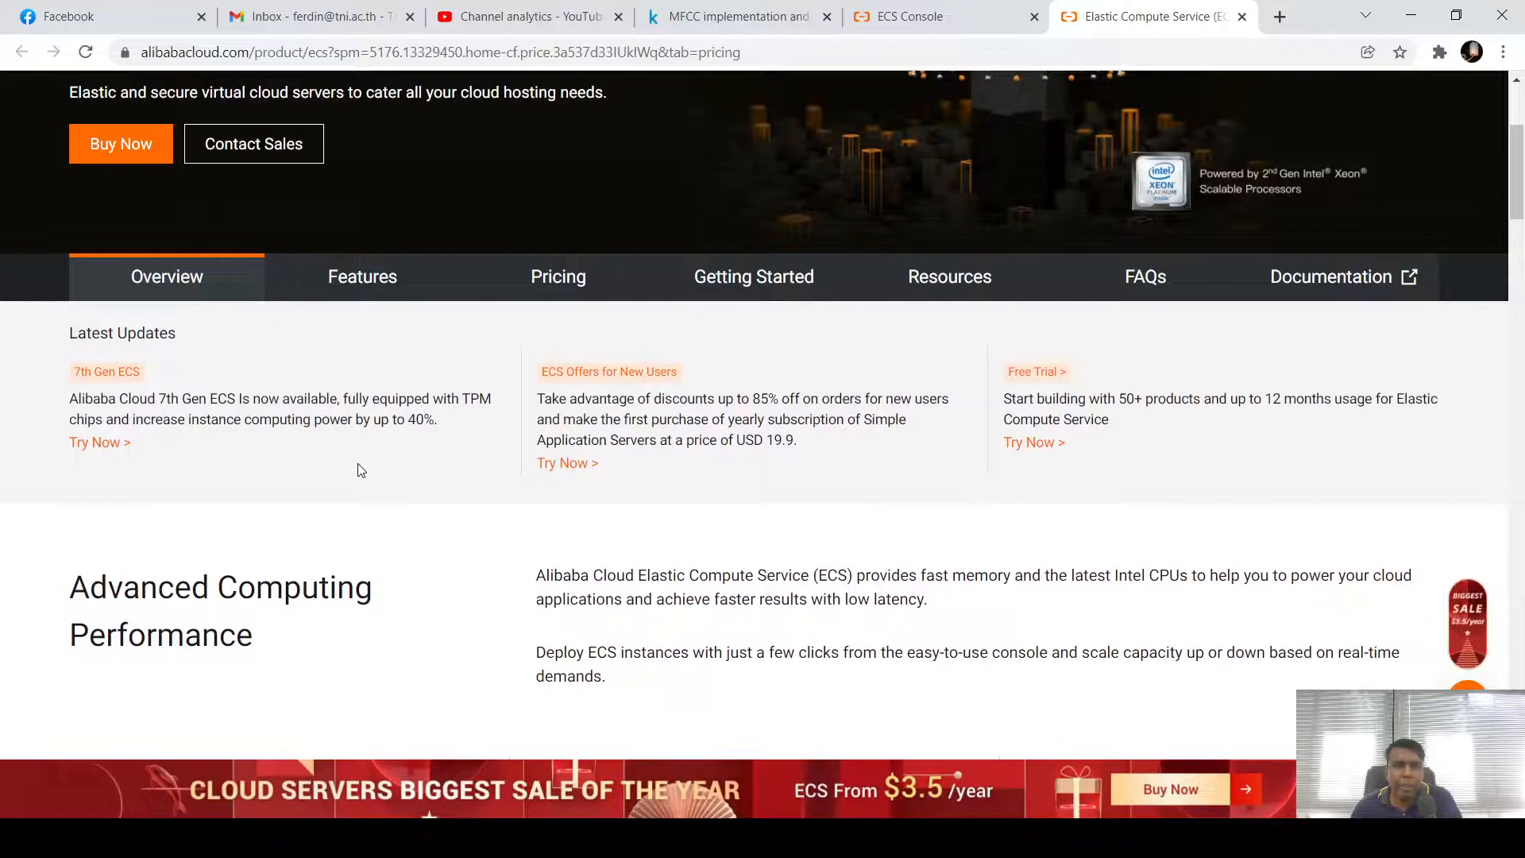
left_click(564, 283)
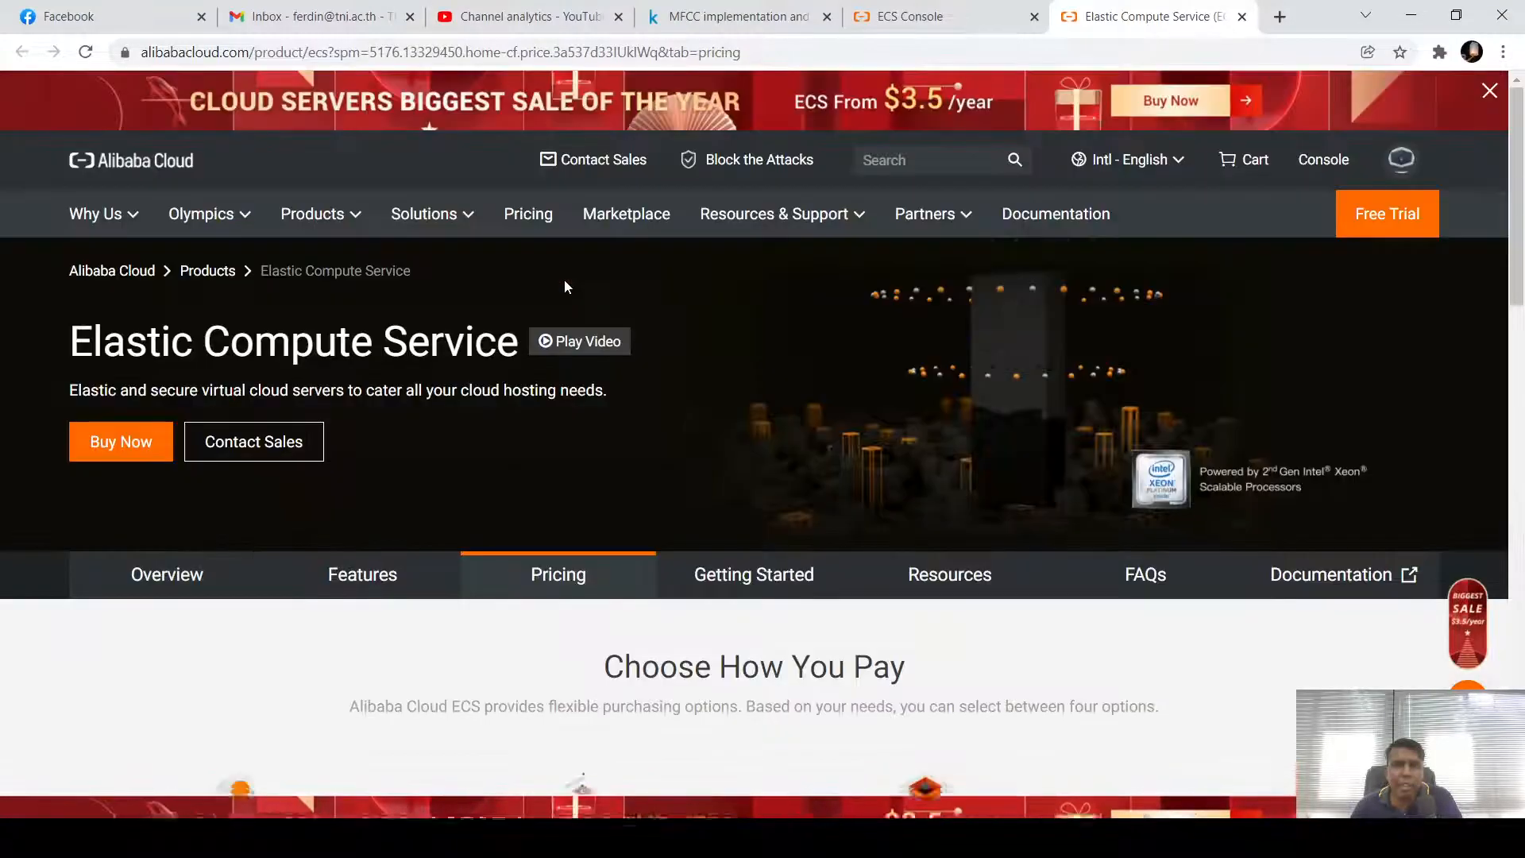
scroll(604, 566, "down", 2)
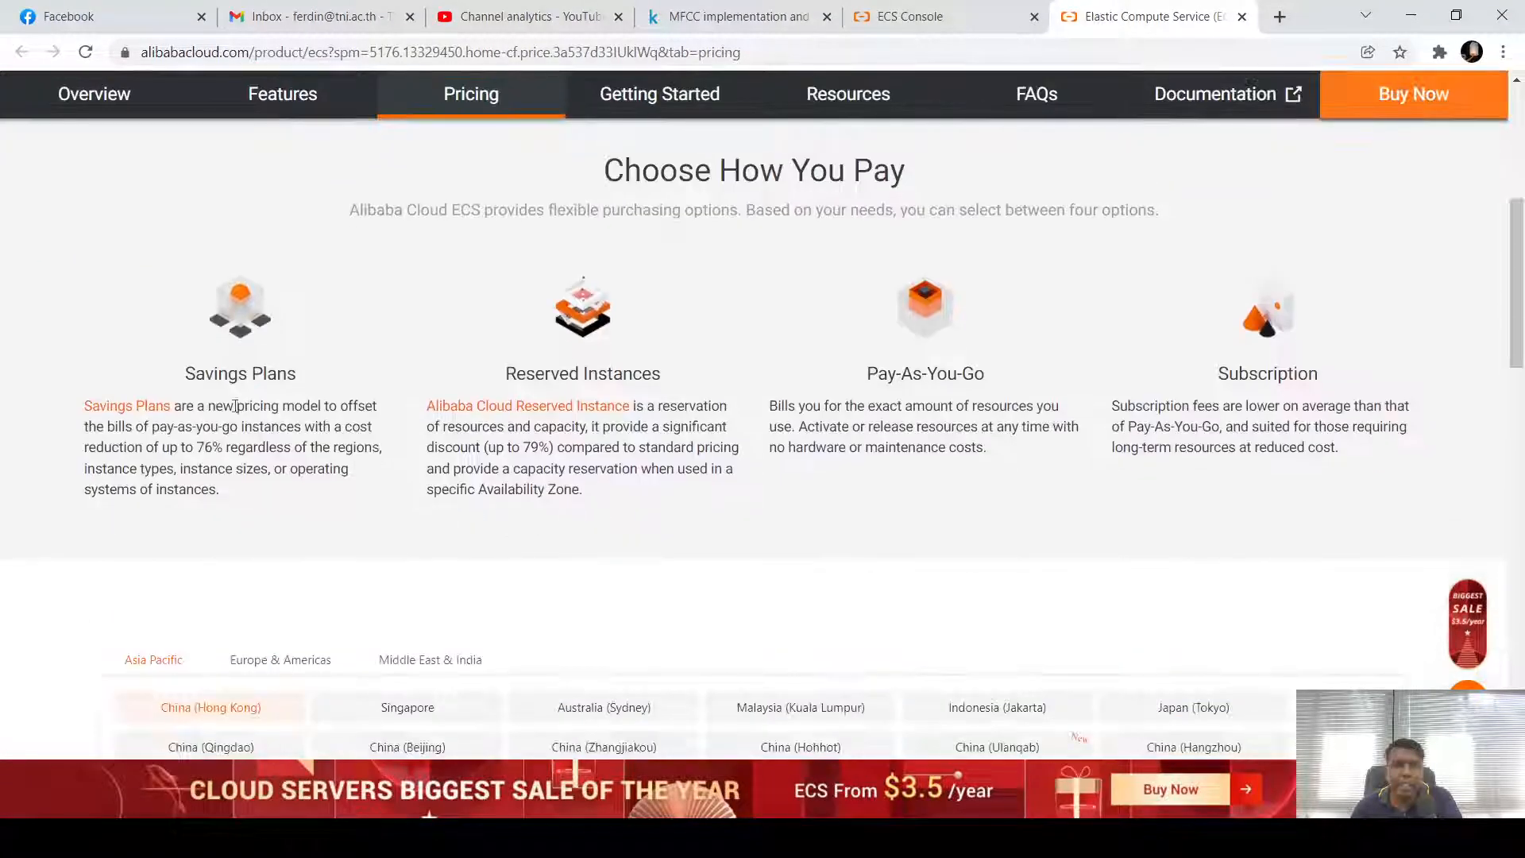
scroll(810, 480, "down", 2)
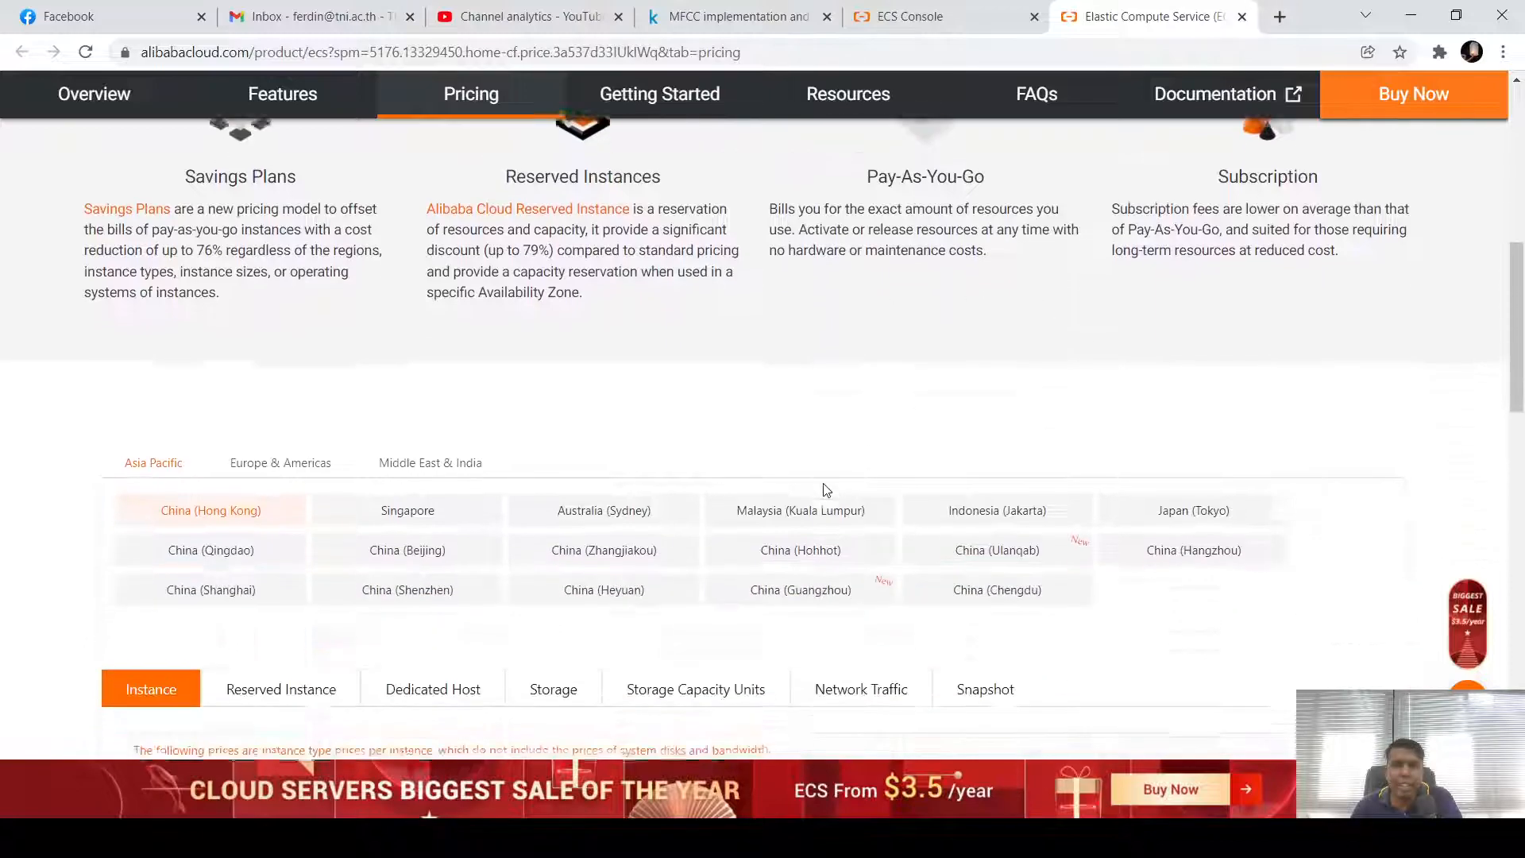
scroll(715, 432, "down", 2)
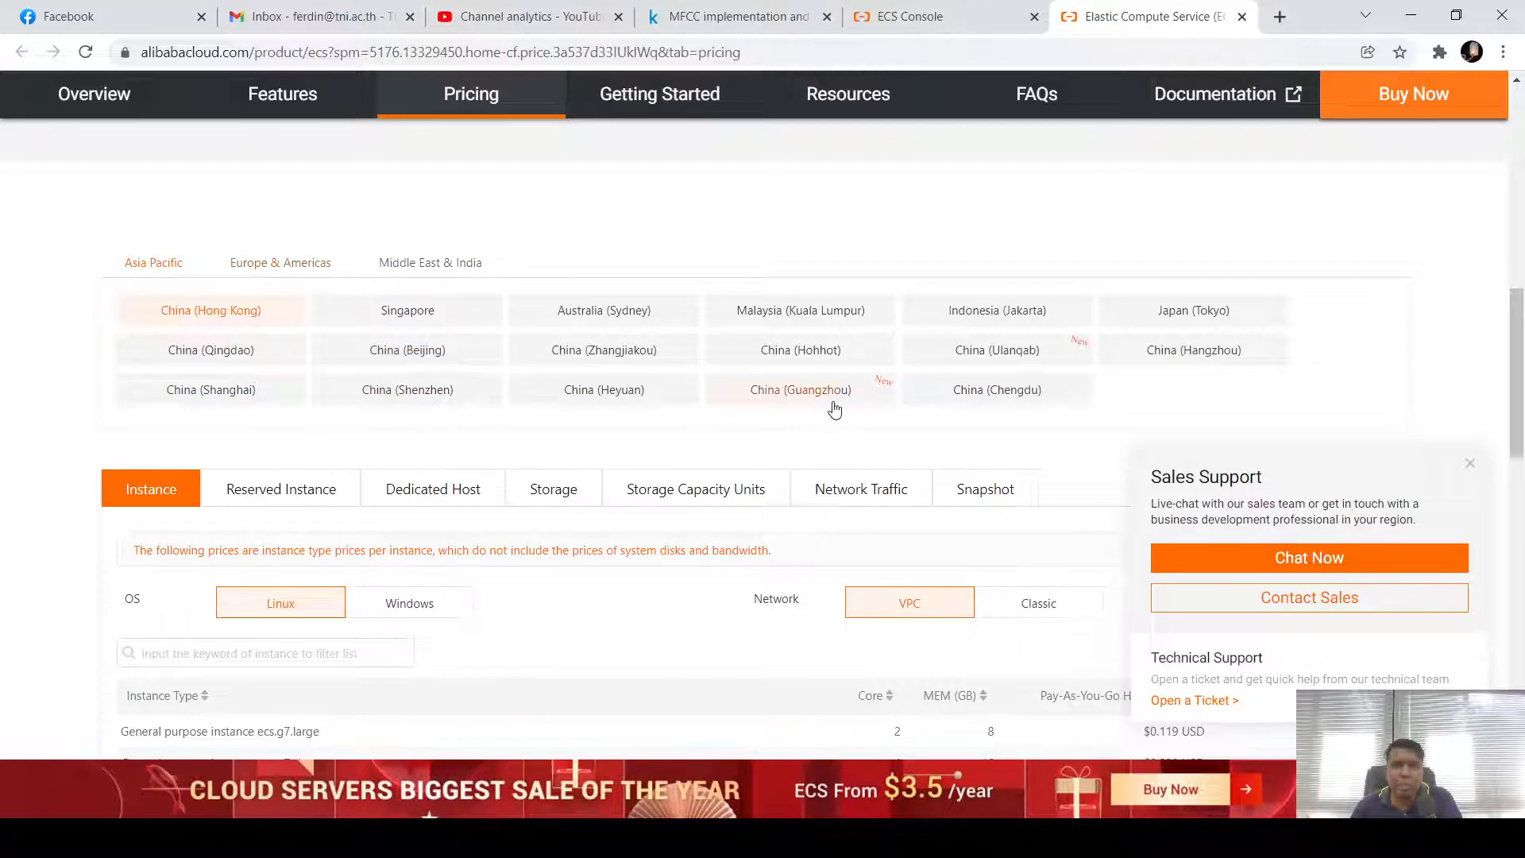
Show ECS instance prices for the Malaysia (Kuala Lumpur) region
left_click(786, 319)
scroll(744, 437, "down", 5)
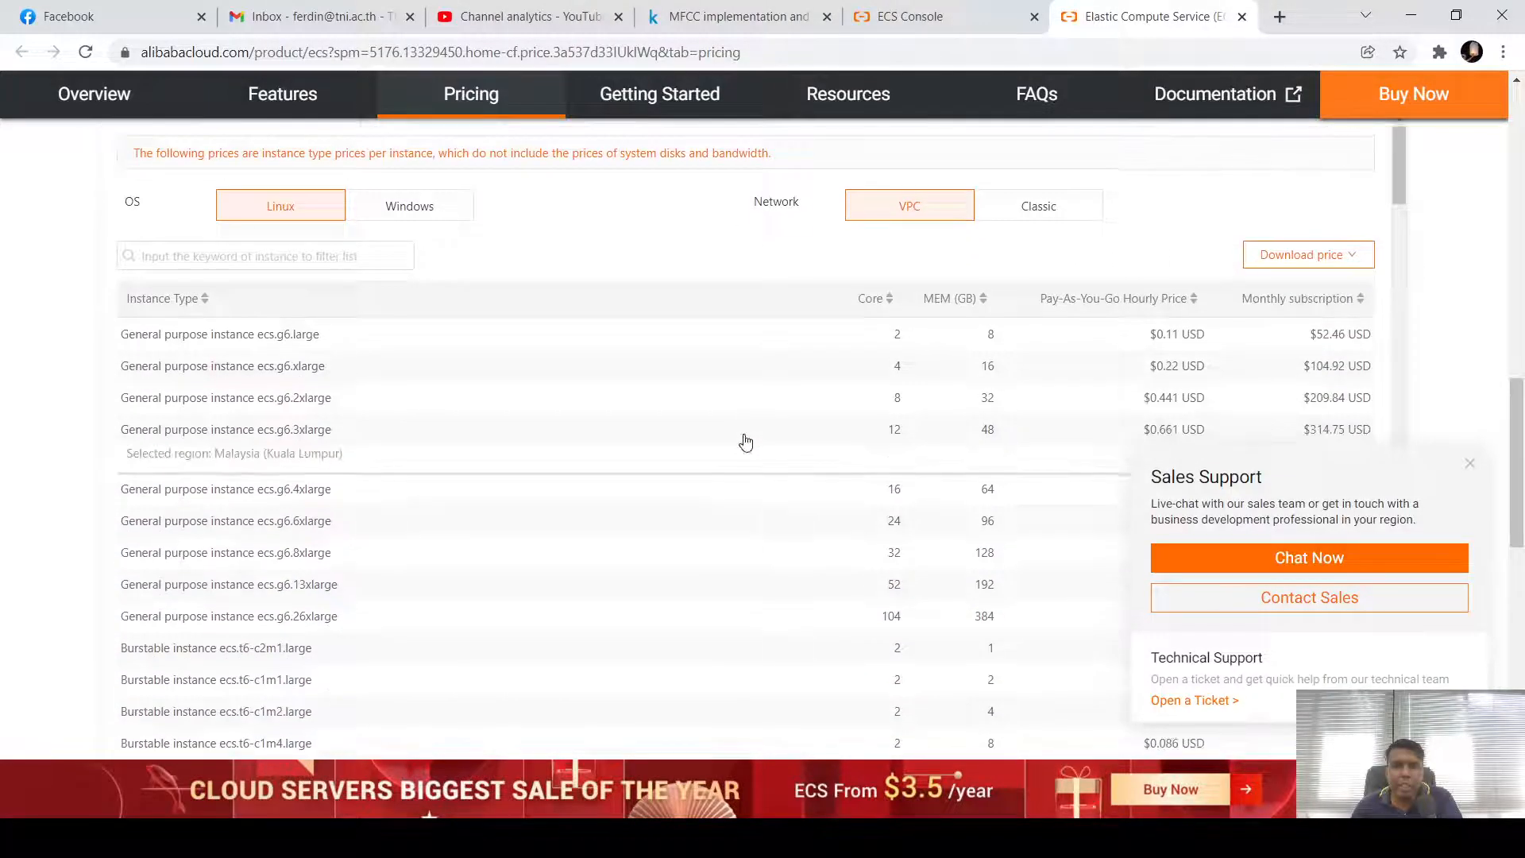
scroll(744, 443, "up", 1)
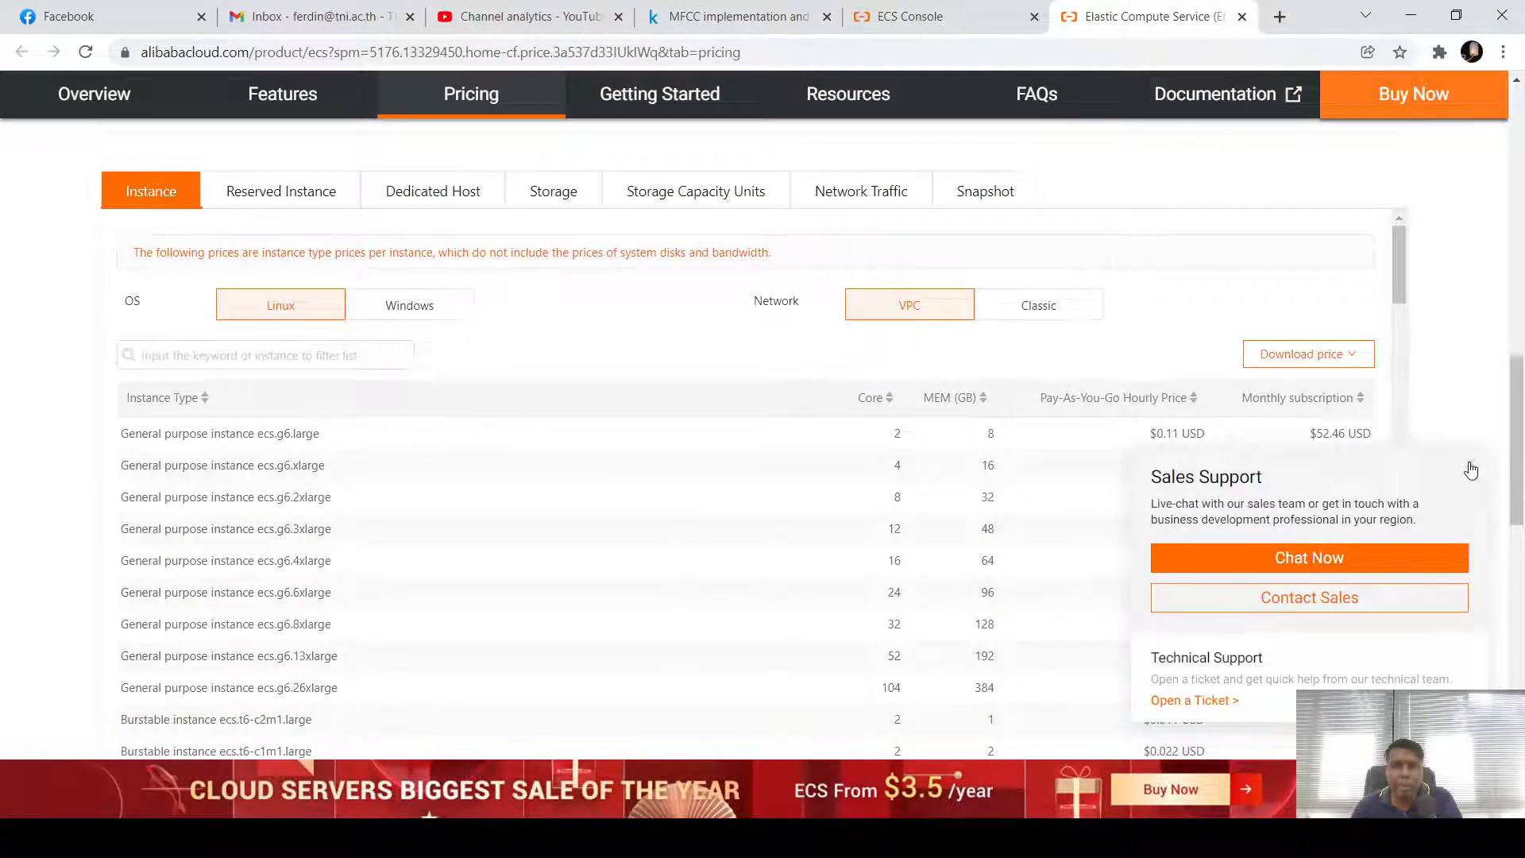
scroll(1462, 500, "down", 10)
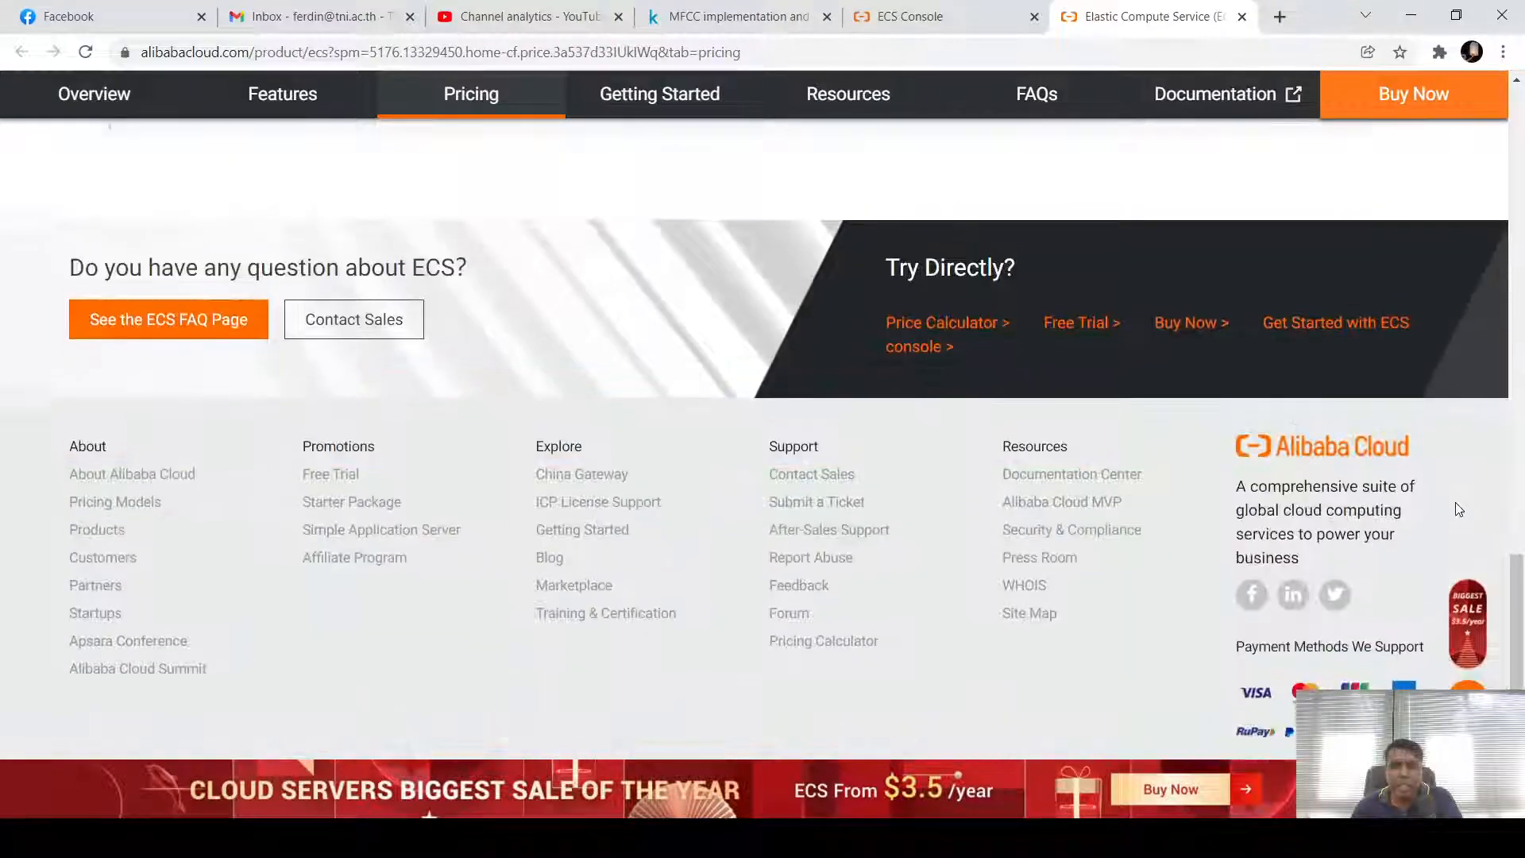
scroll(1458, 509, "up", 10)
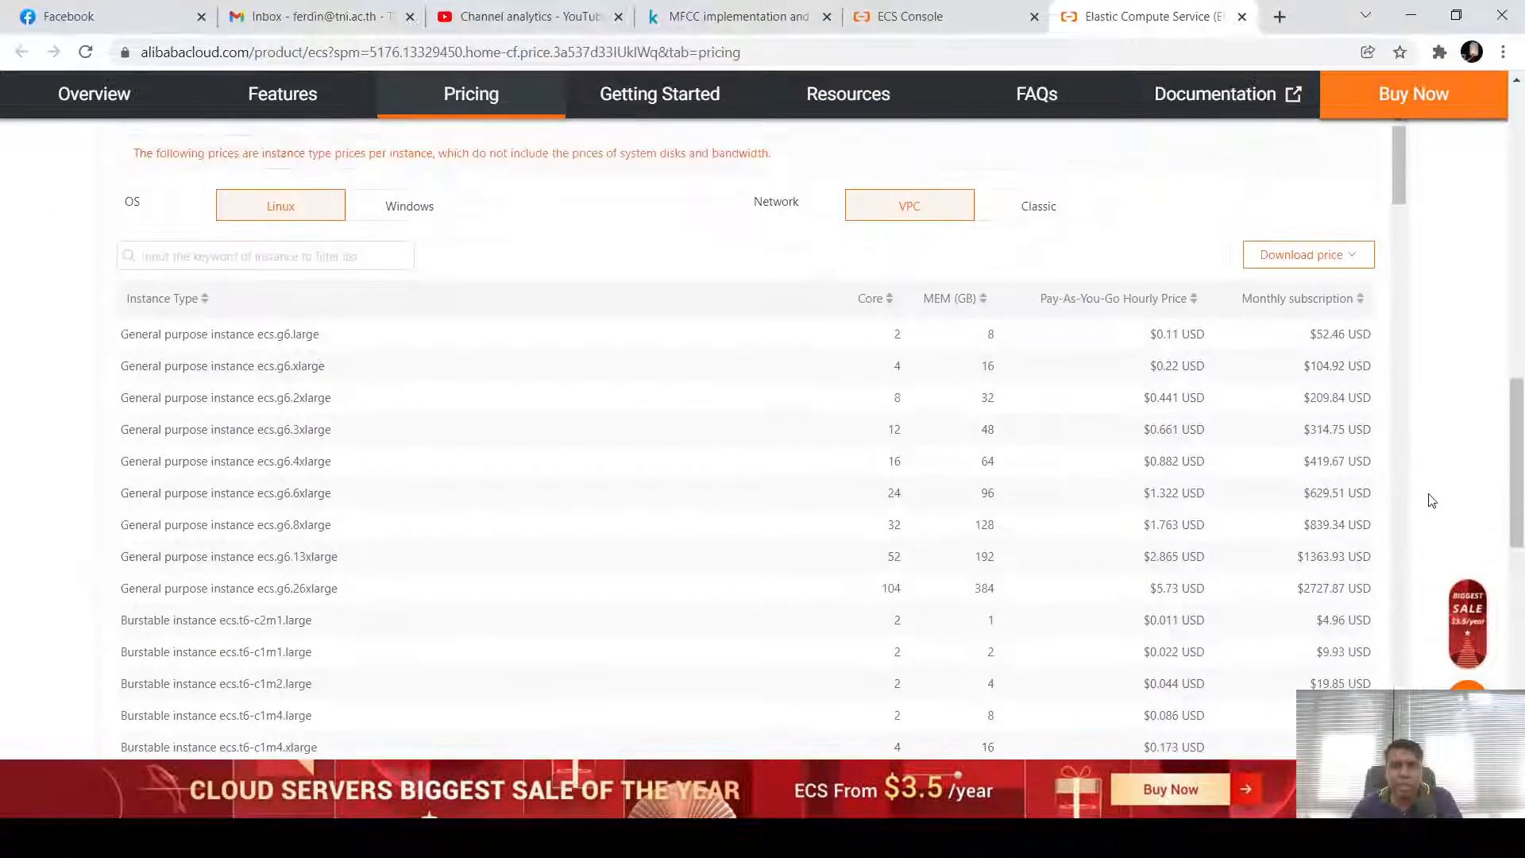
Compare Windows and Linux prices on VPC and Classic networks, ending on Linux VPC
mouse_move(1170, 343)
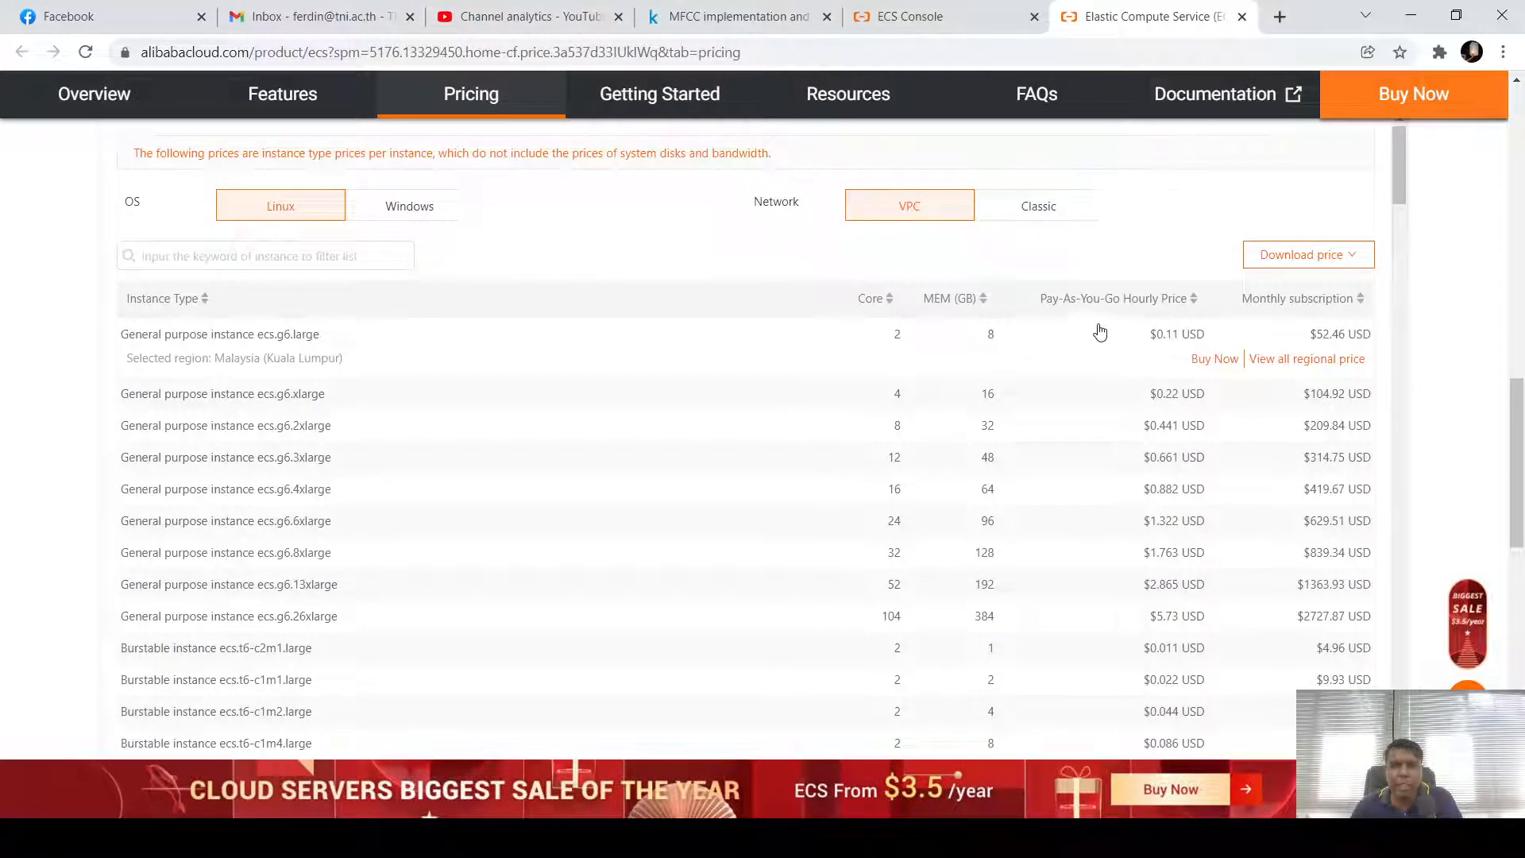
left_click(393, 208)
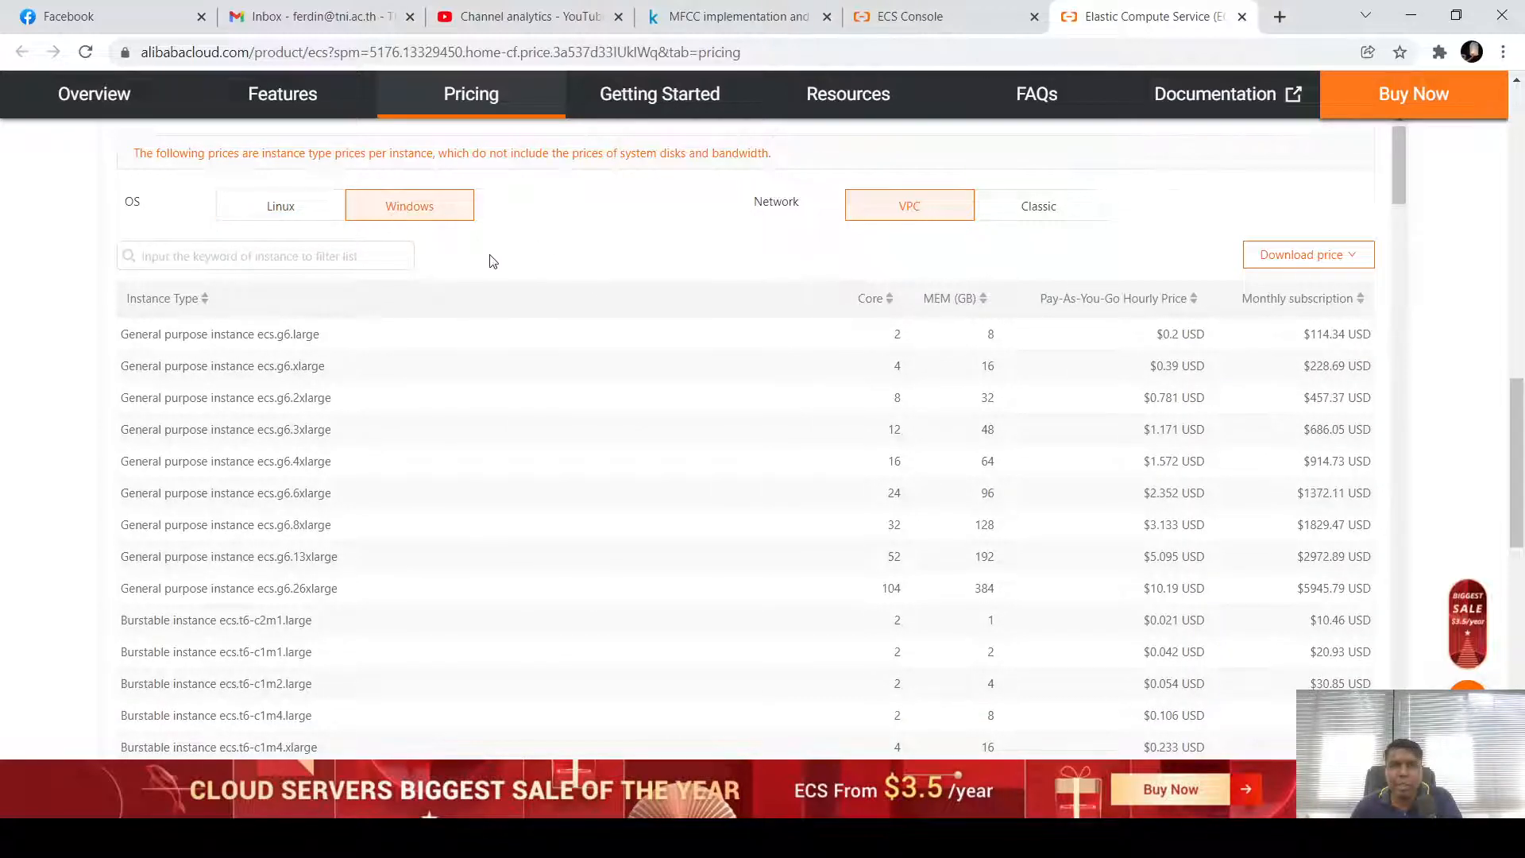
left_click(1044, 211)
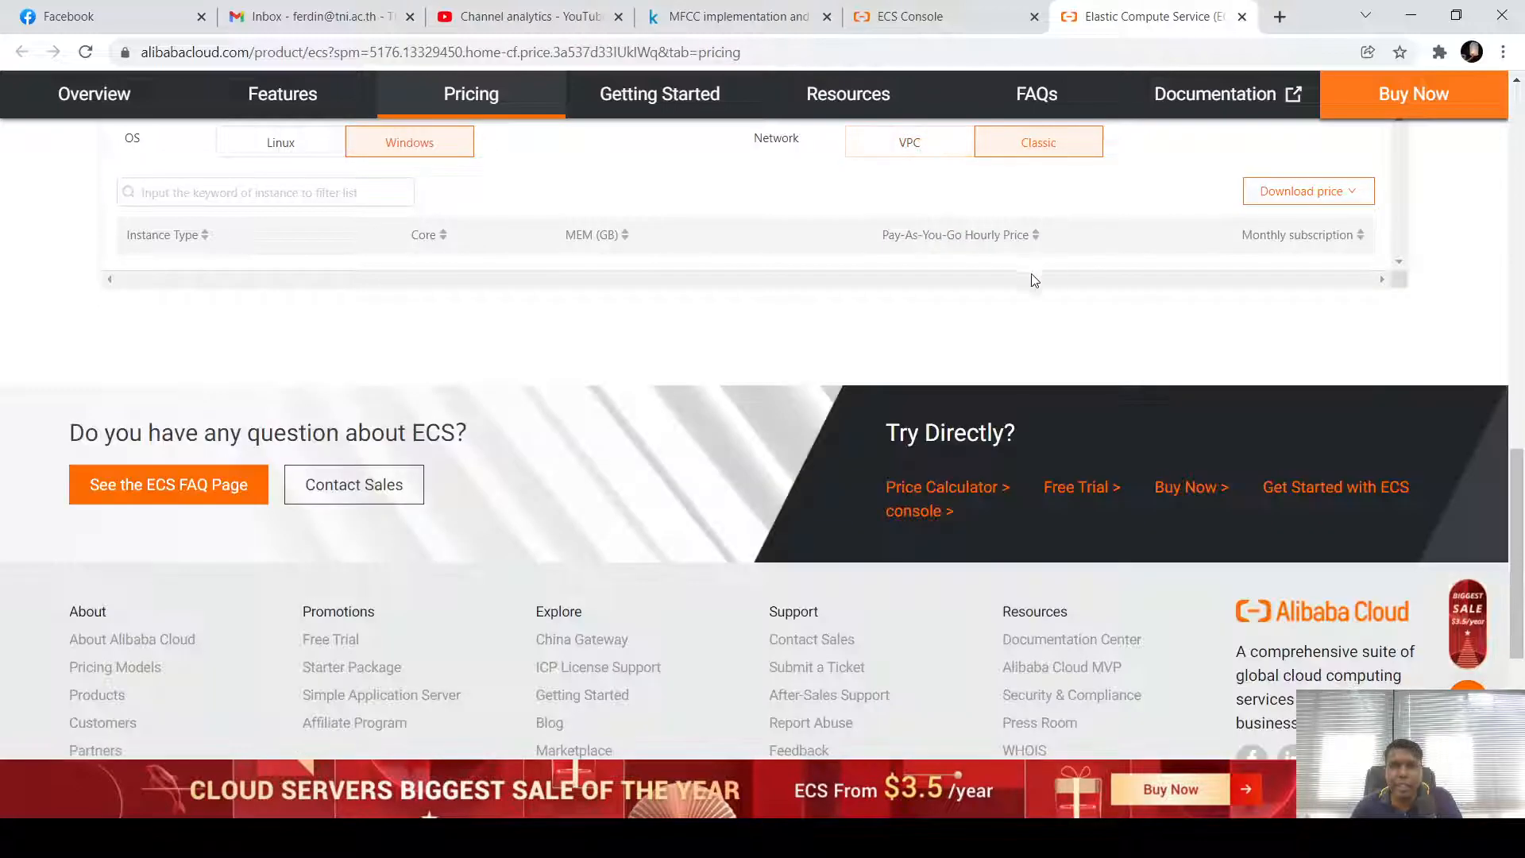
scroll(990, 279, "up", 1)
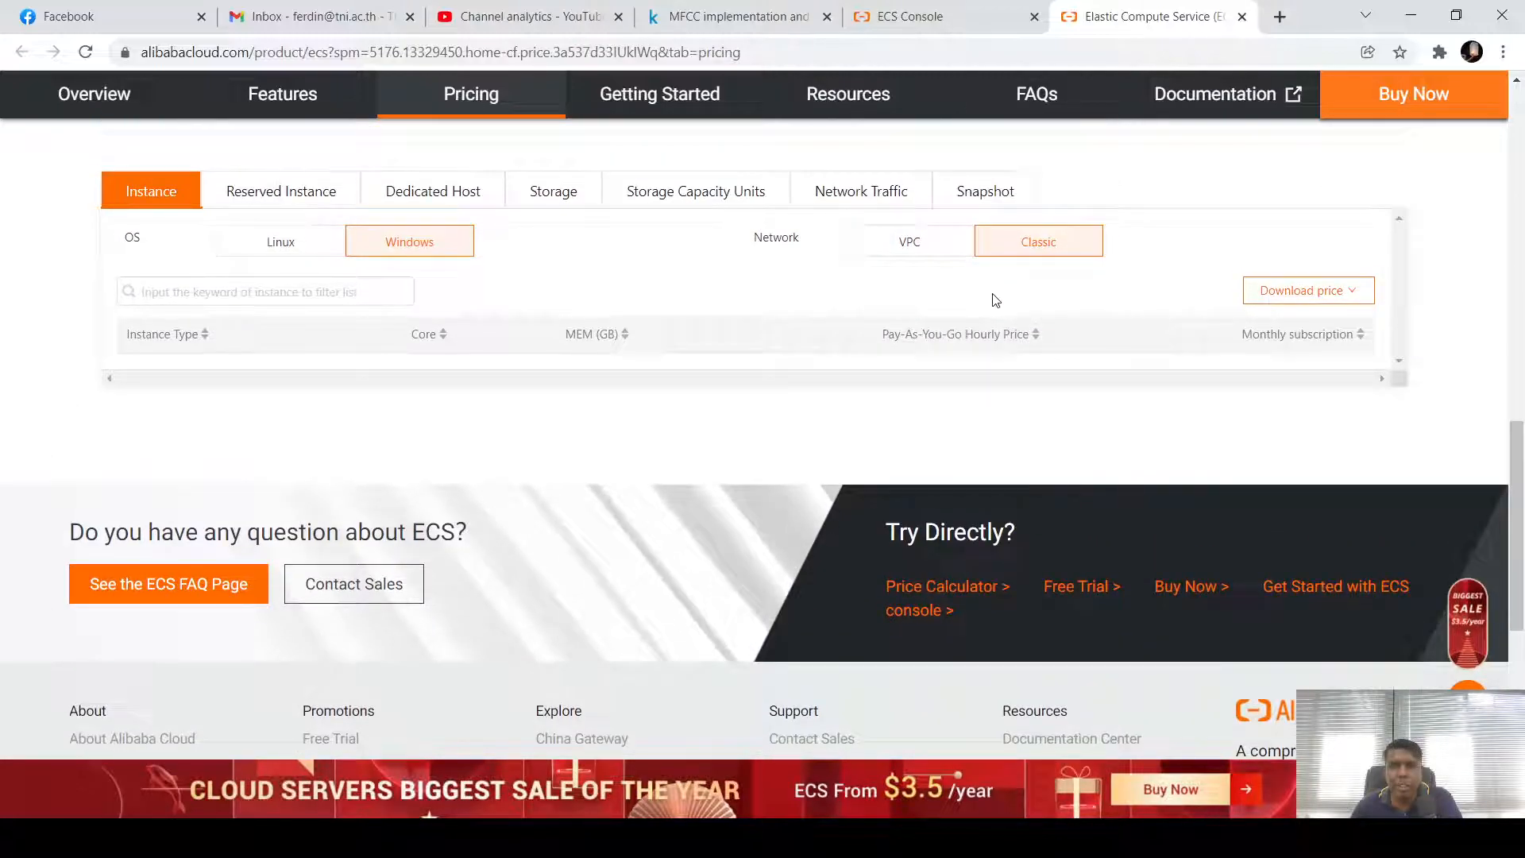
left_click(910, 241)
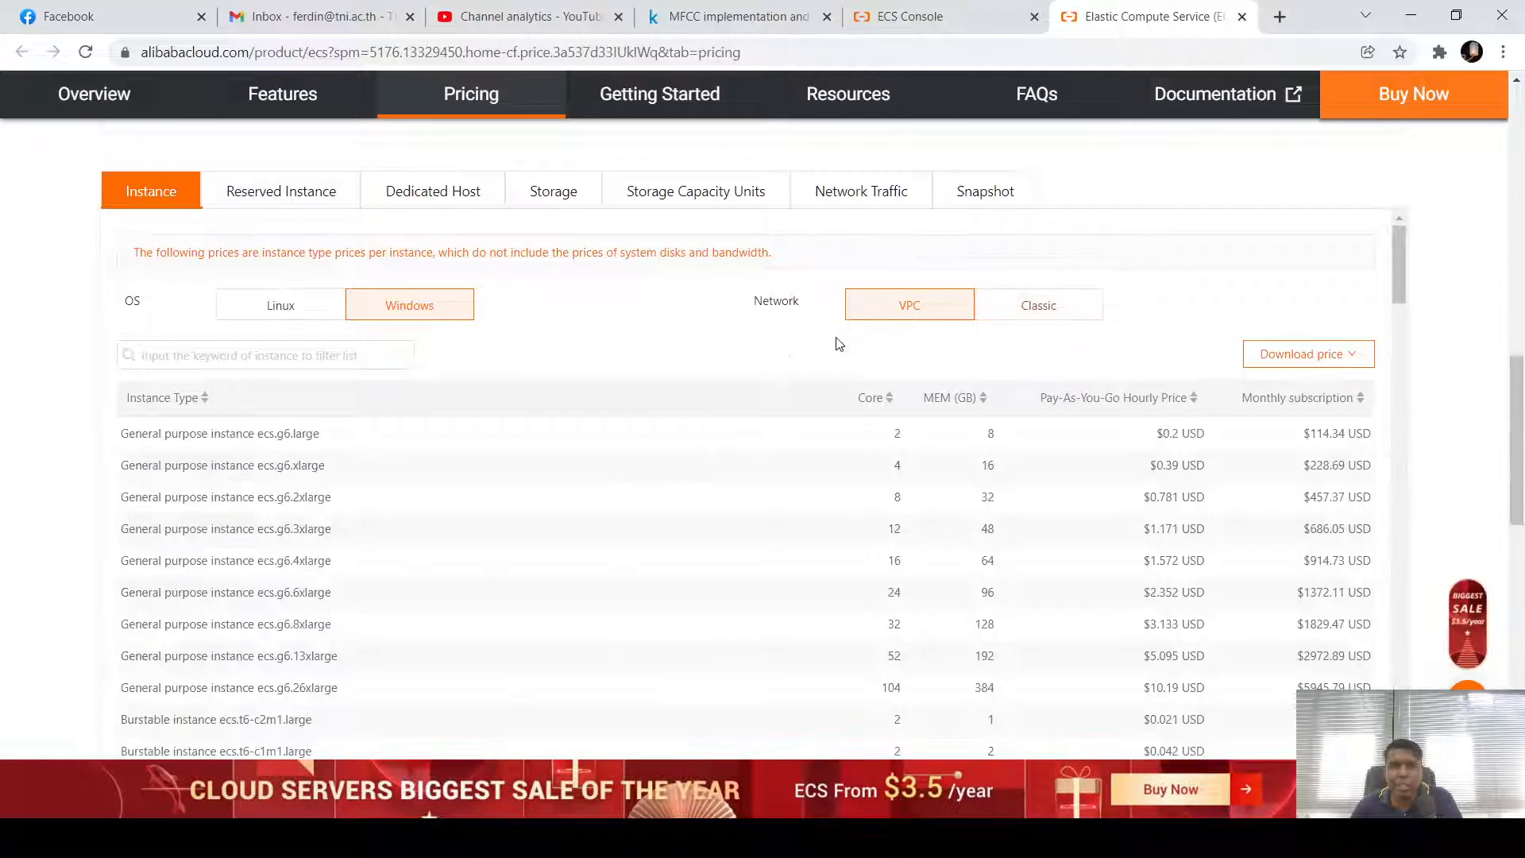
left_click(288, 311)
left_click(1045, 306)
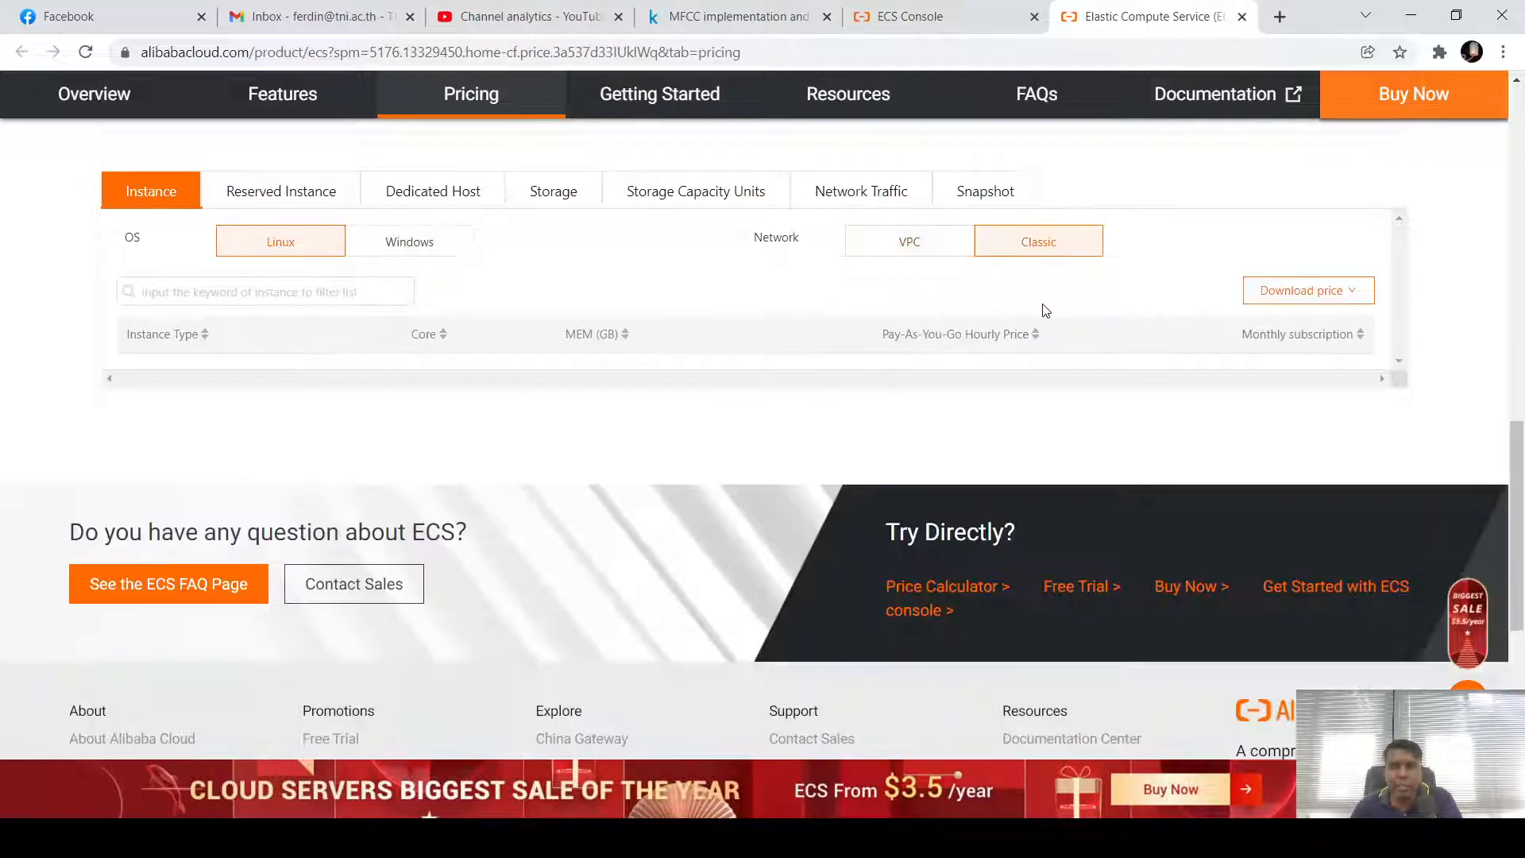
left_click(874, 244)
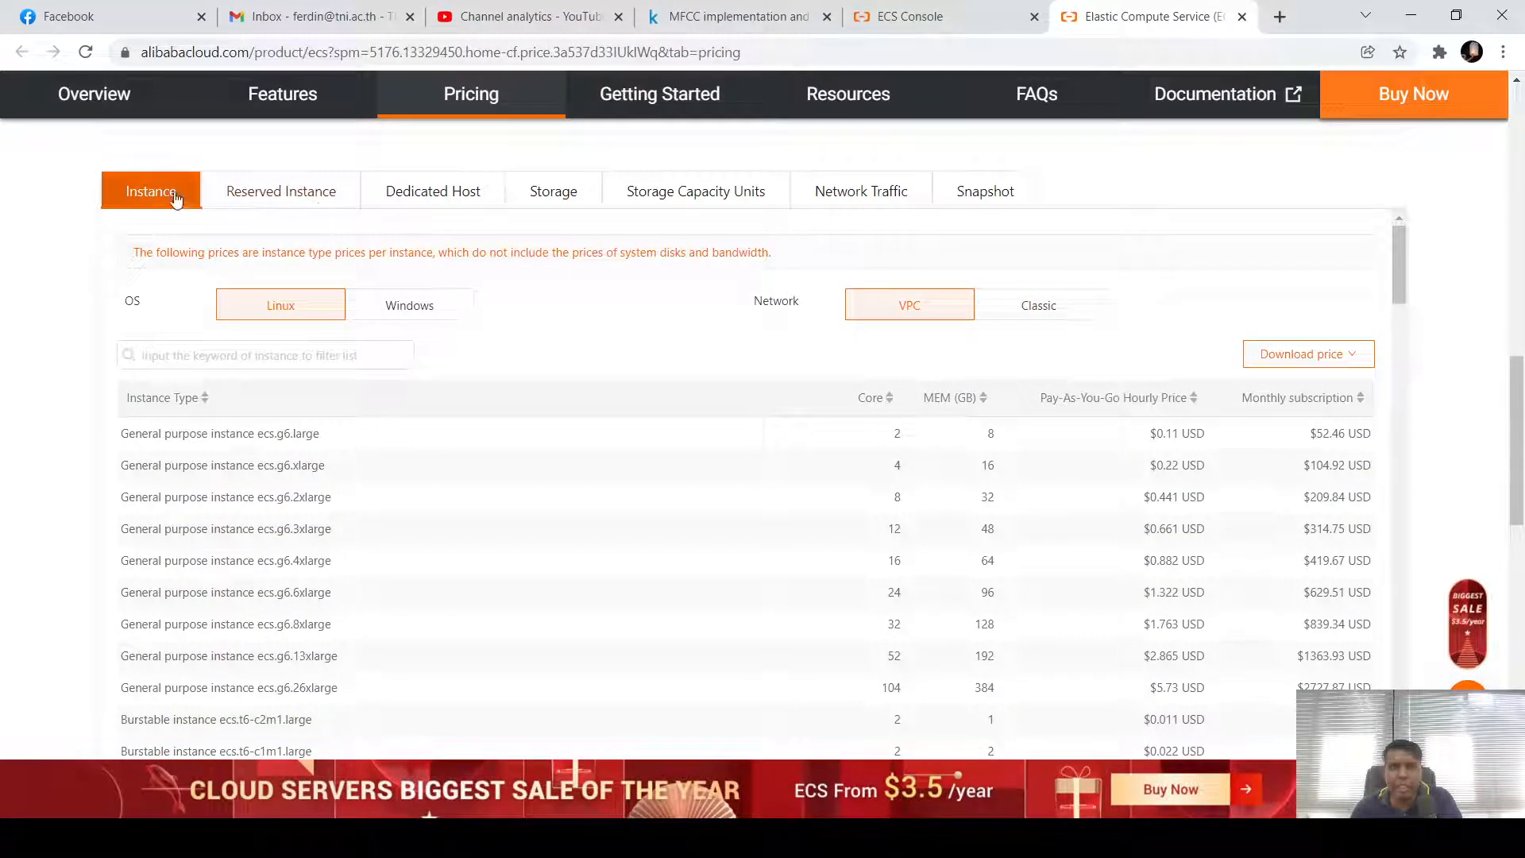
Review the Reserved Instance pricing options
left_click(307, 199)
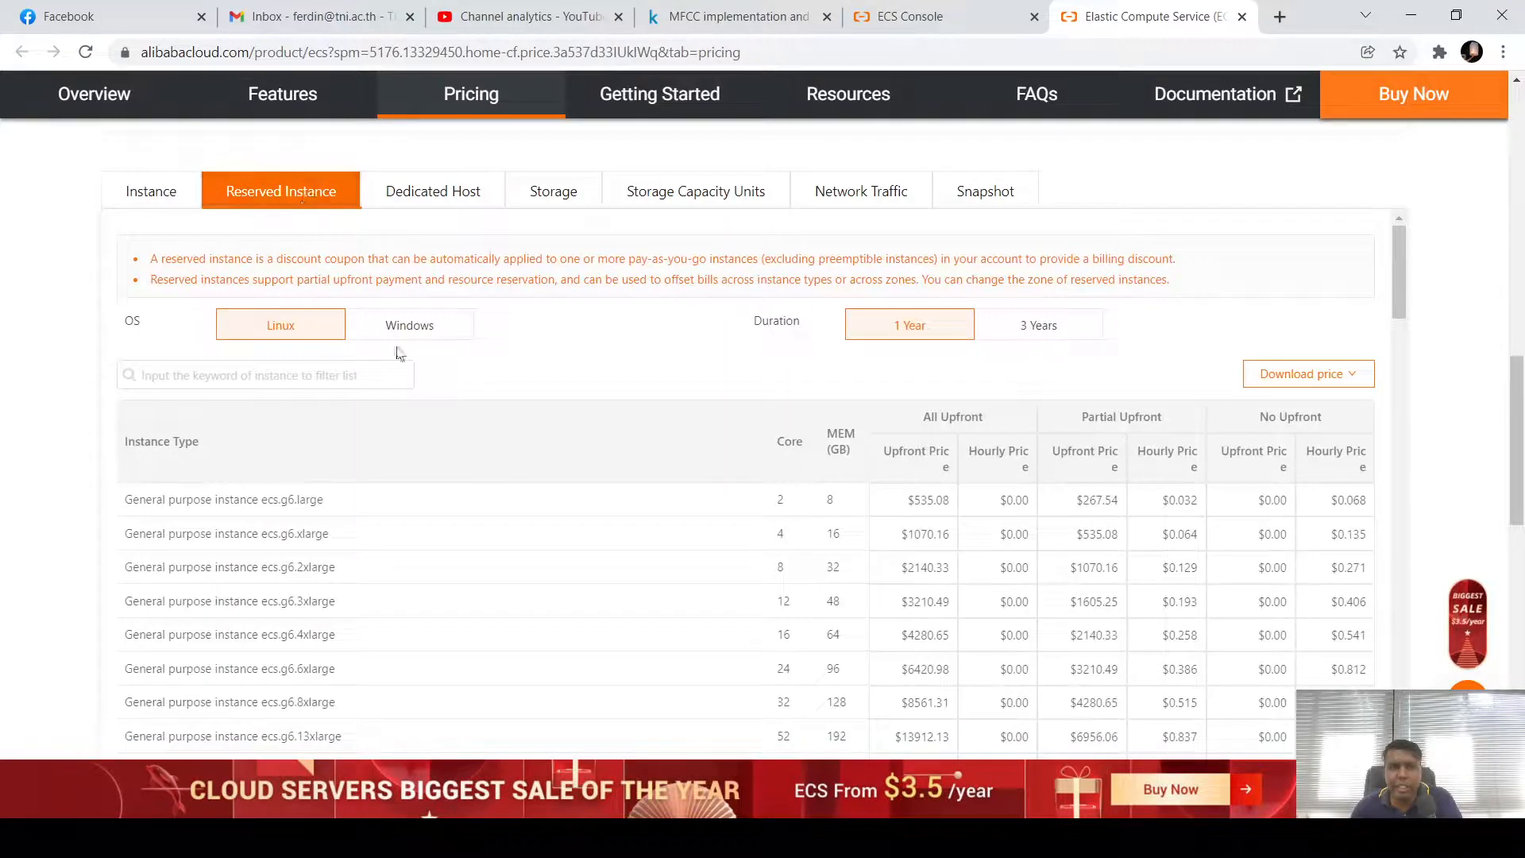
scroll(967, 512, "down", 6)
scroll(967, 512, "down", 10)
scroll(962, 507, "up", 12)
scroll(960, 502, "up", 5)
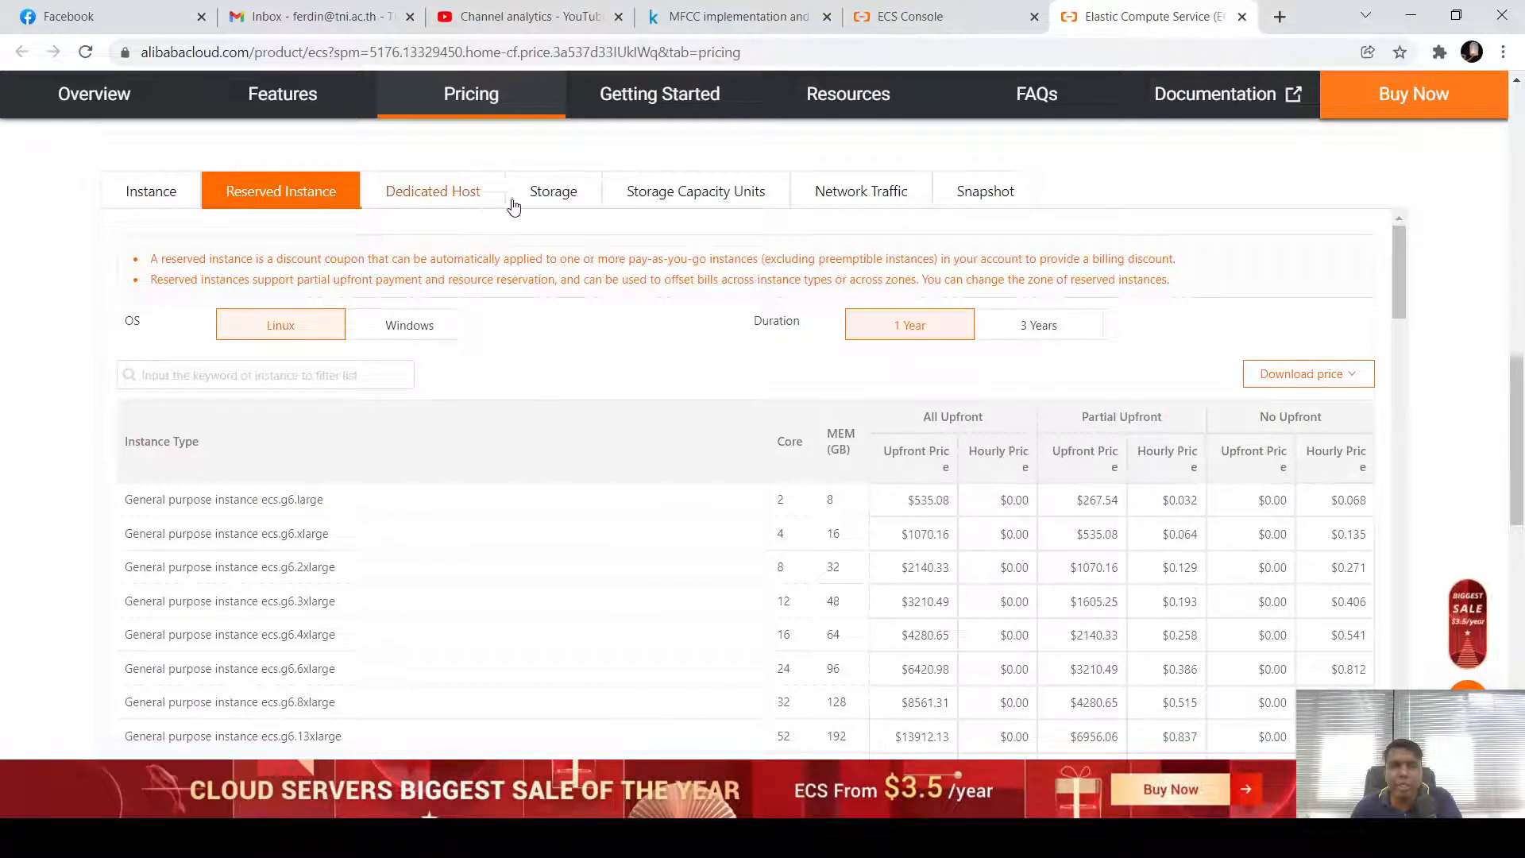
scroll(578, 202, "up", 10)
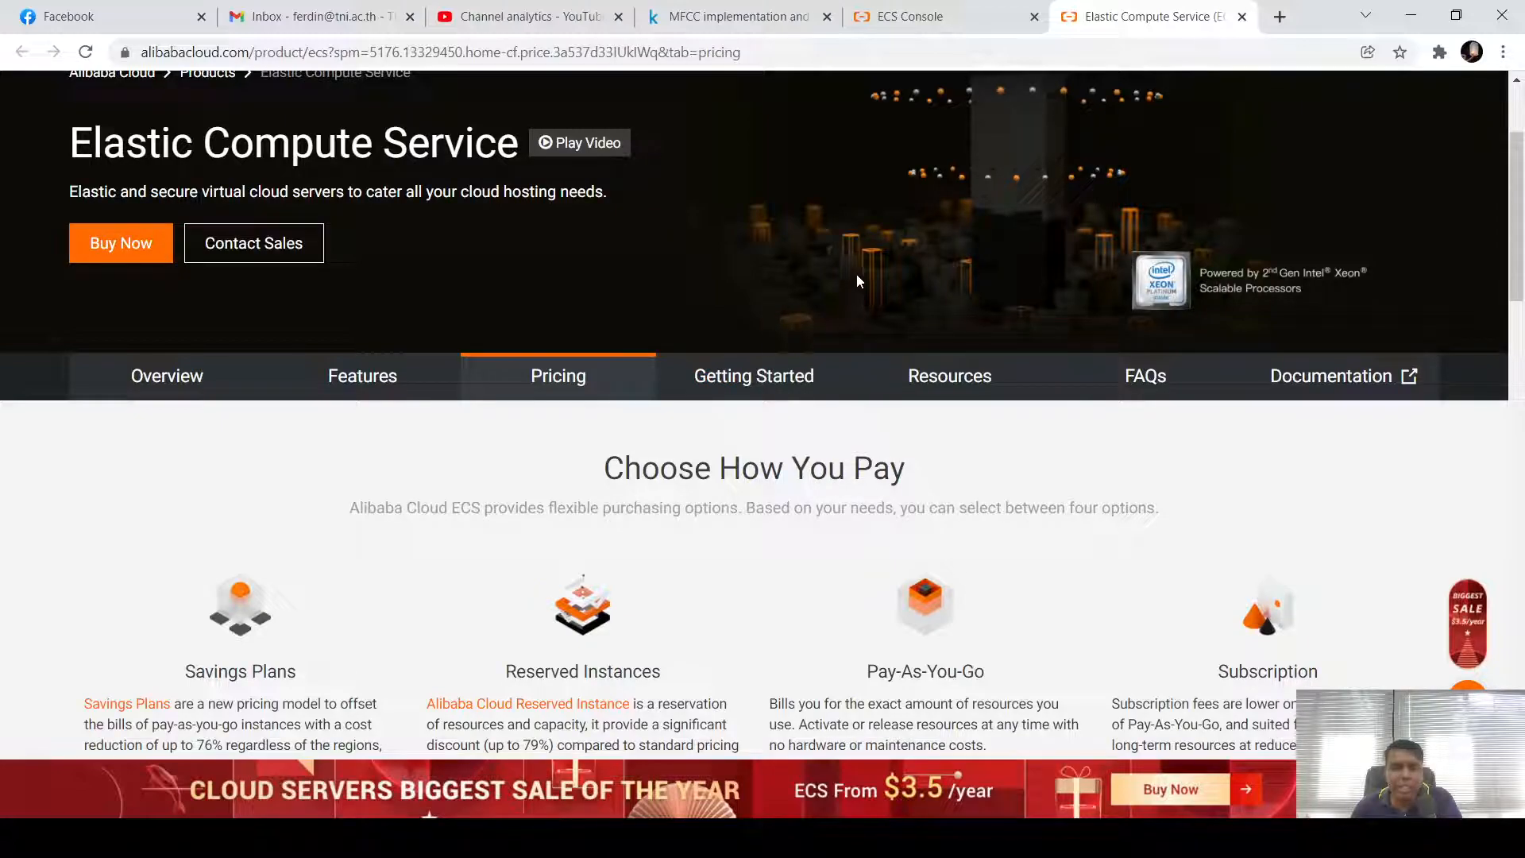
Return to the ECS console tab and start the Create ECS Instance wizard
left_click(983, 22)
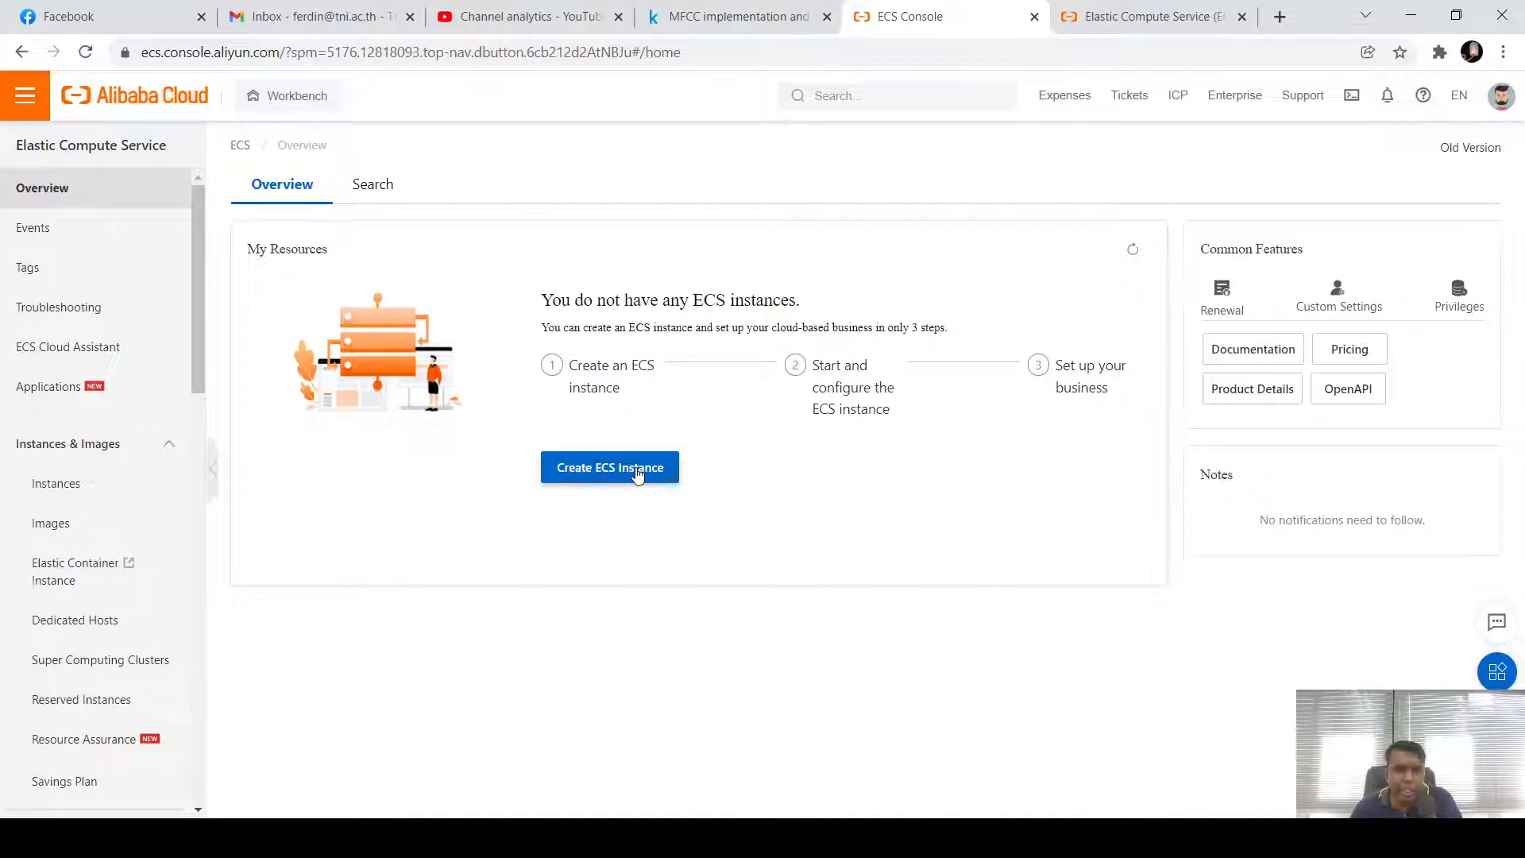
left_click(638, 474)
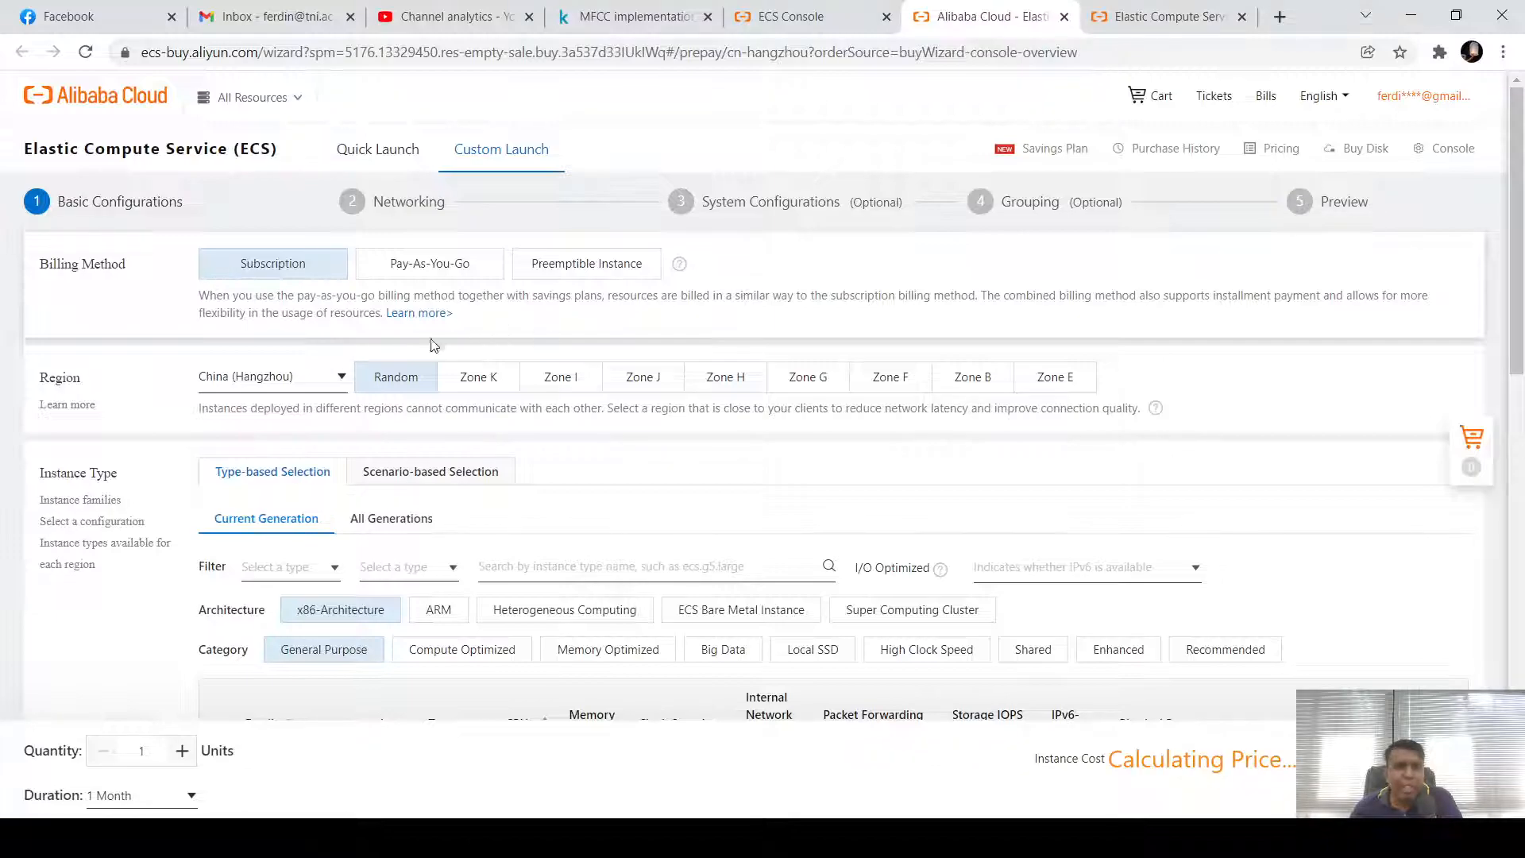
Expand the Region dropdown, currently China (Hangzhou), to list the available regions
left_click(311, 380)
left_click(312, 379)
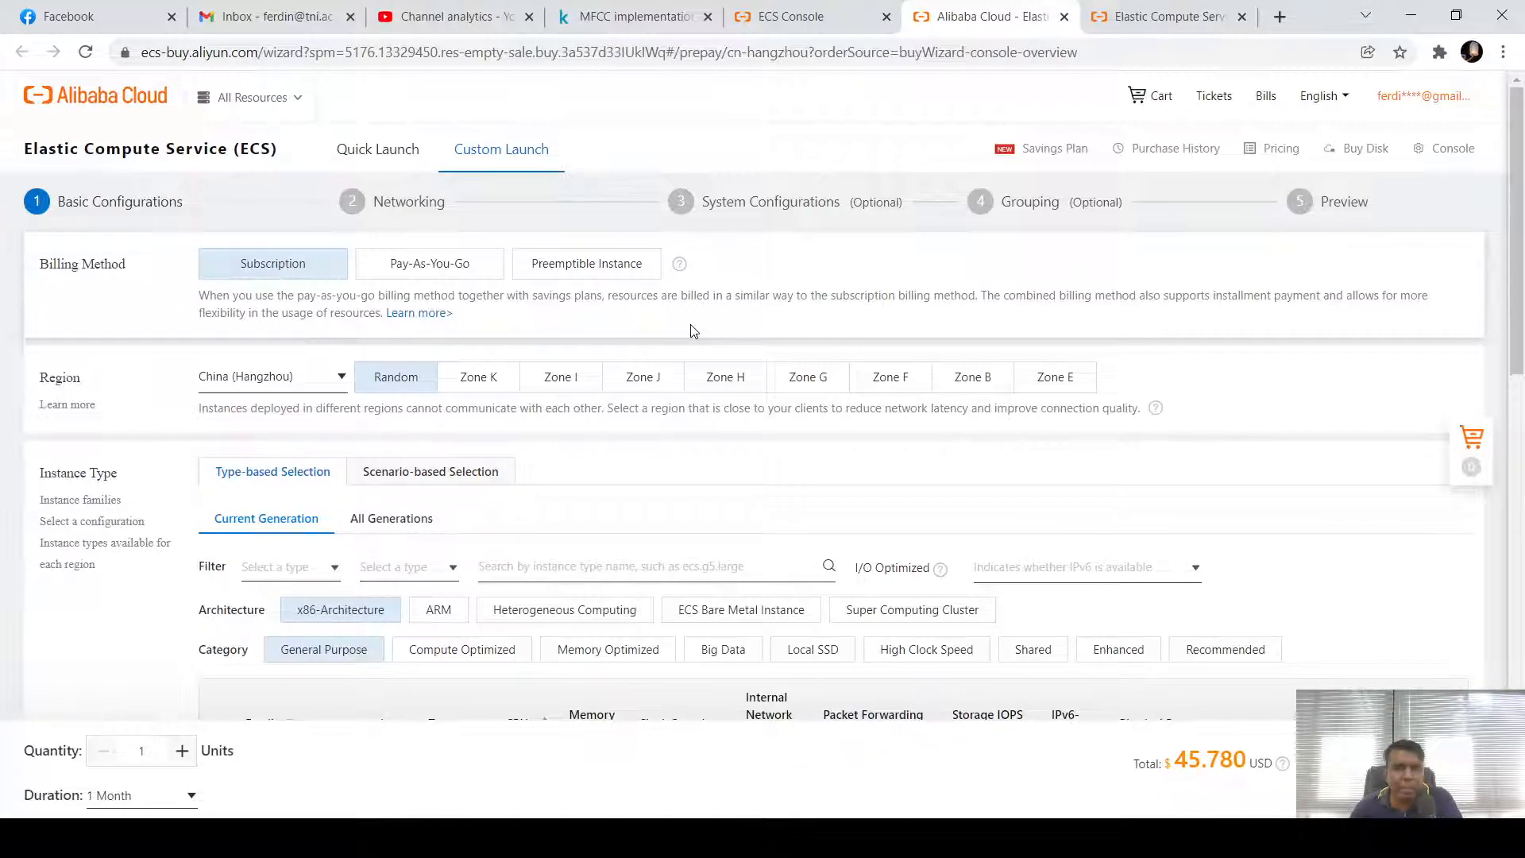
left_click(334, 378)
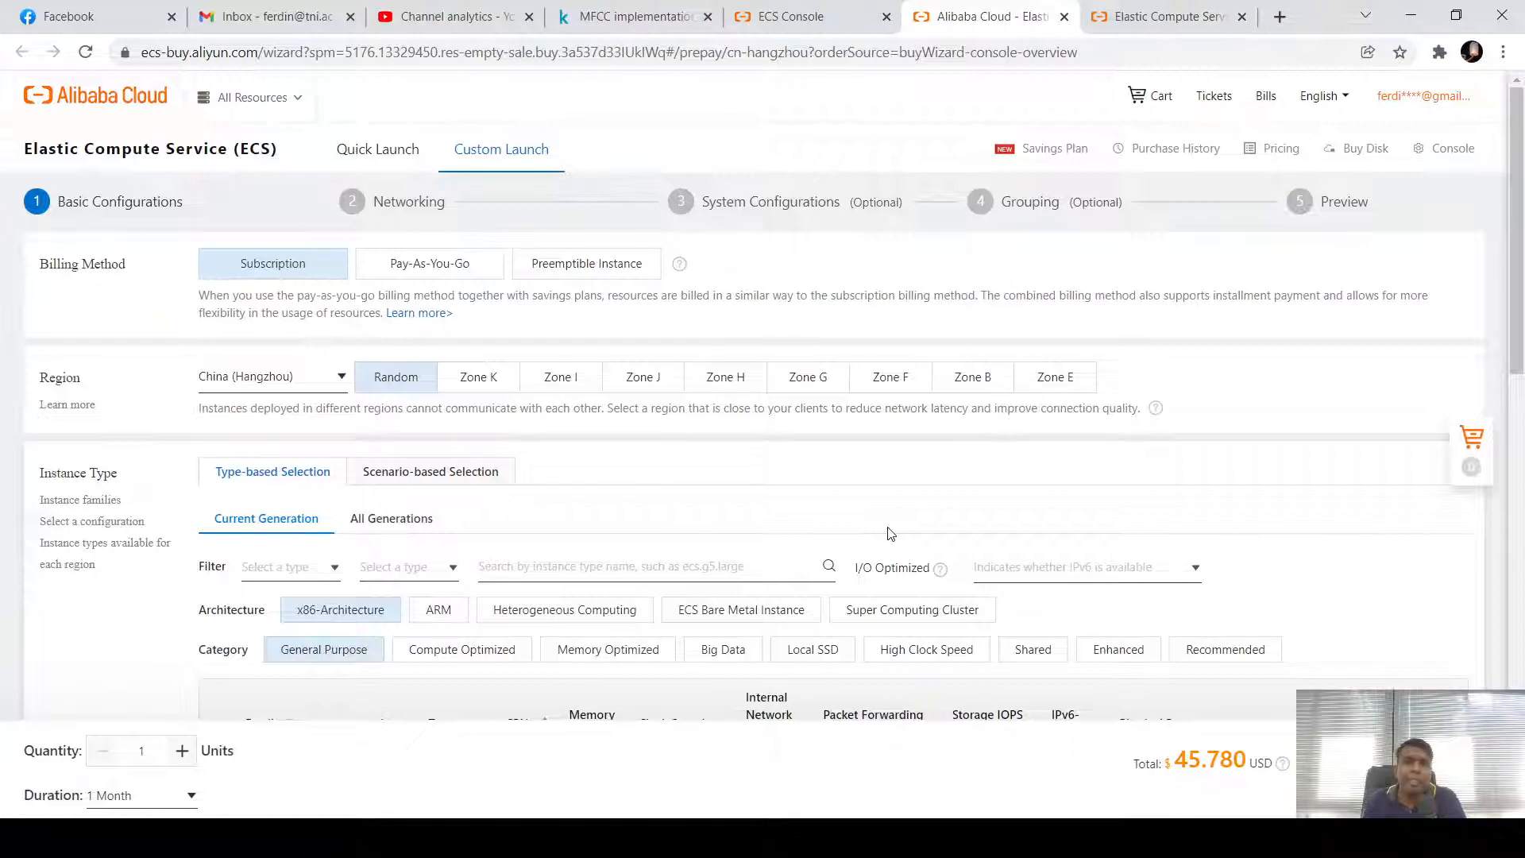
left_click(329, 382)
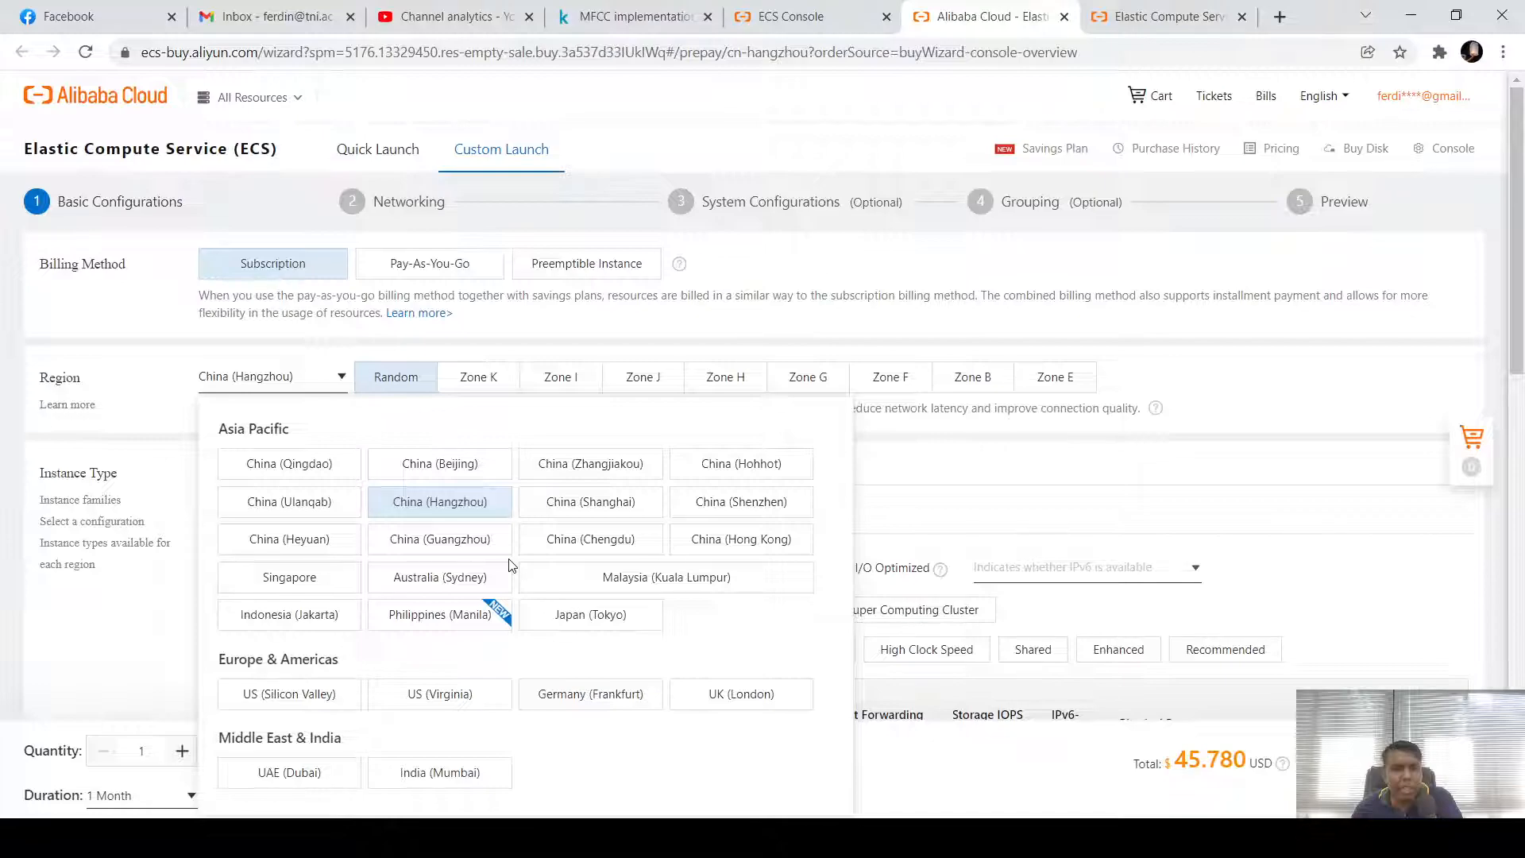
Select Malaysia (Kuala Lumpur) as the region, raising the total to 61.980 USD
scroll(592, 575, "down", 1)
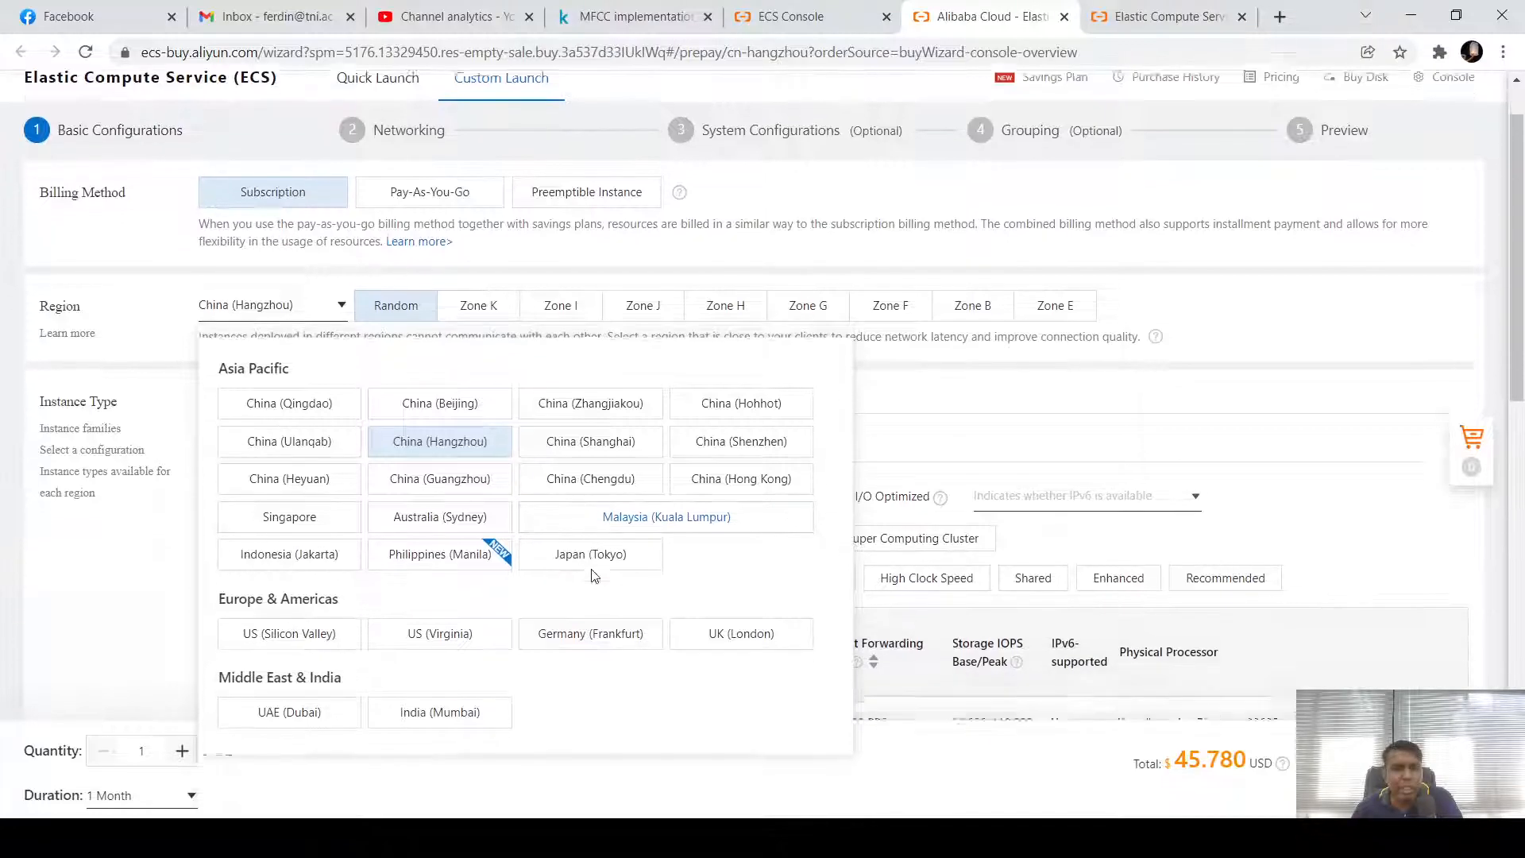
scroll(592, 575, "down", 1)
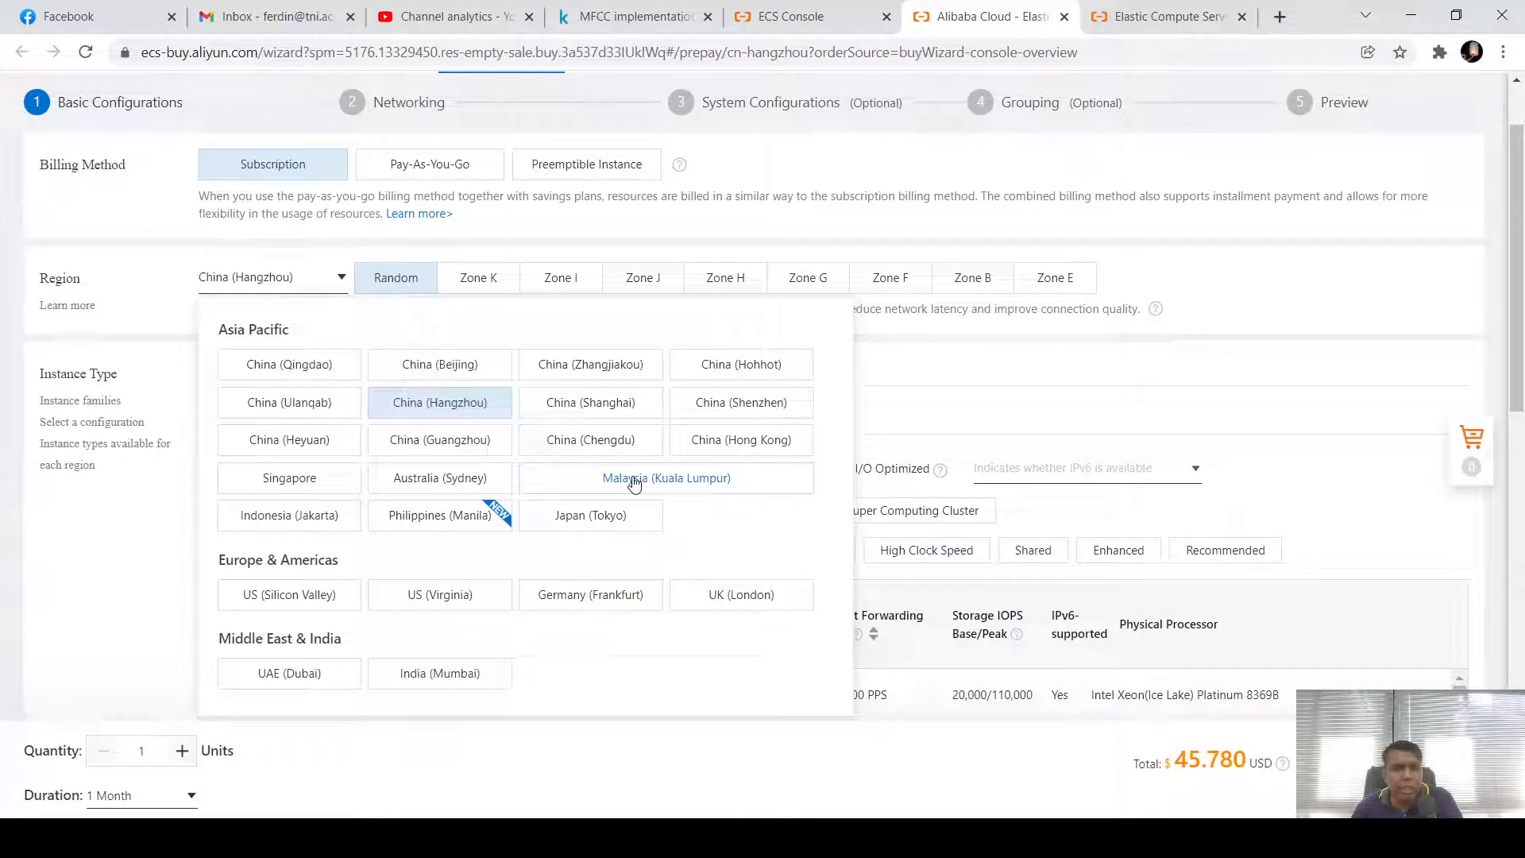
left_click(633, 480)
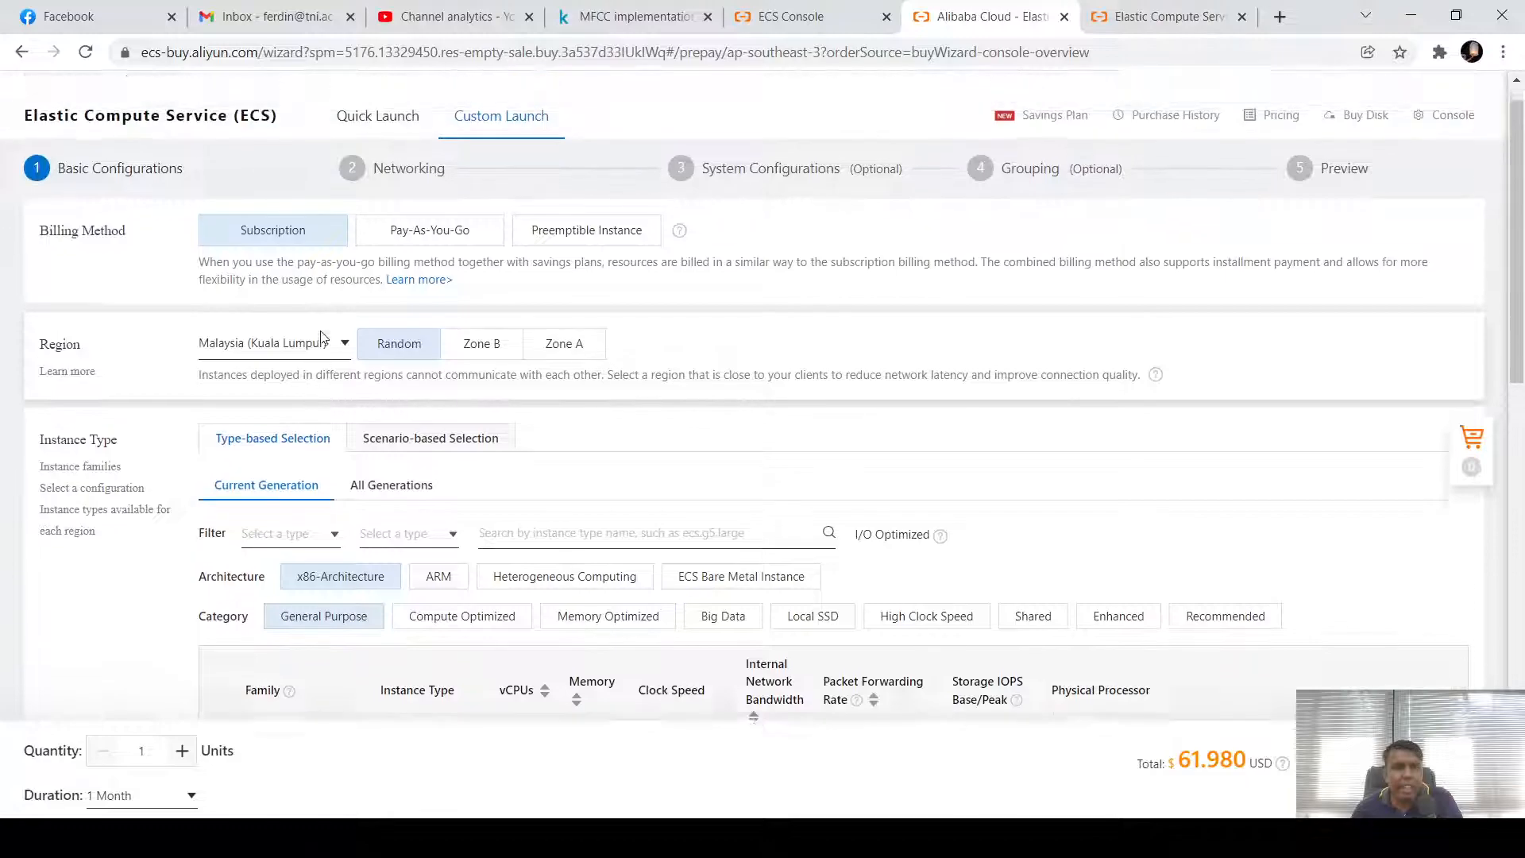
Check the subscription Duration options, keeping 1 Month
scroll(353, 313, "up", 2)
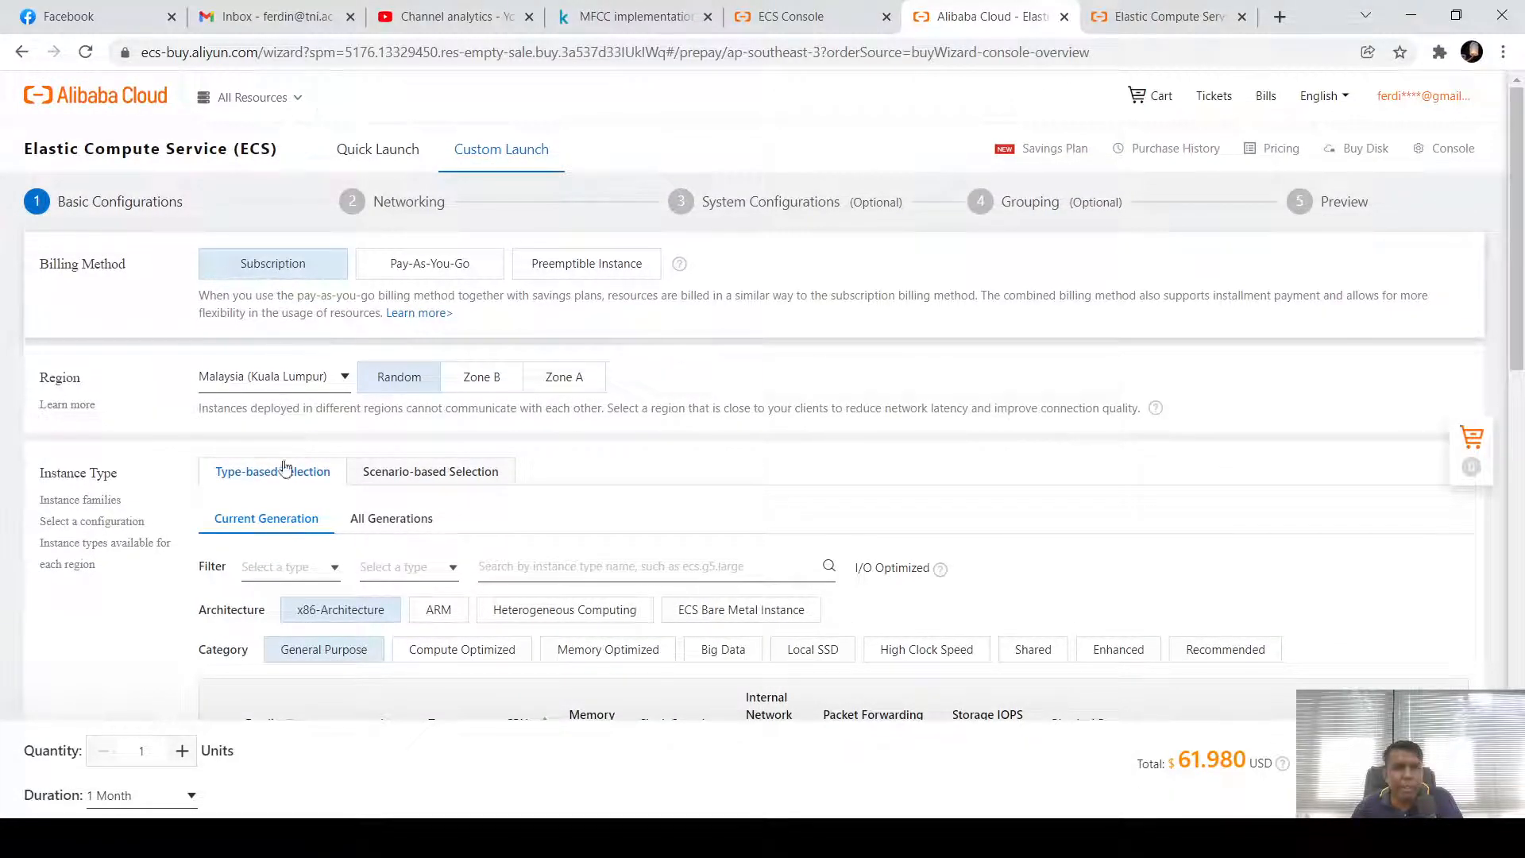
left_click(189, 798)
left_click(221, 804)
left_click(189, 796)
left_click(183, 804)
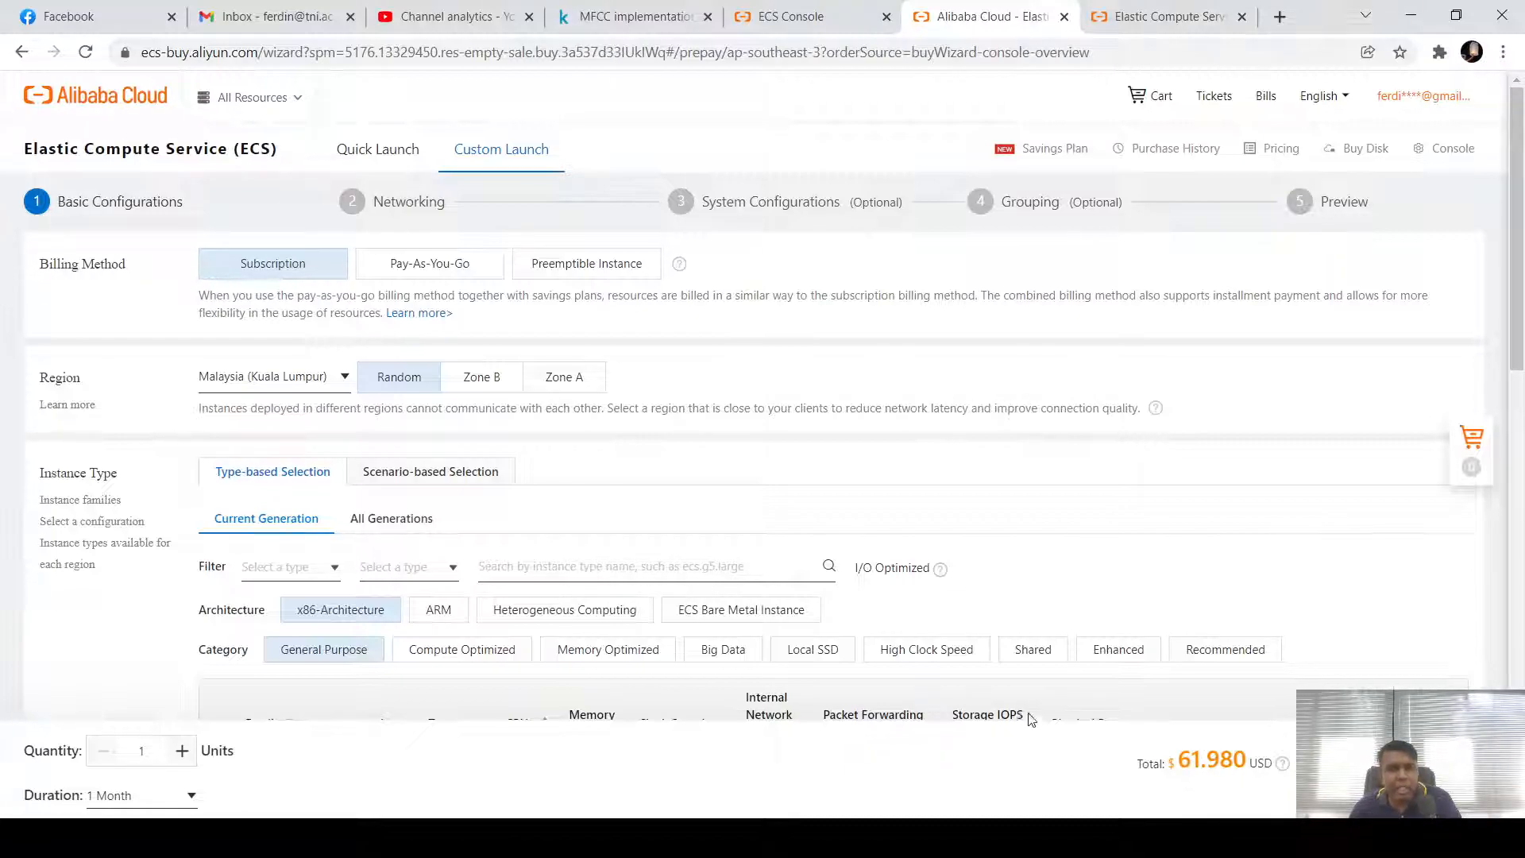
Choose Pay-As-You-Go, compare Zones A and B, settle on Zone A, then go Preemptible at 0.026 USD/hour
left_click(427, 273)
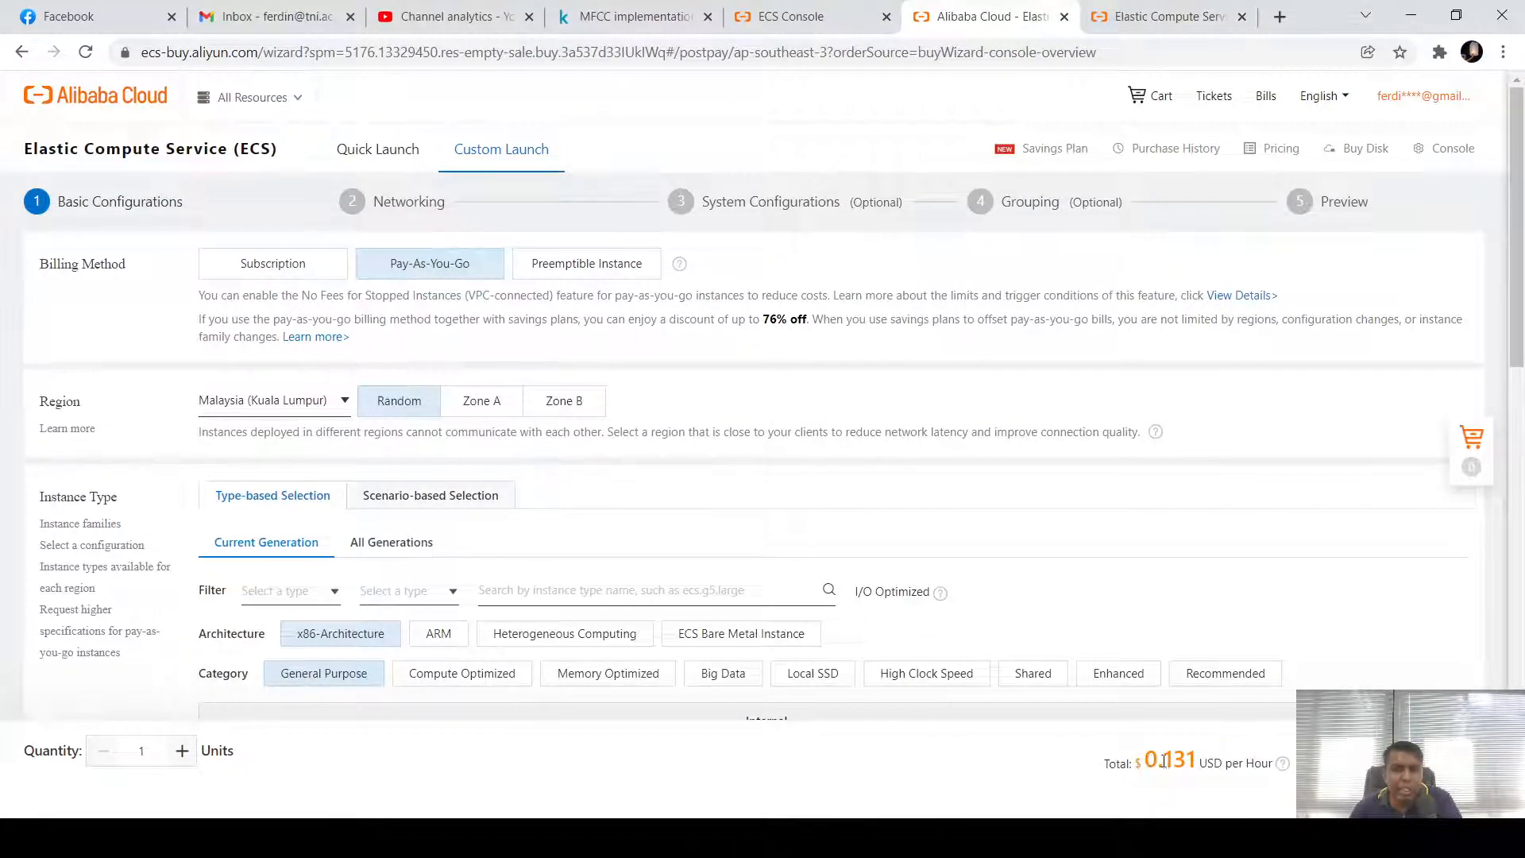
left_click_drag(1165, 760, 1201, 761)
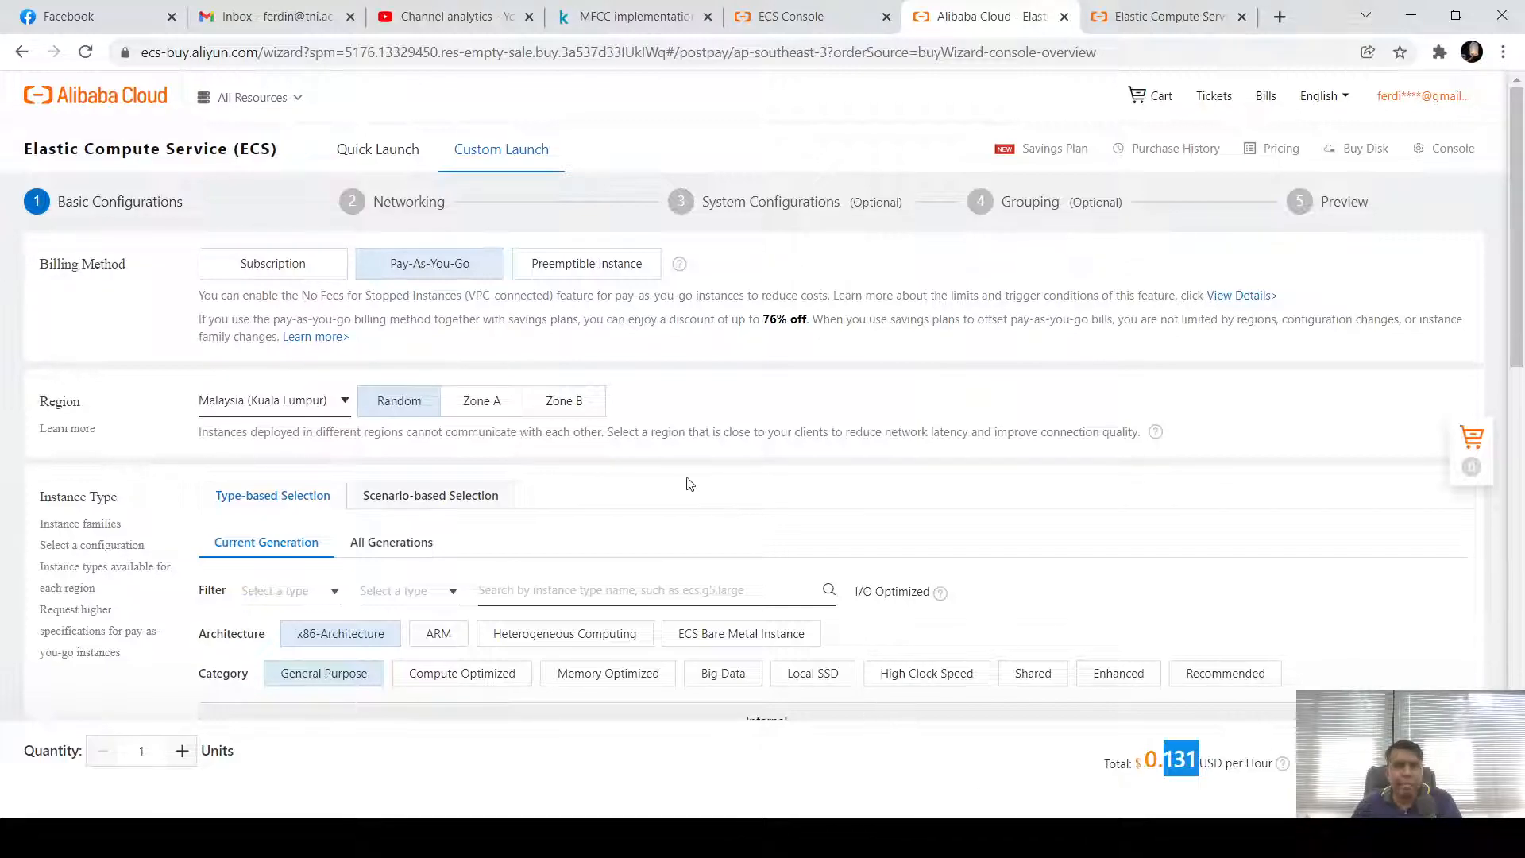
left_click(493, 409)
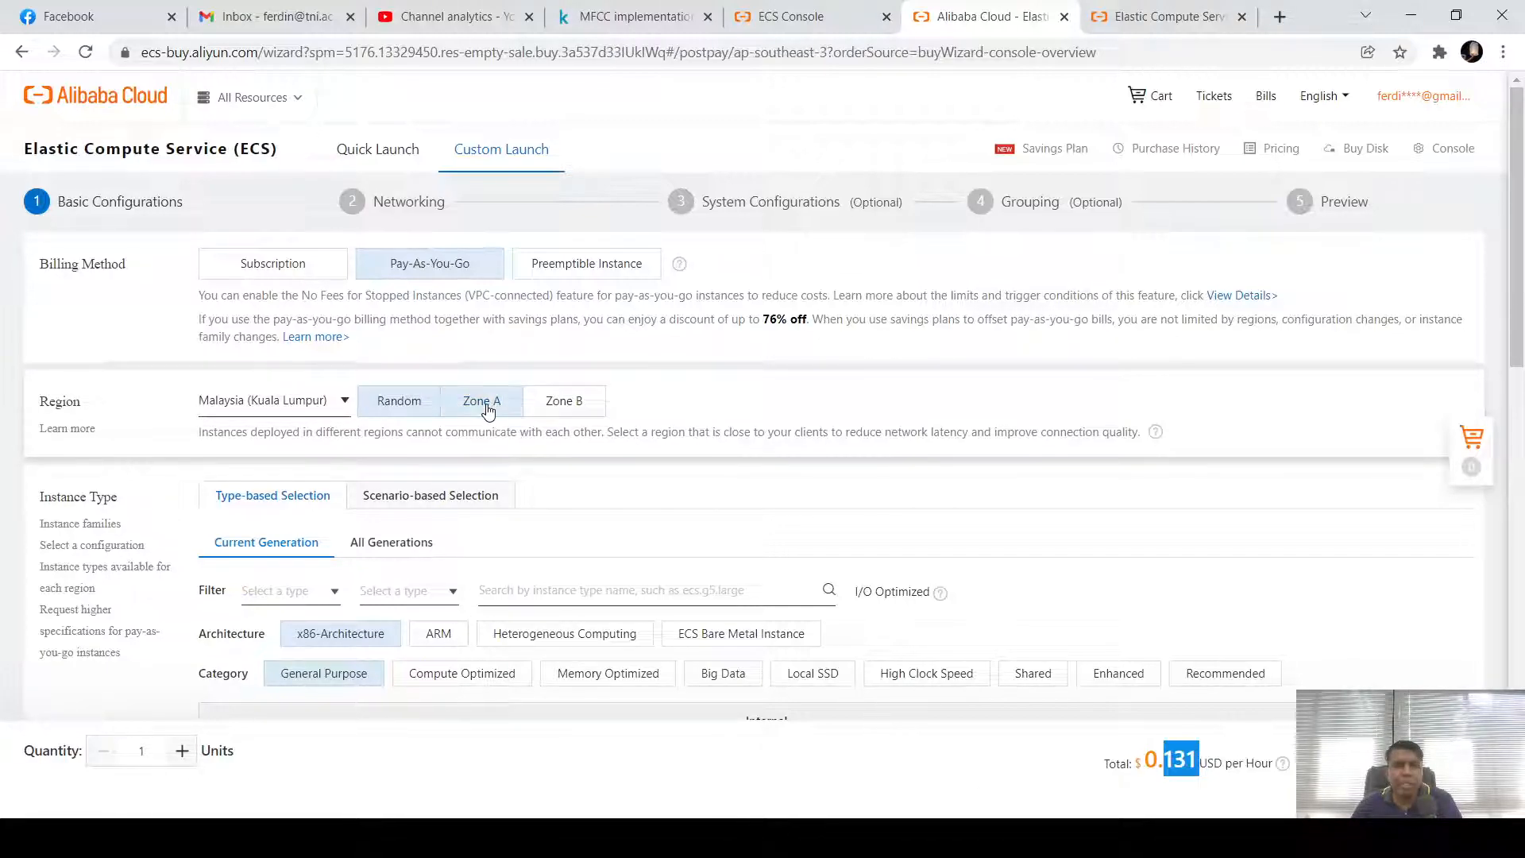
left_click(588, 415)
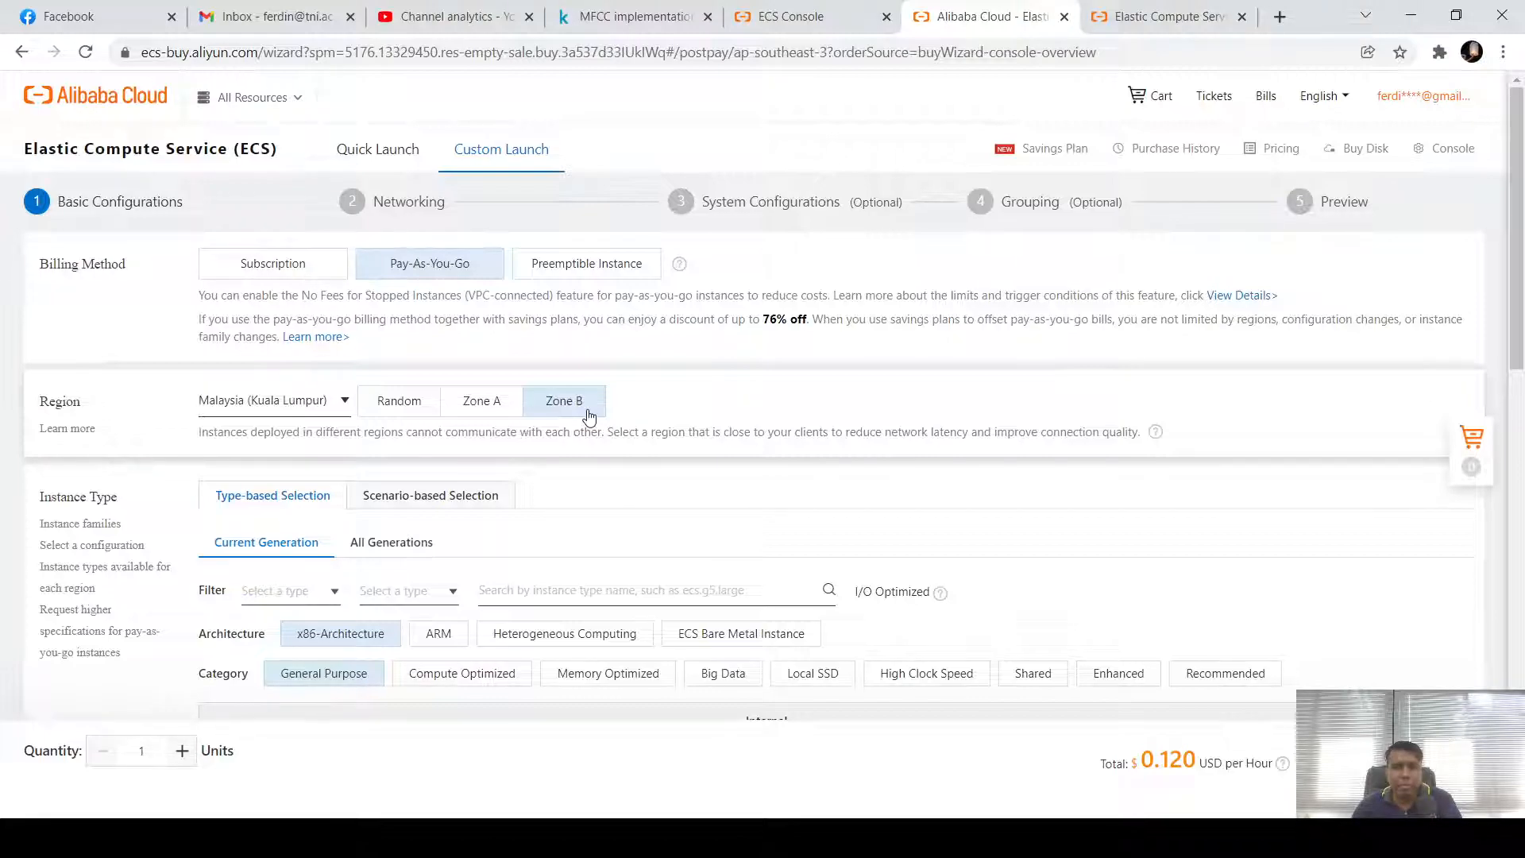
left_click(510, 414)
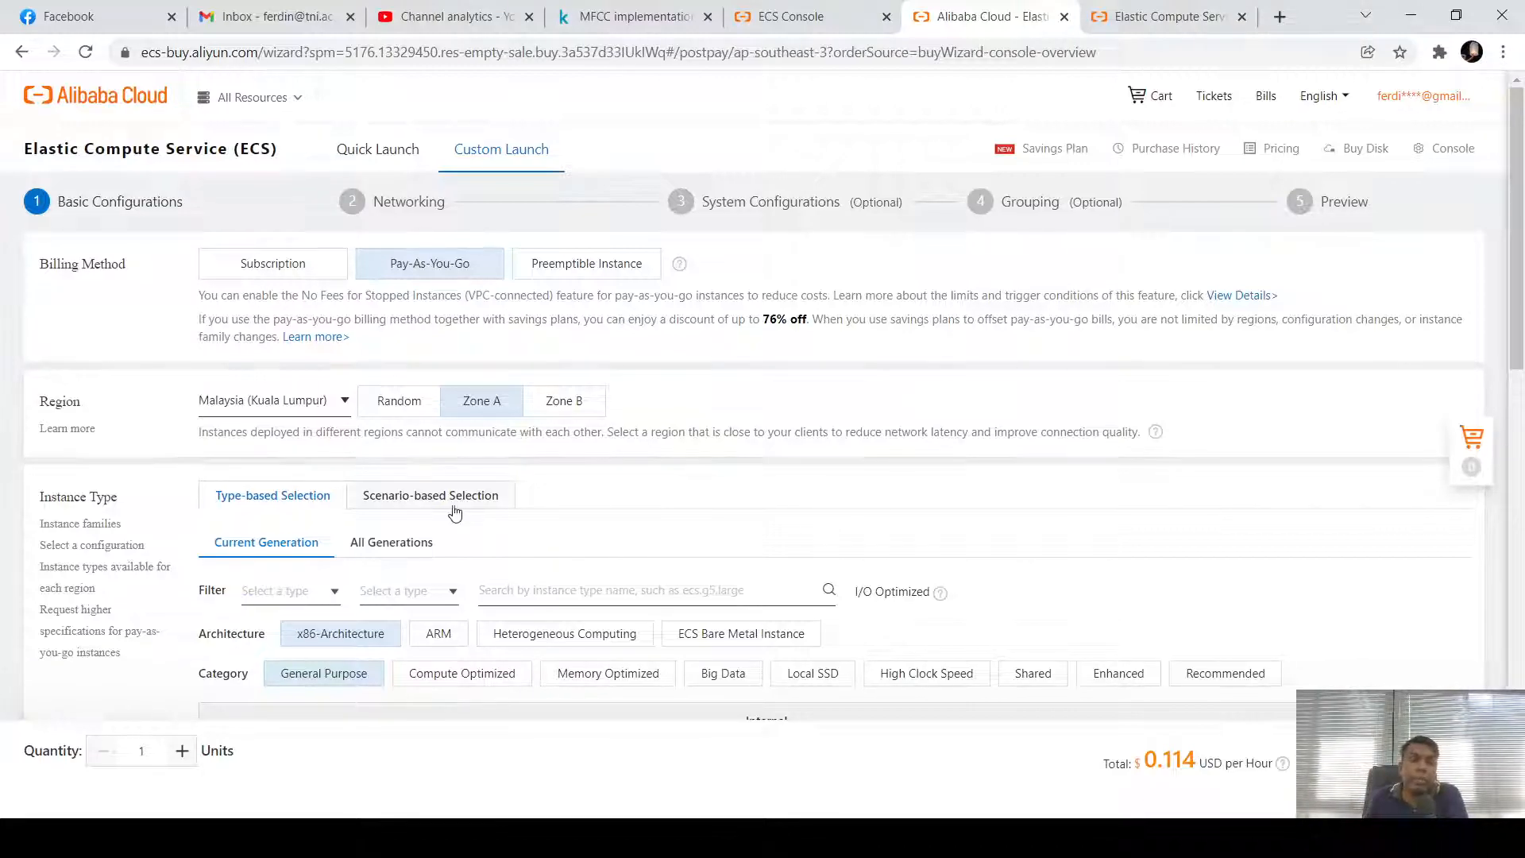
left_click(560, 266)
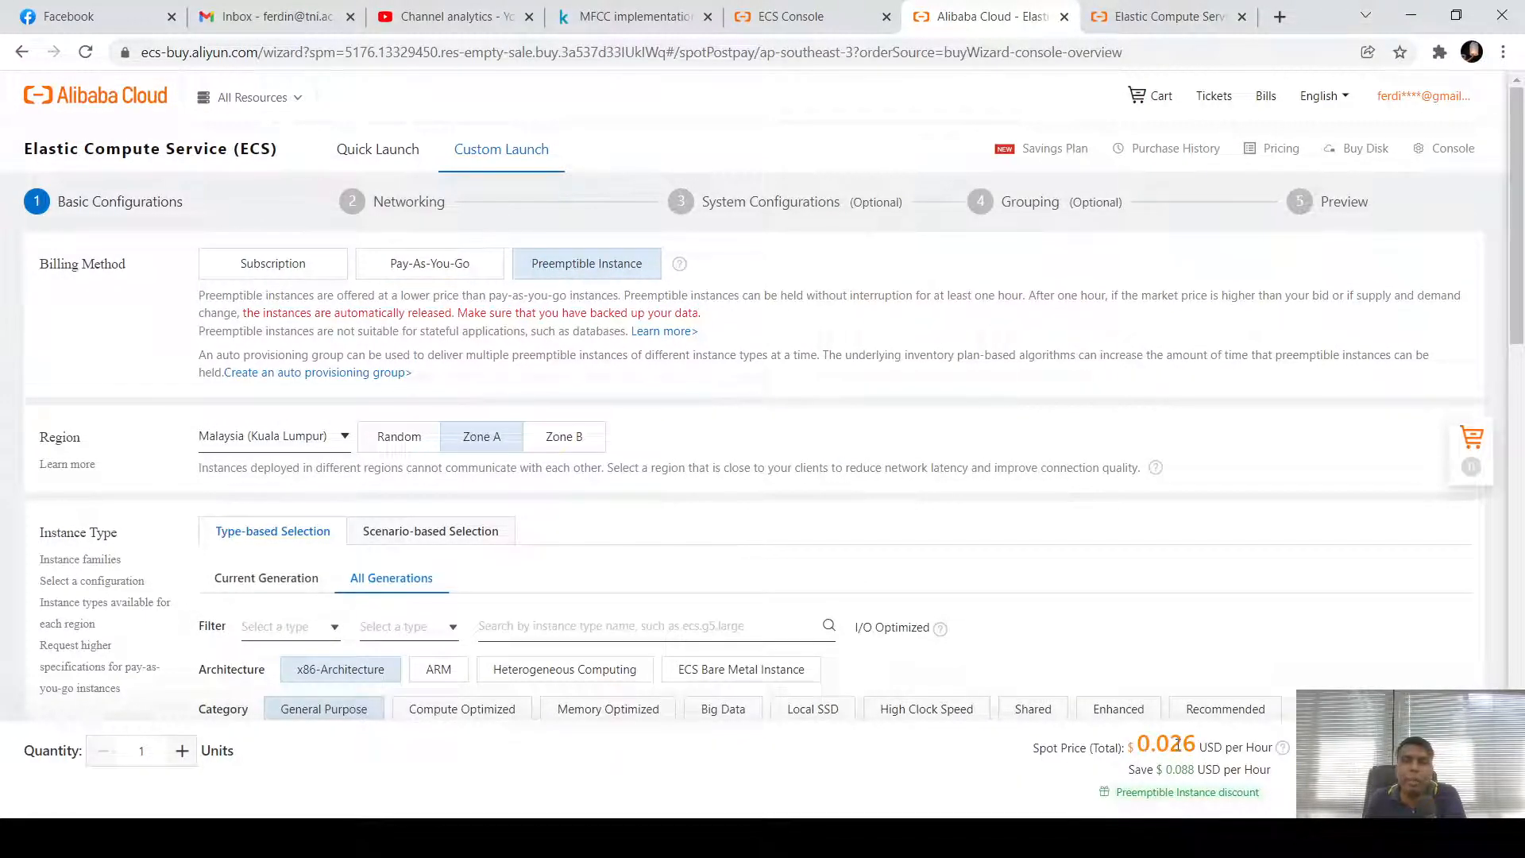
Highlight the 0.026 USD spot price, then revert billing from Preemptible to Pay-As-You-Go
left_click_drag(1192, 748, 1156, 746)
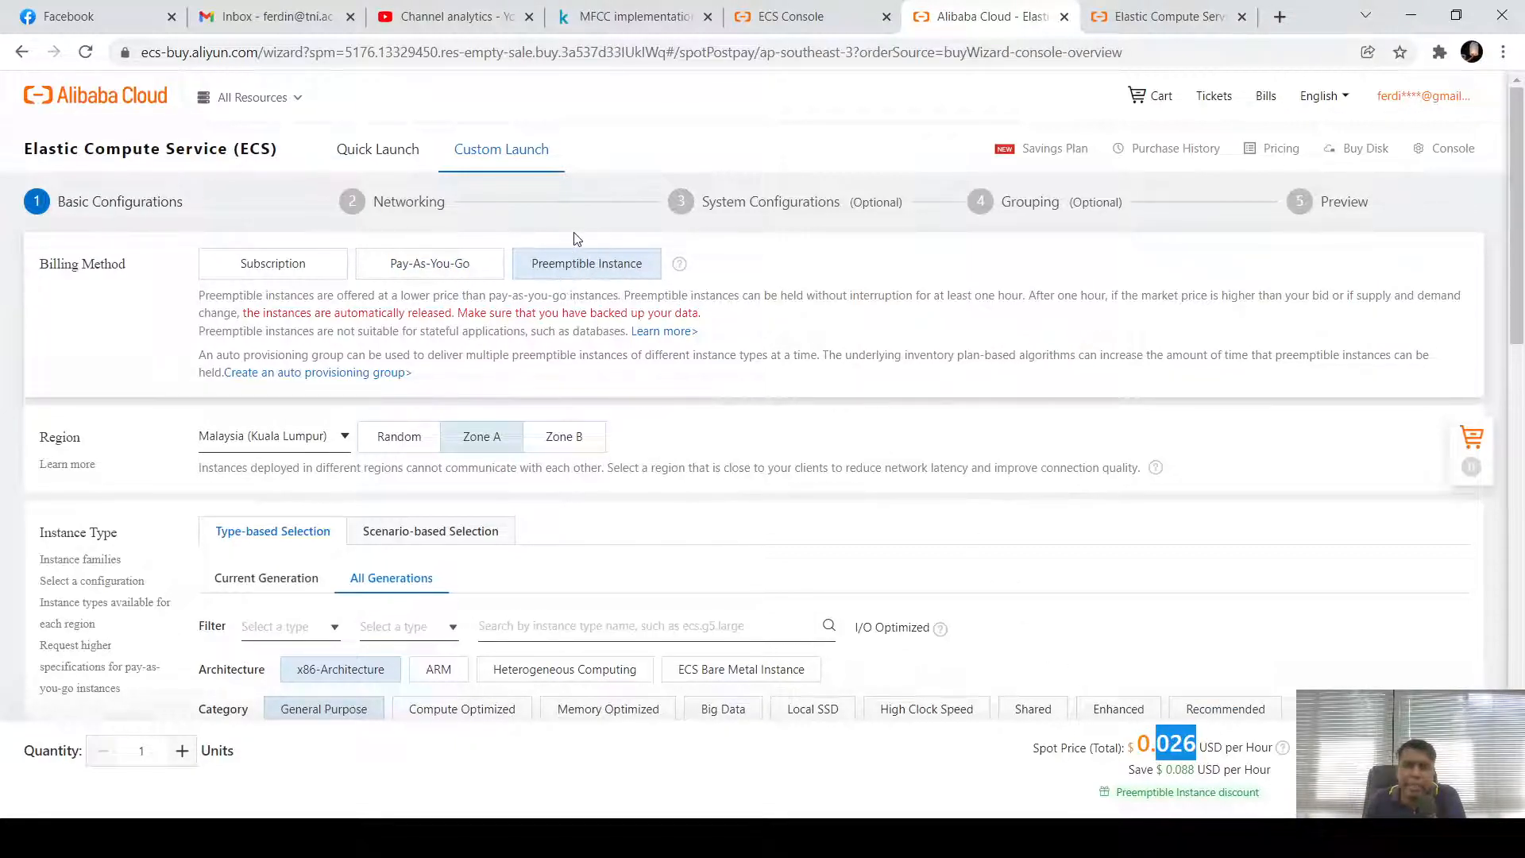
left_click(439, 268)
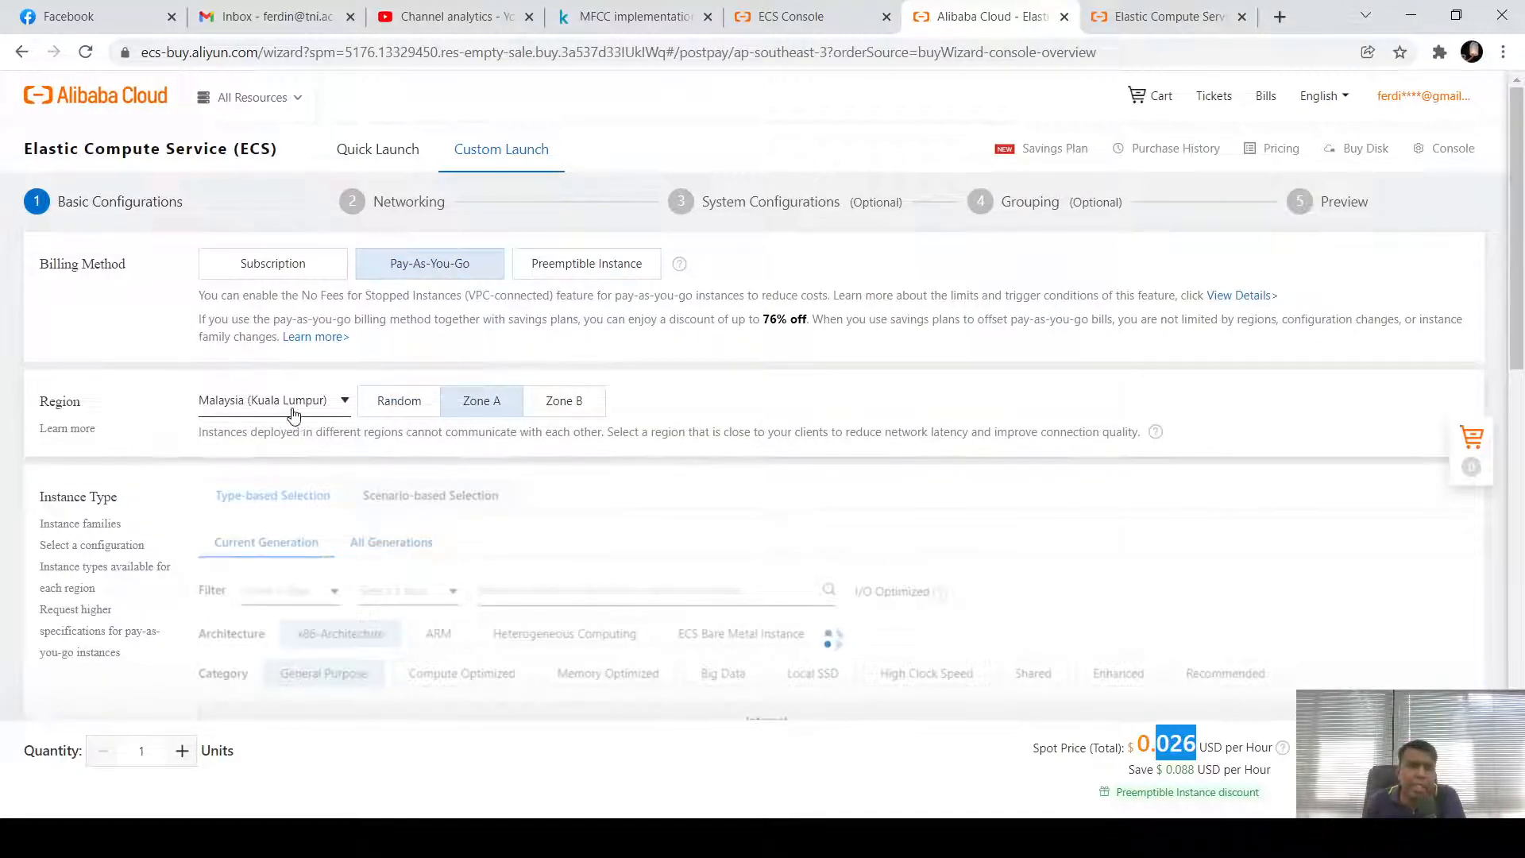
Keep the region unchanged and switch to Scenario-based Selection, defaulting to ecs.c6.large at 0.087 USD/hour
left_click(266, 402)
left_click(484, 408)
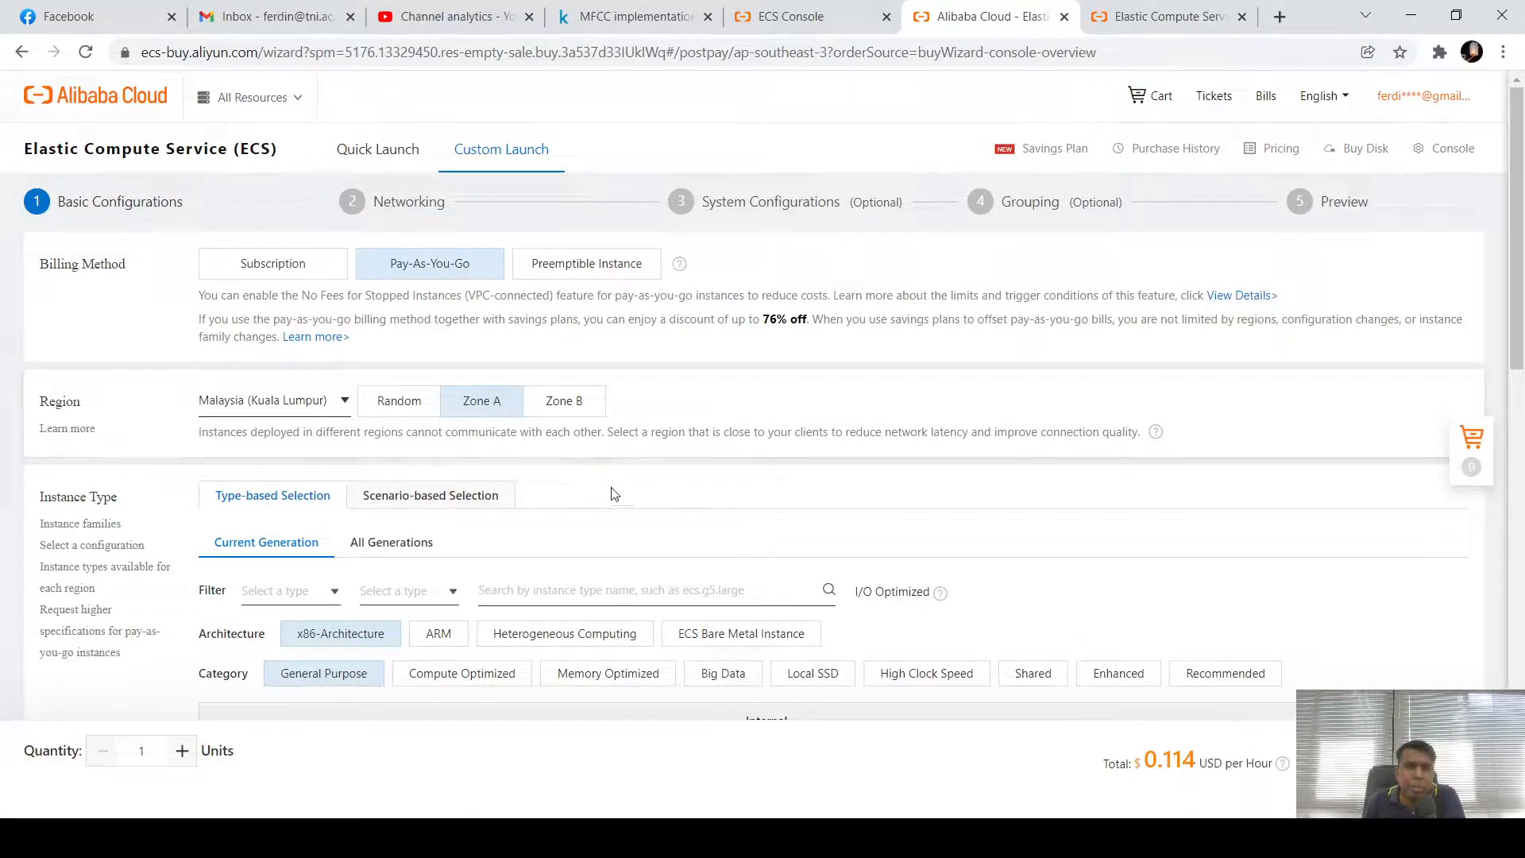
scroll(633, 493, "down", 5)
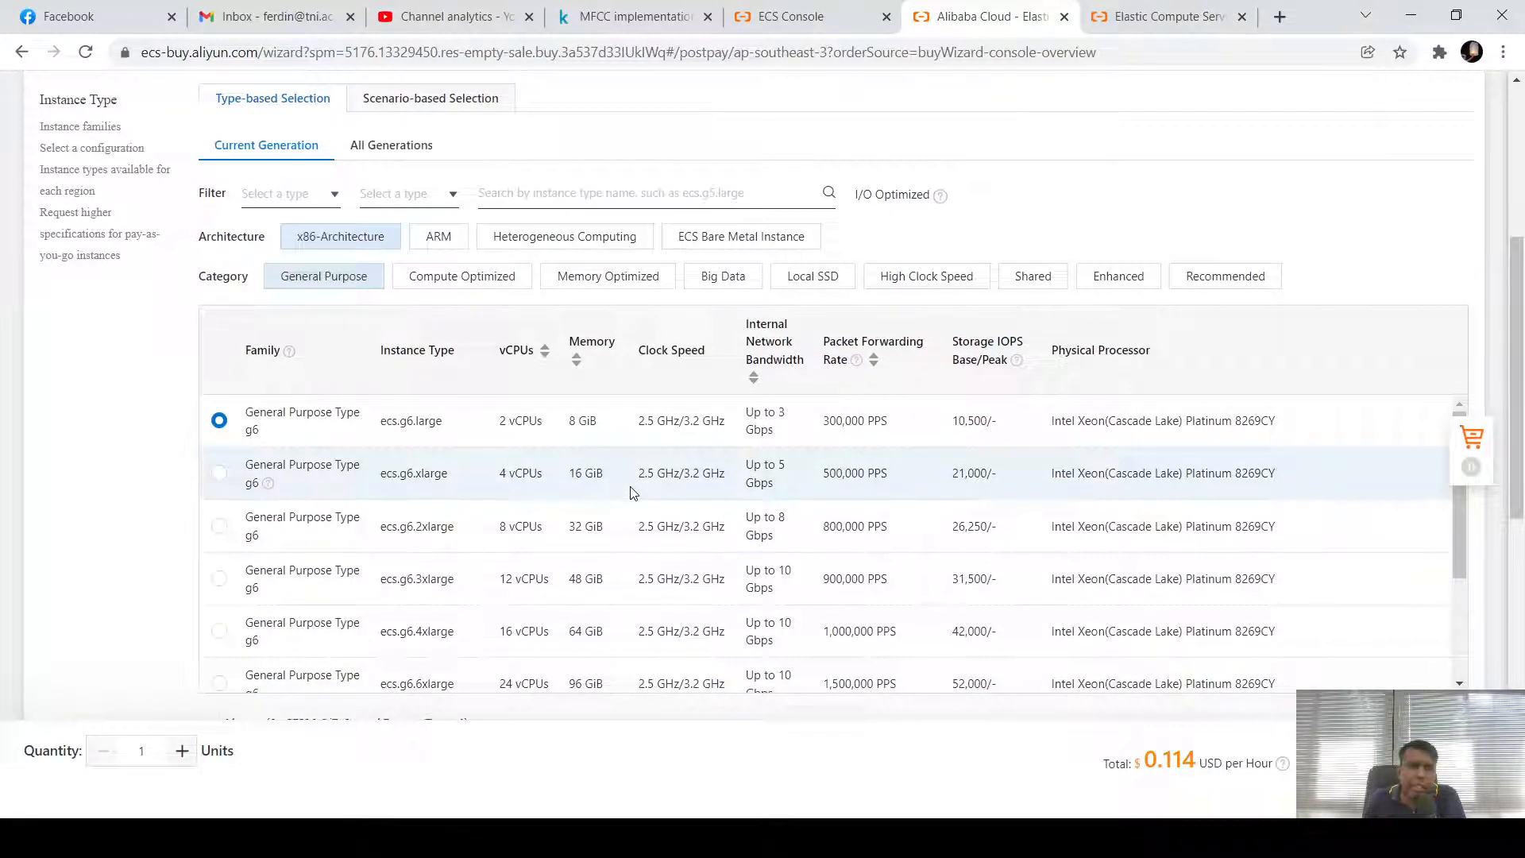
left_click(442, 104)
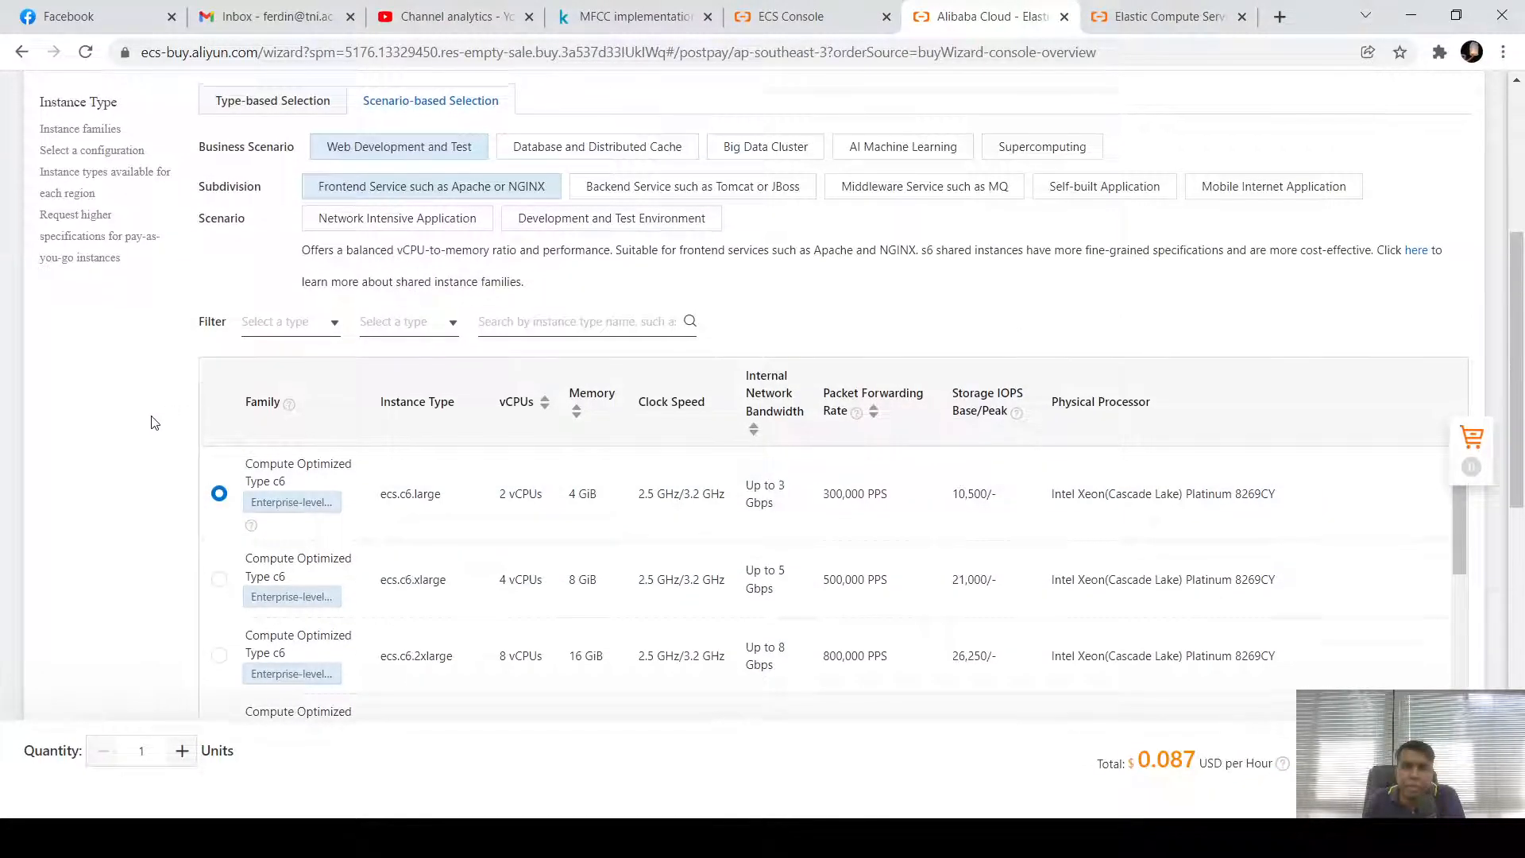
Review the compute-optimized c6 list, then return to Type-based Selection for the g6 types
scroll(151, 421, "up", 3)
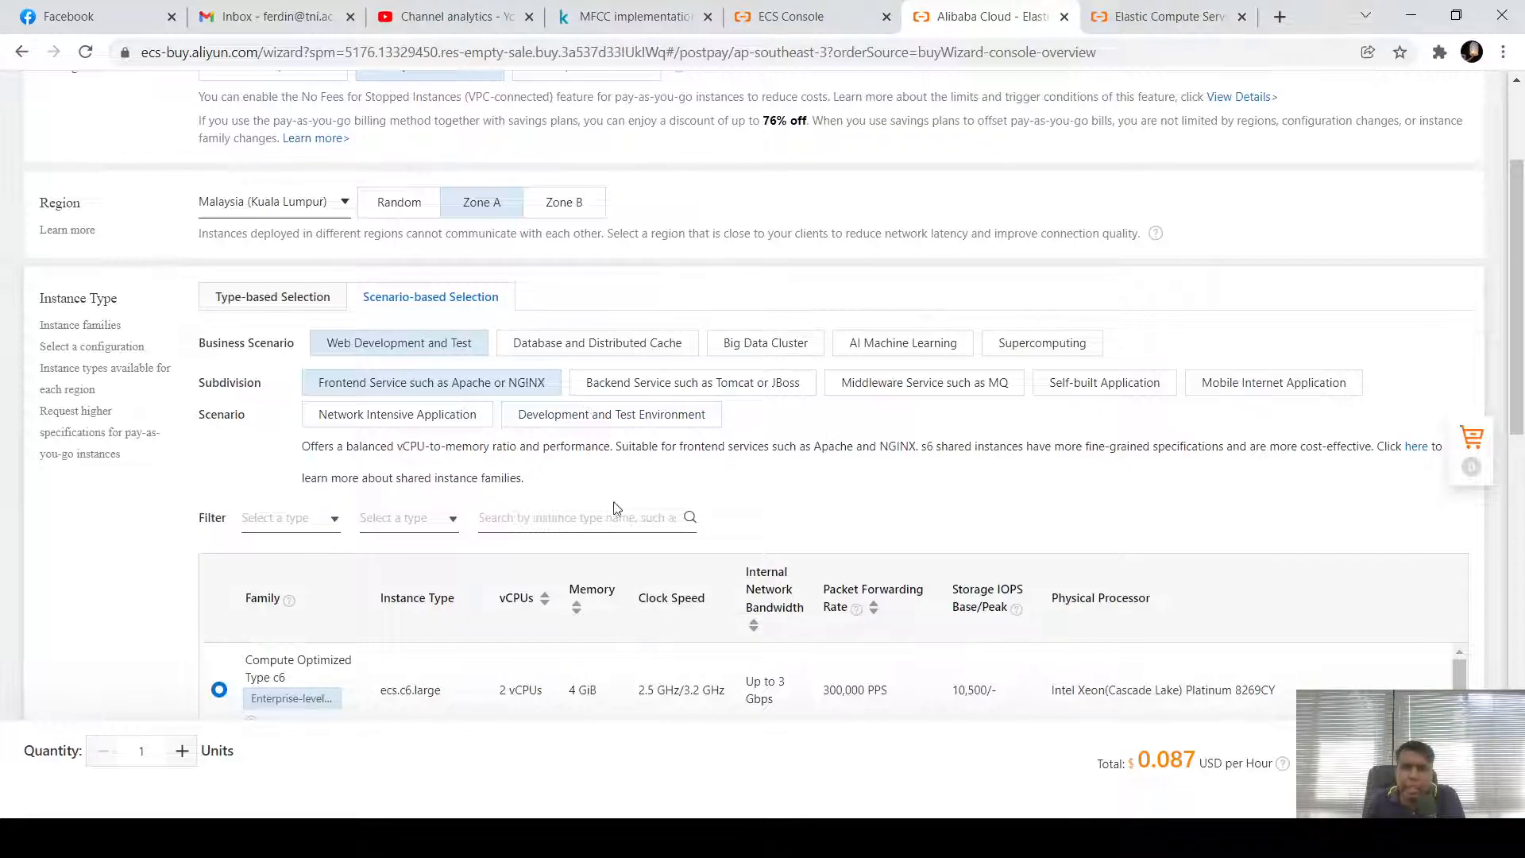
scroll(387, 451, "down", 3)
scroll(386, 451, "down", 4)
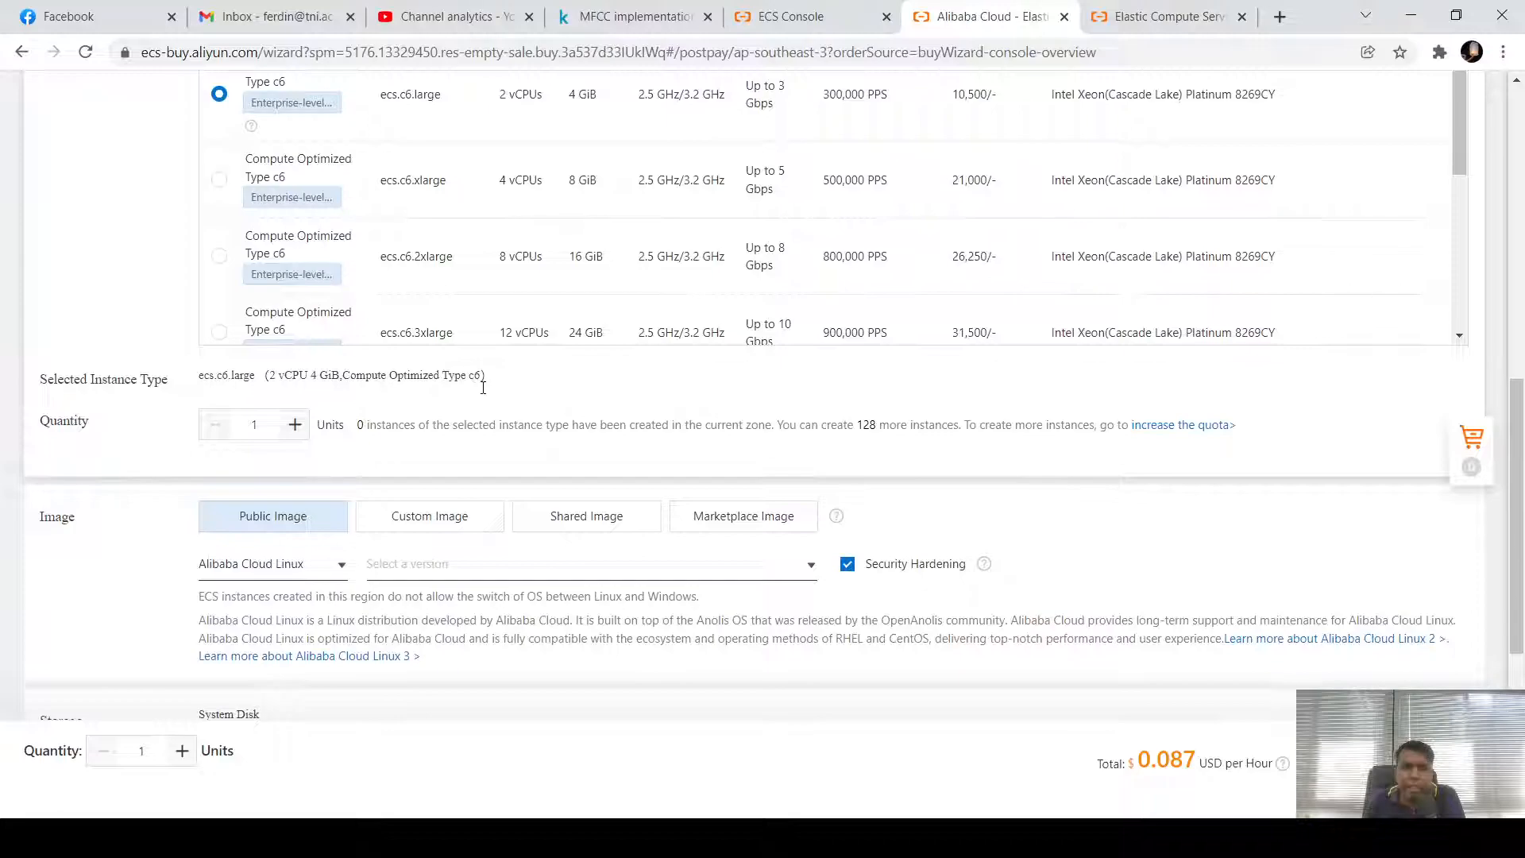
scroll(483, 387, "up", 8)
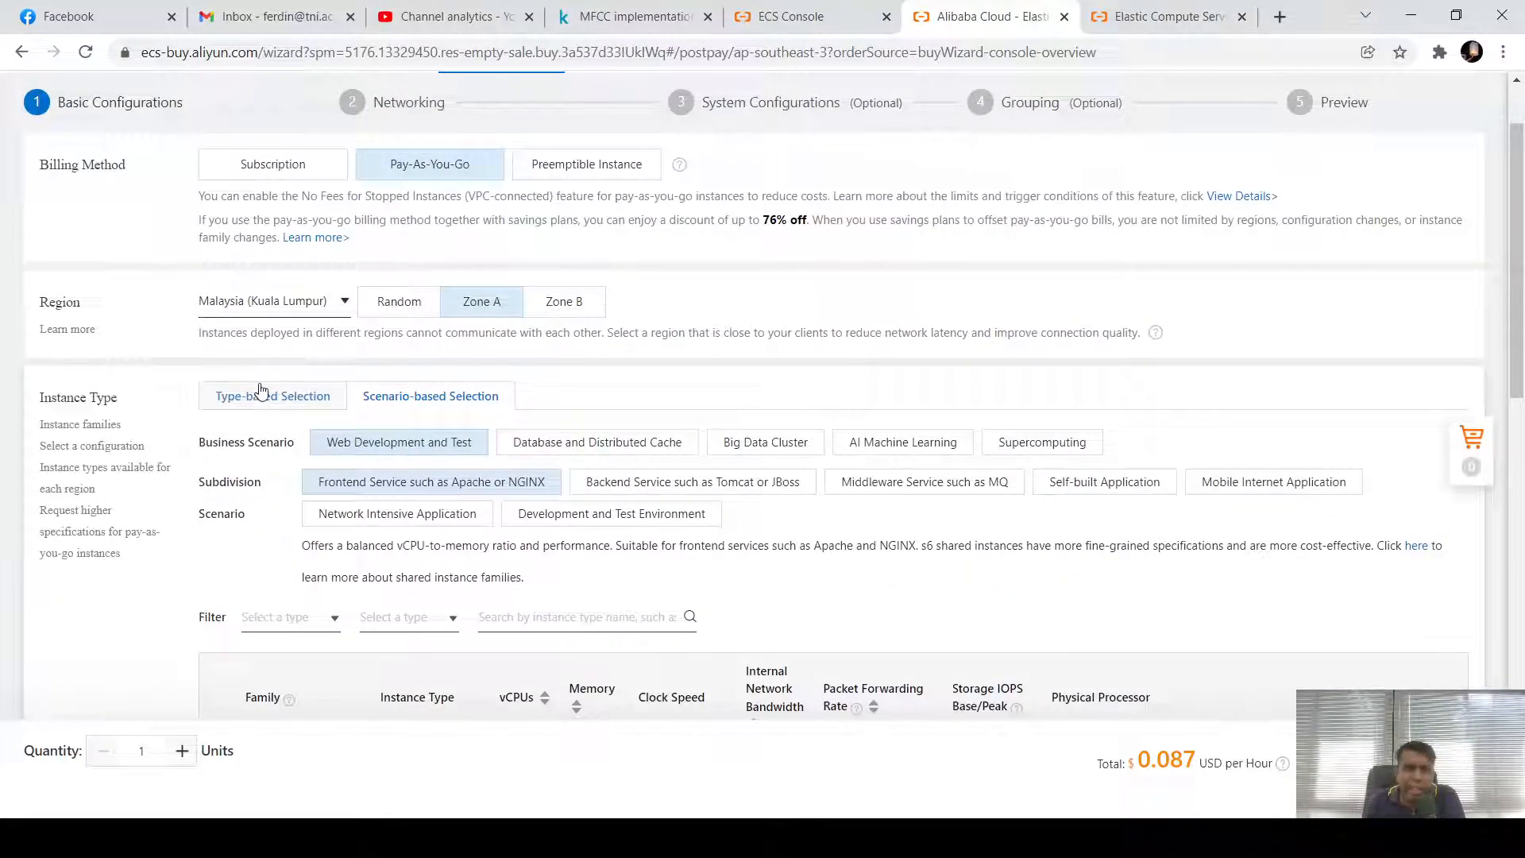
left_click(261, 391)
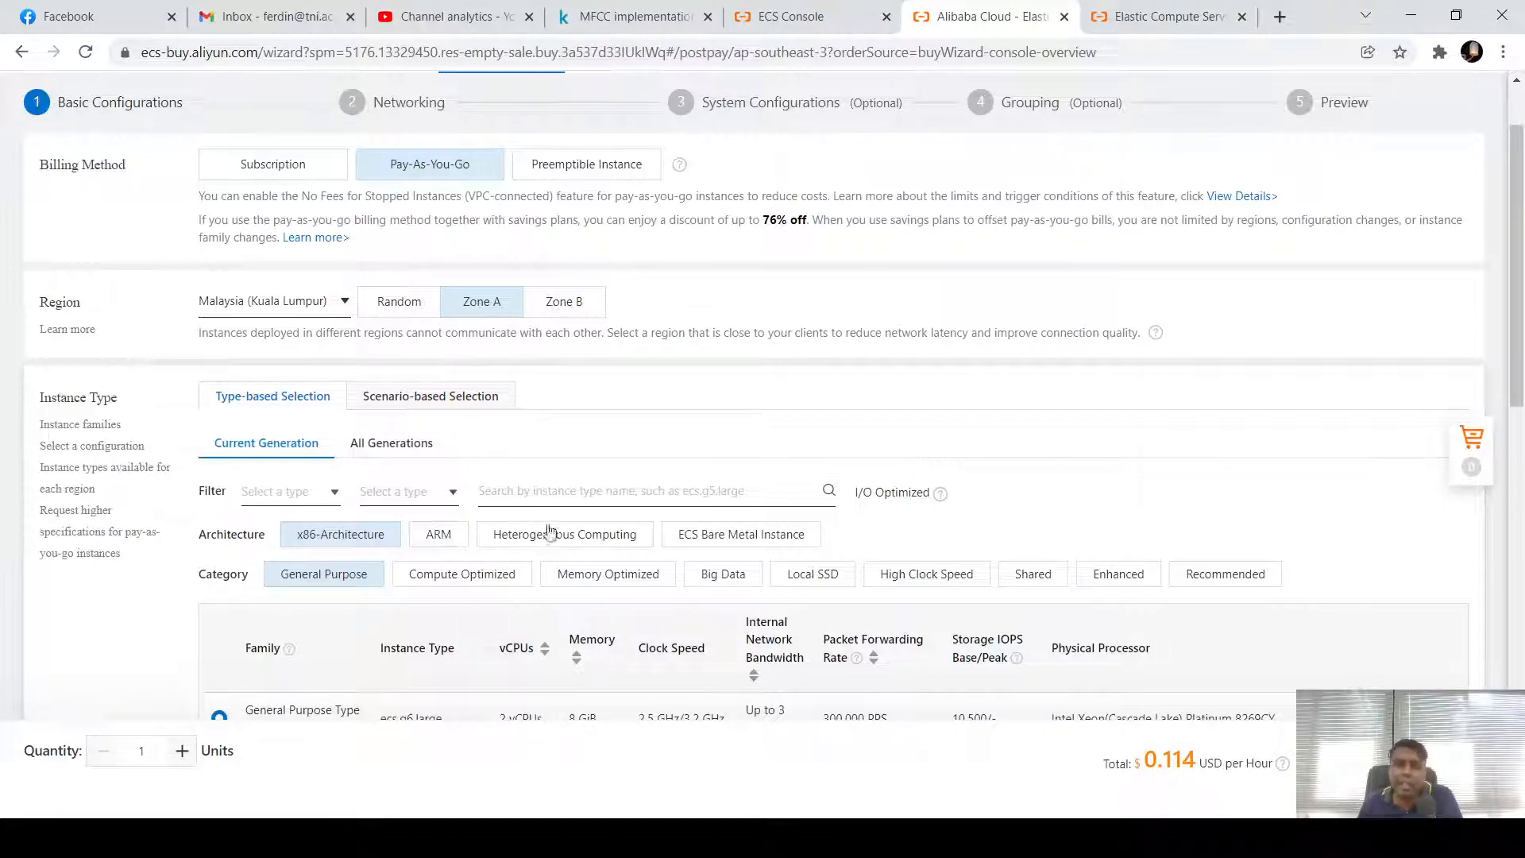
left_click(755, 547)
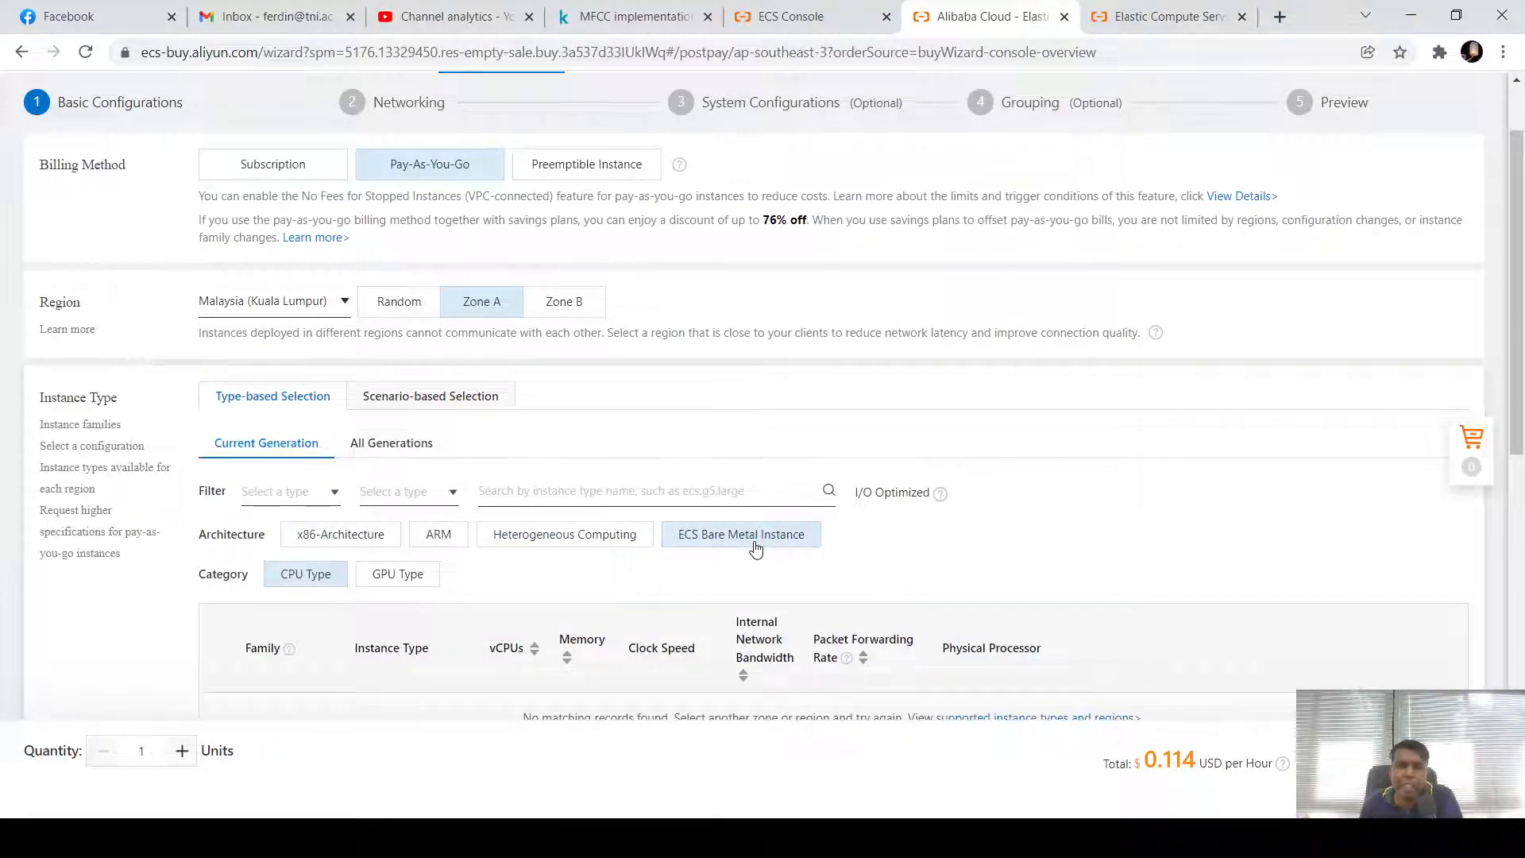
left_click(353, 543)
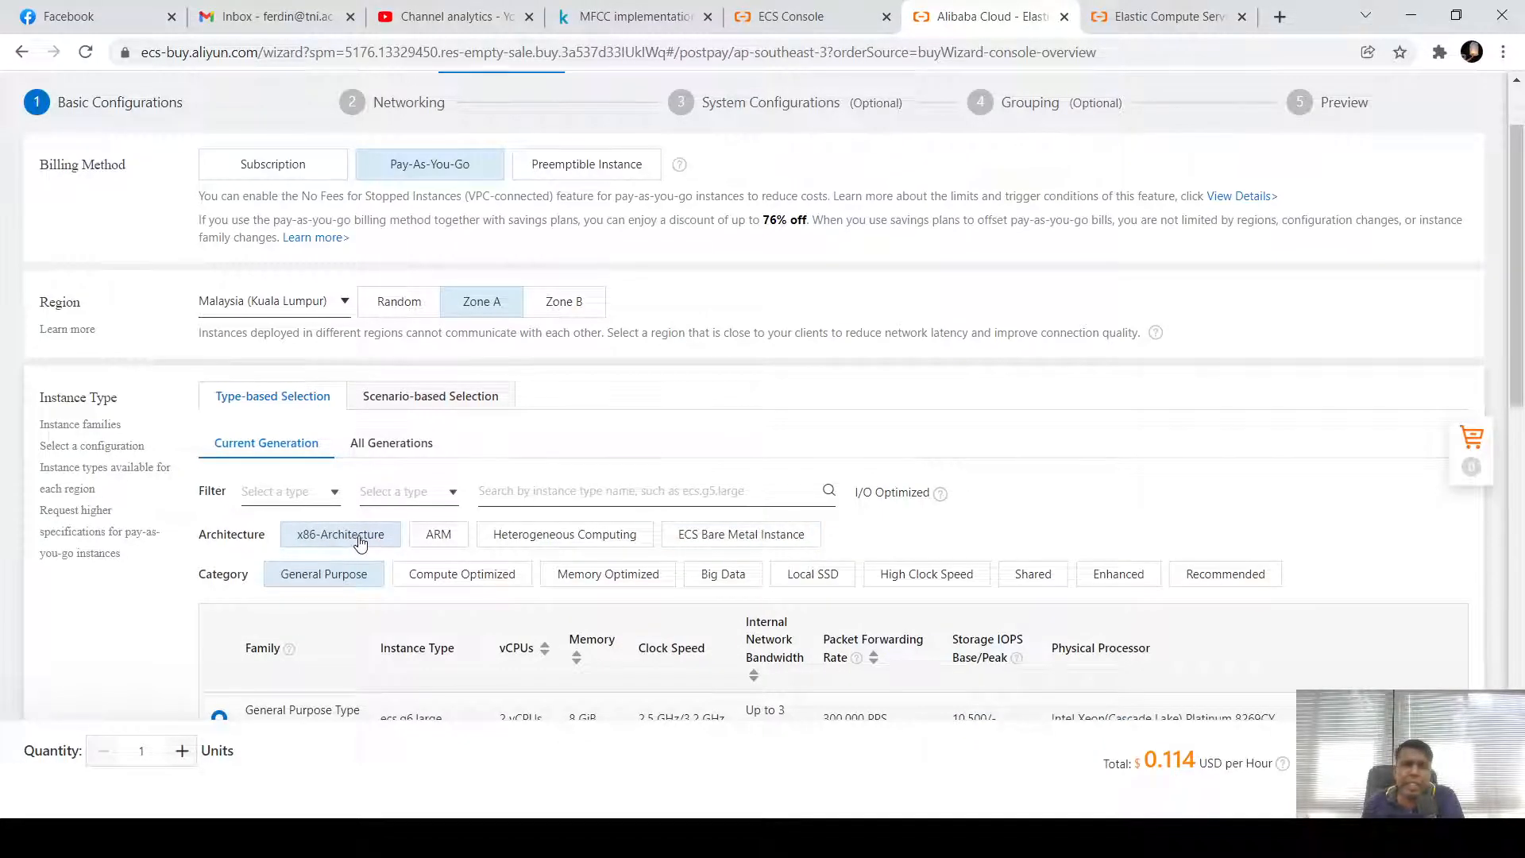
left_click(729, 544)
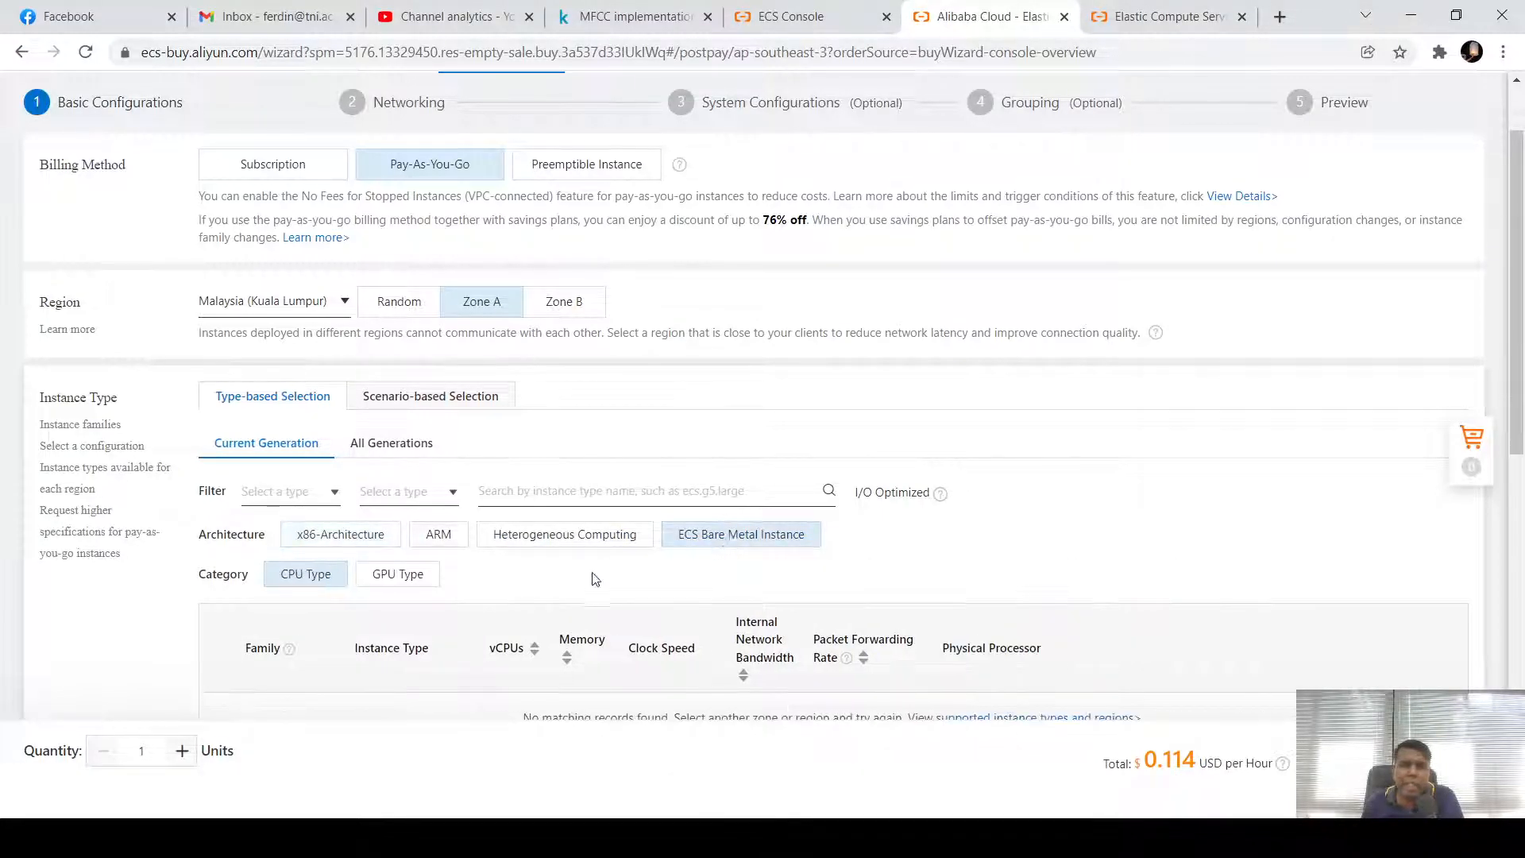
scroll(467, 584, "down", 3)
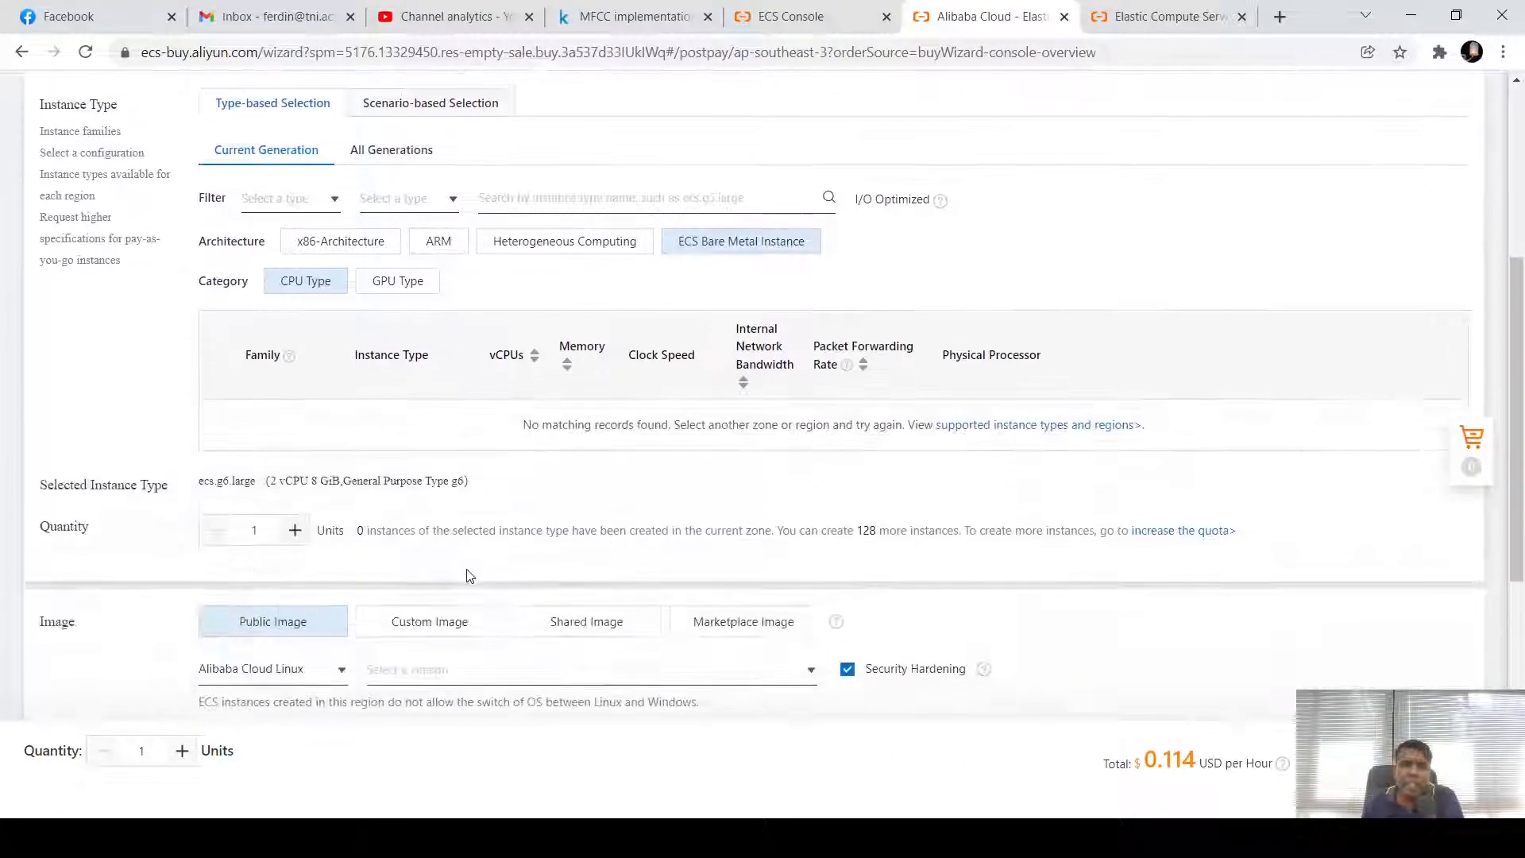
scroll(467, 576, "up", 2)
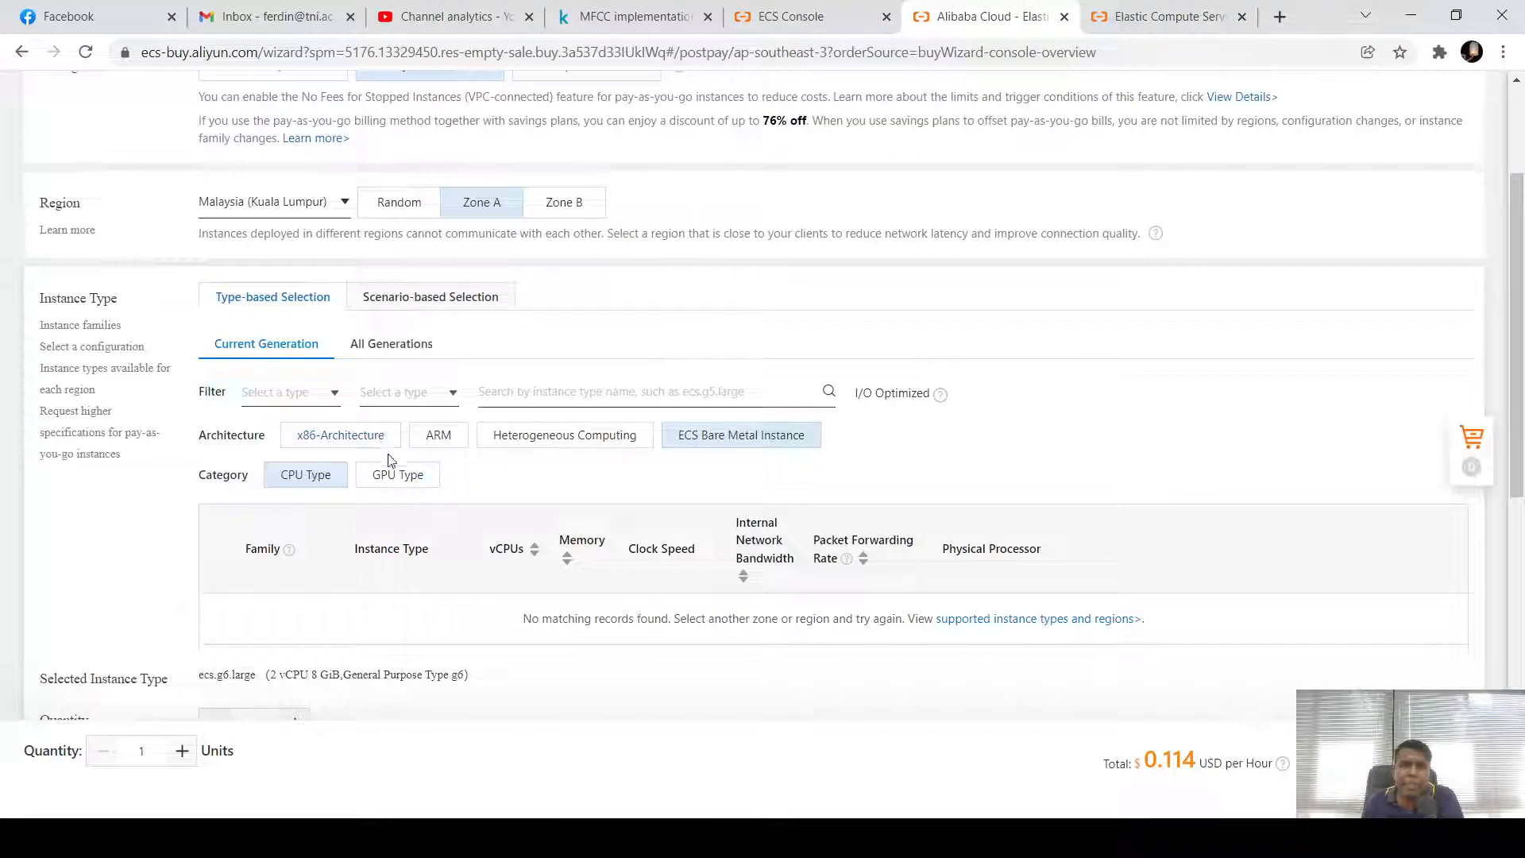
left_click(352, 443)
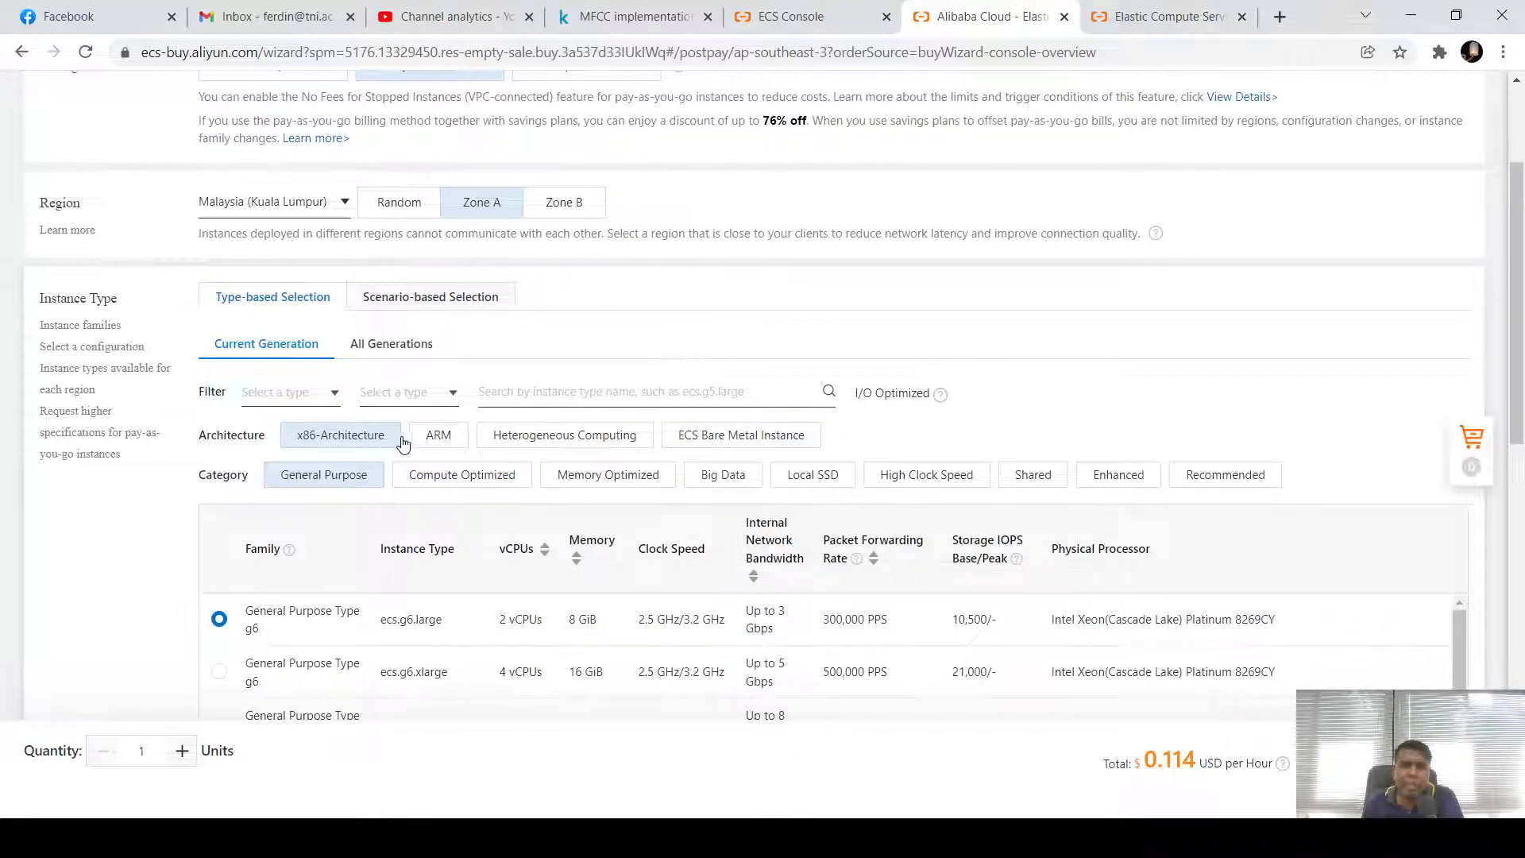
left_click(561, 442)
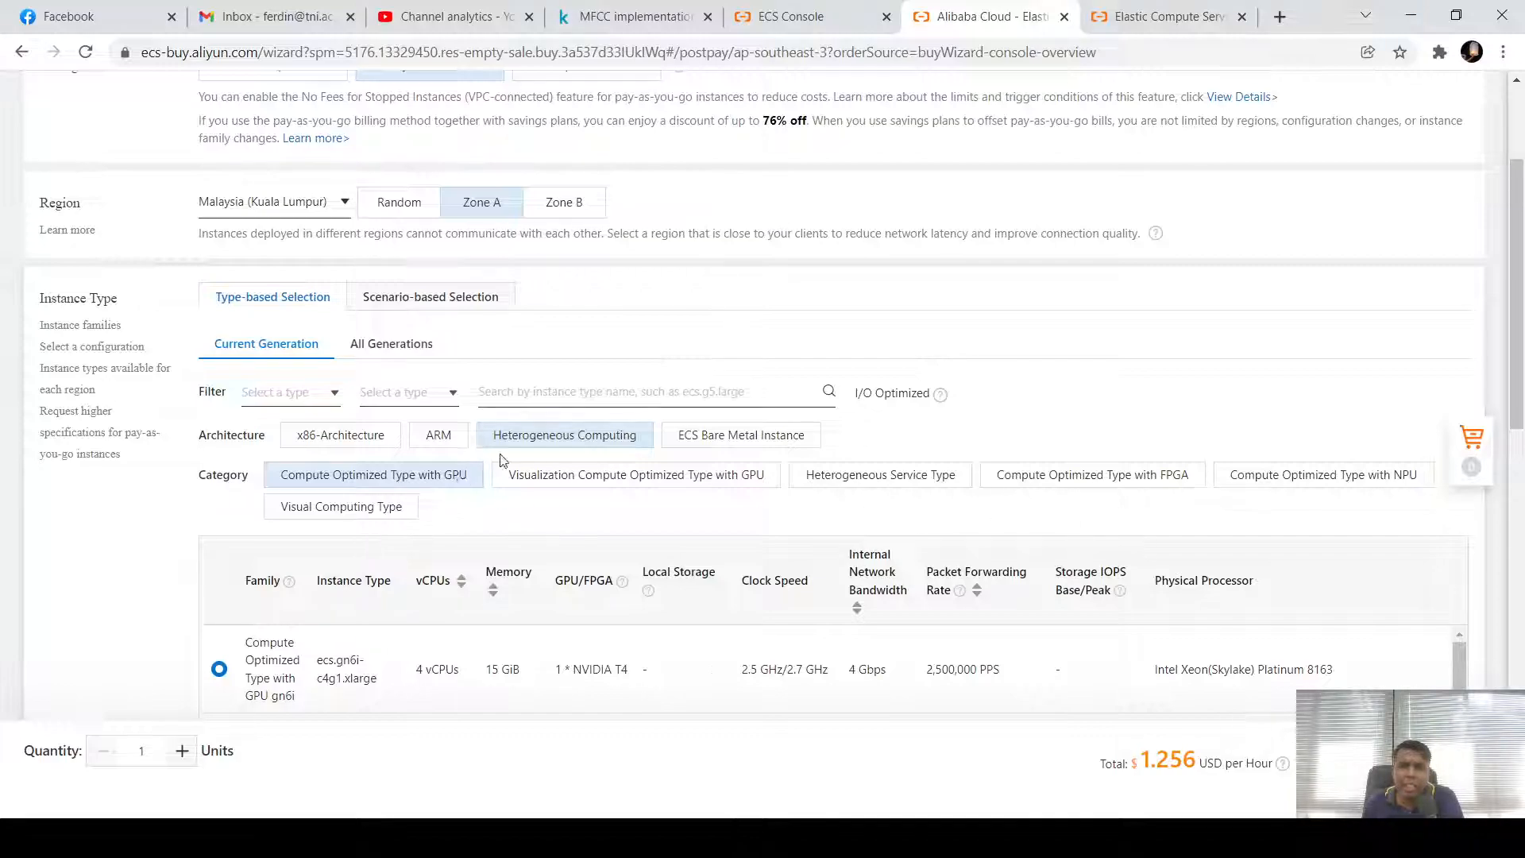
left_click(436, 438)
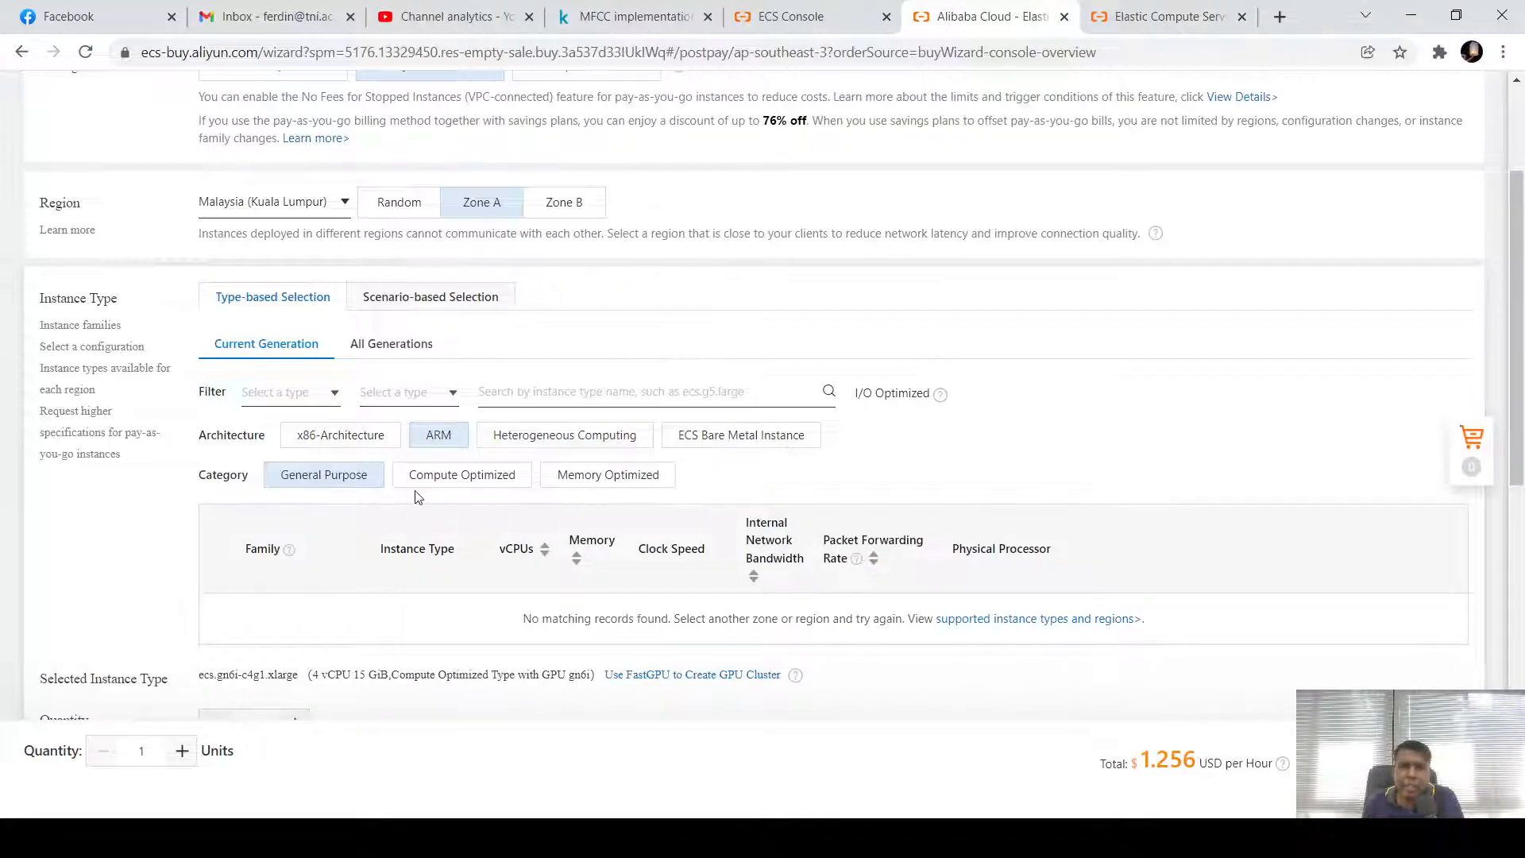
left_click(304, 441)
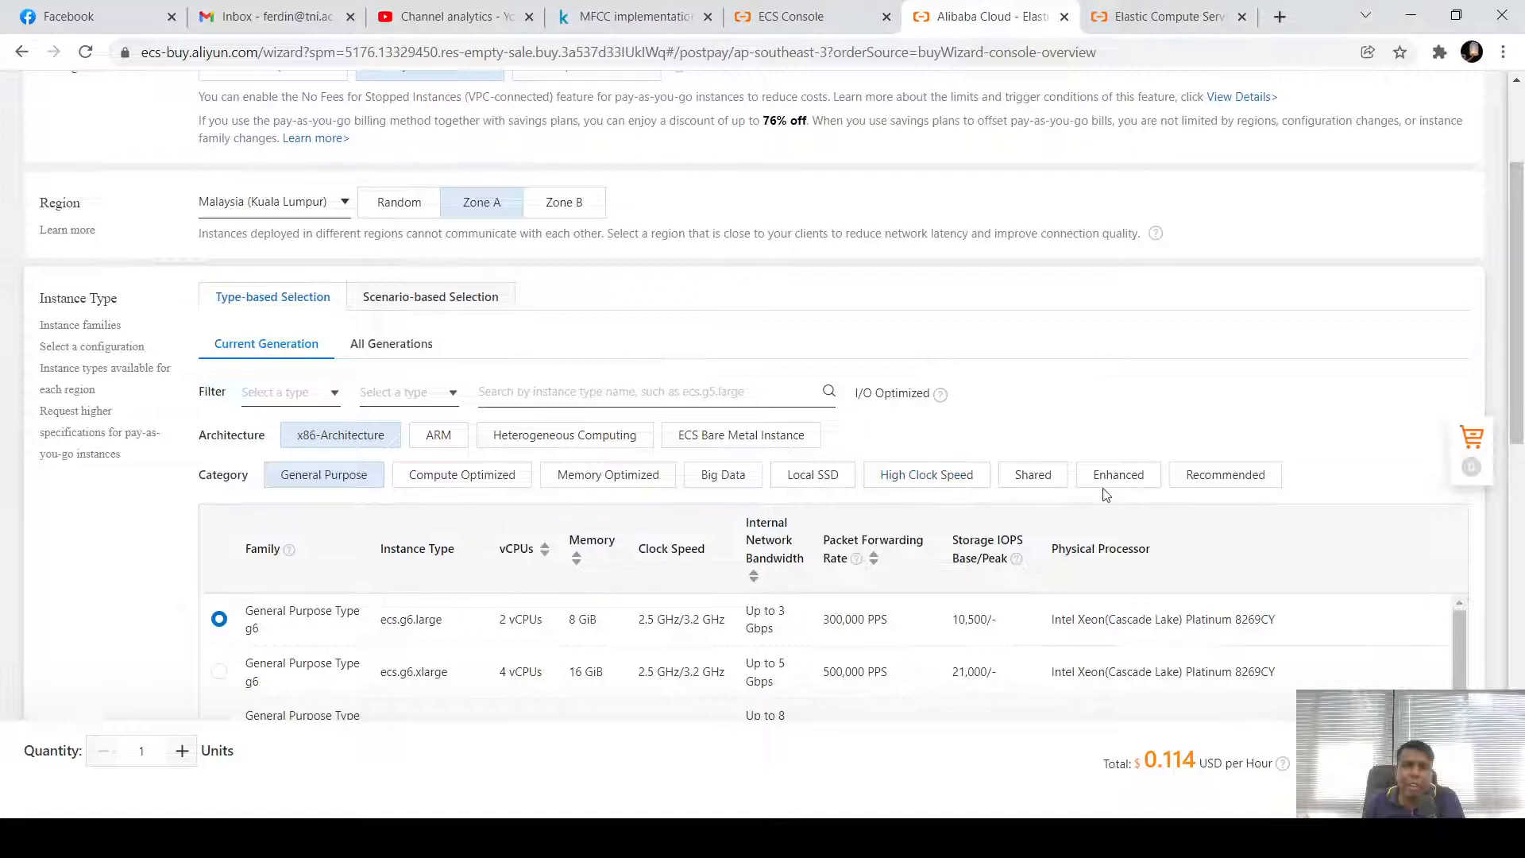
Select ecs.g6.xlarge and highlight its 0.224 USD hourly price
scroll(322, 578, "down", 3)
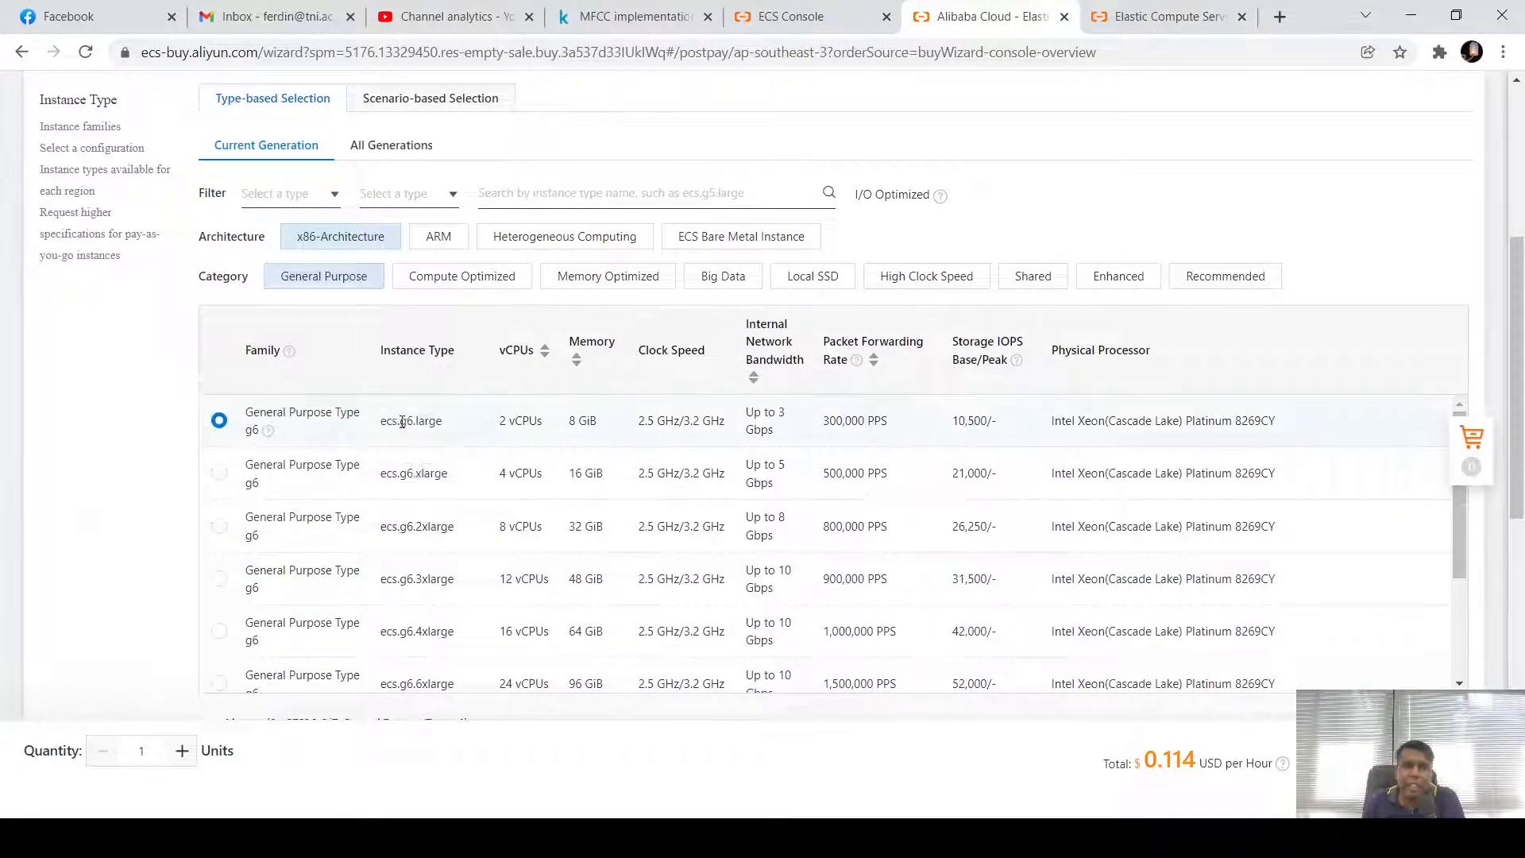
left_click(218, 474)
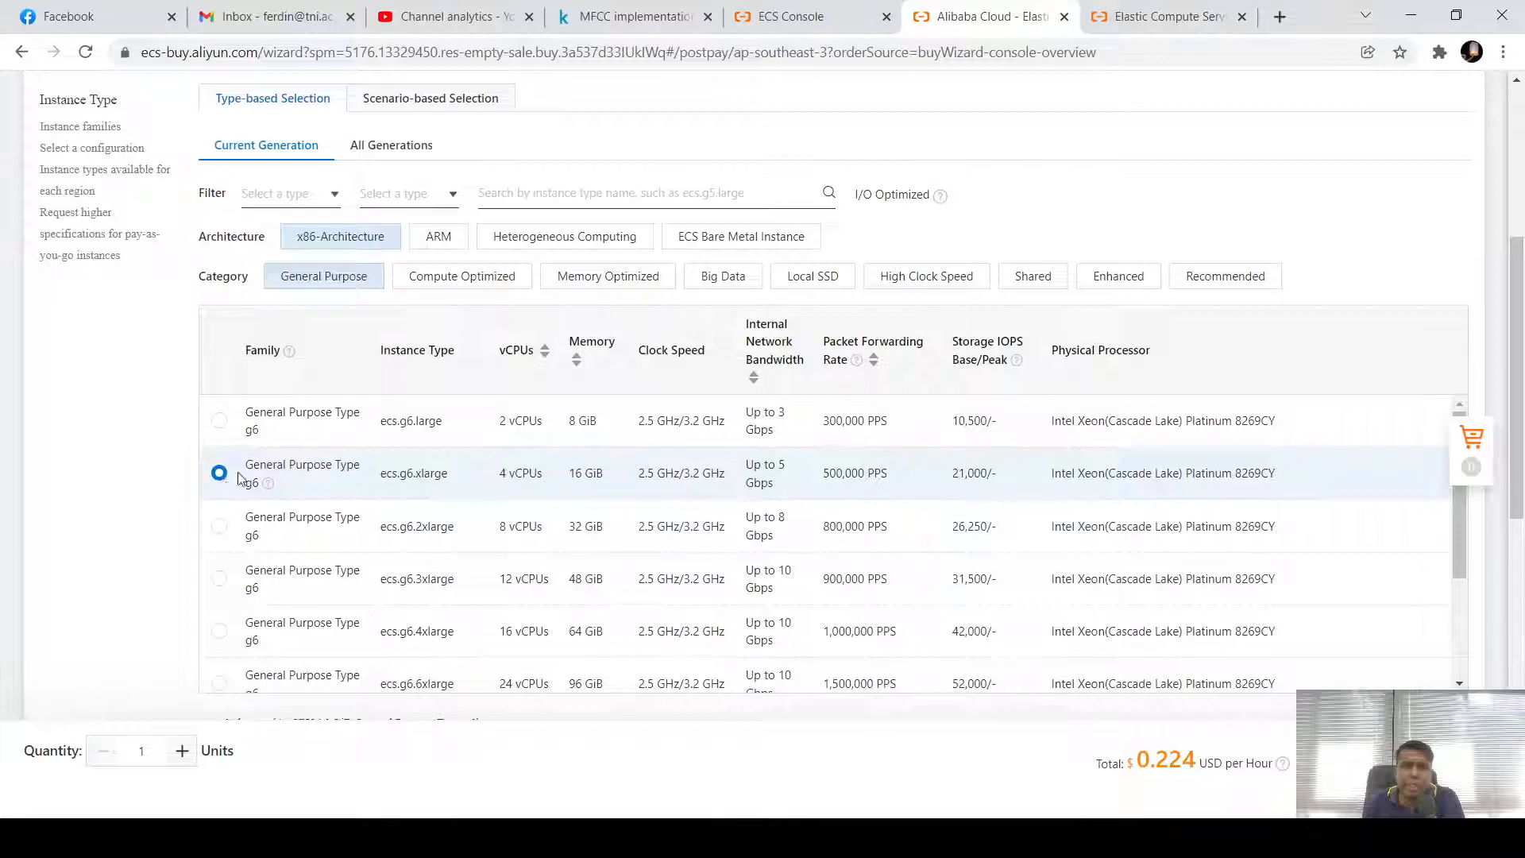
scroll(520, 524, "down", 1)
scroll(521, 524, "up", 1)
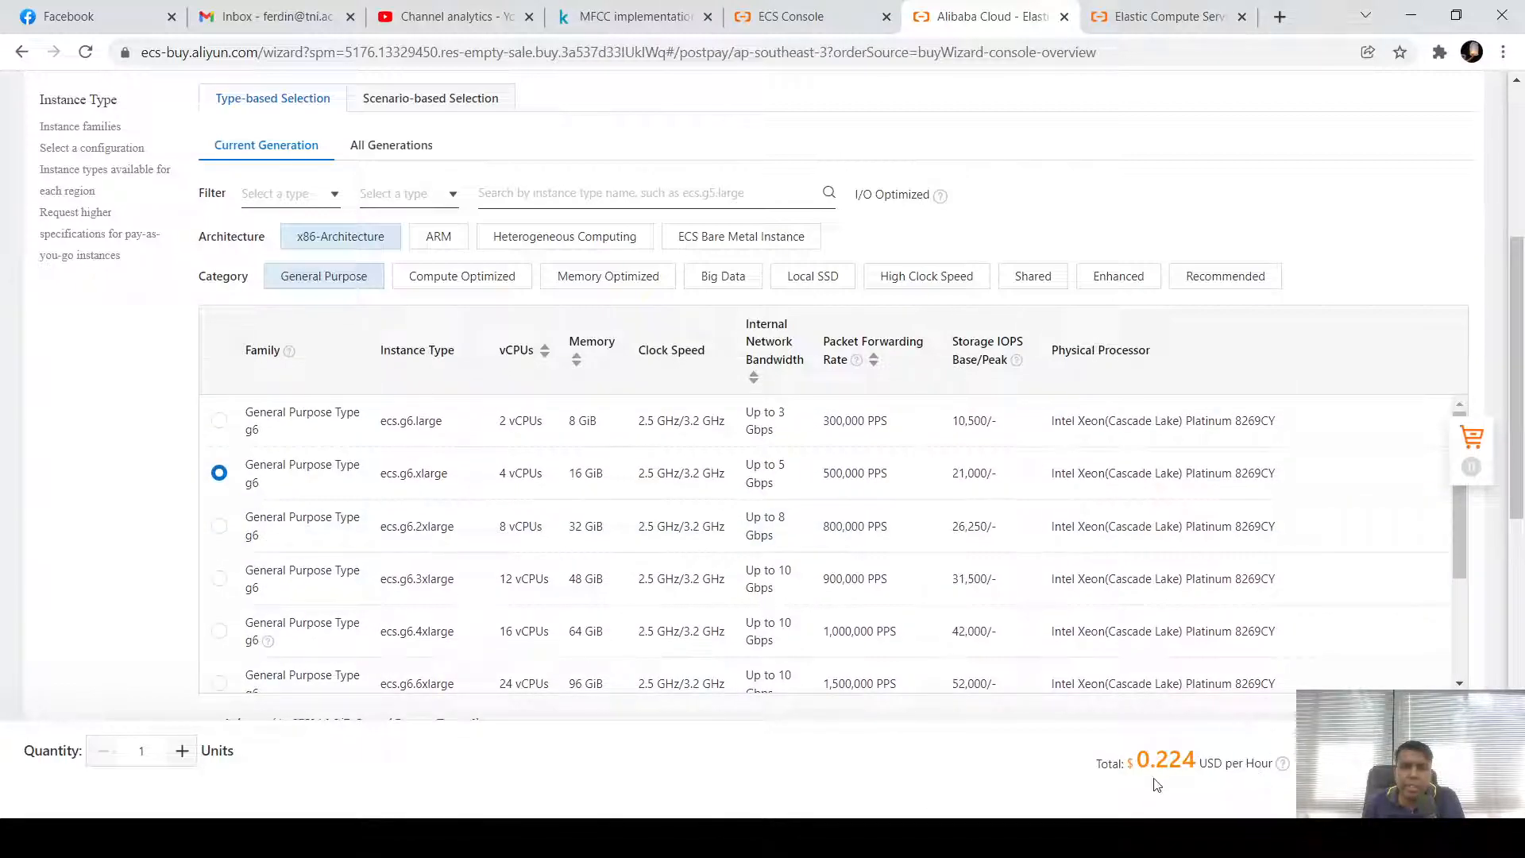
left_click_drag(1139, 761, 1194, 761)
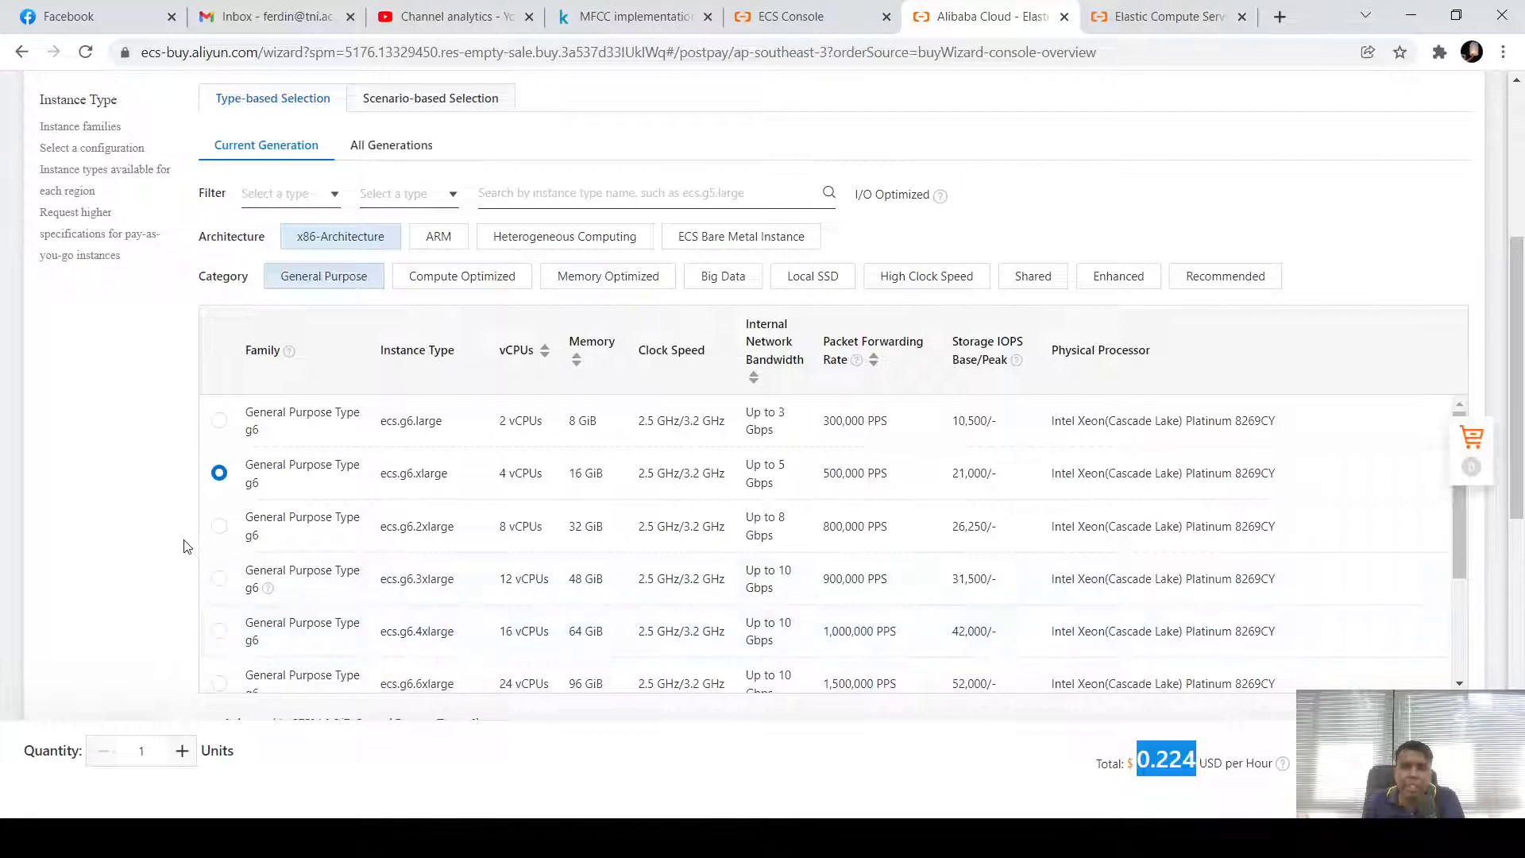
Switch to ecs.g6.large, compare its lower 0.114 USD hourly price, and keep it selected
scroll(257, 608, "up", 4)
scroll(257, 608, "down", 4)
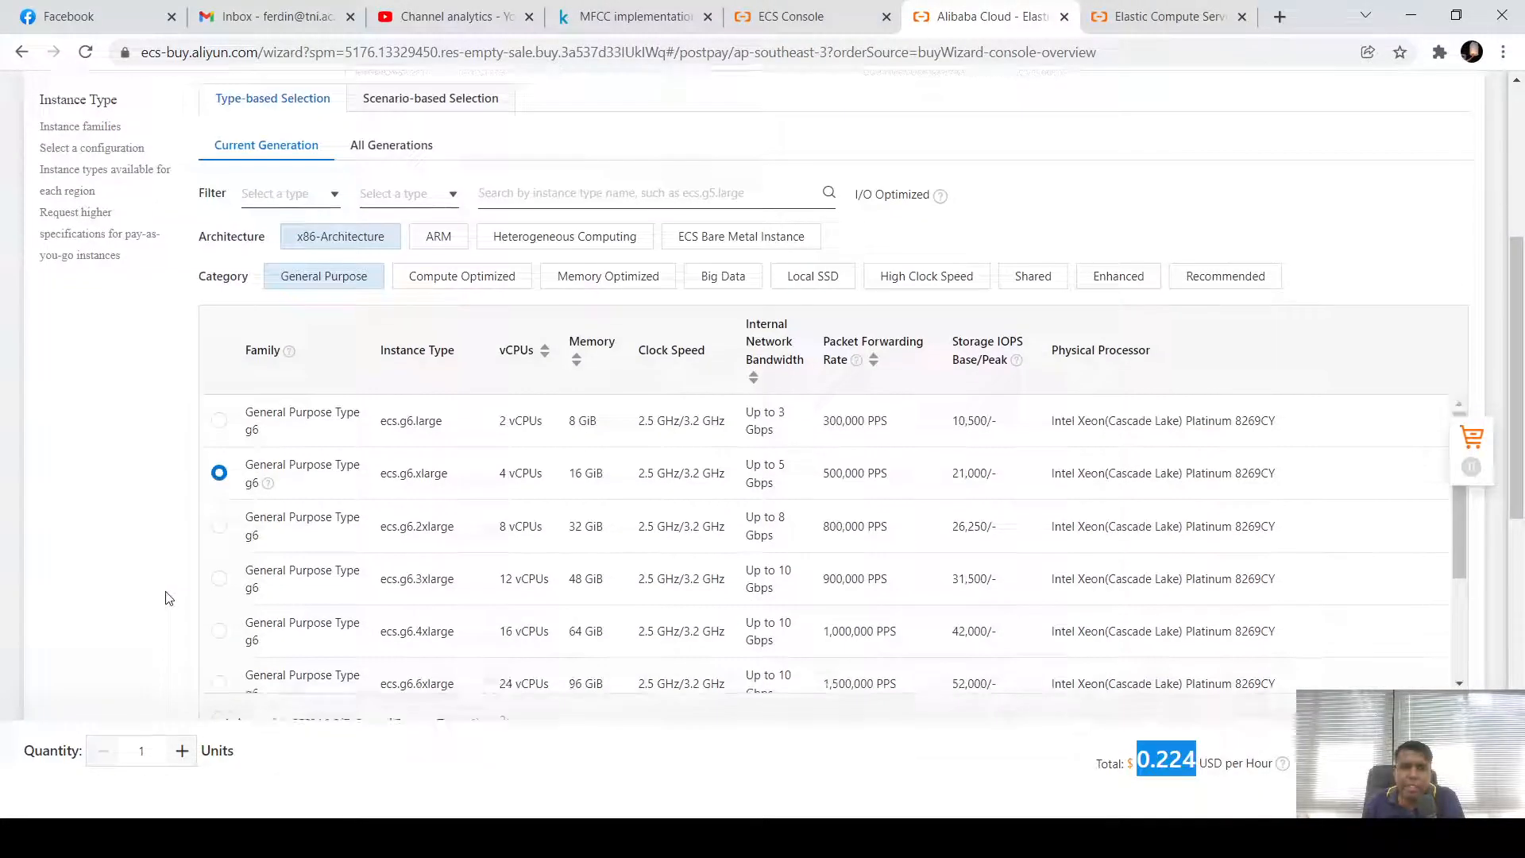
left_click(218, 422)
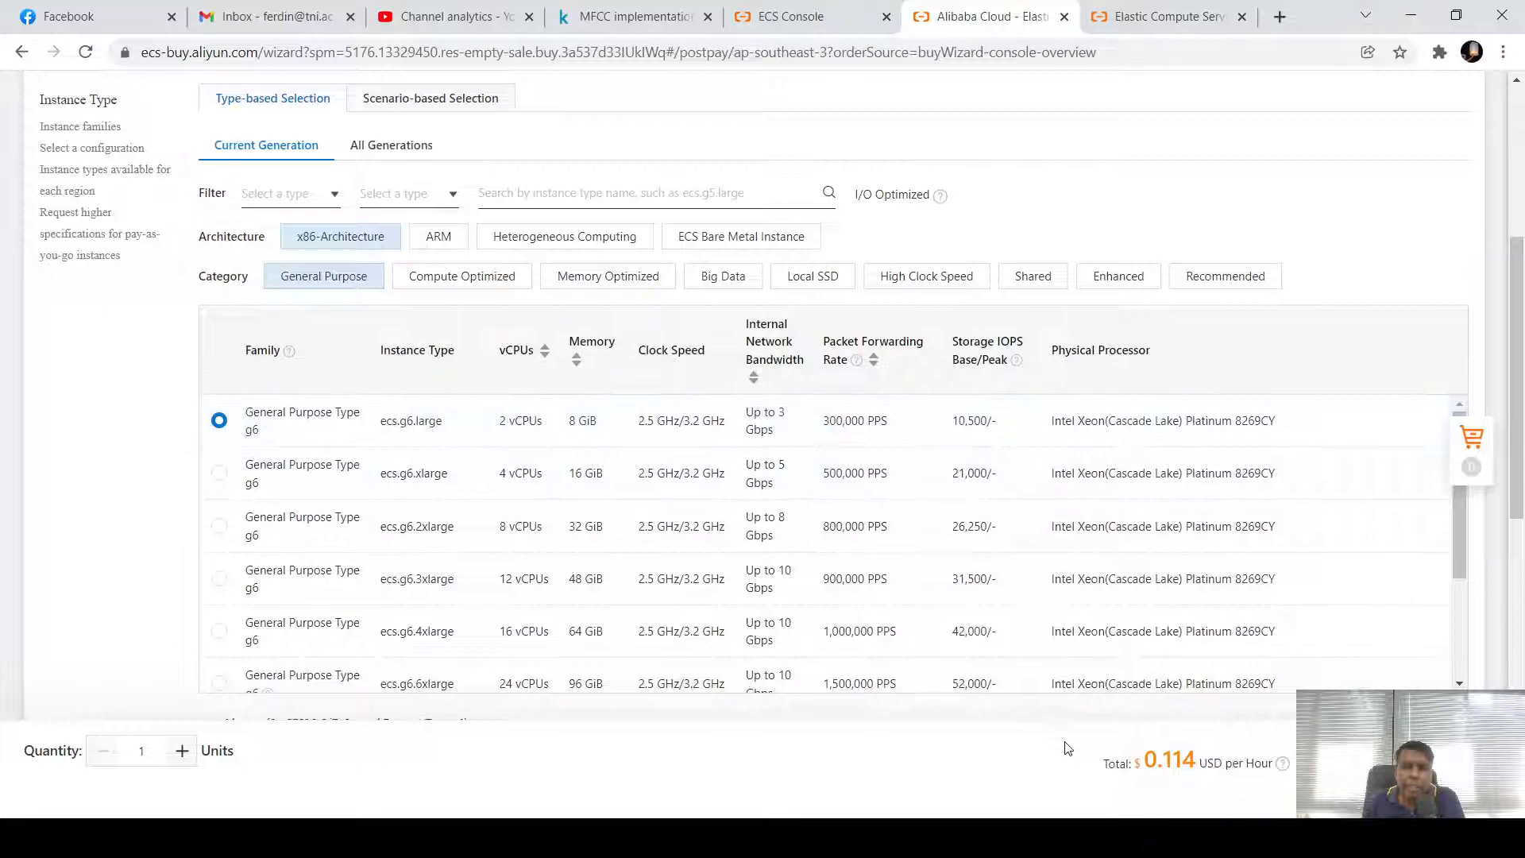
left_click_drag(1166, 762, 1200, 763)
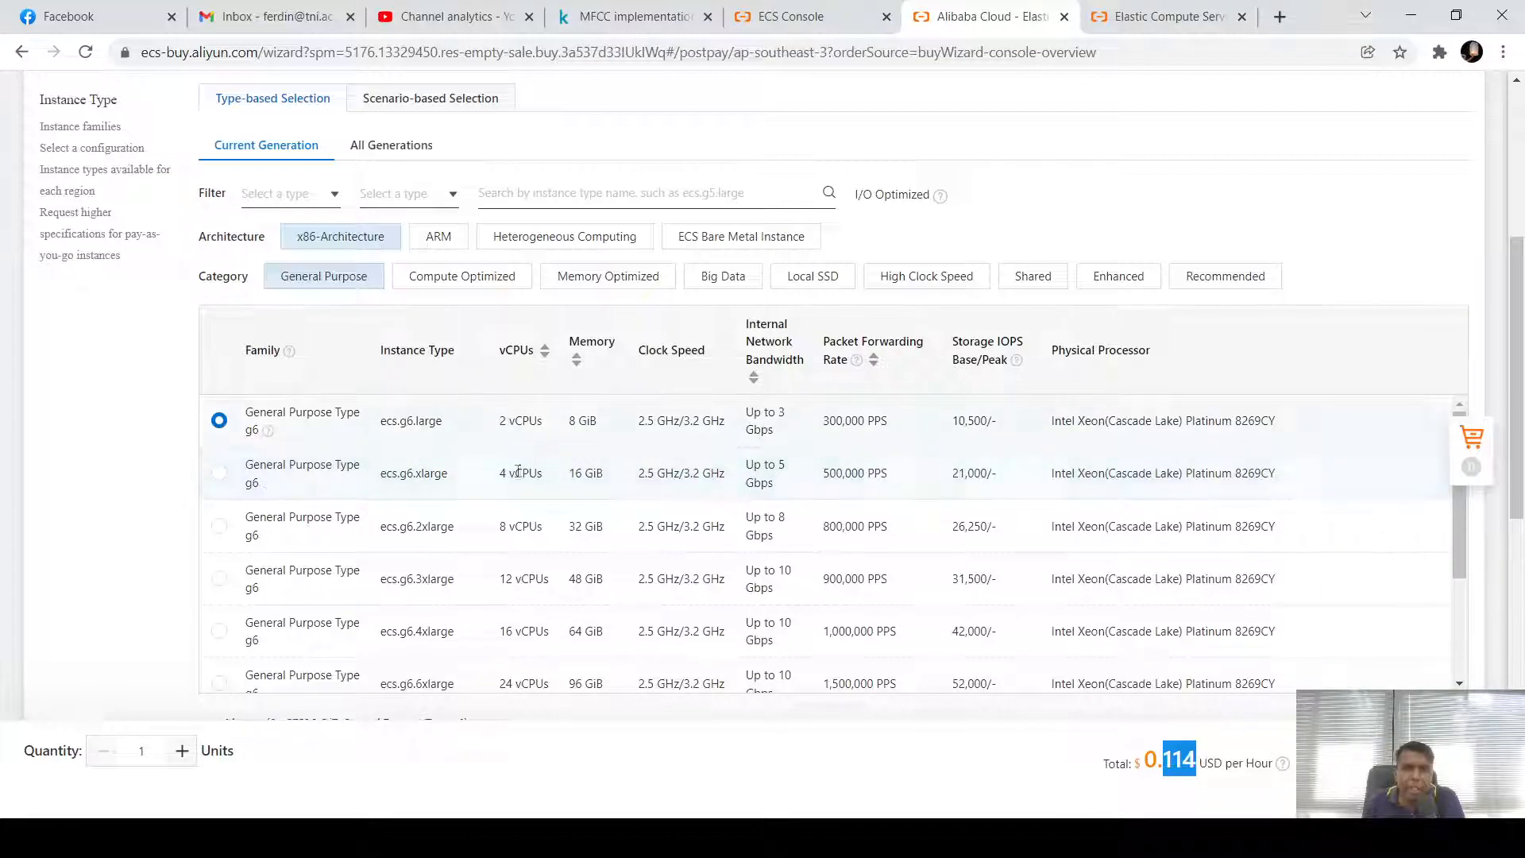
left_click_drag(502, 473, 603, 475)
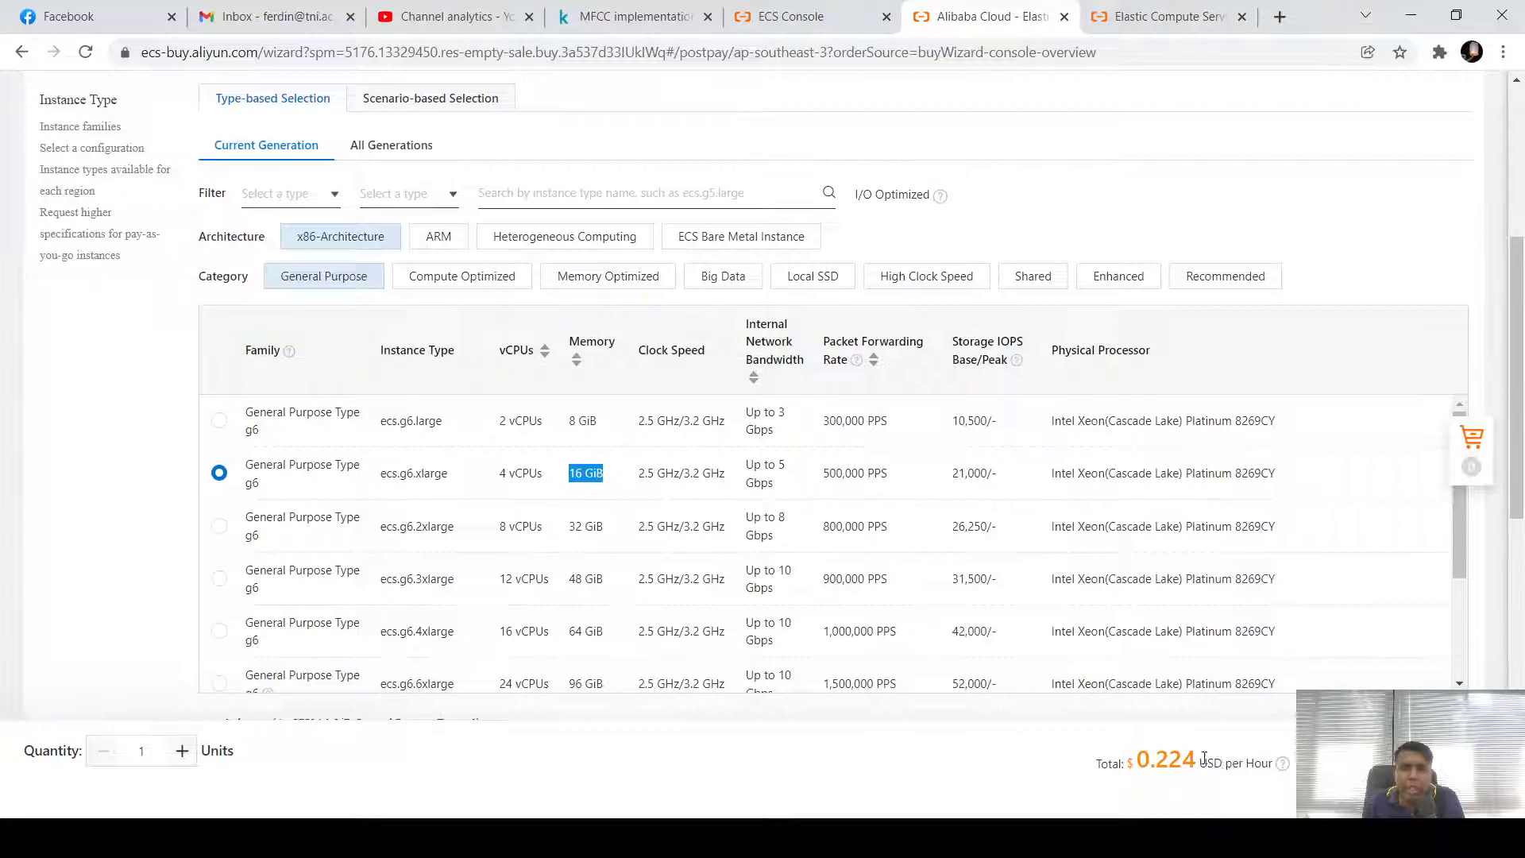
left_click(218, 423)
scroll(178, 457, "down", 5)
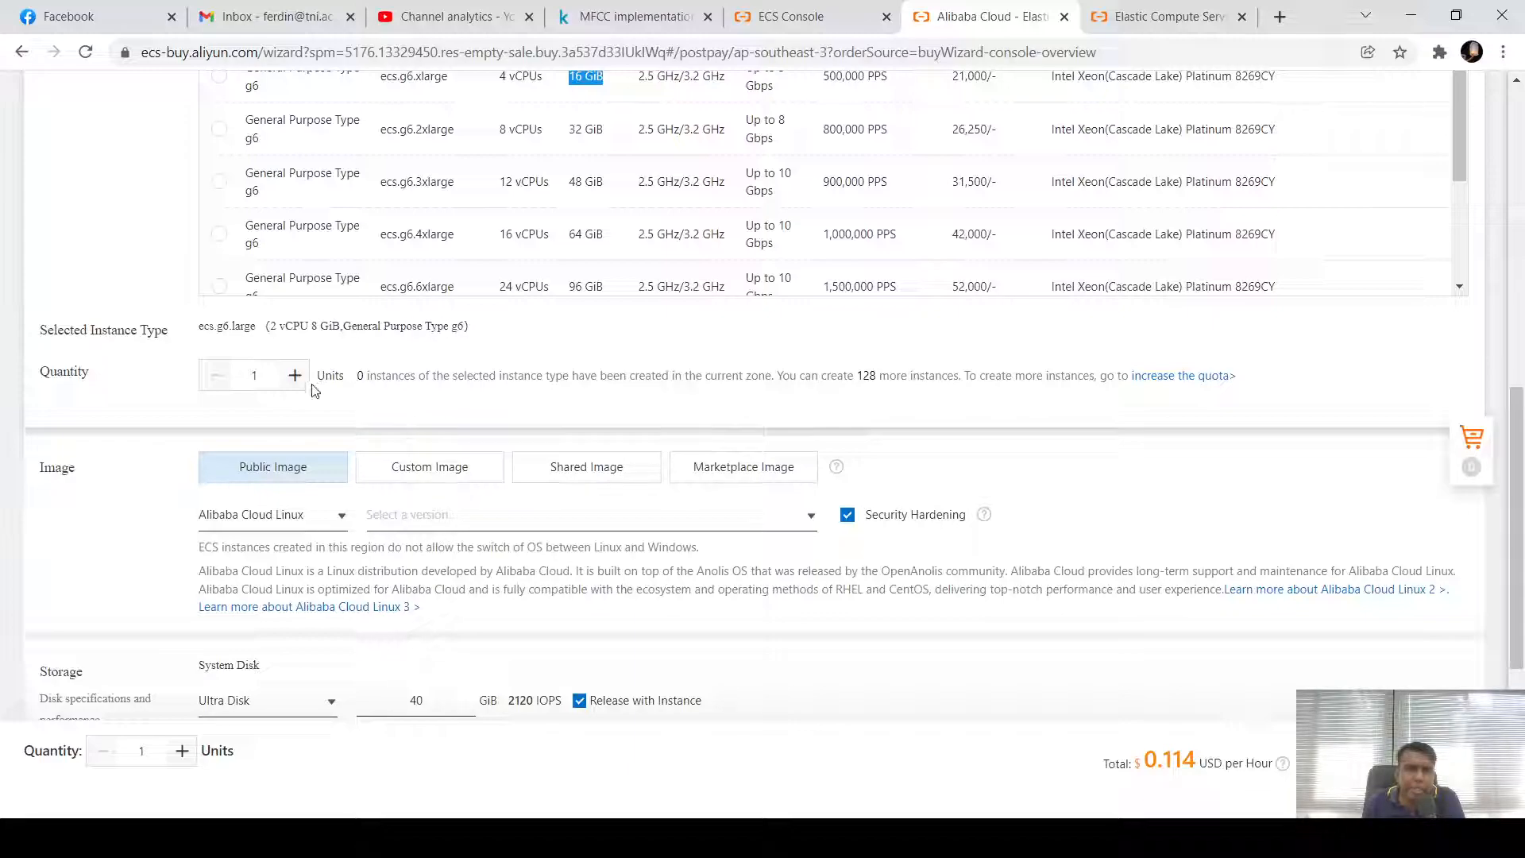
mouse_move(256, 377)
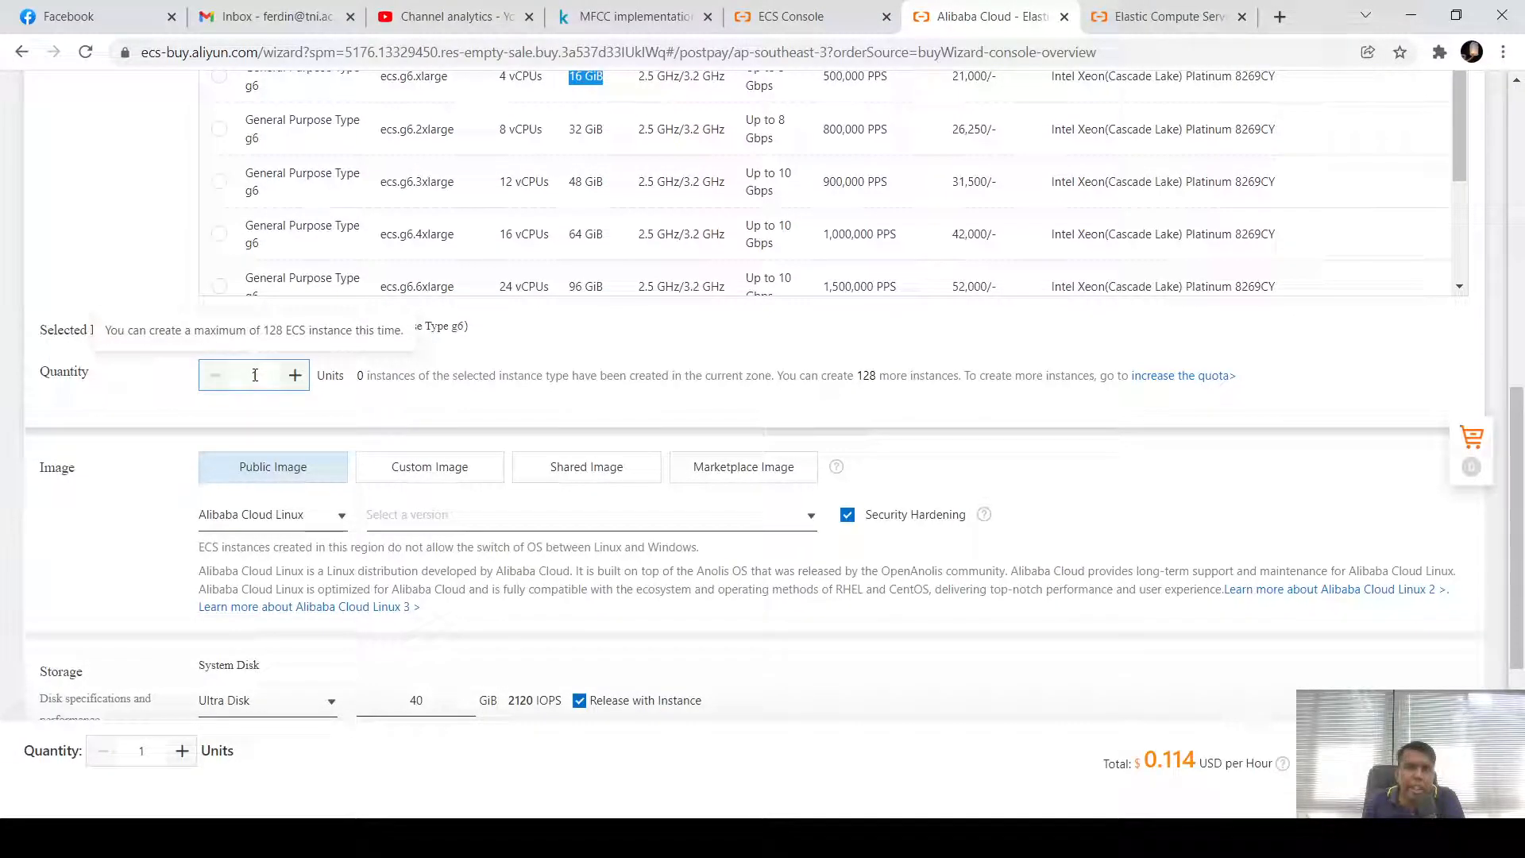
left_click(255, 375)
type("28")
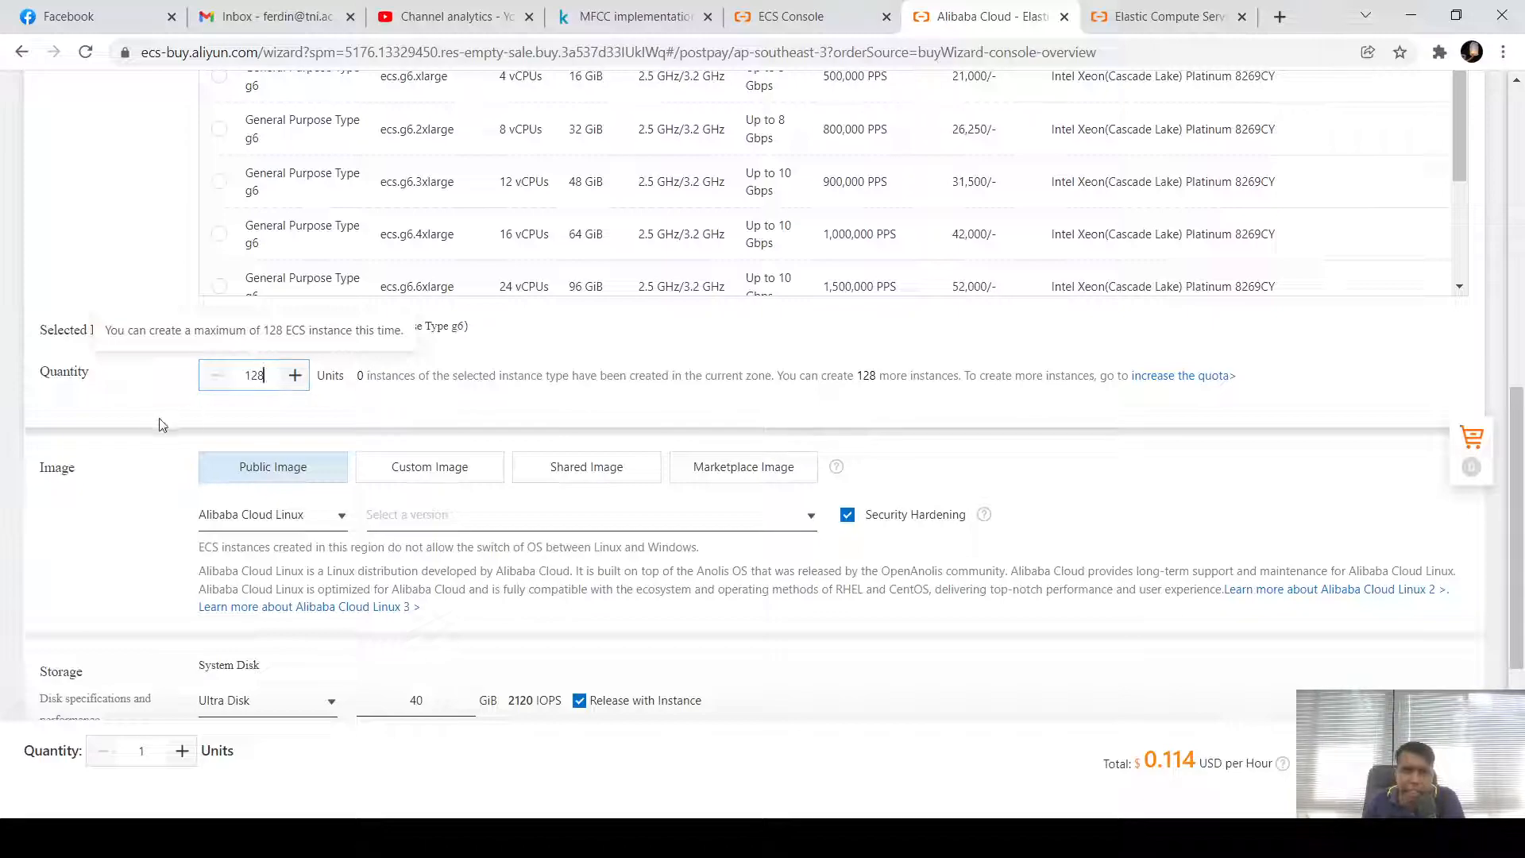
left_click(140, 426)
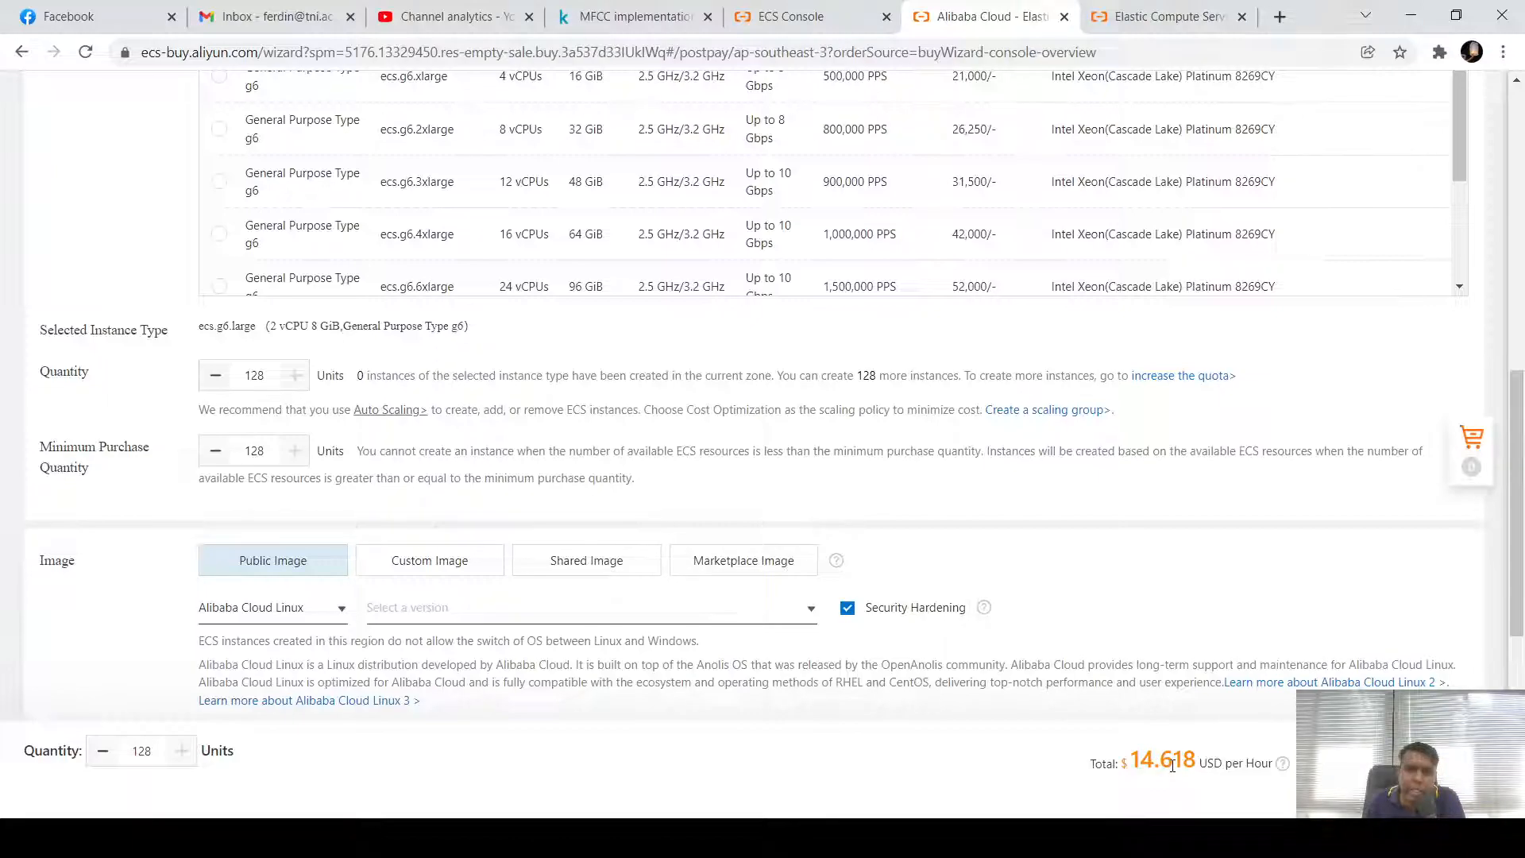
left_click(270, 375)
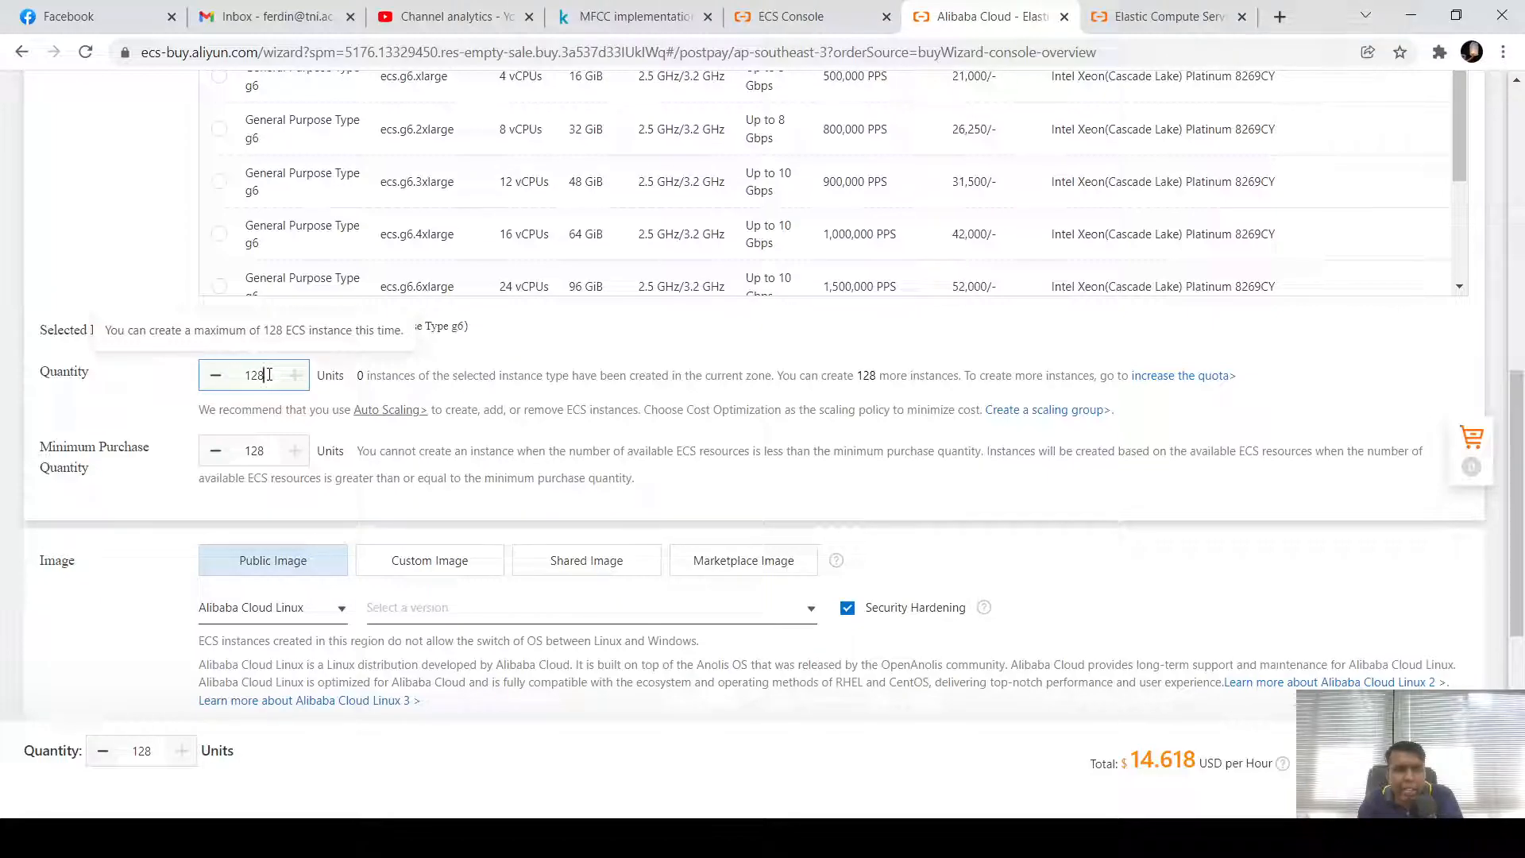
key("BackSpace")
key("BackSpace")
key("BackSpace")
type("1")
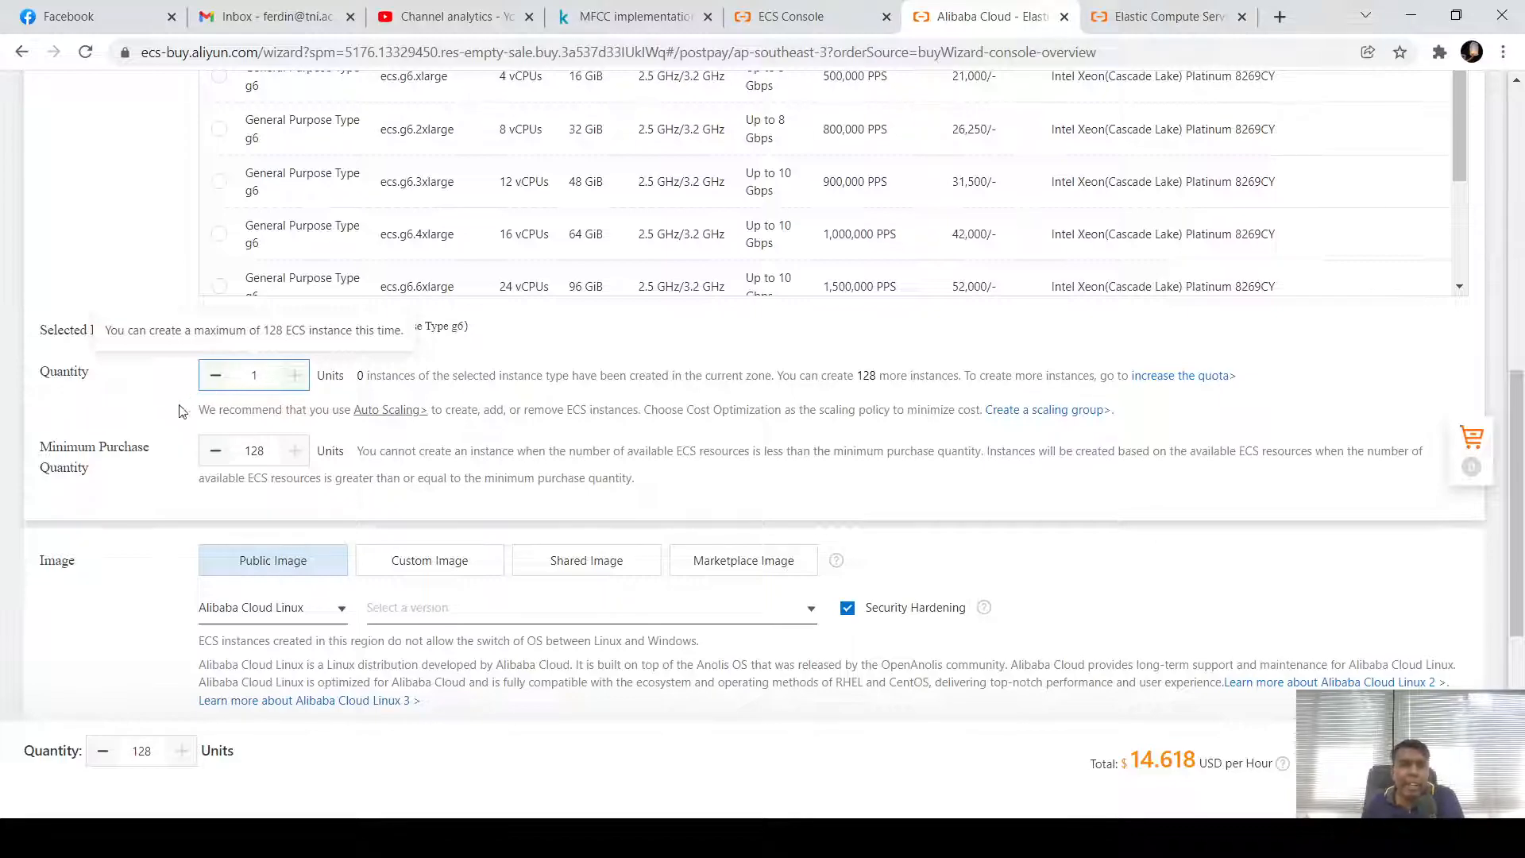
left_click(155, 425)
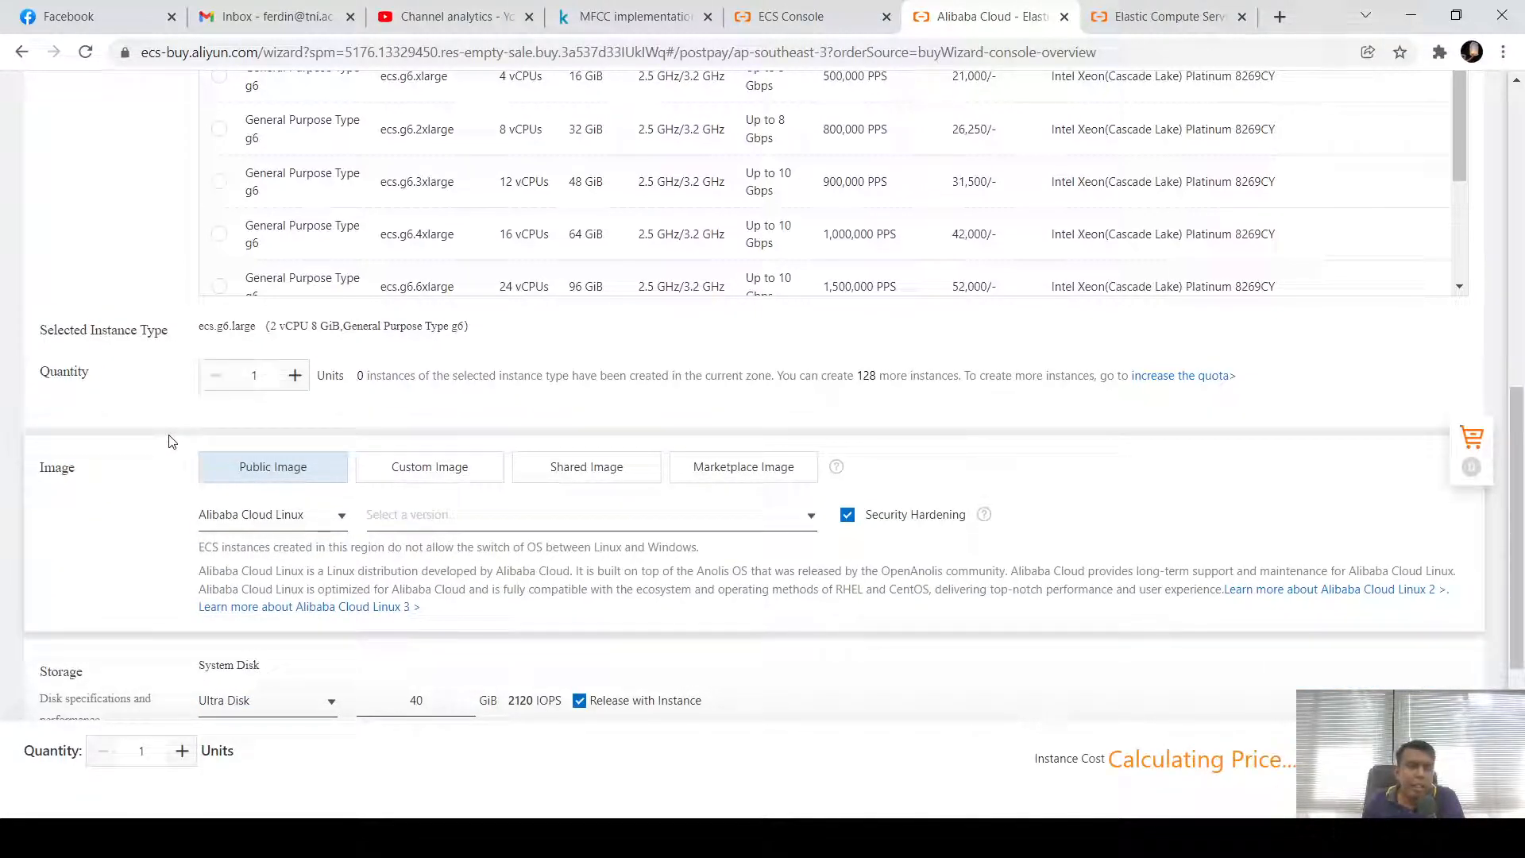
Browse the Custom, Shared and Marketplace image options, finding no shared images, and return to Public Image
scroll(163, 445, "down", 1)
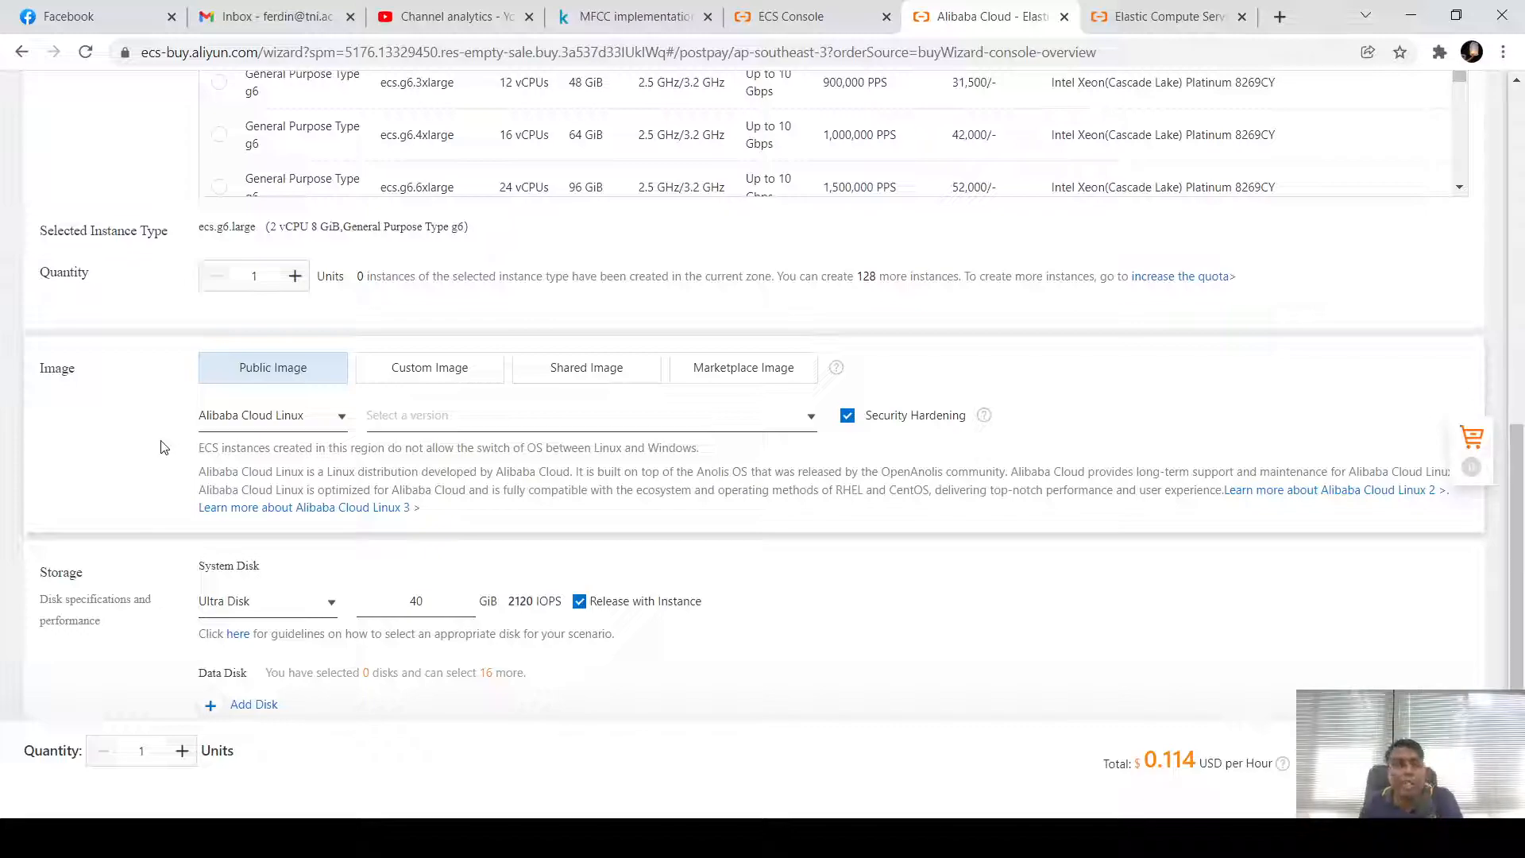
left_click(412, 367)
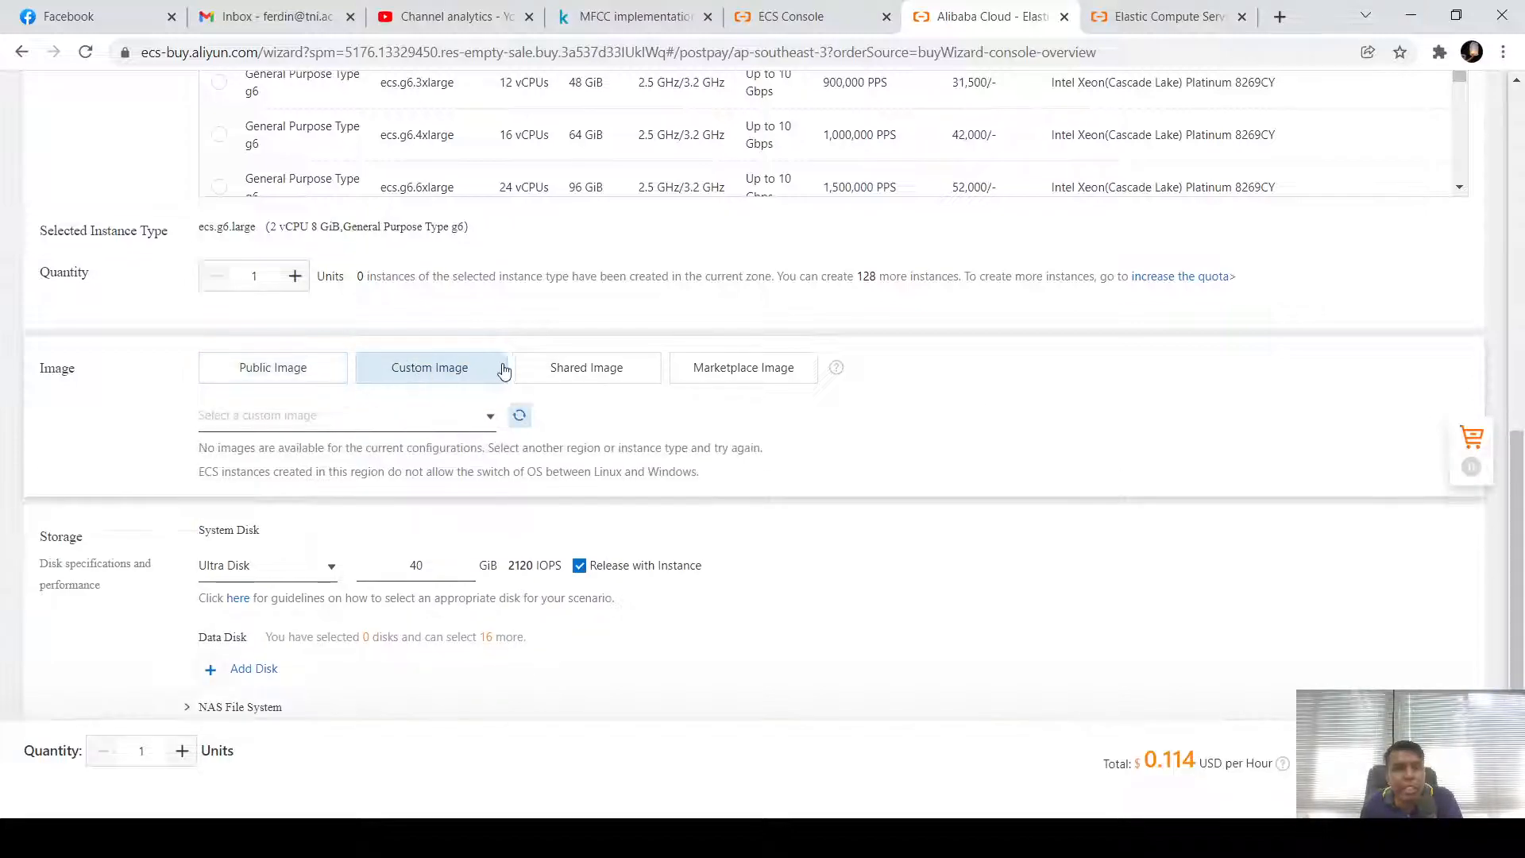
left_click(557, 367)
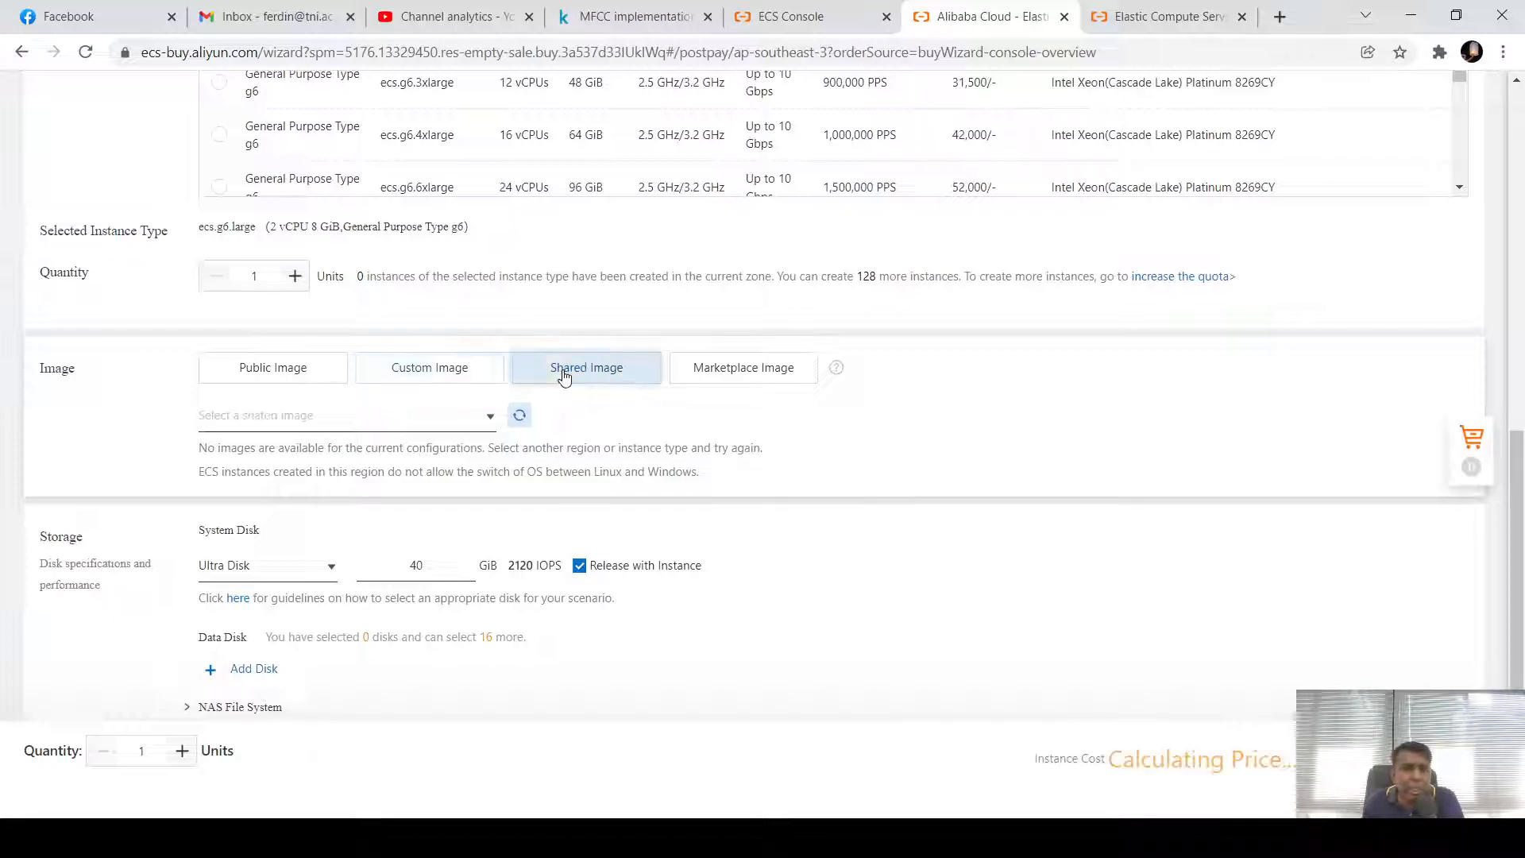
left_click(740, 380)
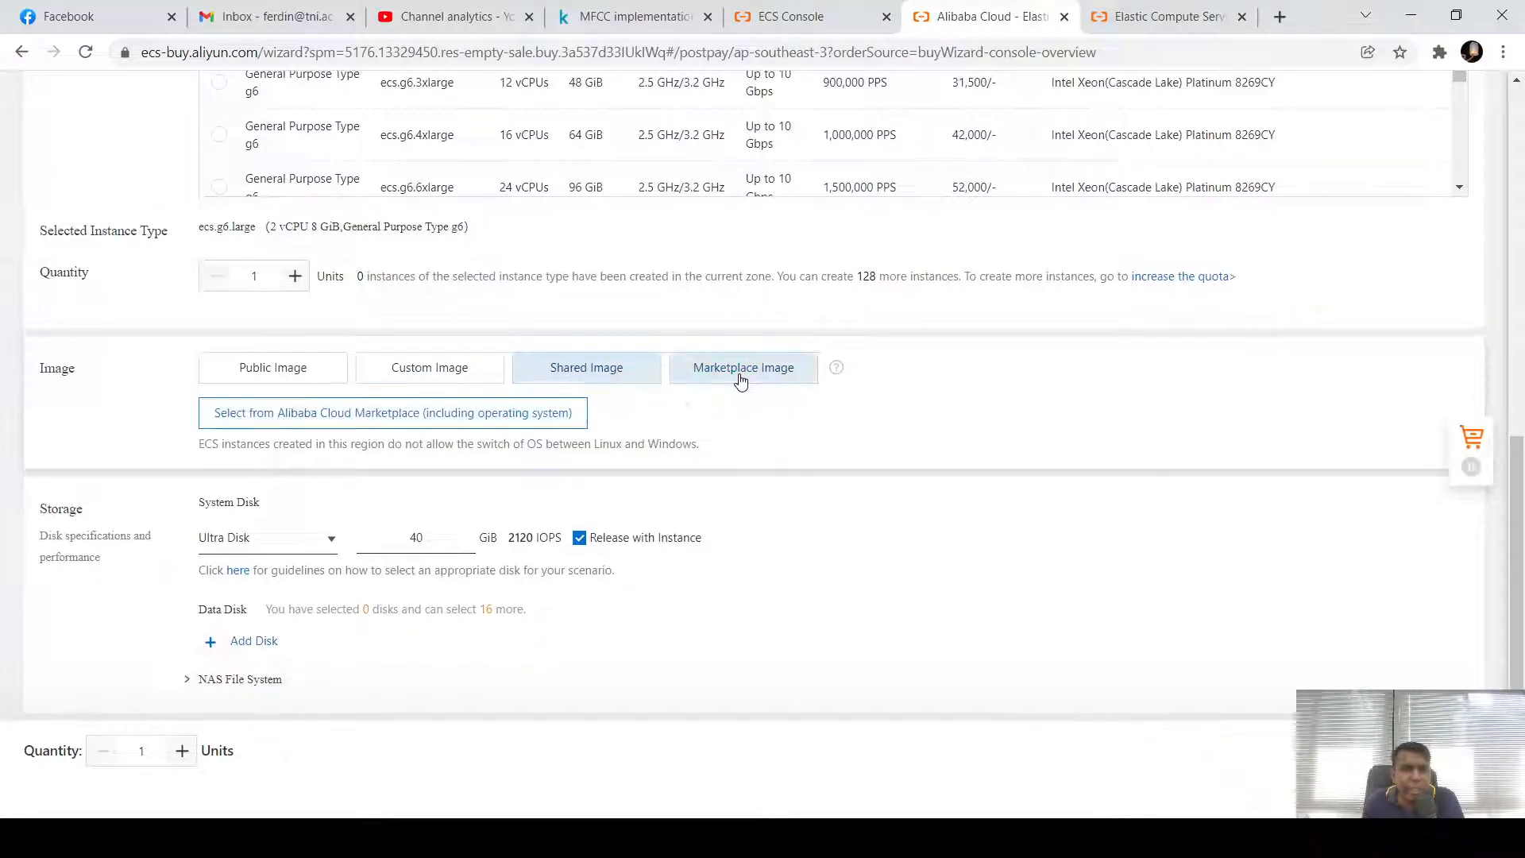
left_click(596, 371)
left_click(489, 424)
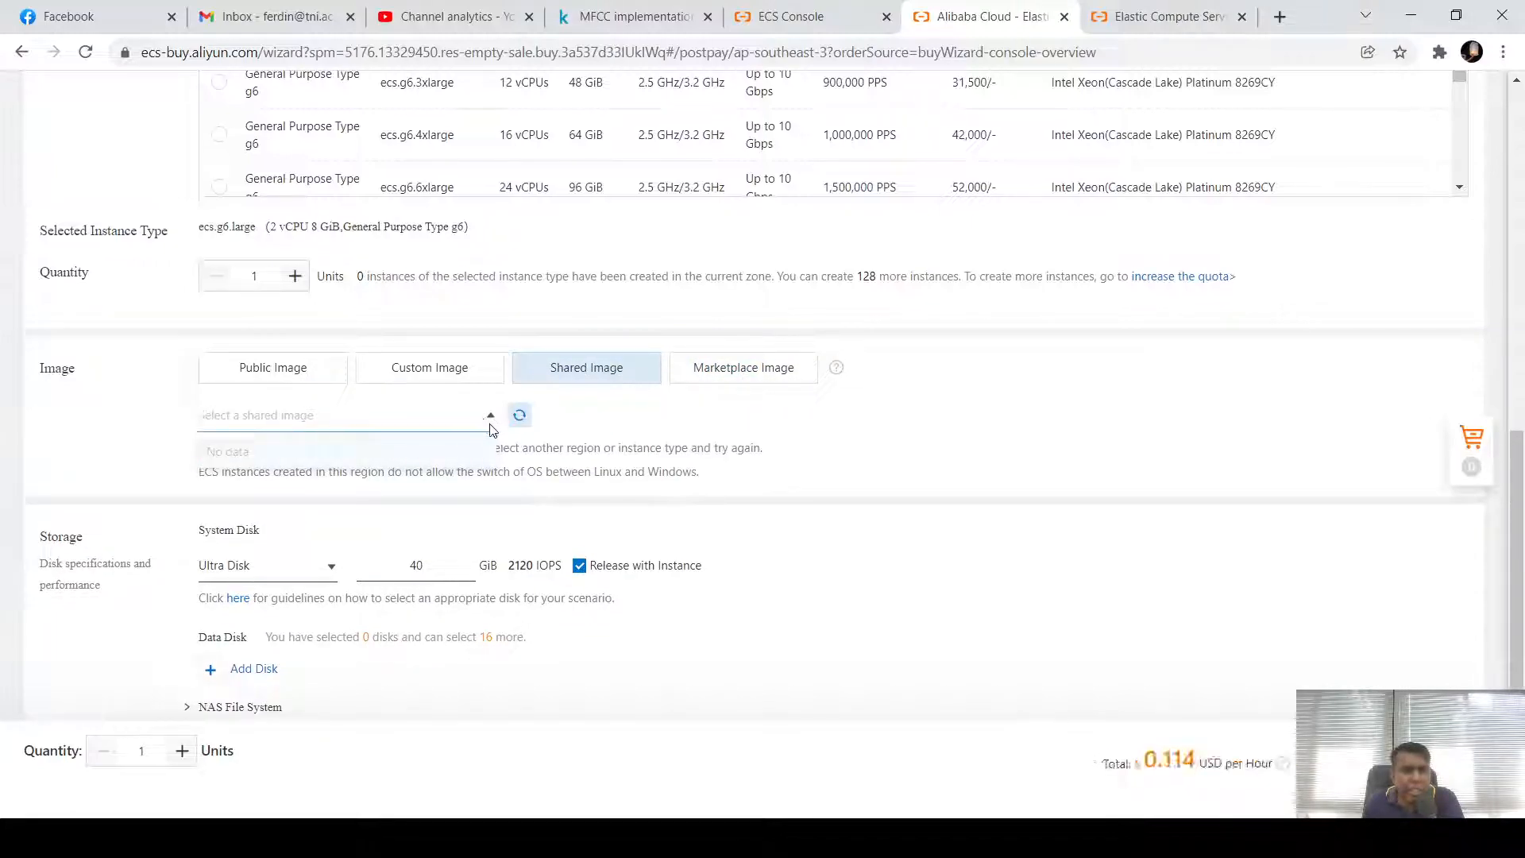
left_click(592, 459)
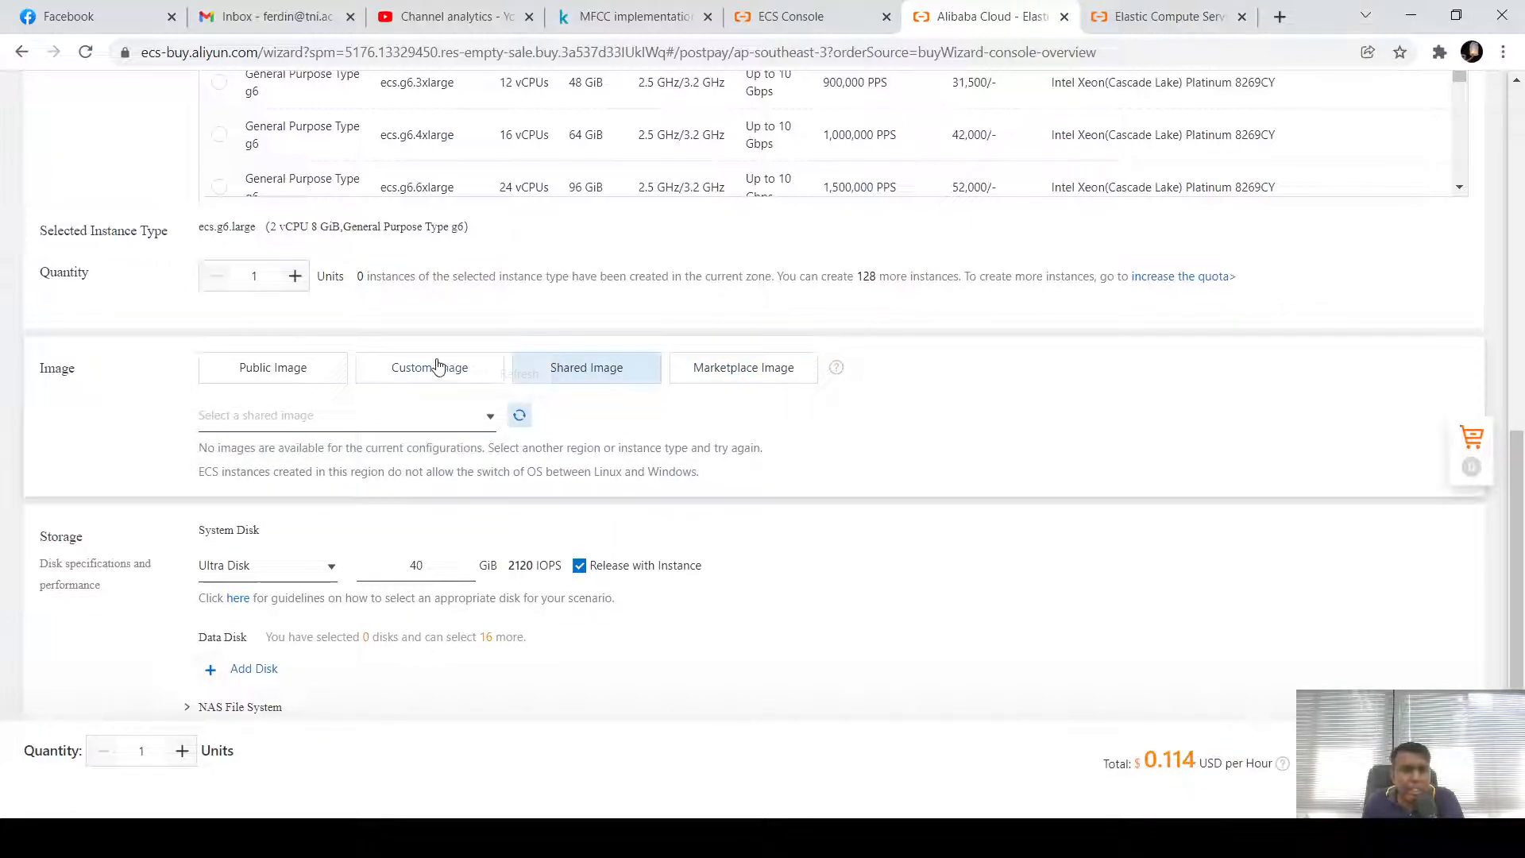
left_click(276, 369)
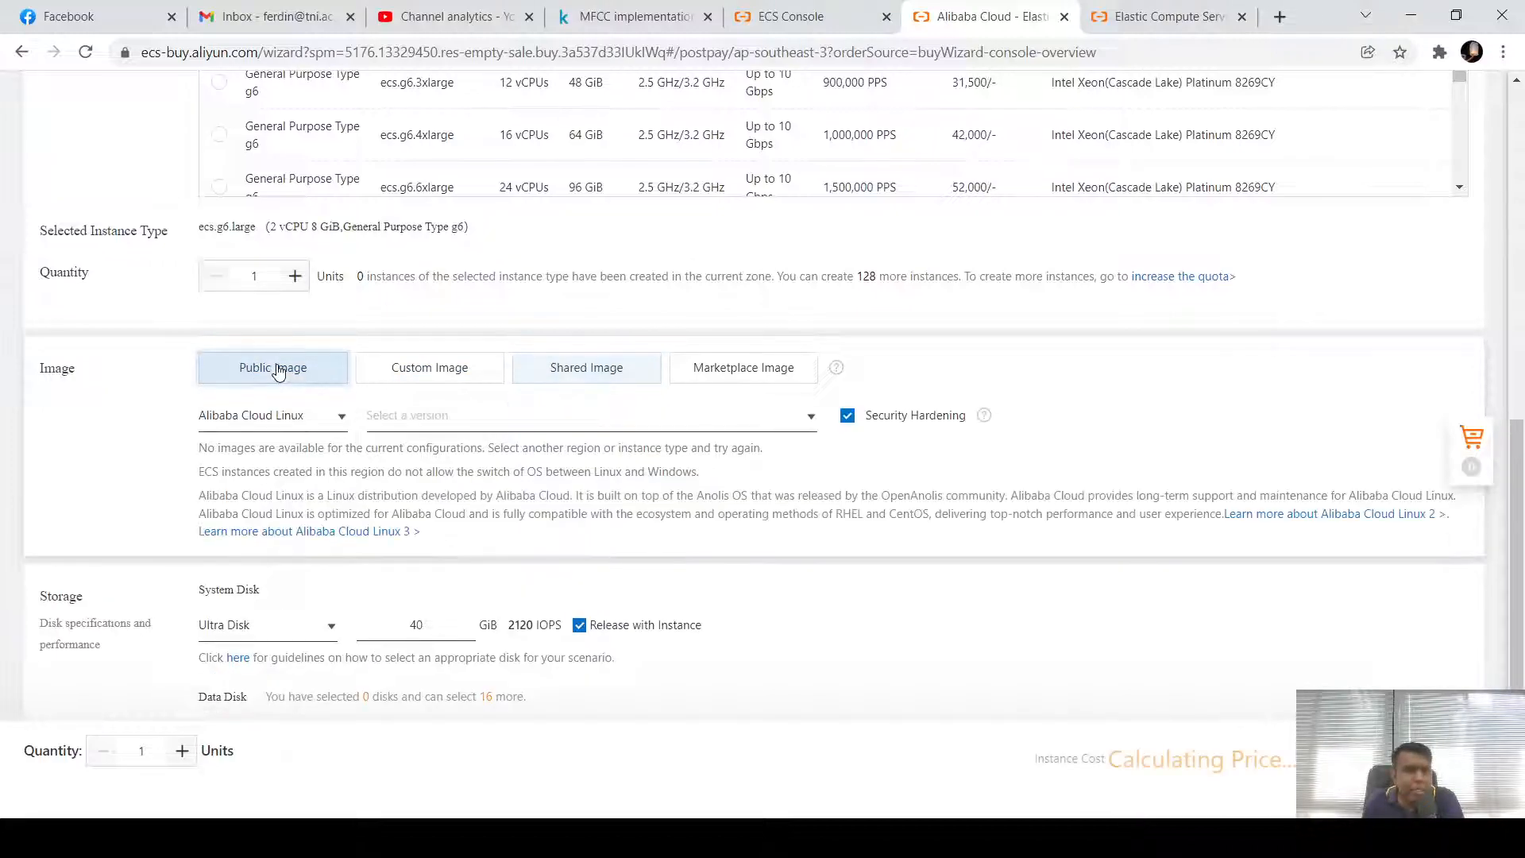
Keep Alibaba Cloud Linux as the public image and pick version 3.2104 64-bit
left_click(341, 421)
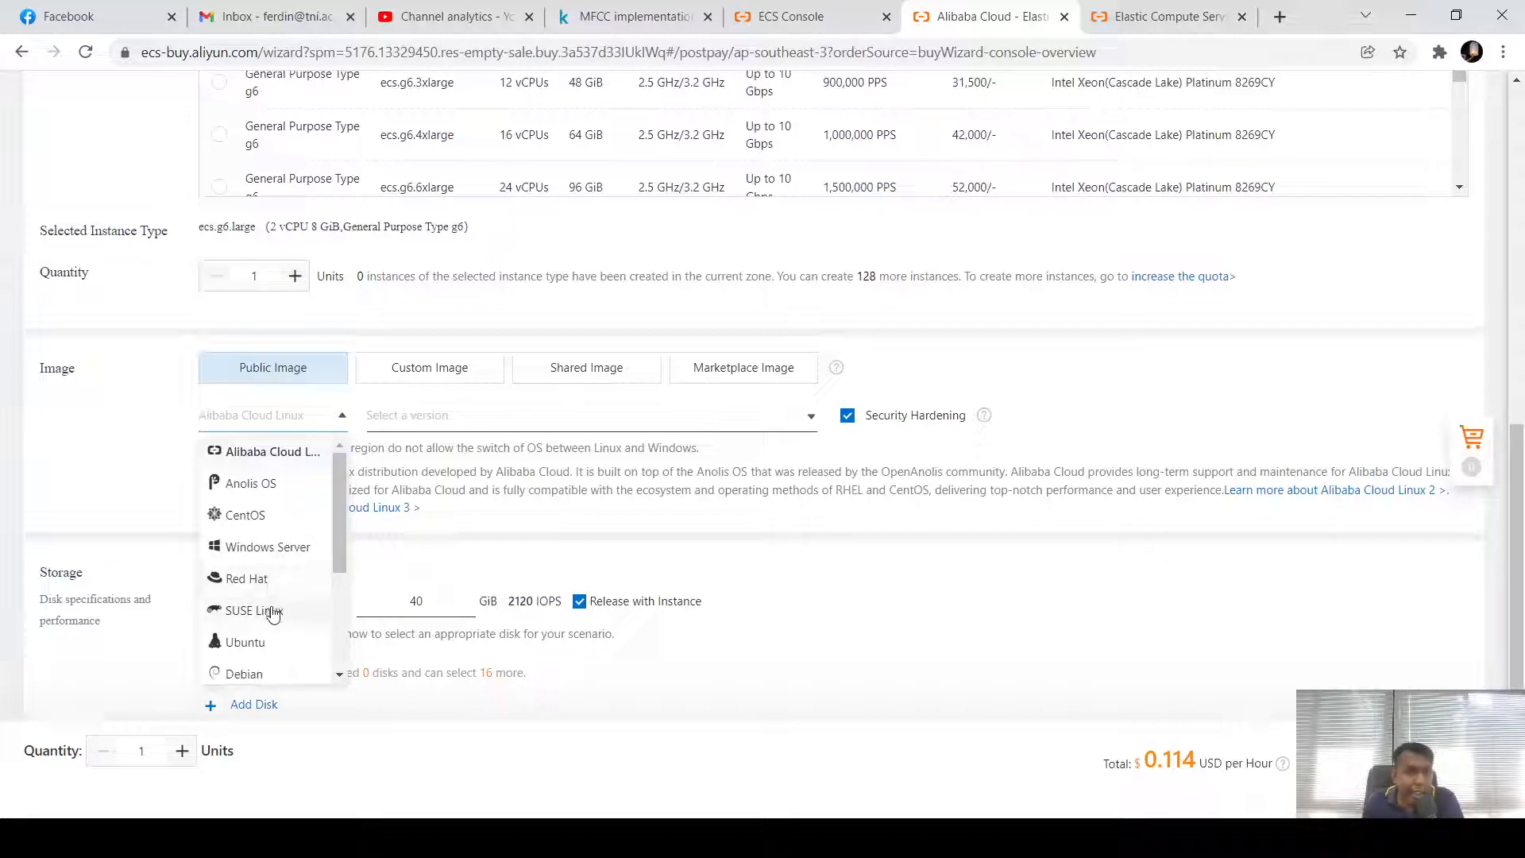
scroll(274, 613, "down", 1)
scroll(276, 616, "down", 1)
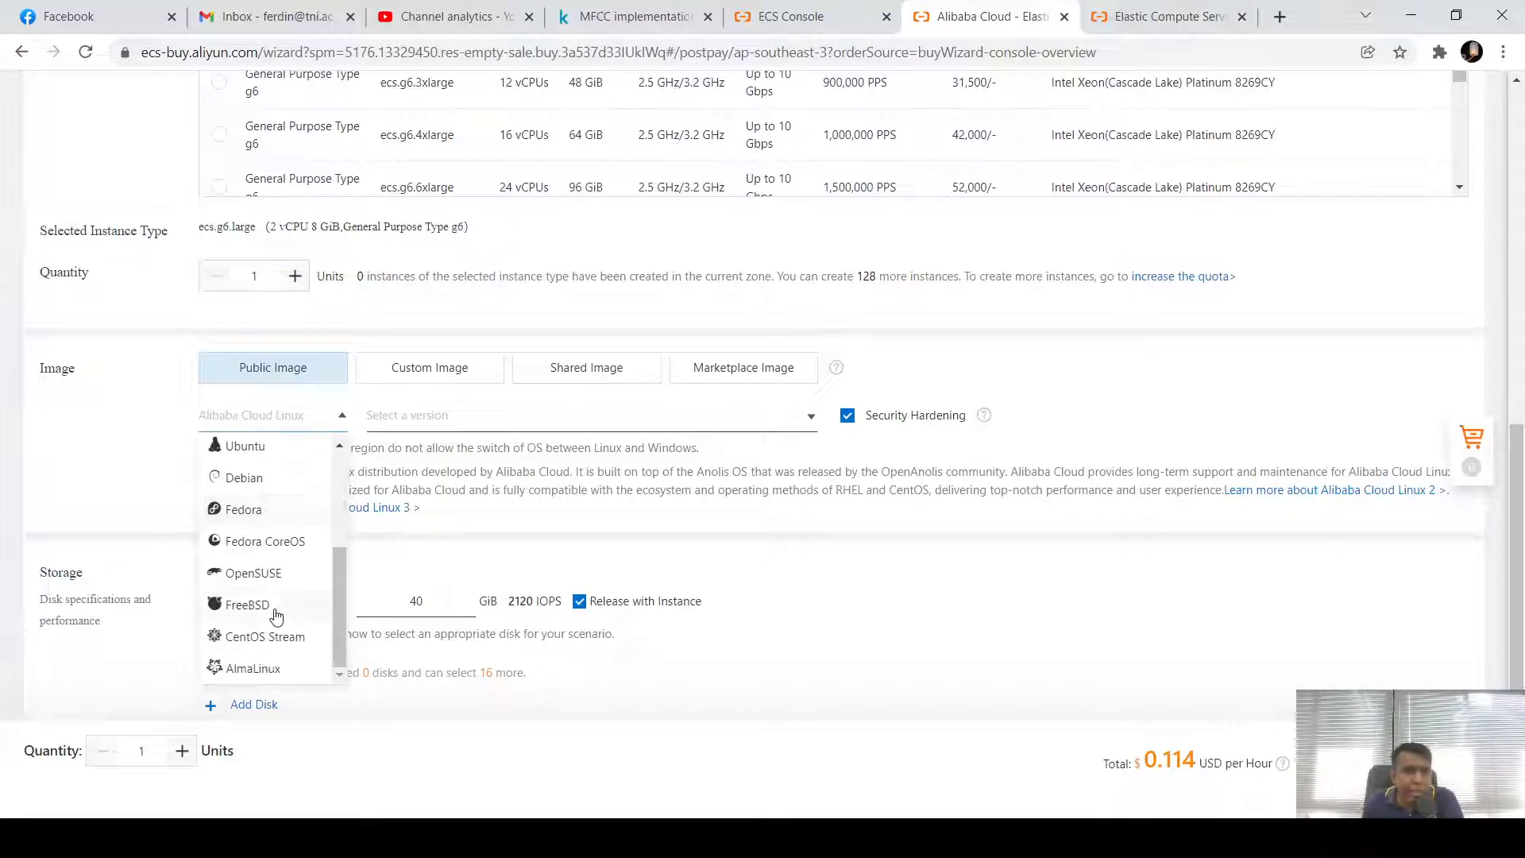
scroll(274, 612, "down", 1)
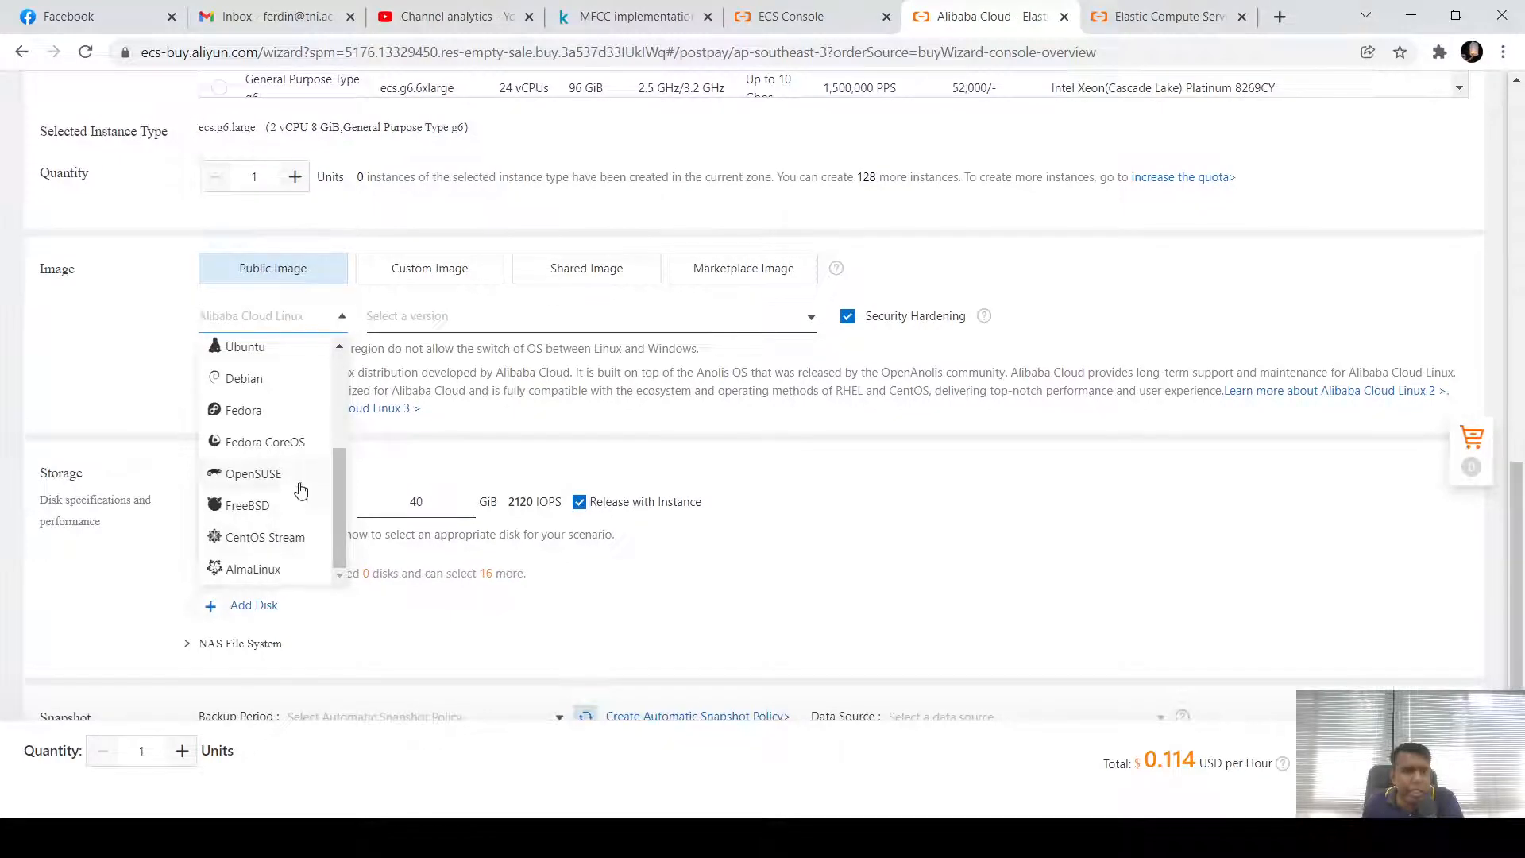
scroll(276, 489, "up", 2)
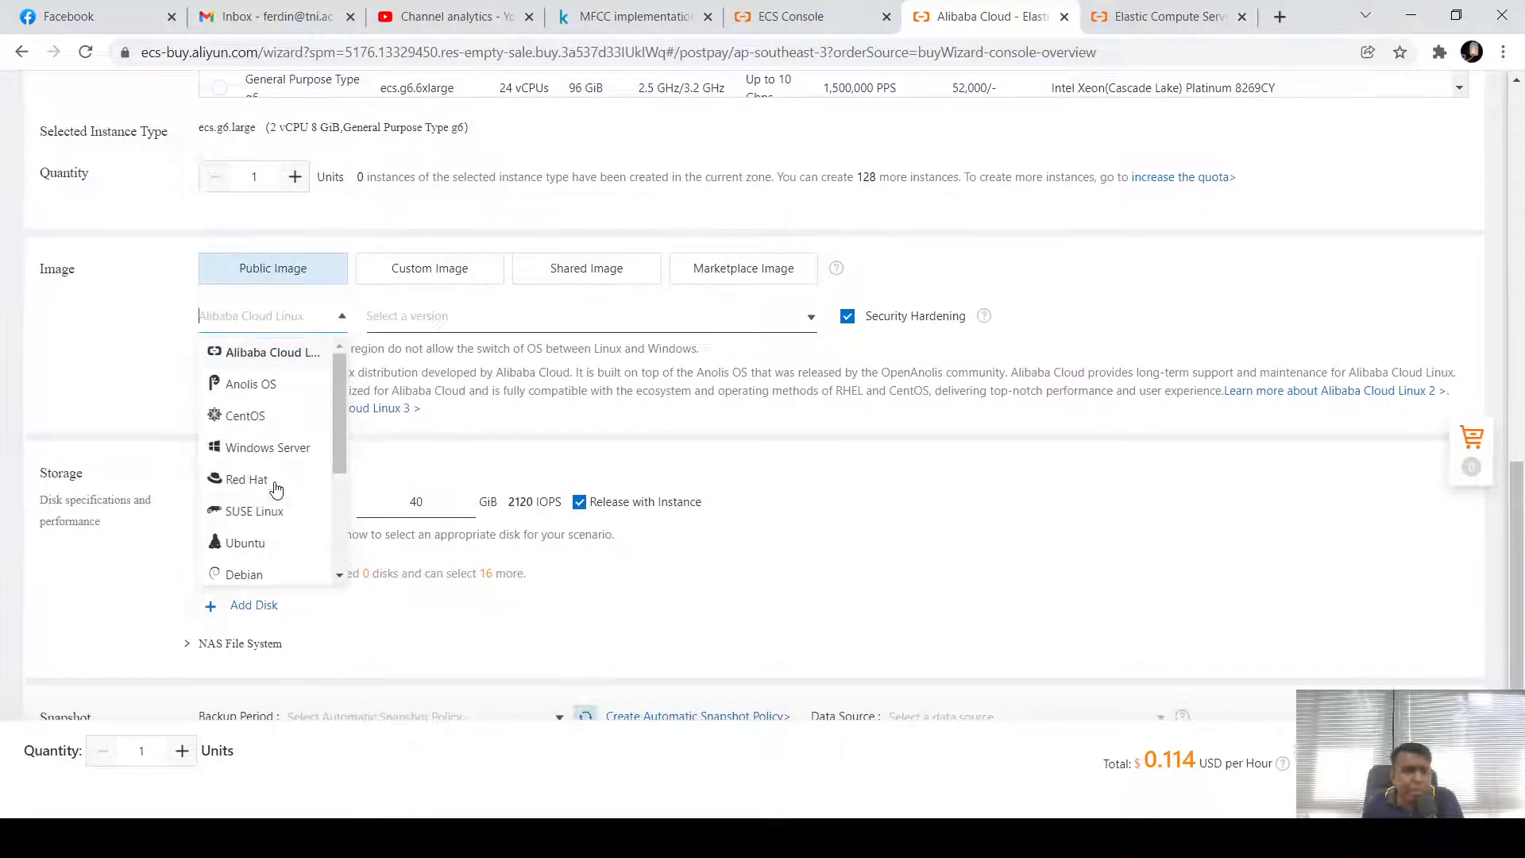
scroll(276, 489, "up", 1)
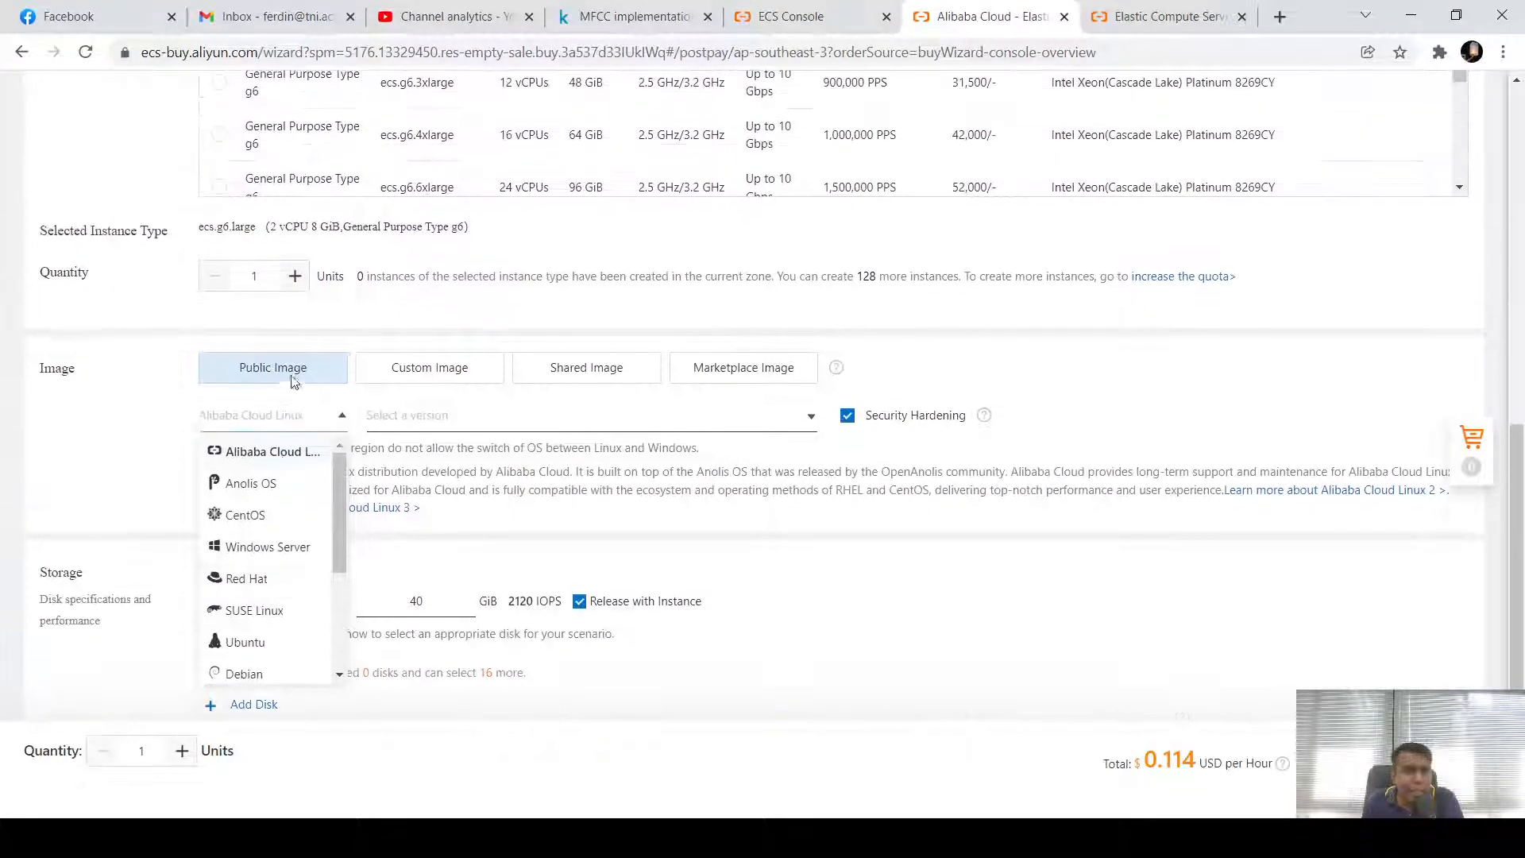
left_click(281, 458)
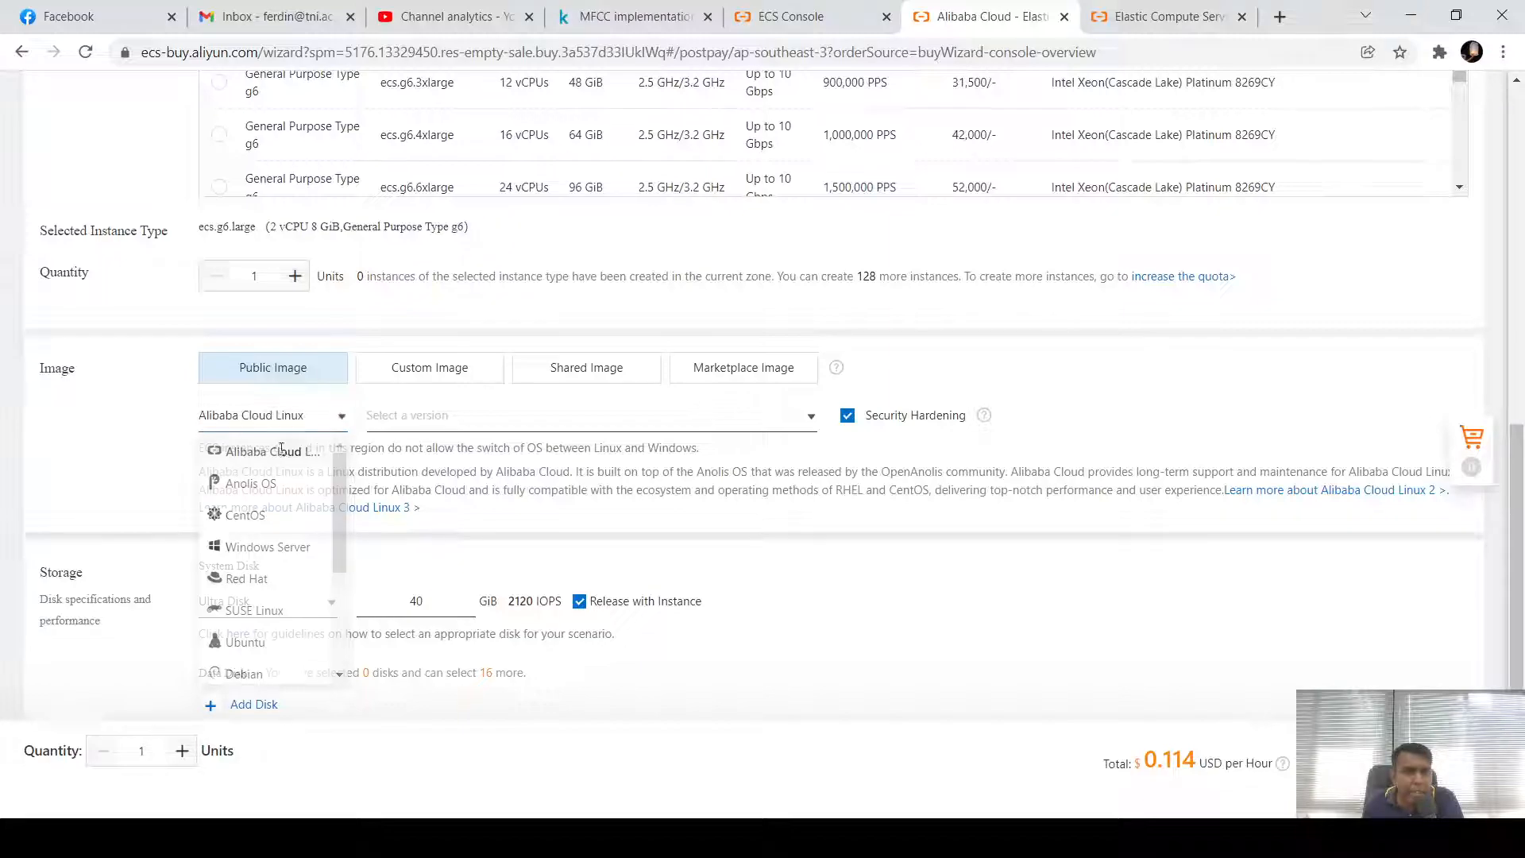
left_click(643, 421)
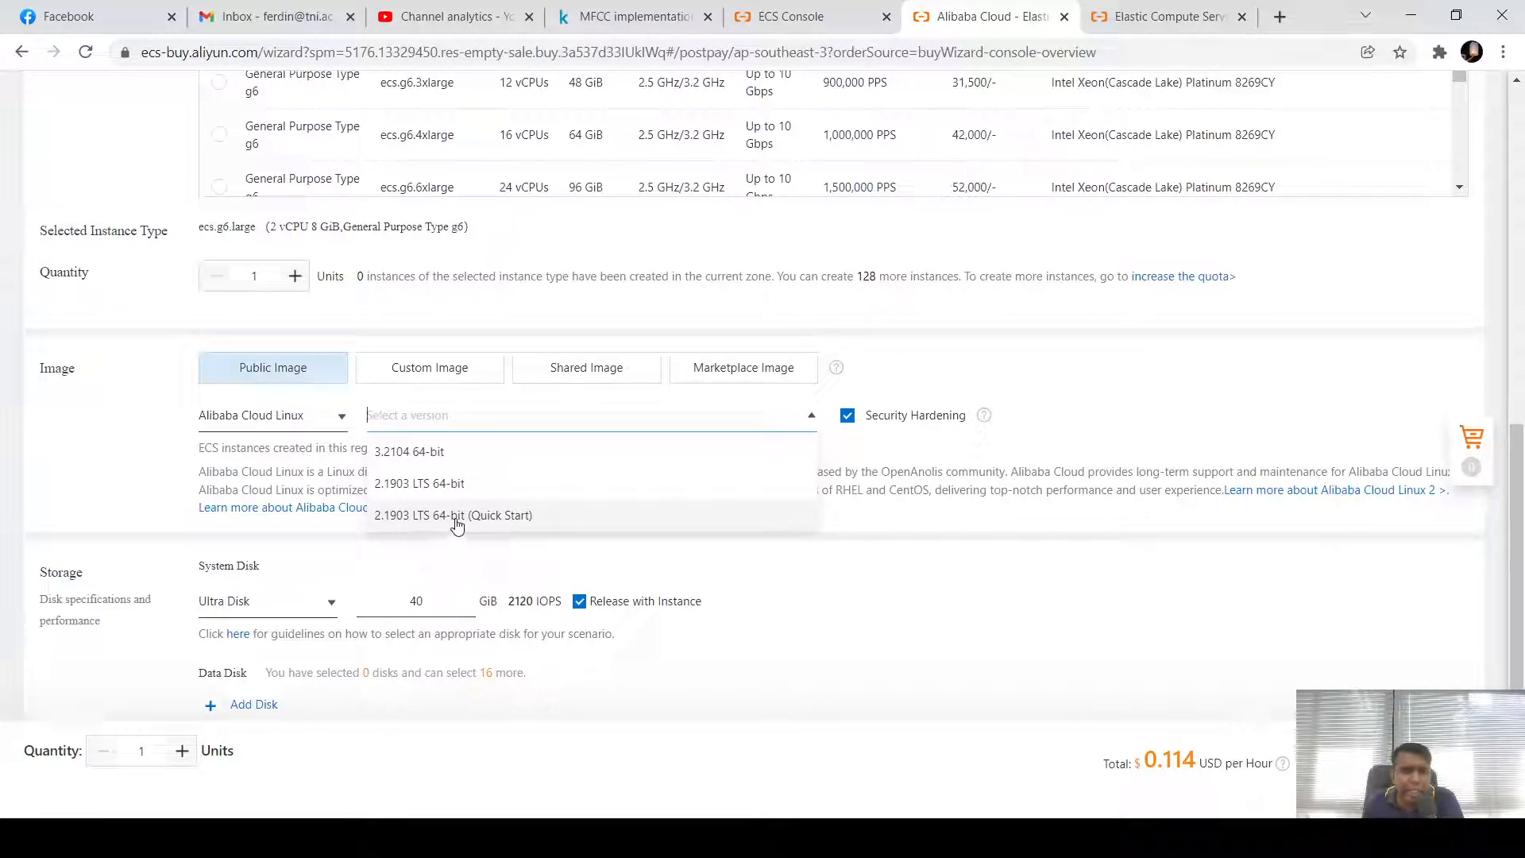
left_click(420, 457)
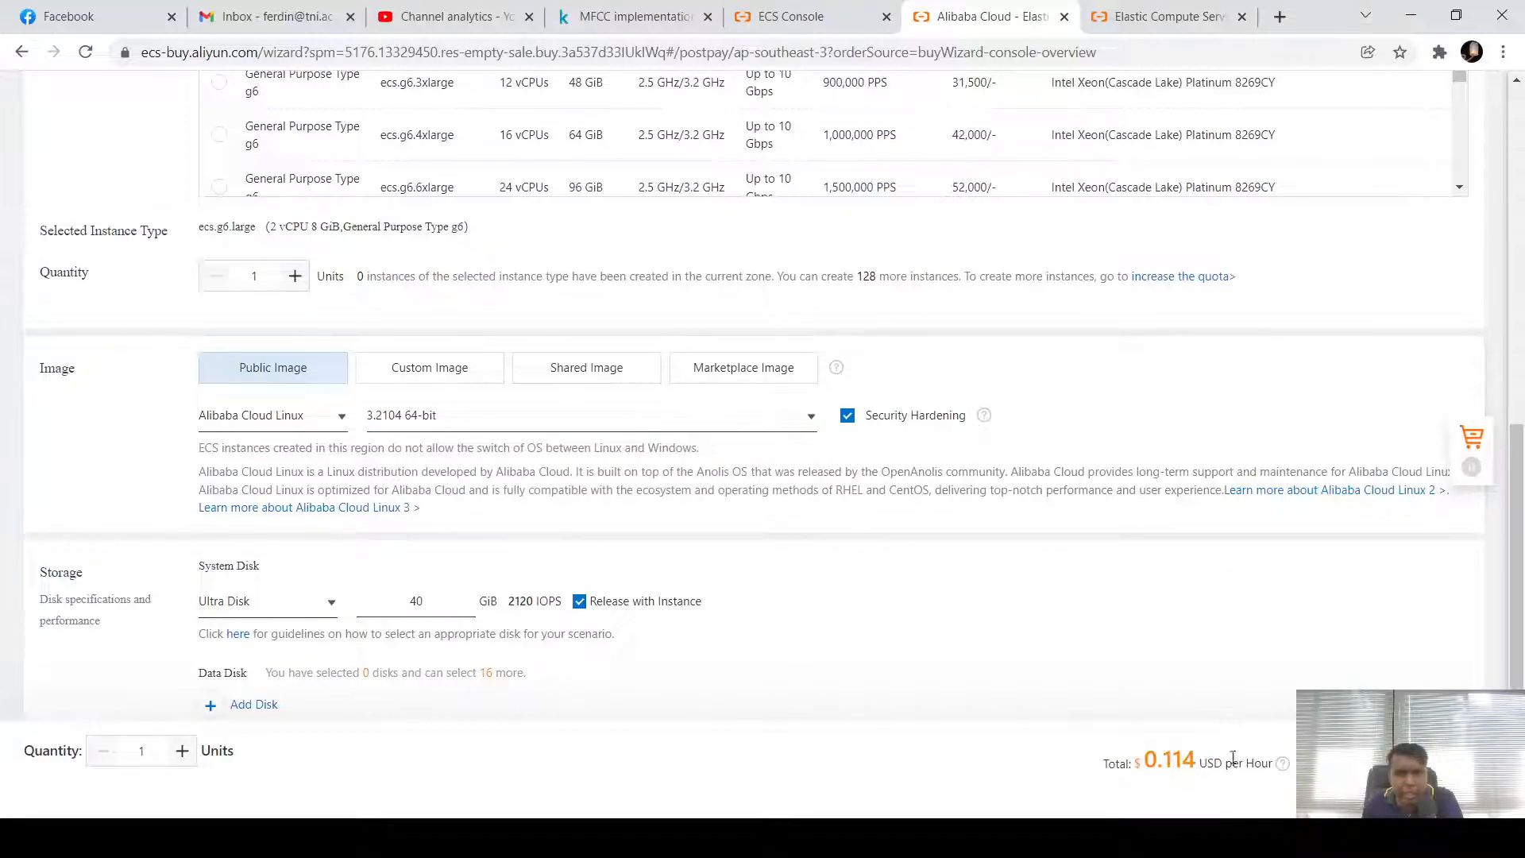
scroll(401, 635, "down", 3)
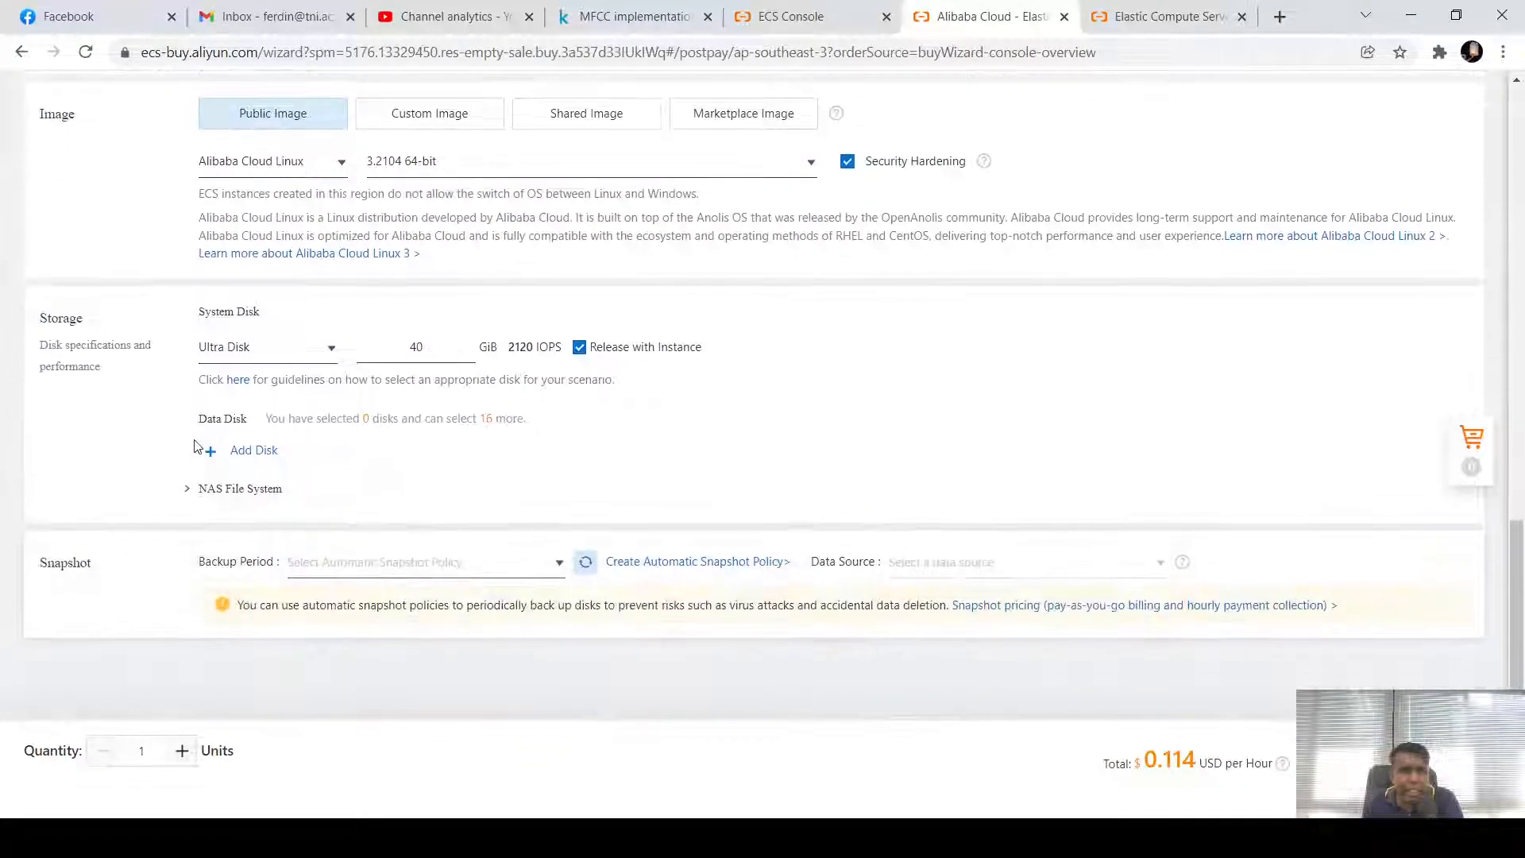
Try a Standard SSD system disk and highlight the resulting 0.122 USD hourly price
left_click(332, 354)
left_click(299, 415)
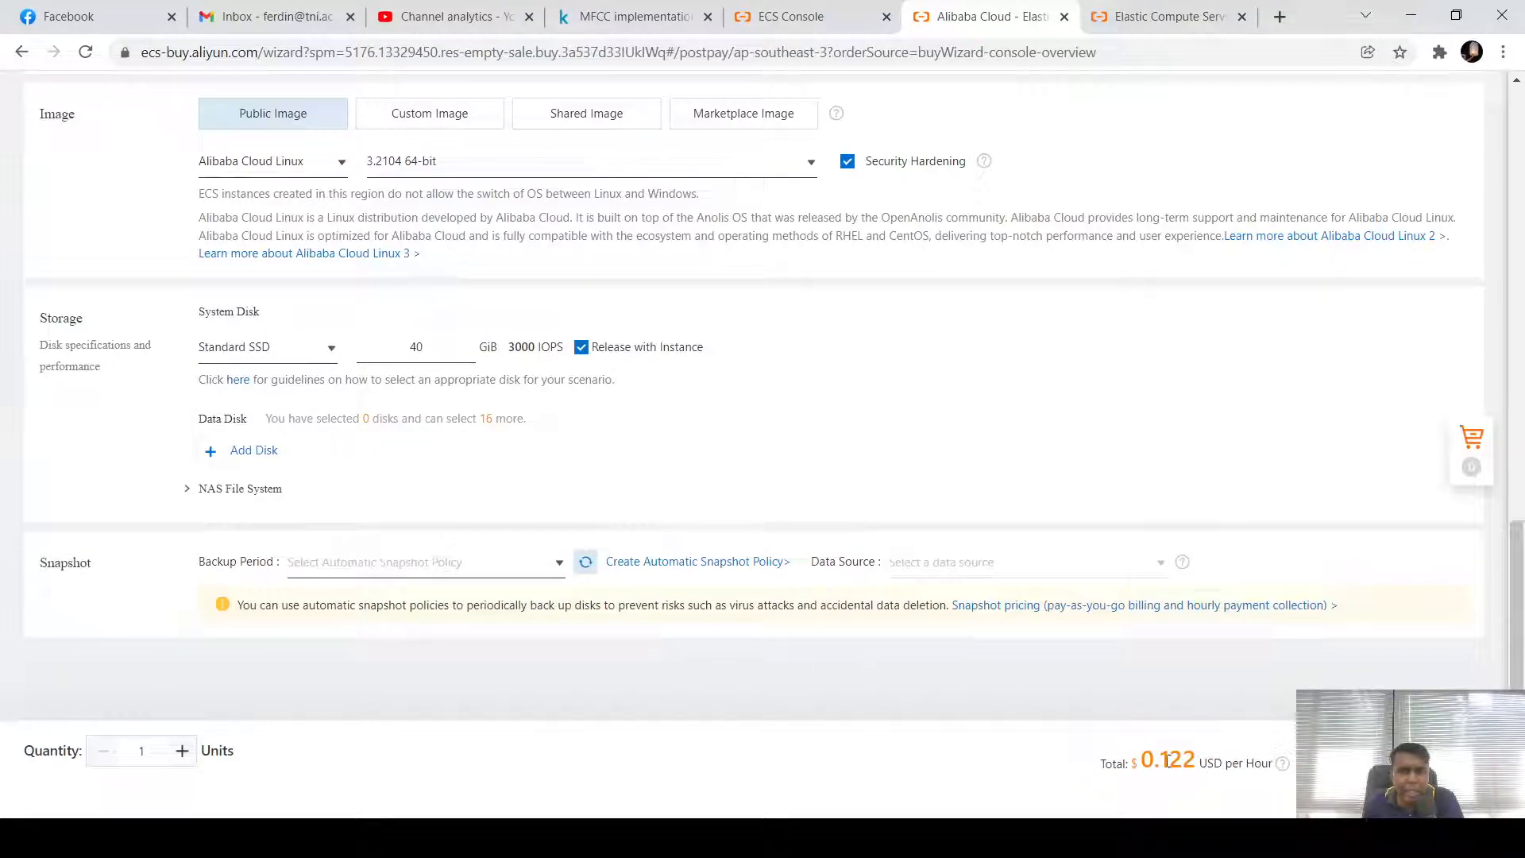
left_click_drag(1168, 760, 1197, 760)
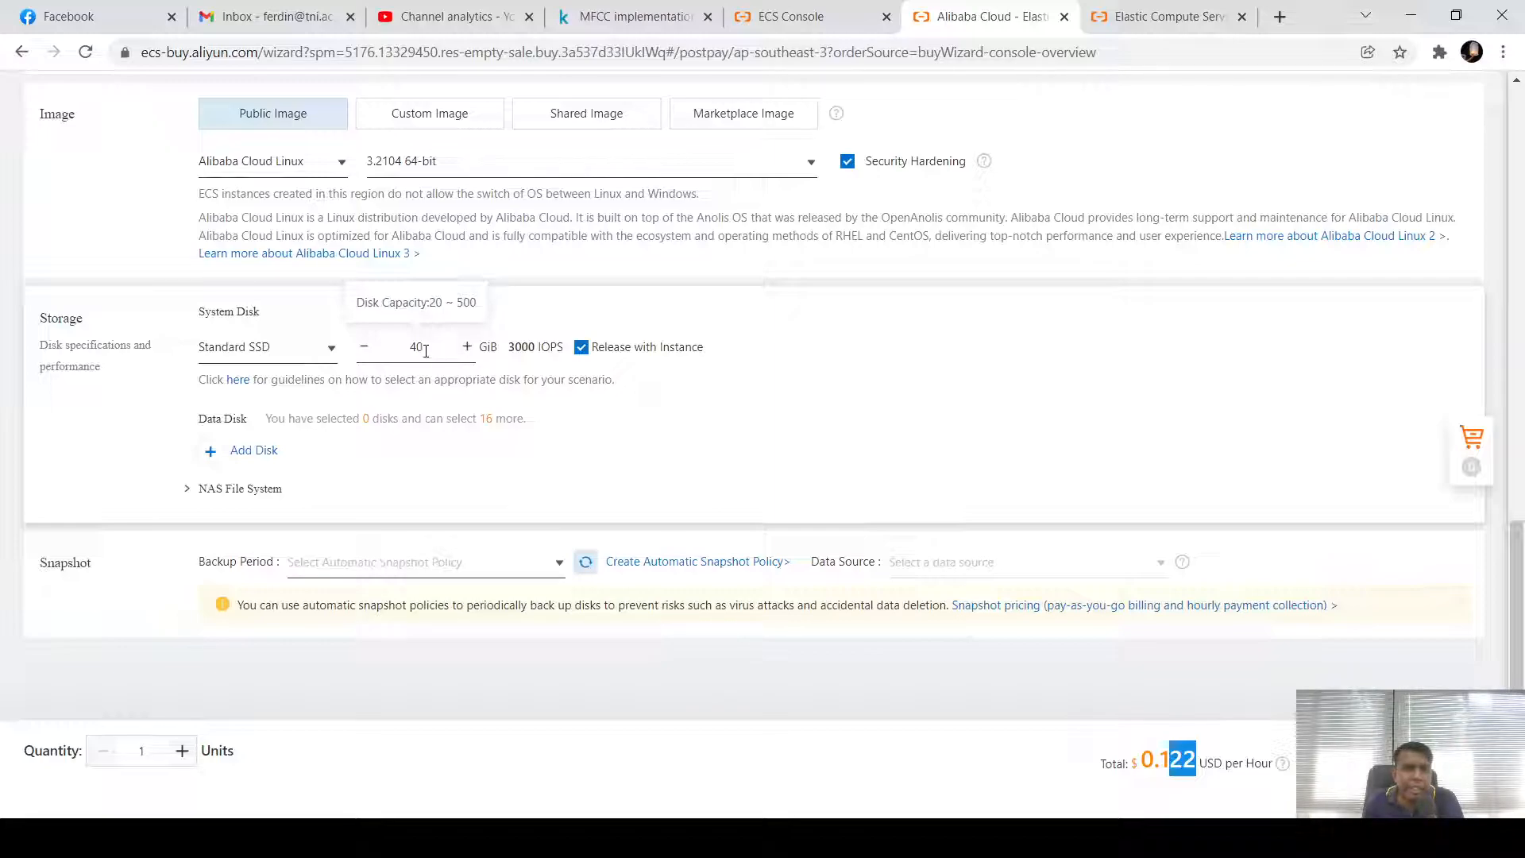
Revert the system disk to Ultra Disk and continue to the Networking step
left_click(331, 351)
left_click(292, 382)
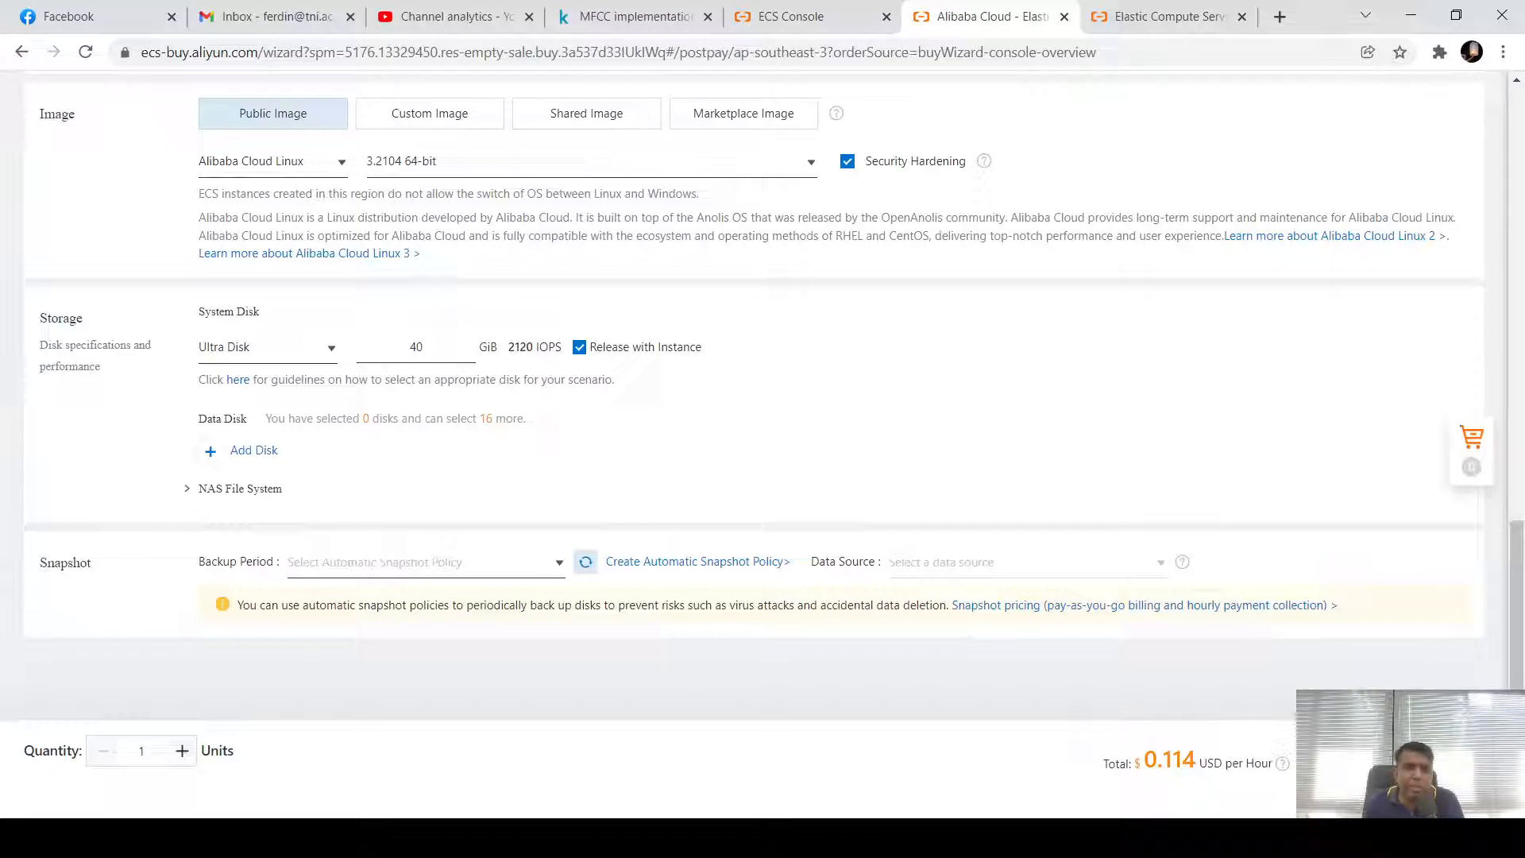
left_click(1359, 761)
scroll(436, 403, "up", 5)
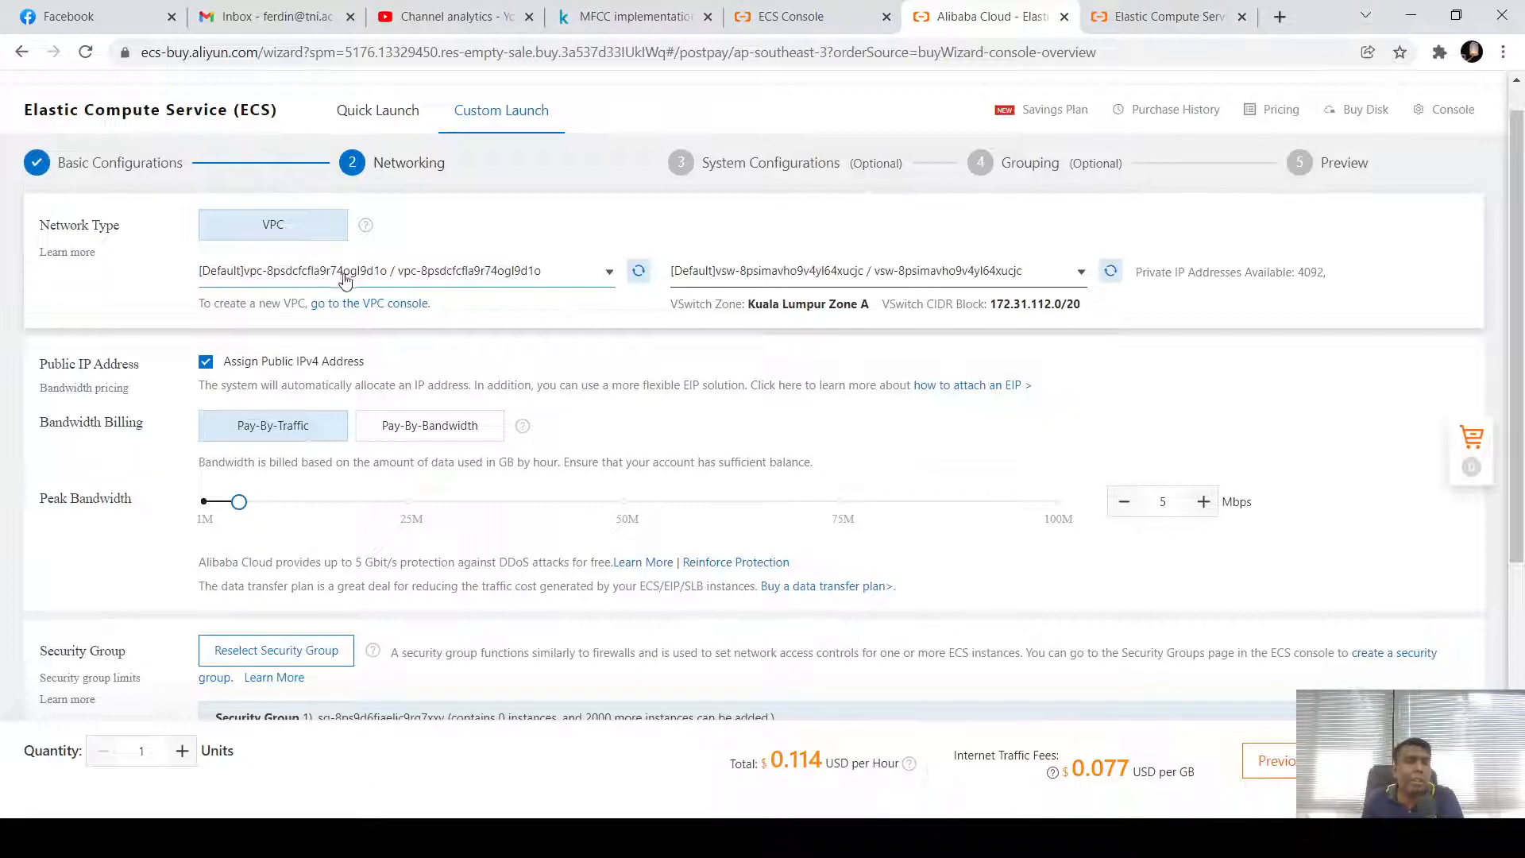
left_click(609, 273)
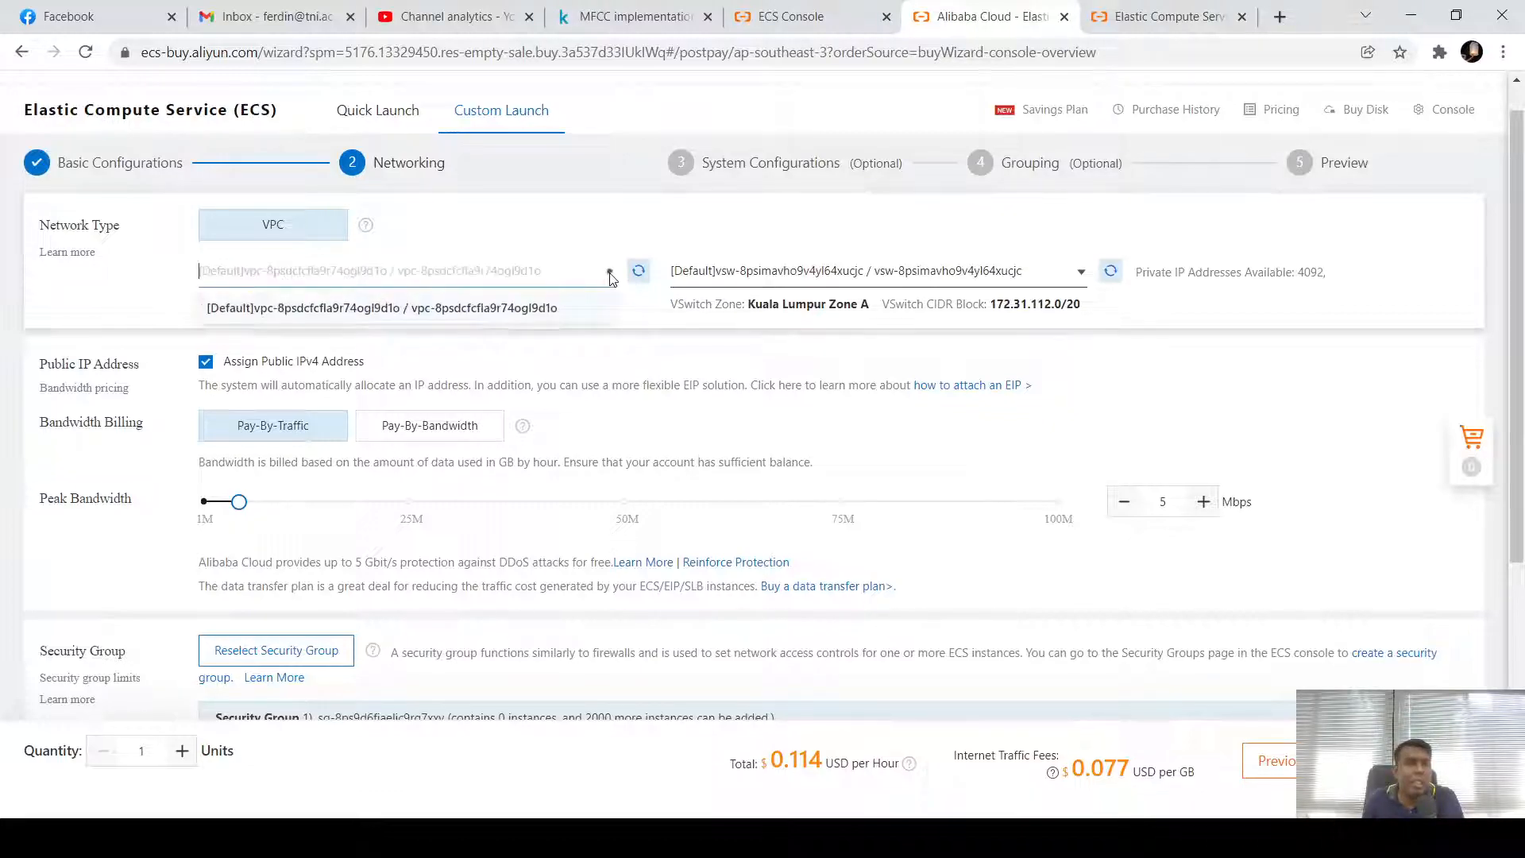
left_click(547, 339)
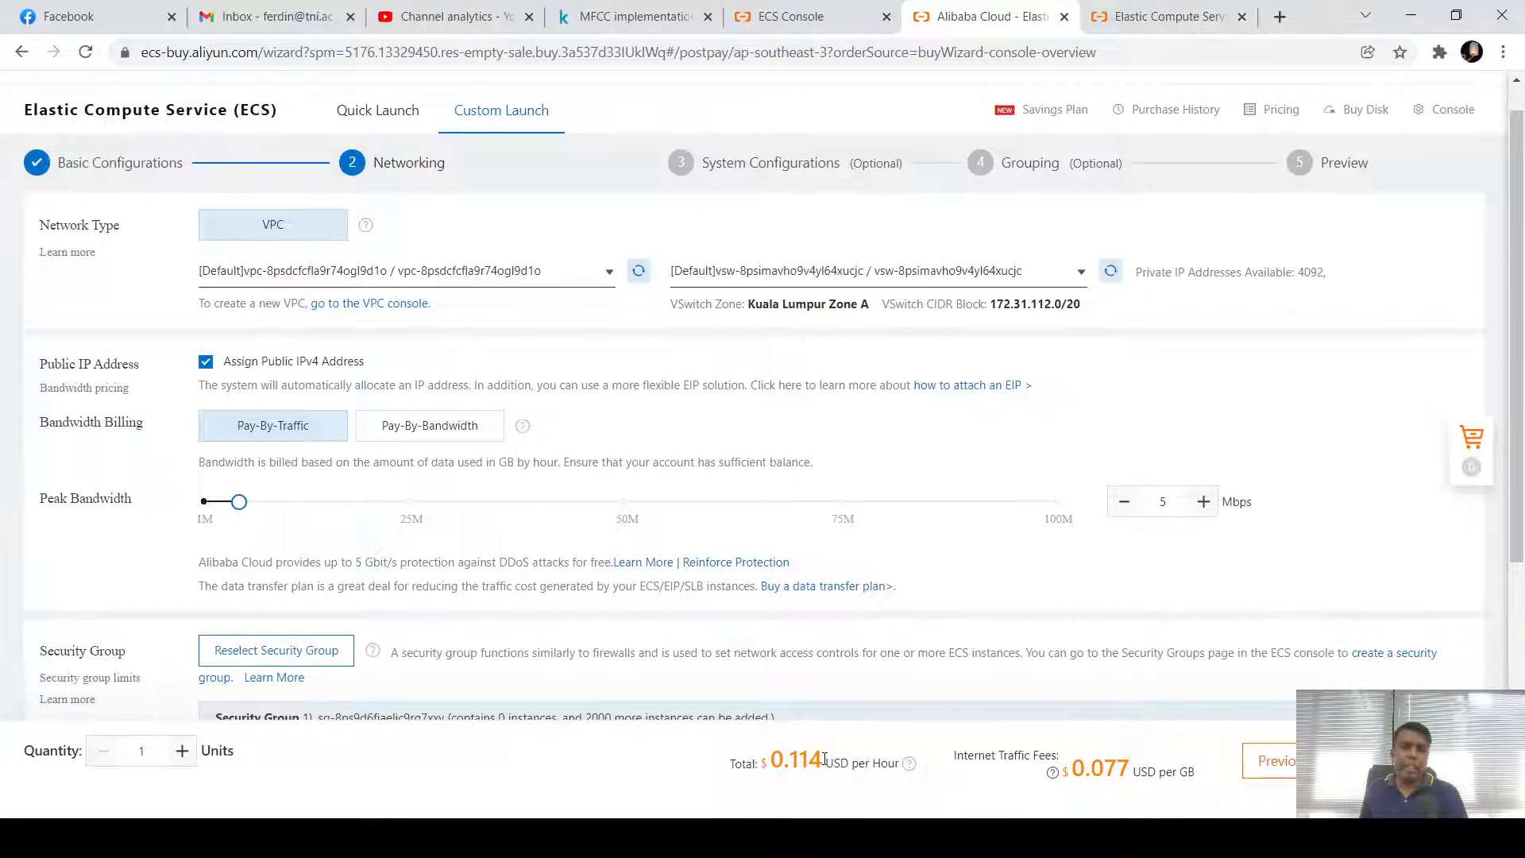
left_click_drag(824, 759, 770, 759)
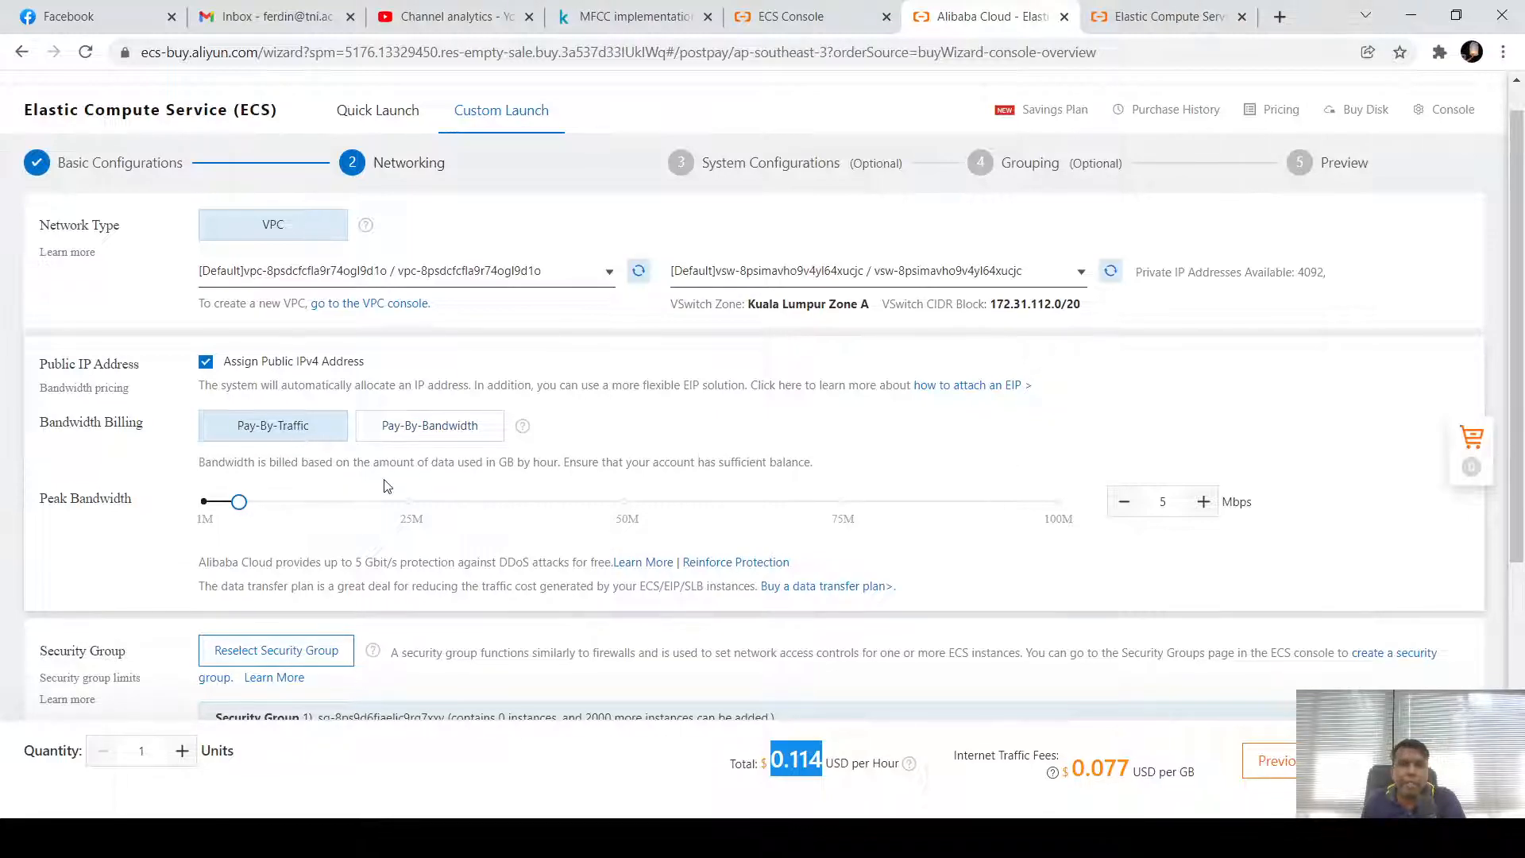
scroll(377, 480, "down", 4)
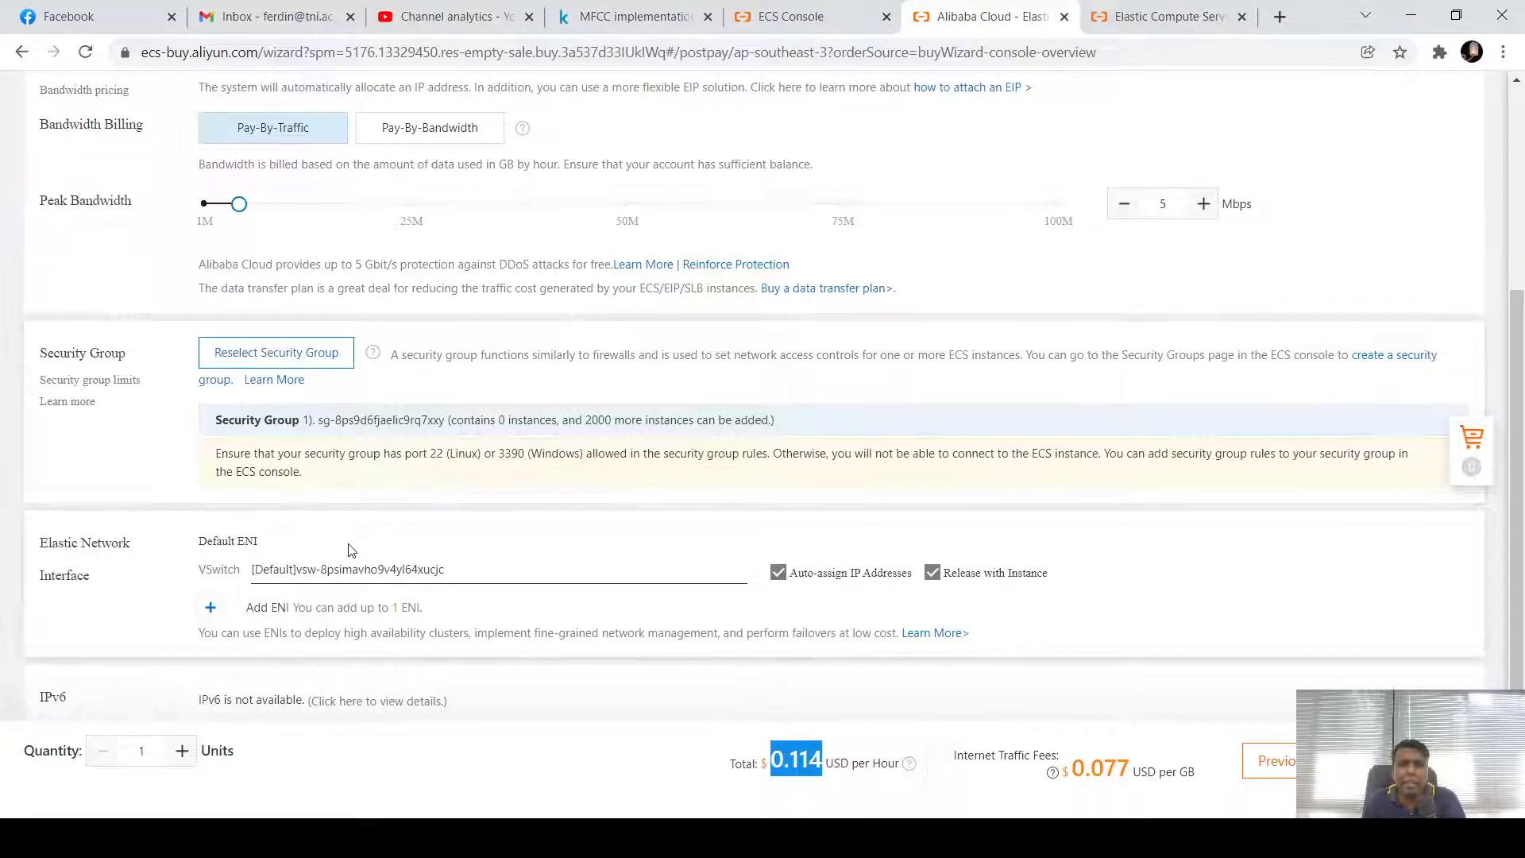
scroll(288, 580, "down", 1)
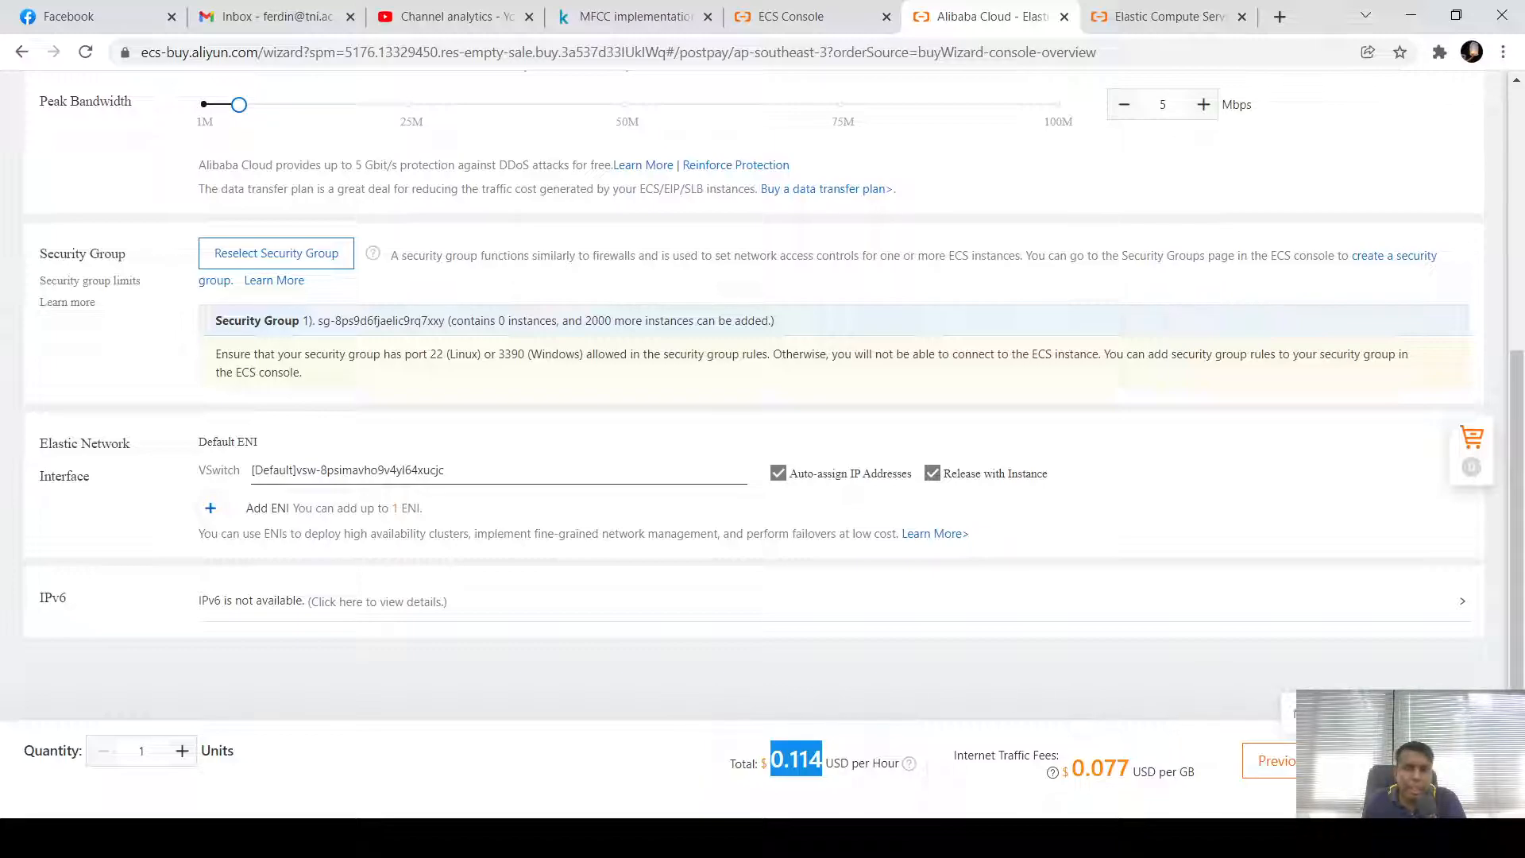
Advance to System Configurations and confirm the Key Pair list is empty
left_click(1391, 761)
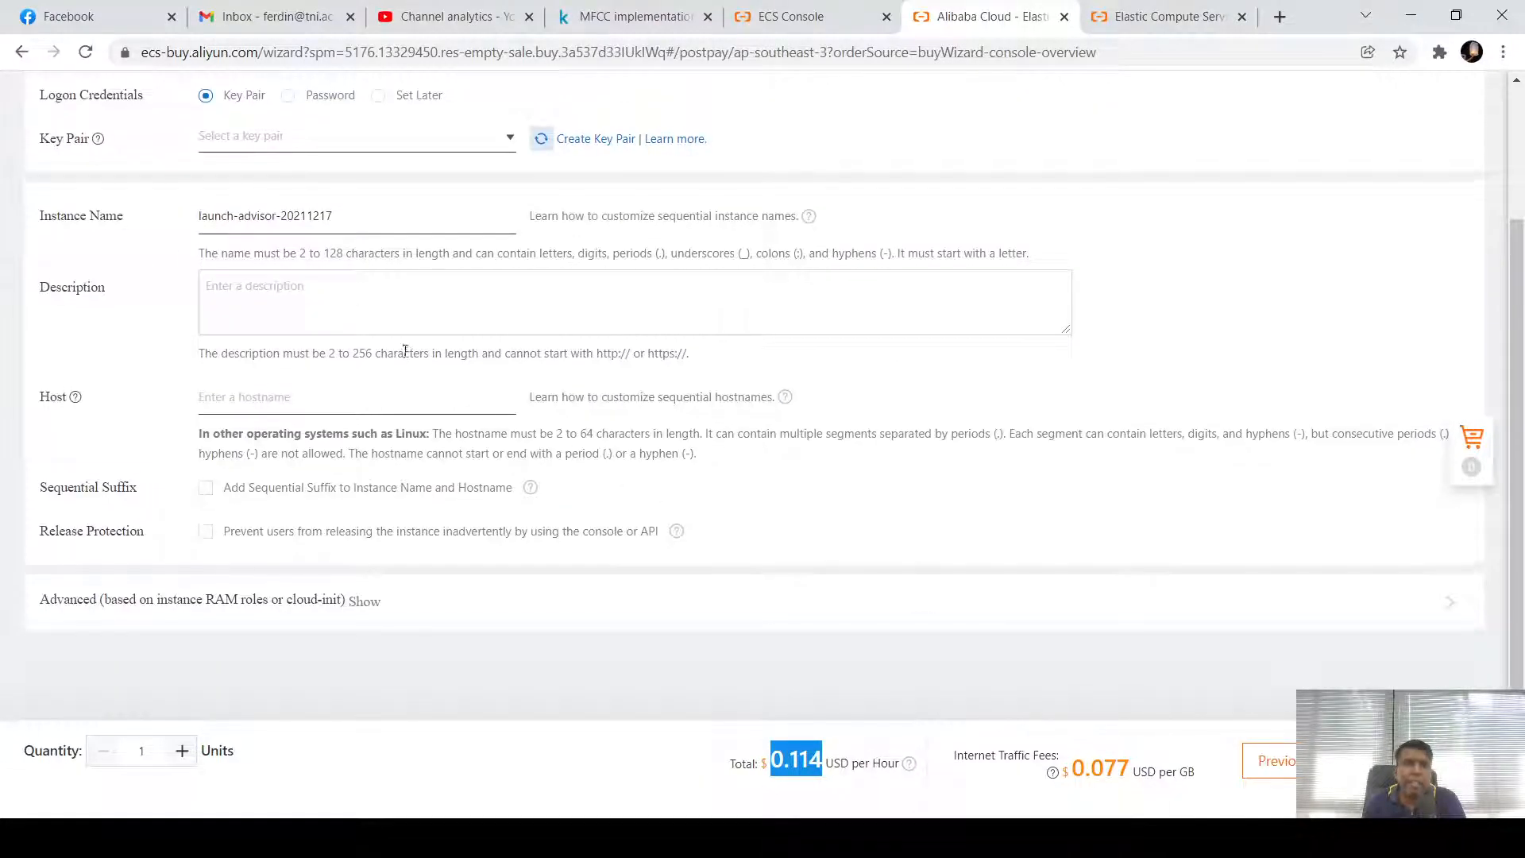
scroll(405, 350, "up", 3)
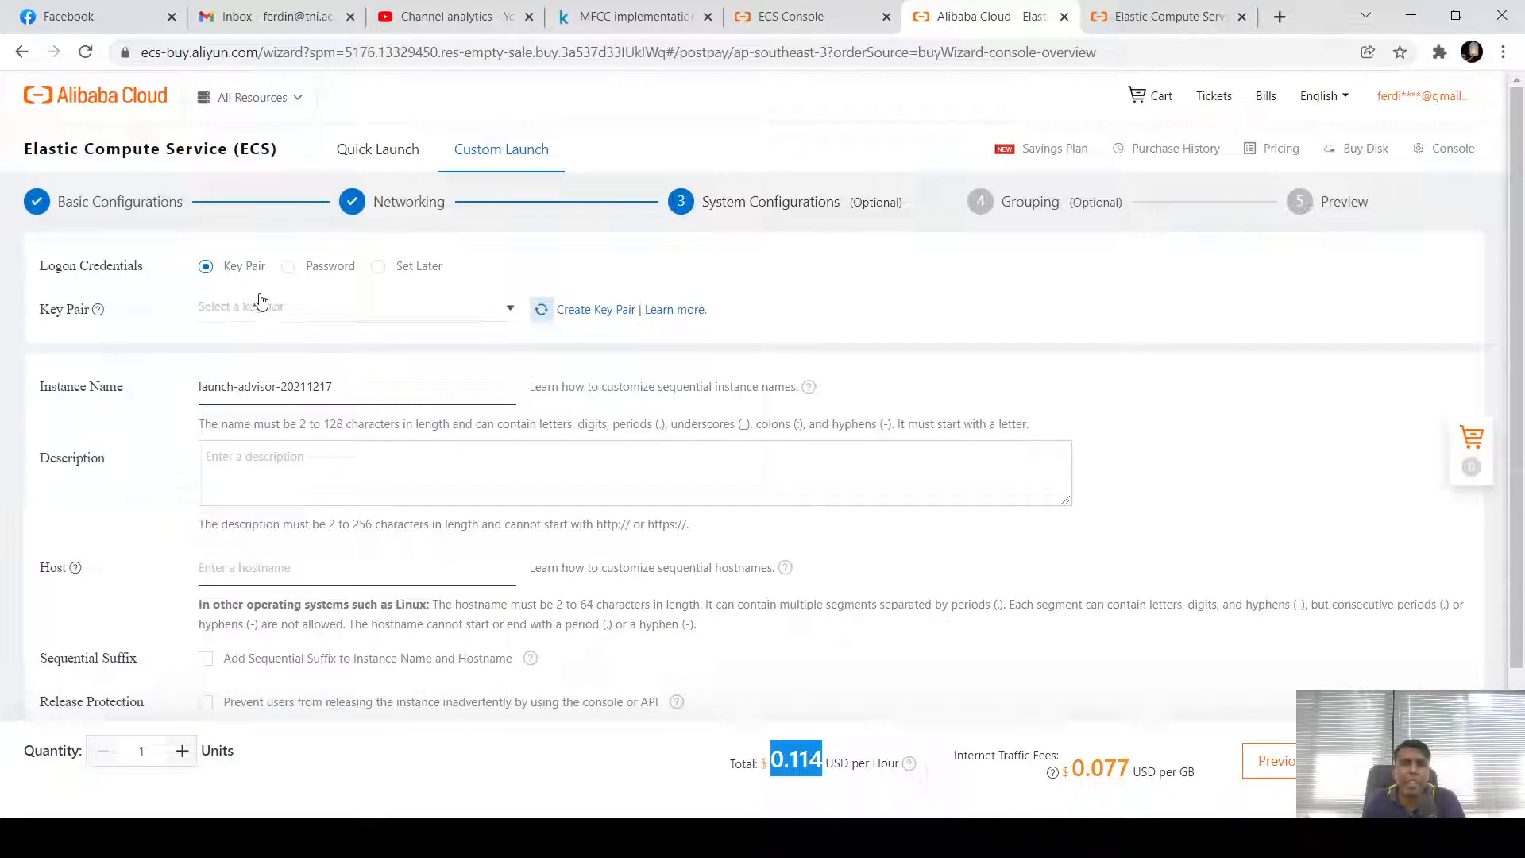
left_click(510, 309)
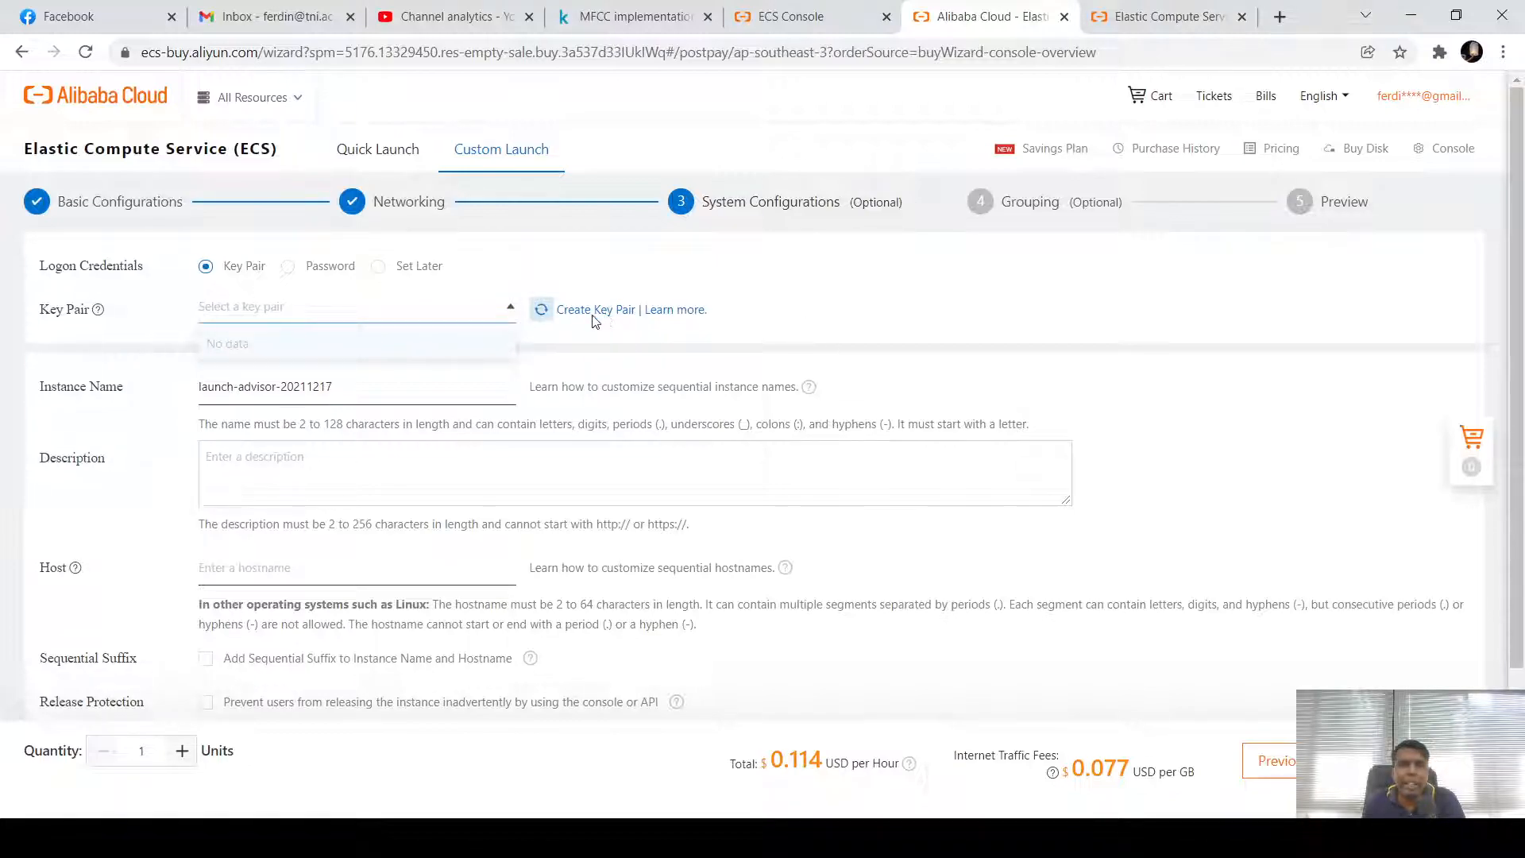
left_click(911, 325)
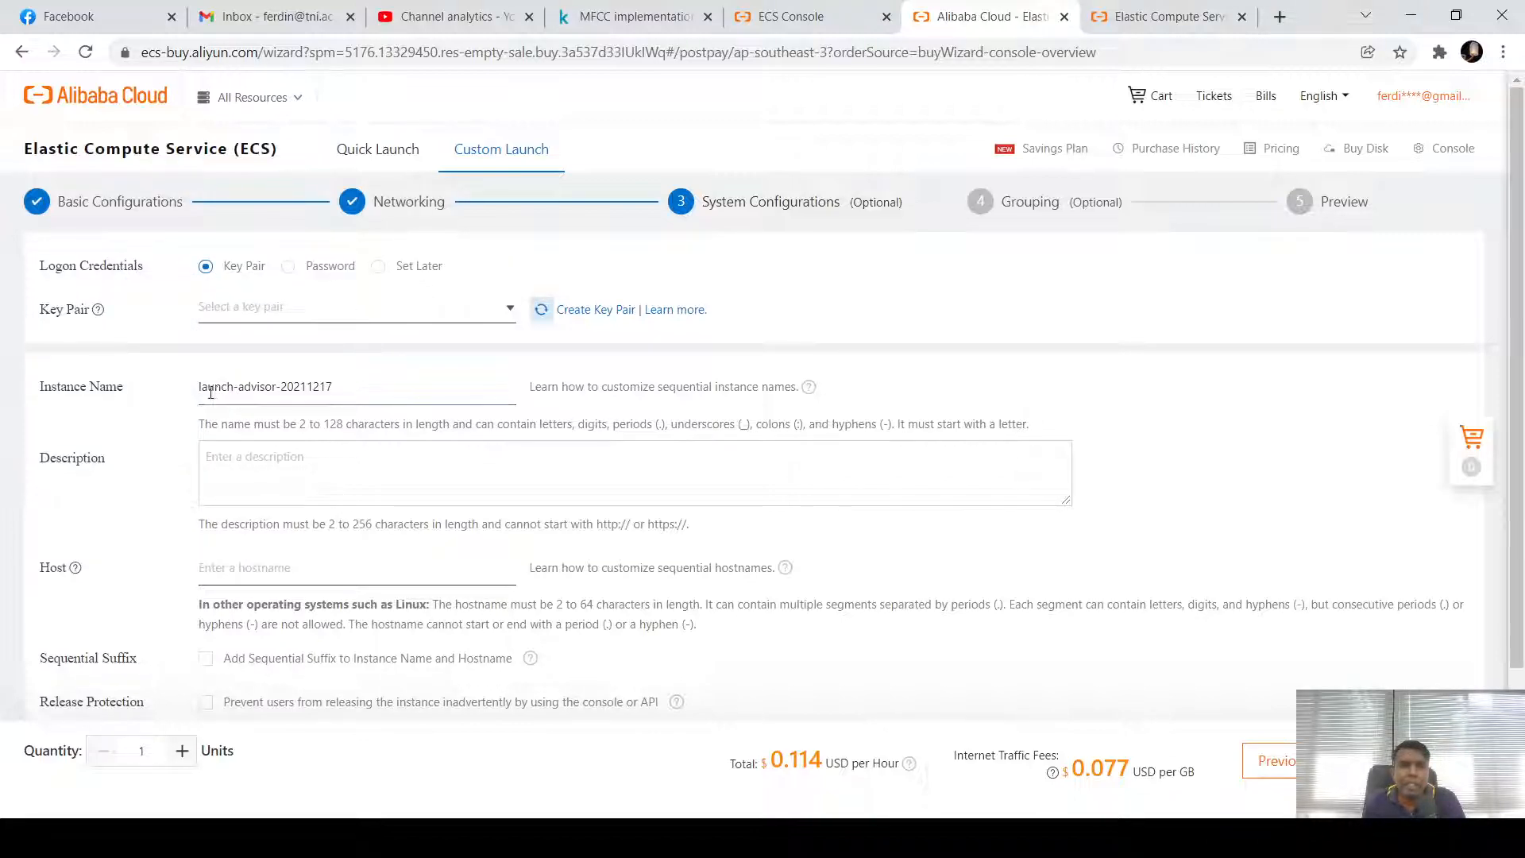
Select part of the default instance name launch-advisor-20211217 and type a user name into the field
left_click_drag(200, 389, 336, 389)
left_click(339, 388)
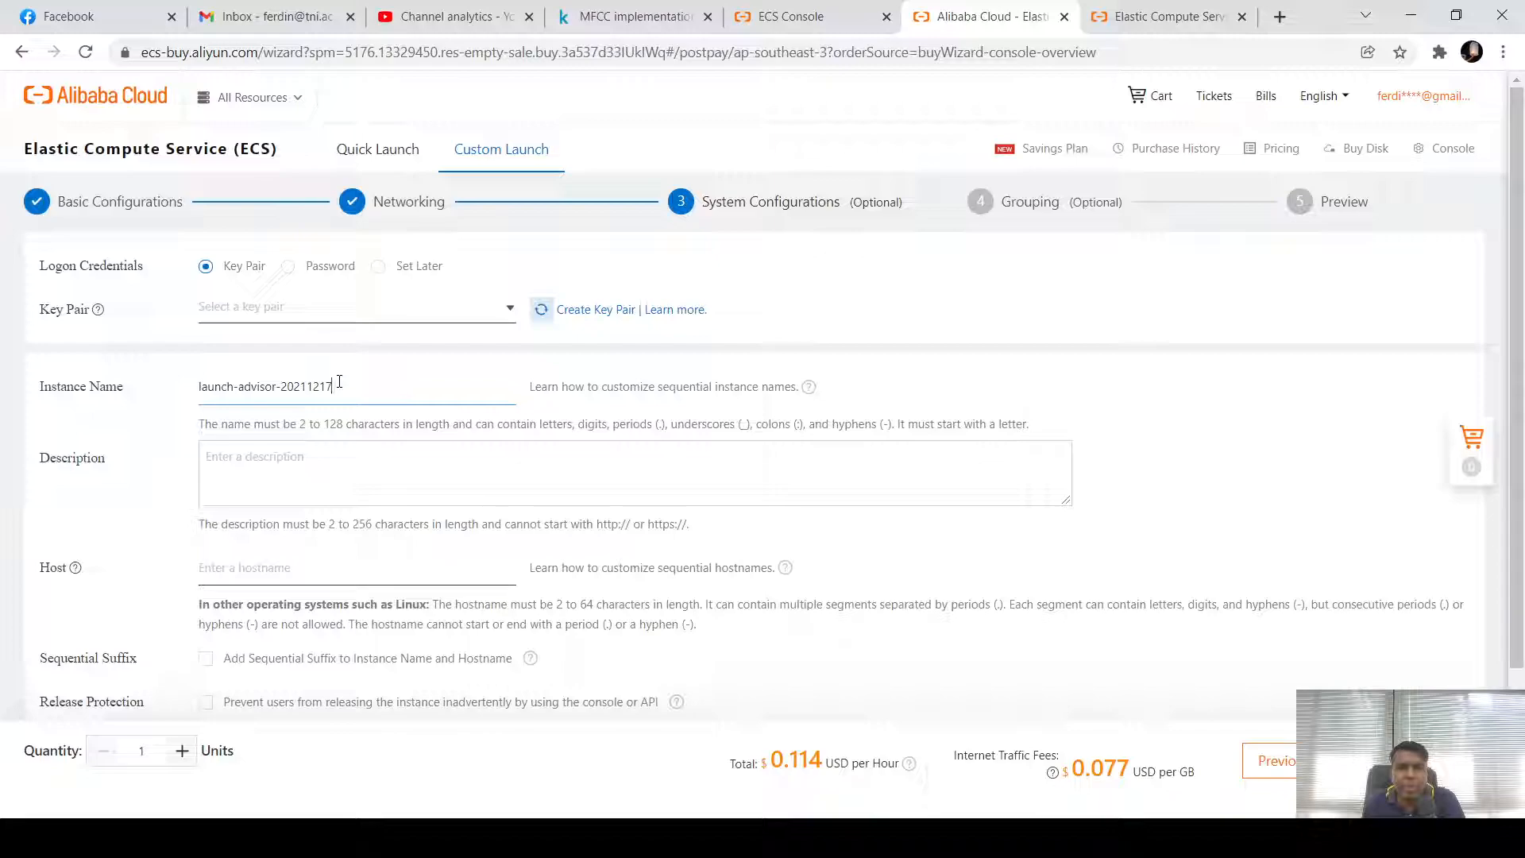
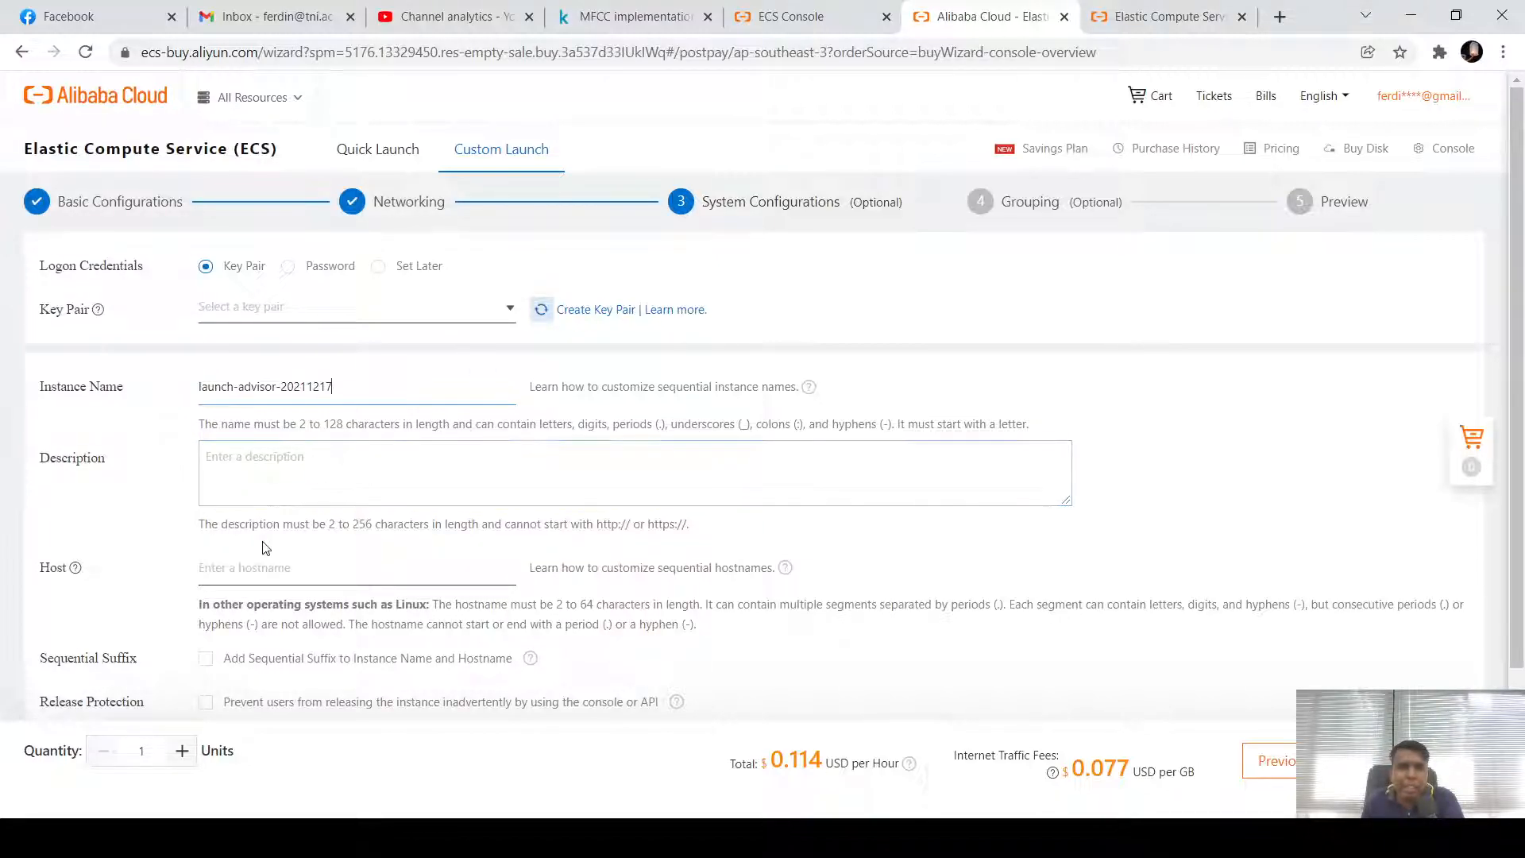
scroll(265, 548, "down", 2)
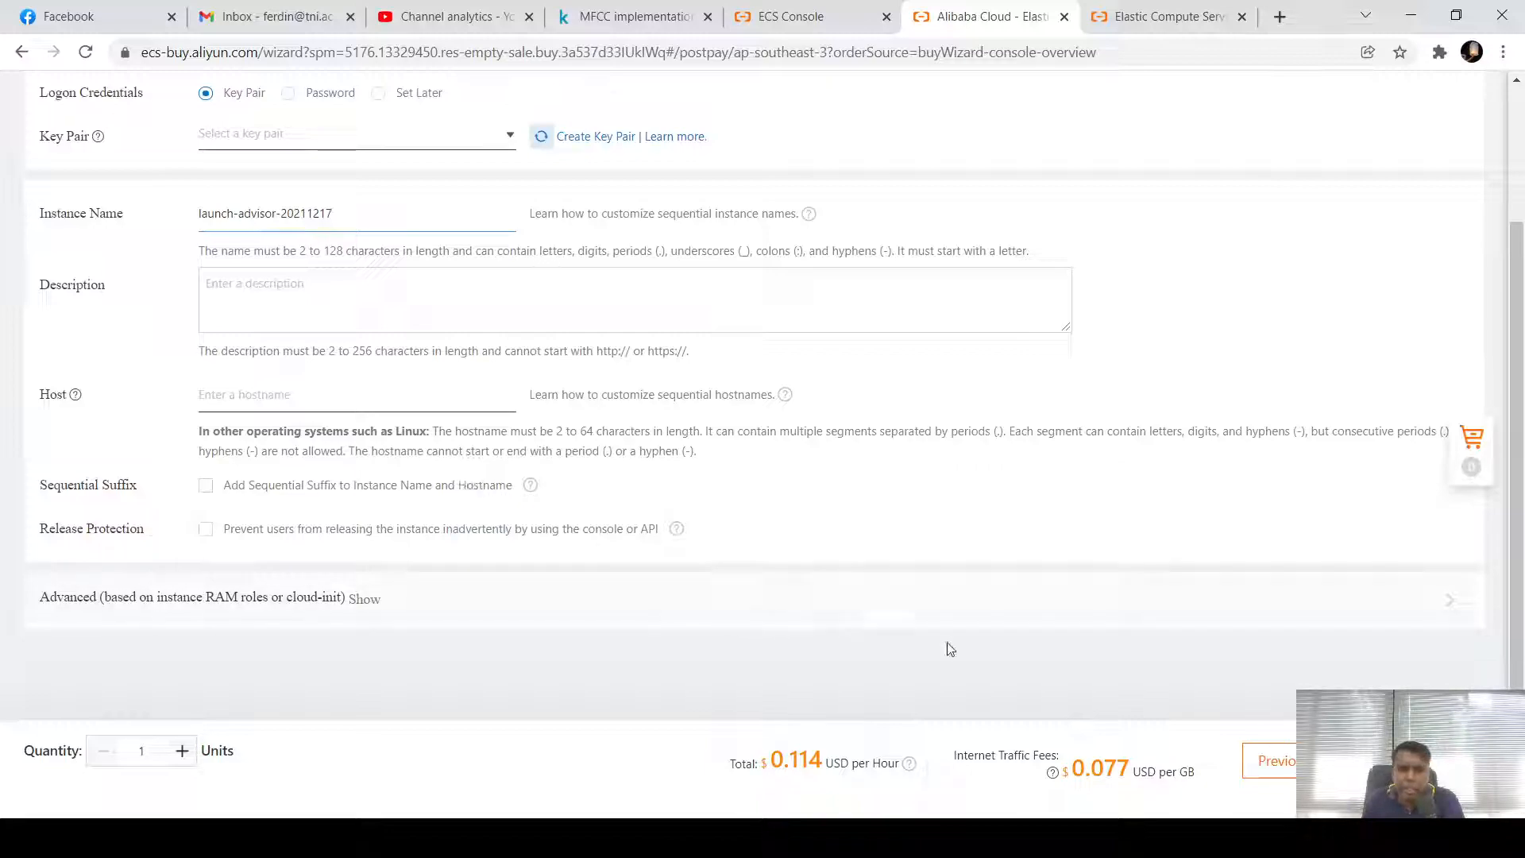
mouse_move(780, 769)
Leave Grouping's Tags and Resource Group empty and continue to the Preview summary at 0.114 USD/hour
left_click(1373, 761)
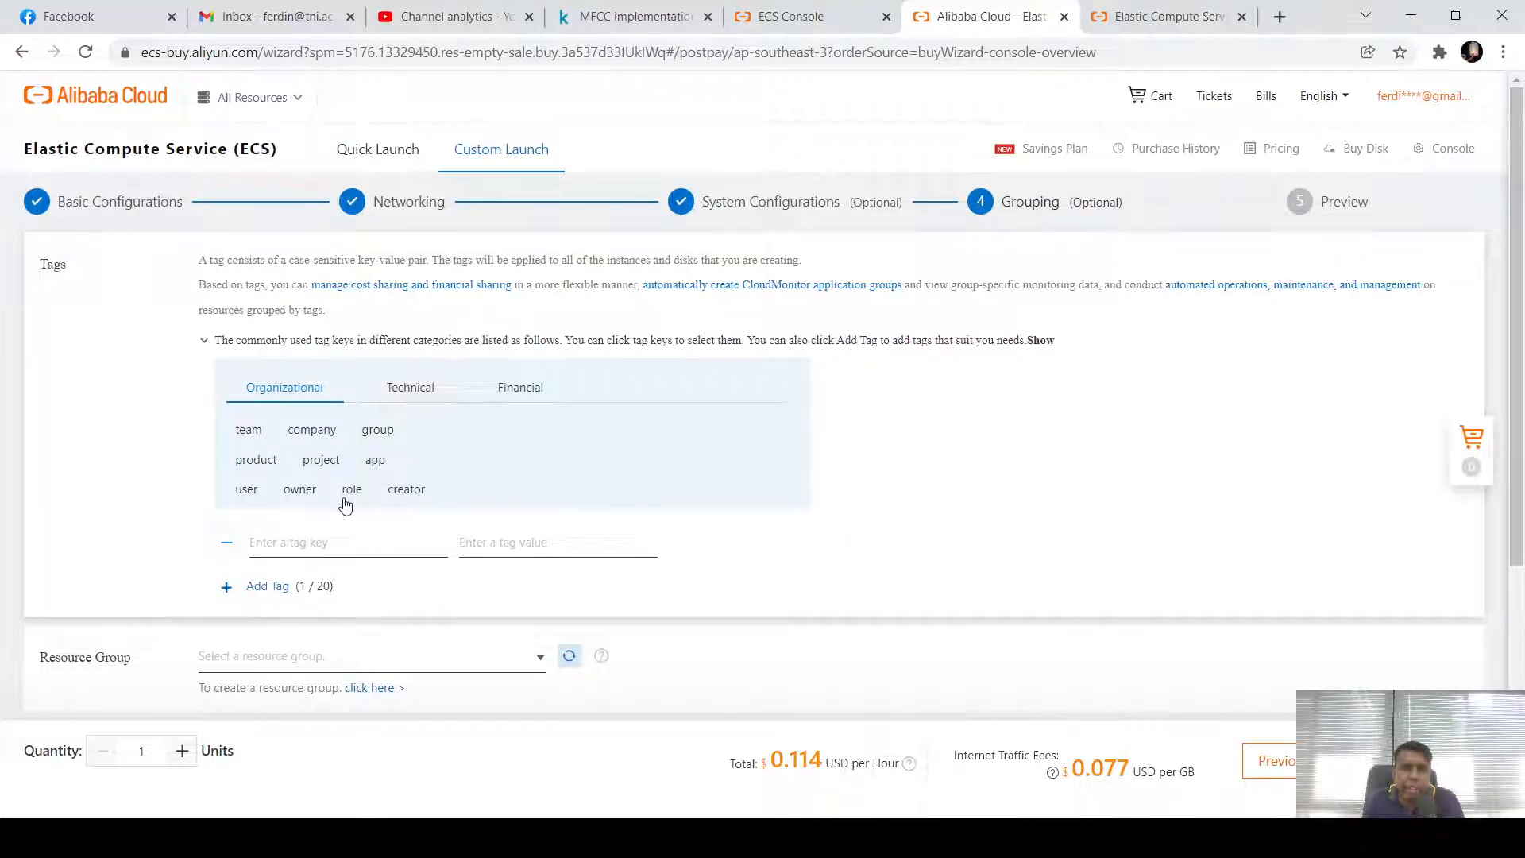
scroll(239, 476, "down", 5)
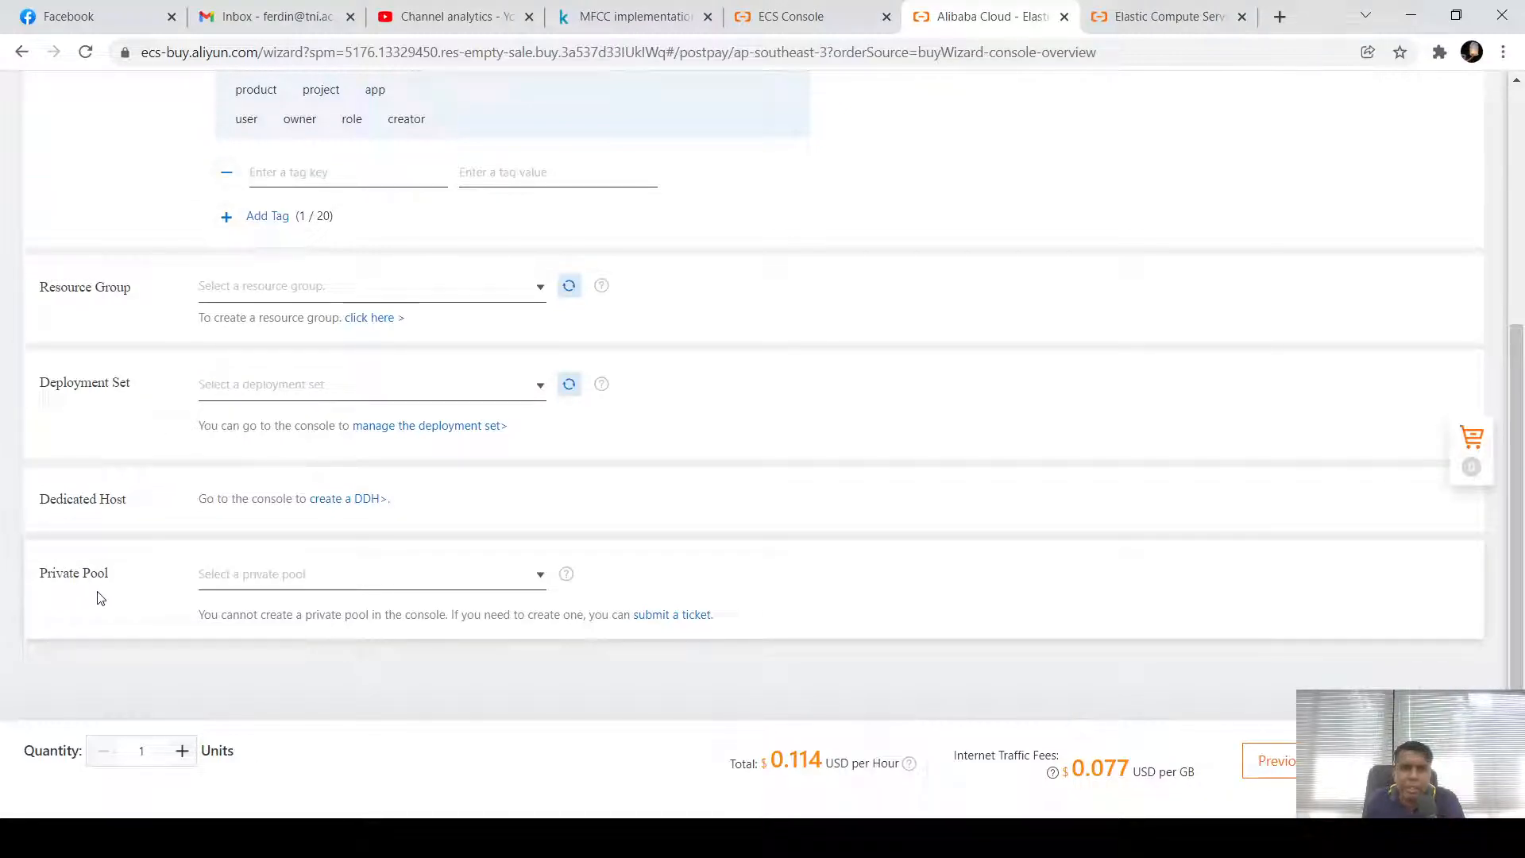
scroll(591, 524, "up", 5)
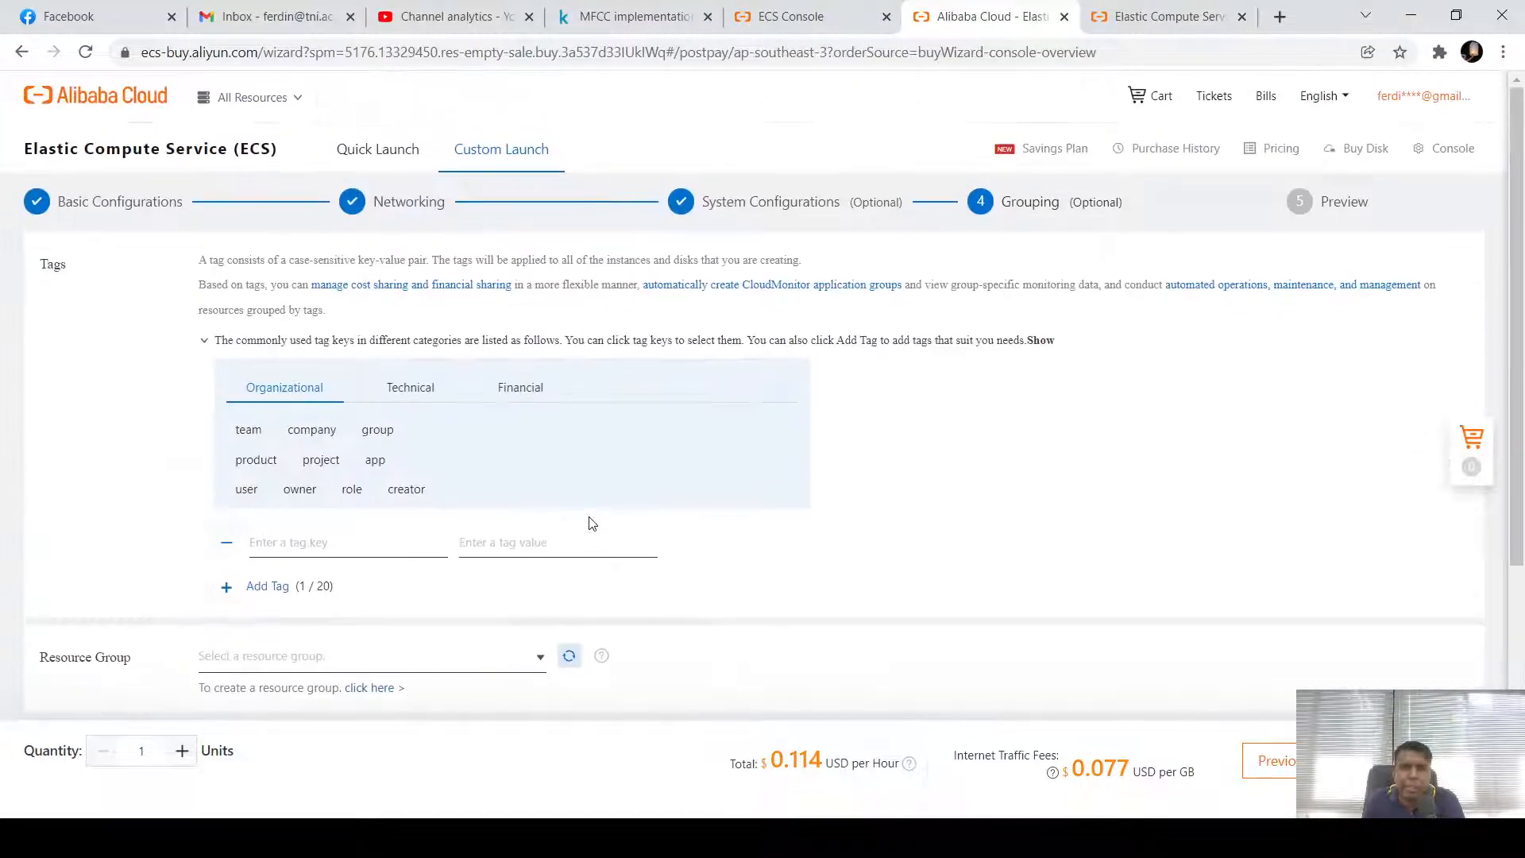
scroll(657, 501, "down", 5)
scroll(656, 502, "up", 5)
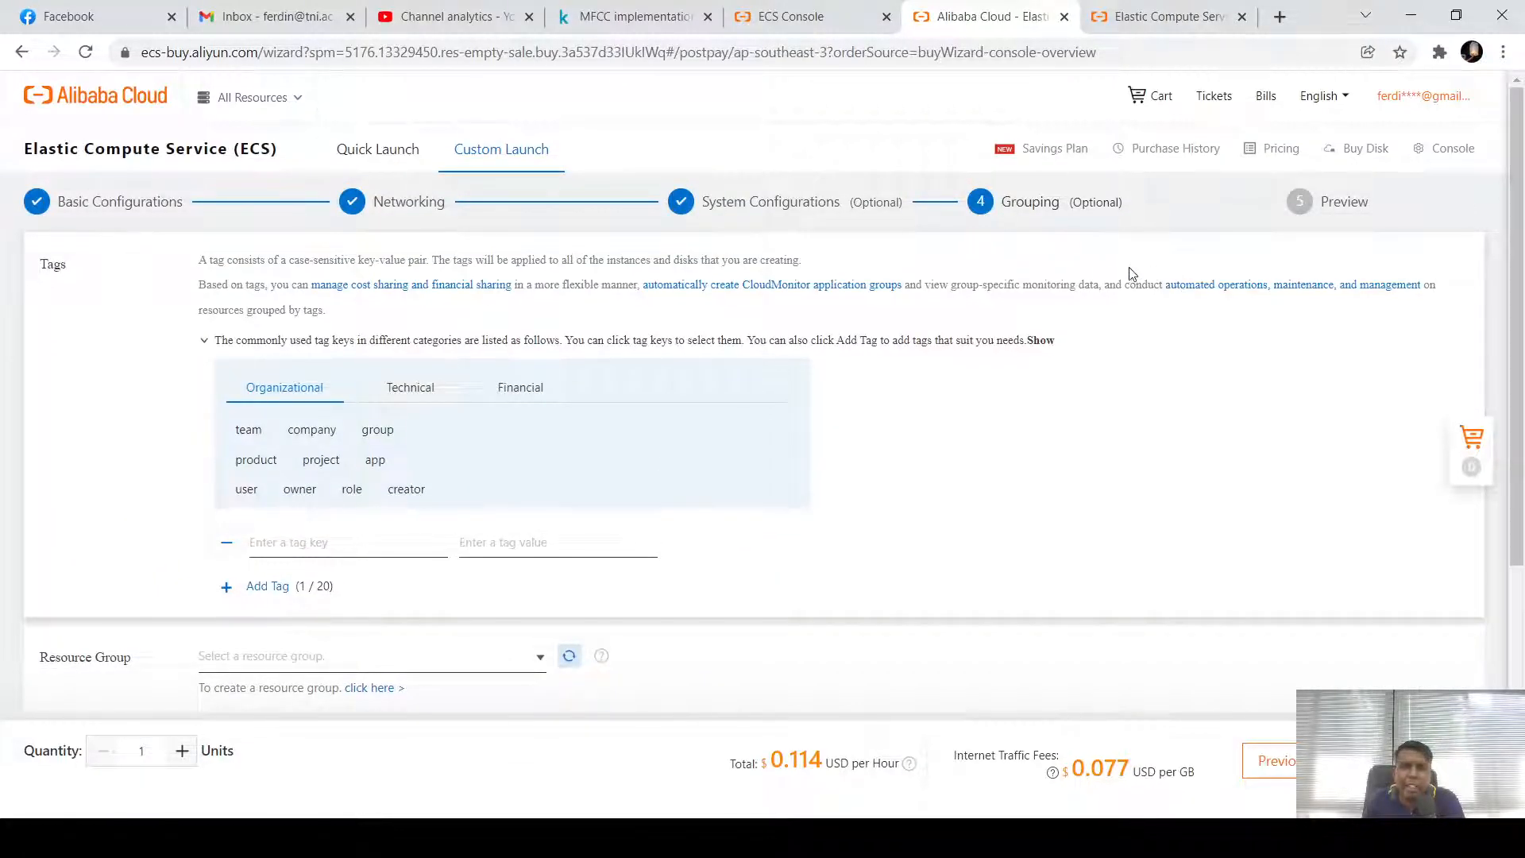
left_click_drag(709, 205, 849, 205)
left_click_drag(1007, 204, 1118, 204)
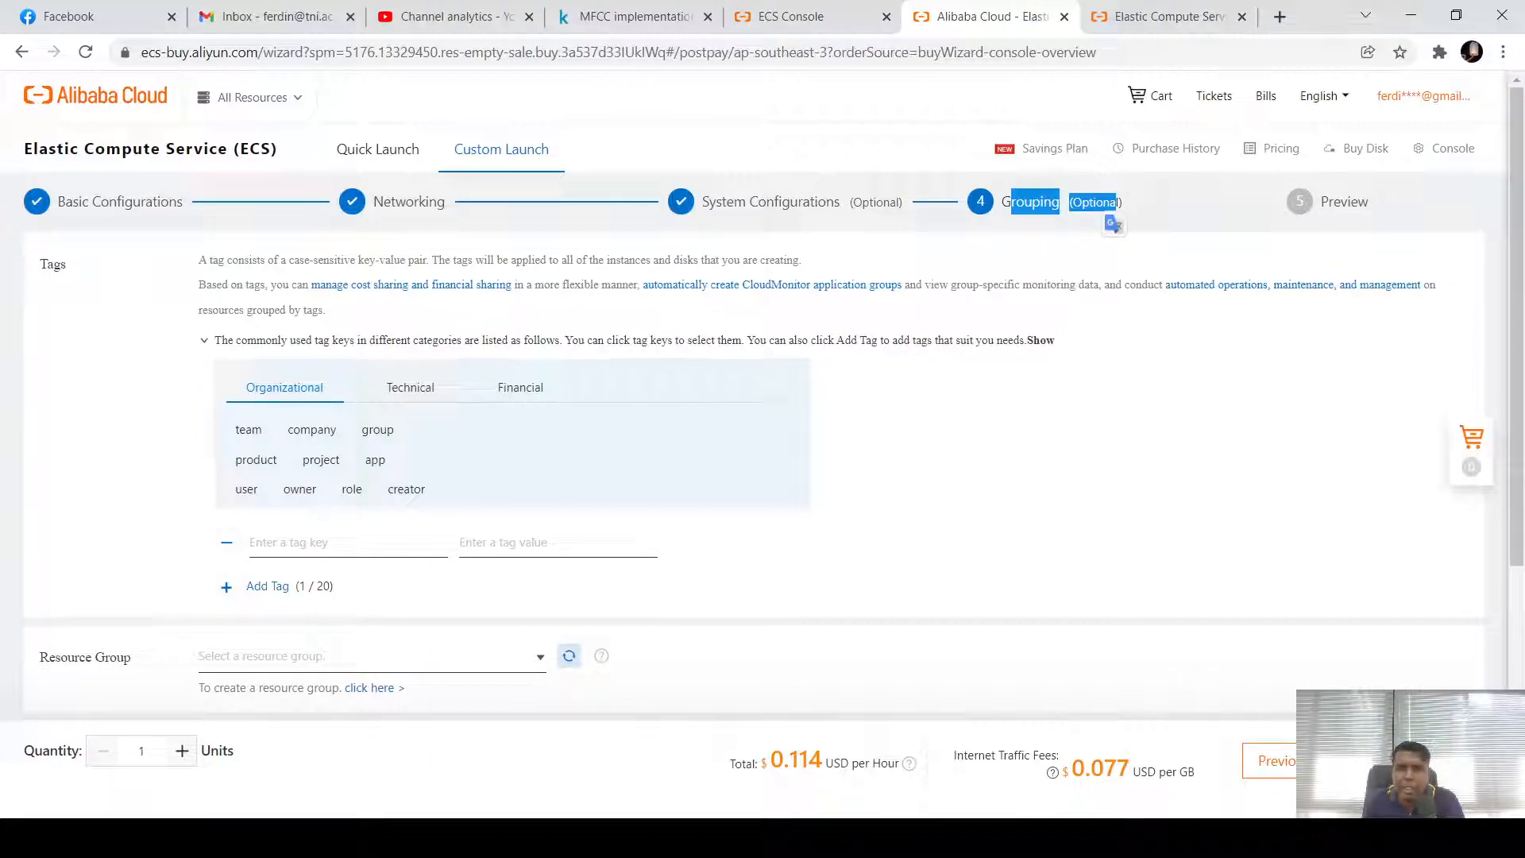
left_click(1378, 761)
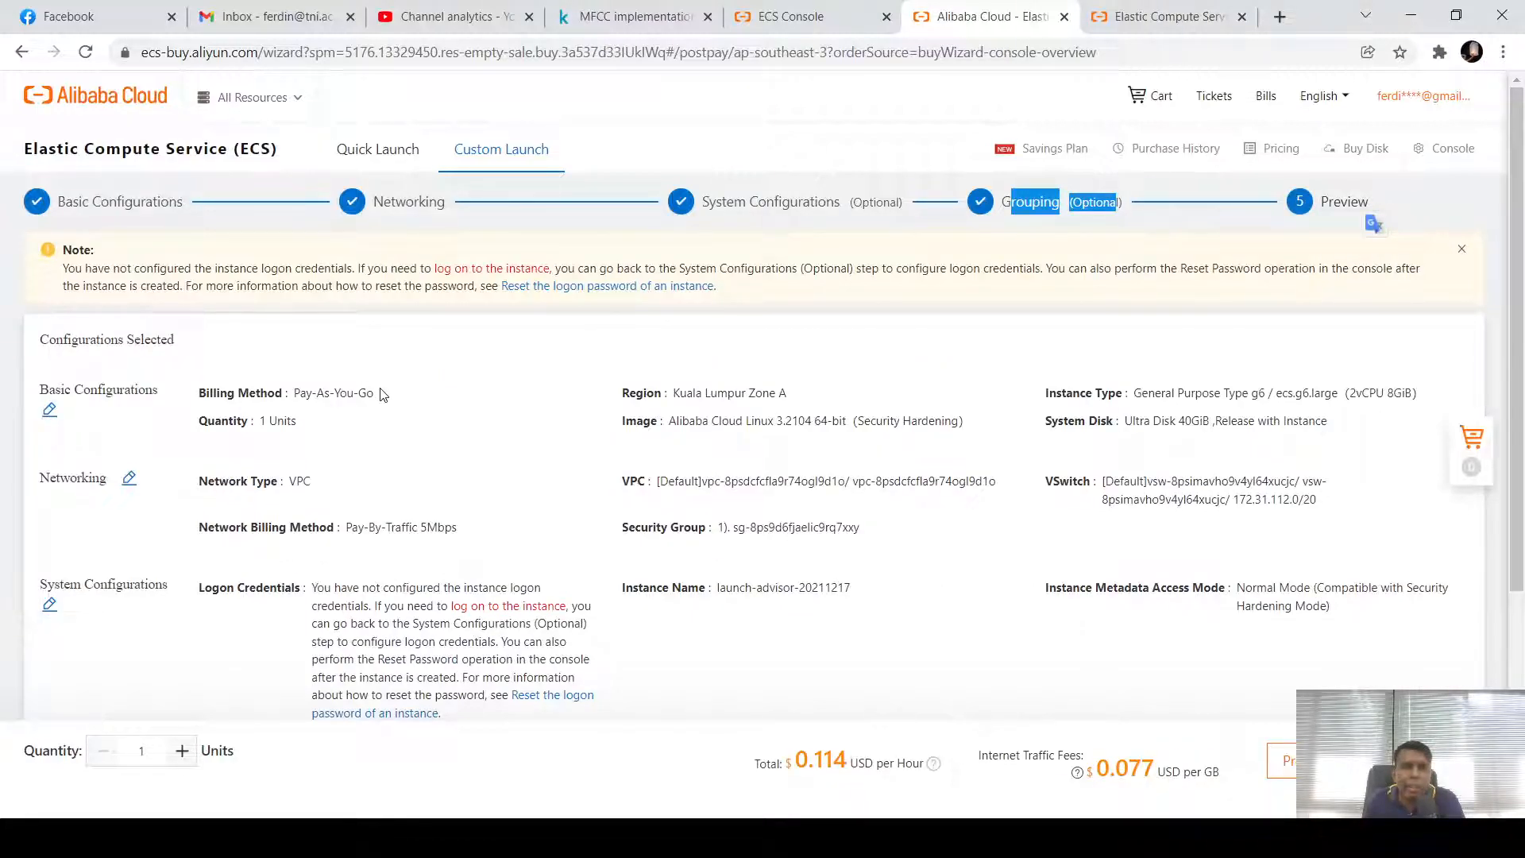
left_click(419, 402)
left_click_drag(379, 403, 294, 410)
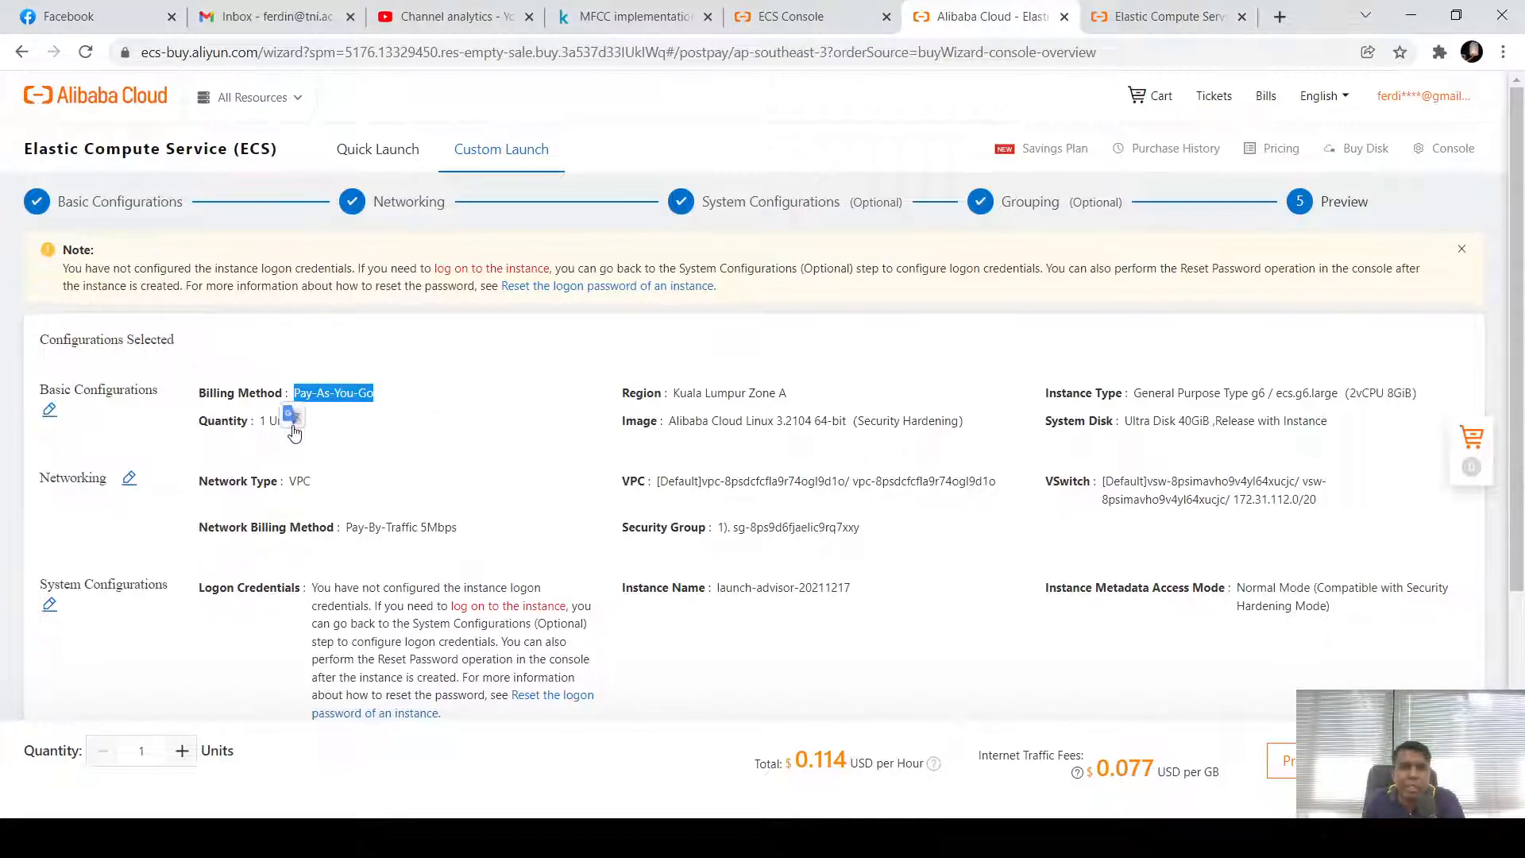
left_click(393, 446)
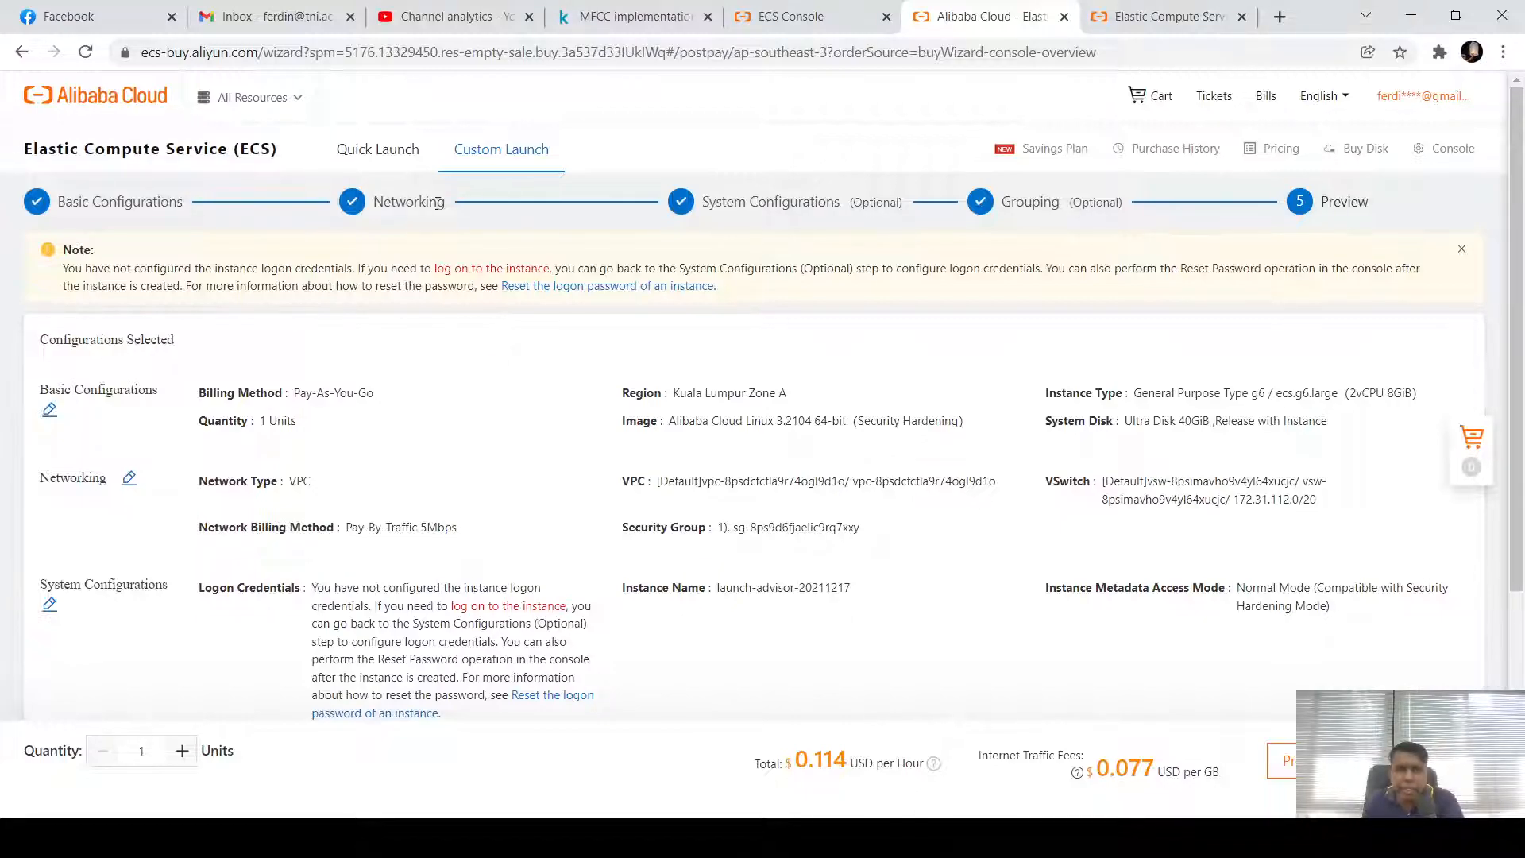
Return to Networking and review the default VPC and 5 Mbps Pay-By-Traffic bandwidth
left_click(349, 202)
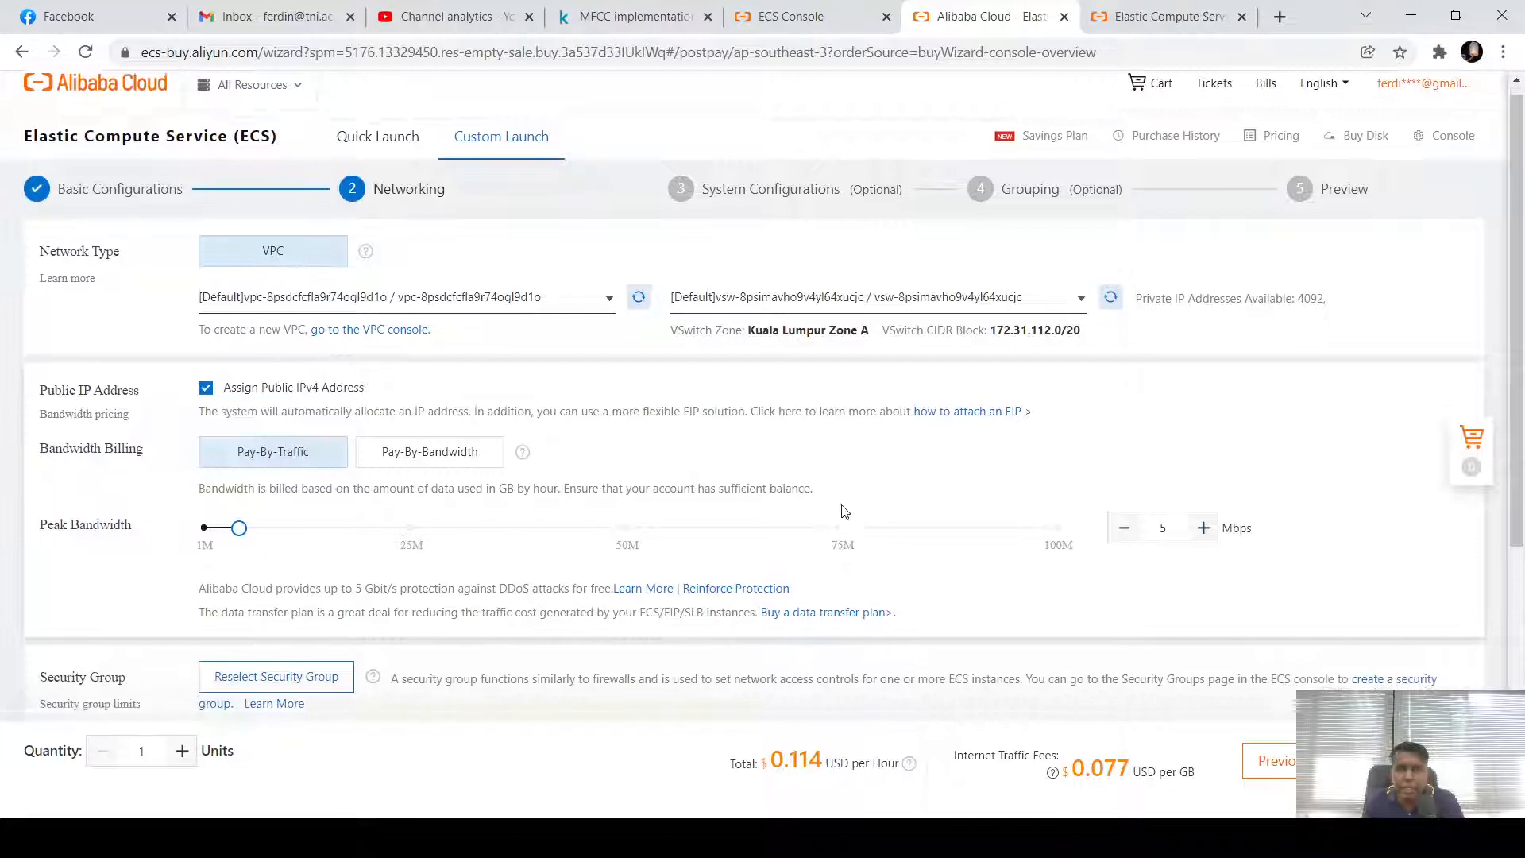
scroll(841, 508, "down", 5)
scroll(842, 509, "up", 4)
scroll(844, 511, "down", 4)
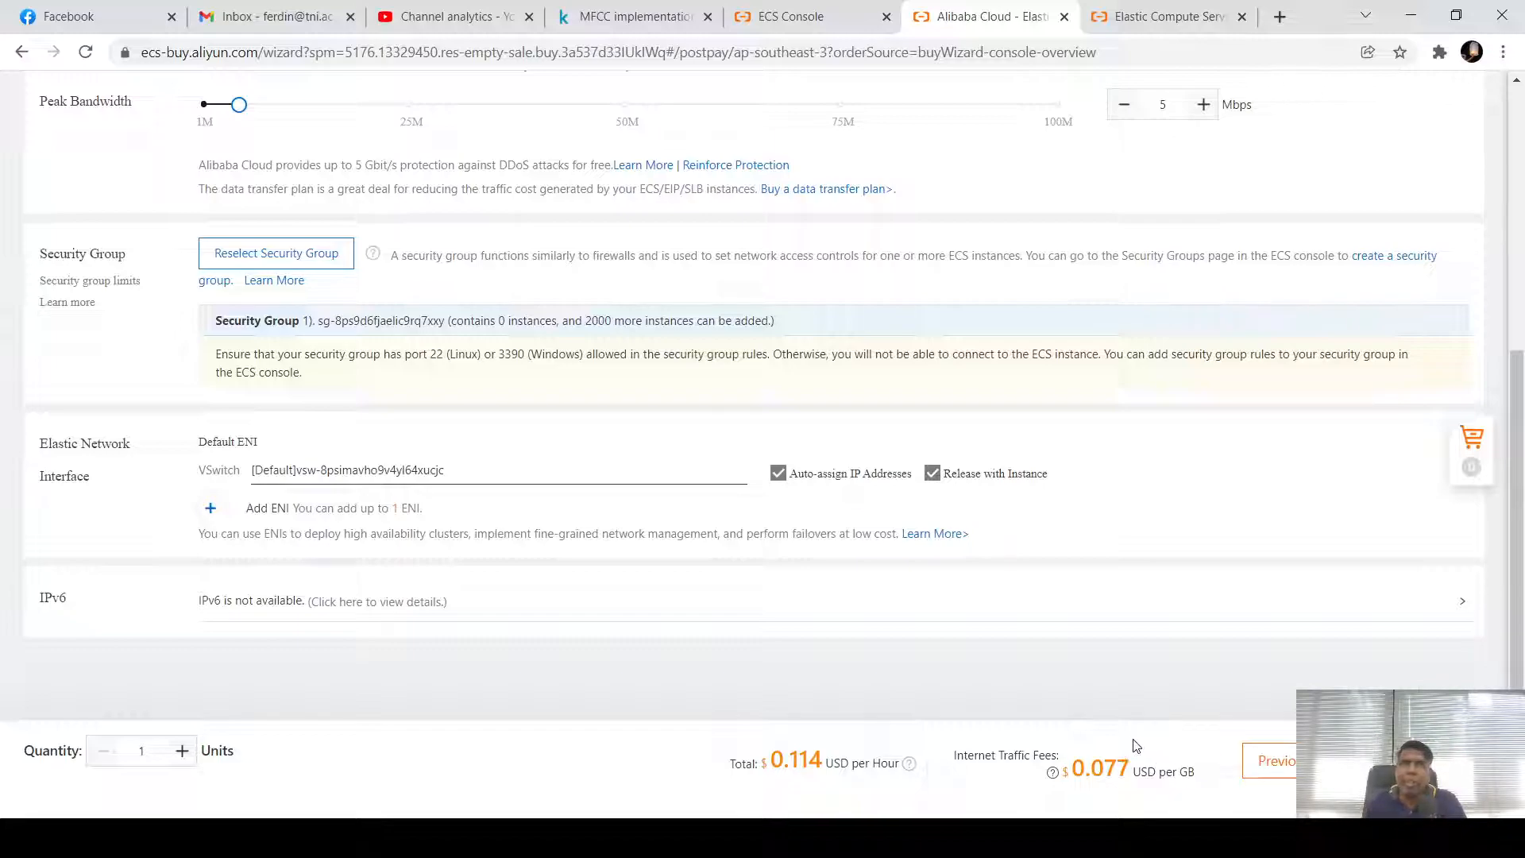
scroll(1080, 640, "up", 3)
scroll(1078, 633, "up", 2)
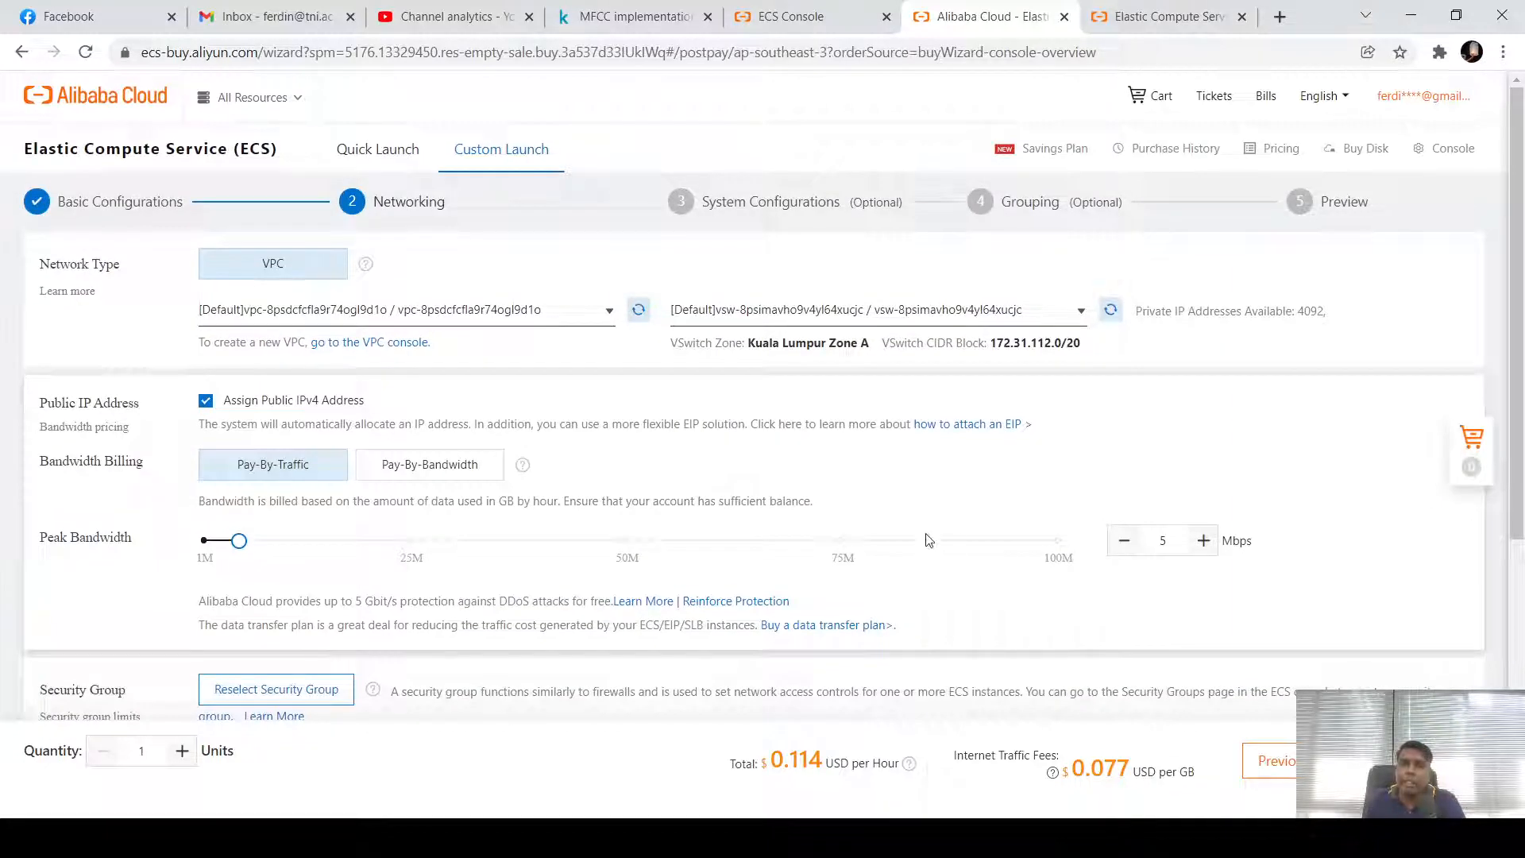
Back at the Preview, accept the ECS Terms of Service and open the Product Terms of Service
left_click(1341, 204)
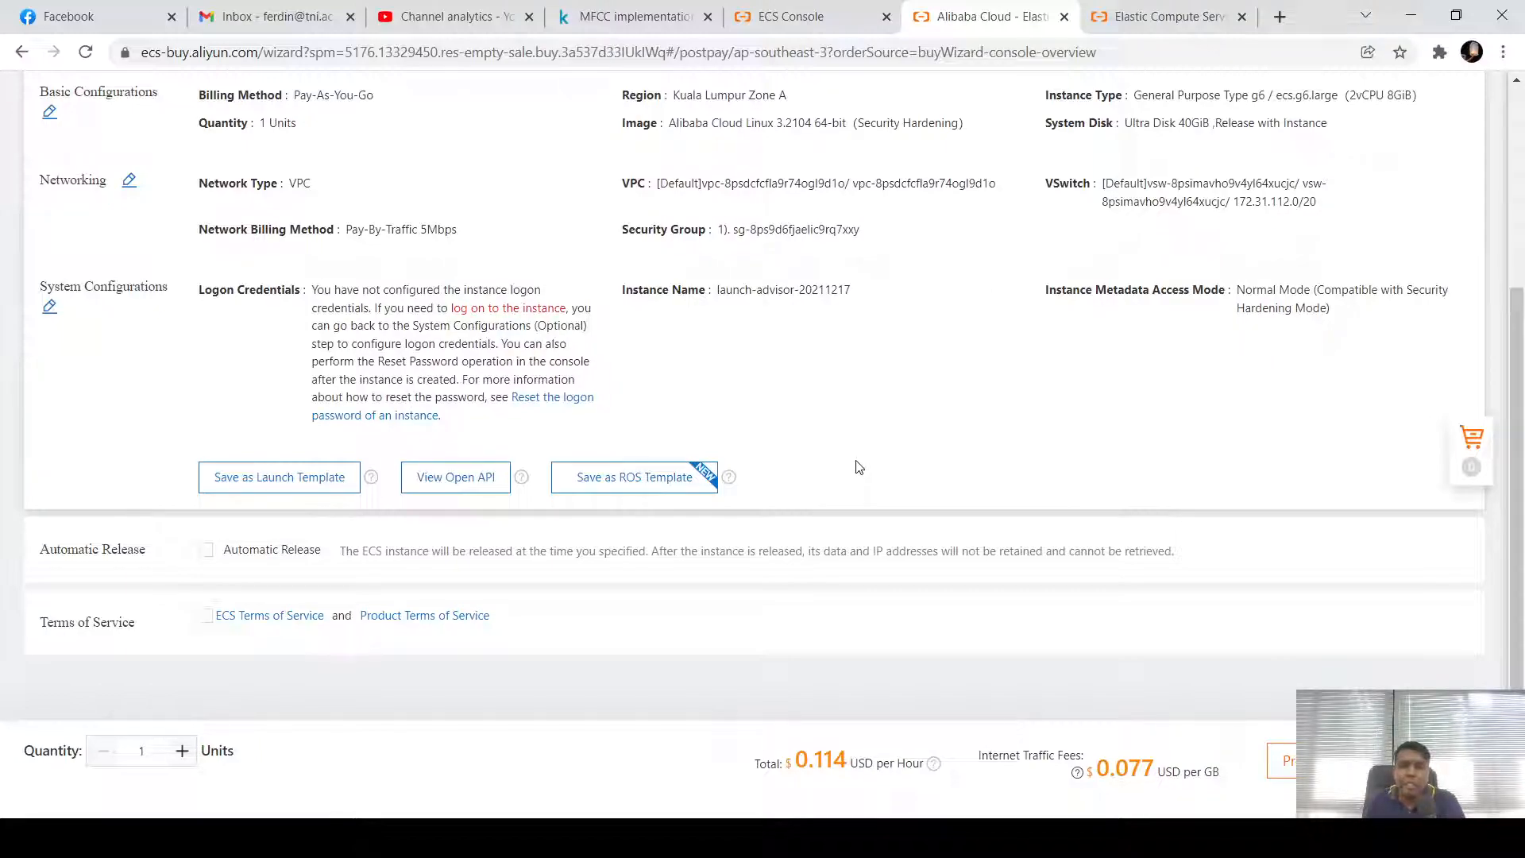
left_click(206, 619)
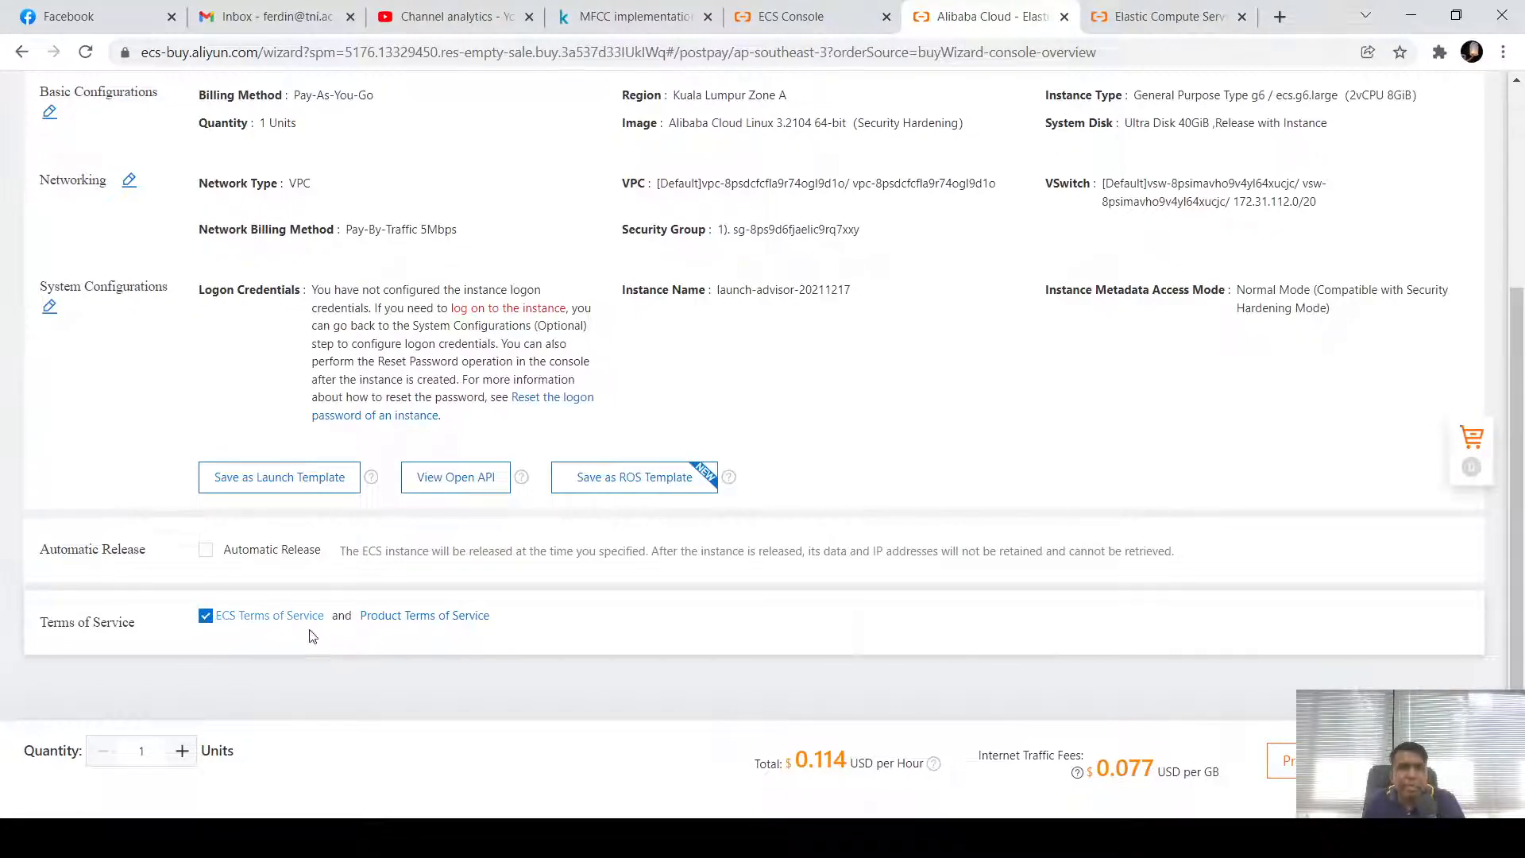
left_click(447, 624)
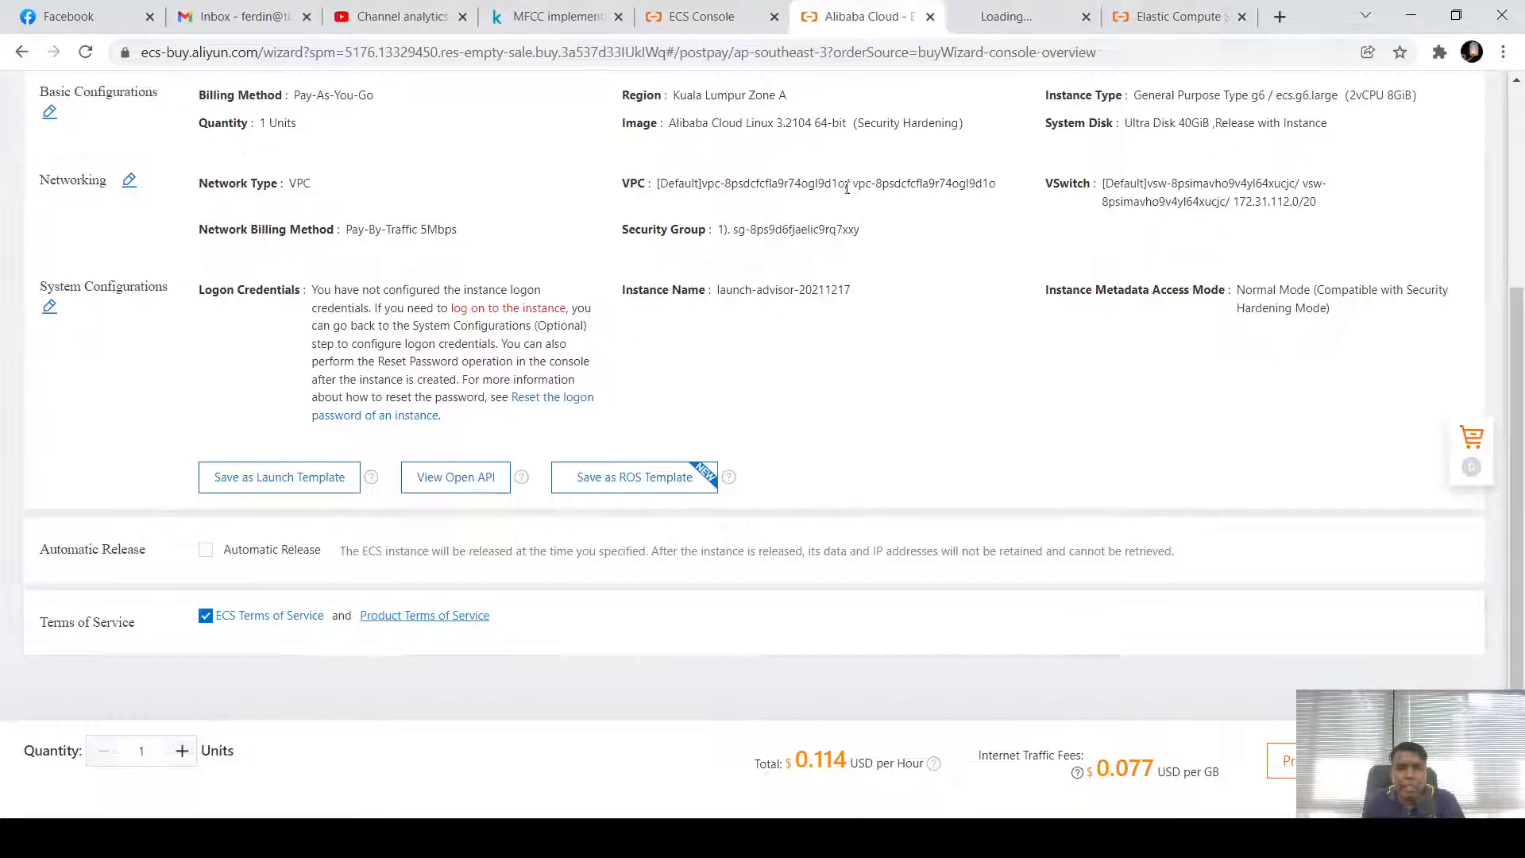
In the new terms tab, scroll through the Product Terms of Service addenda to the Australia Addendum
left_click(1002, 16)
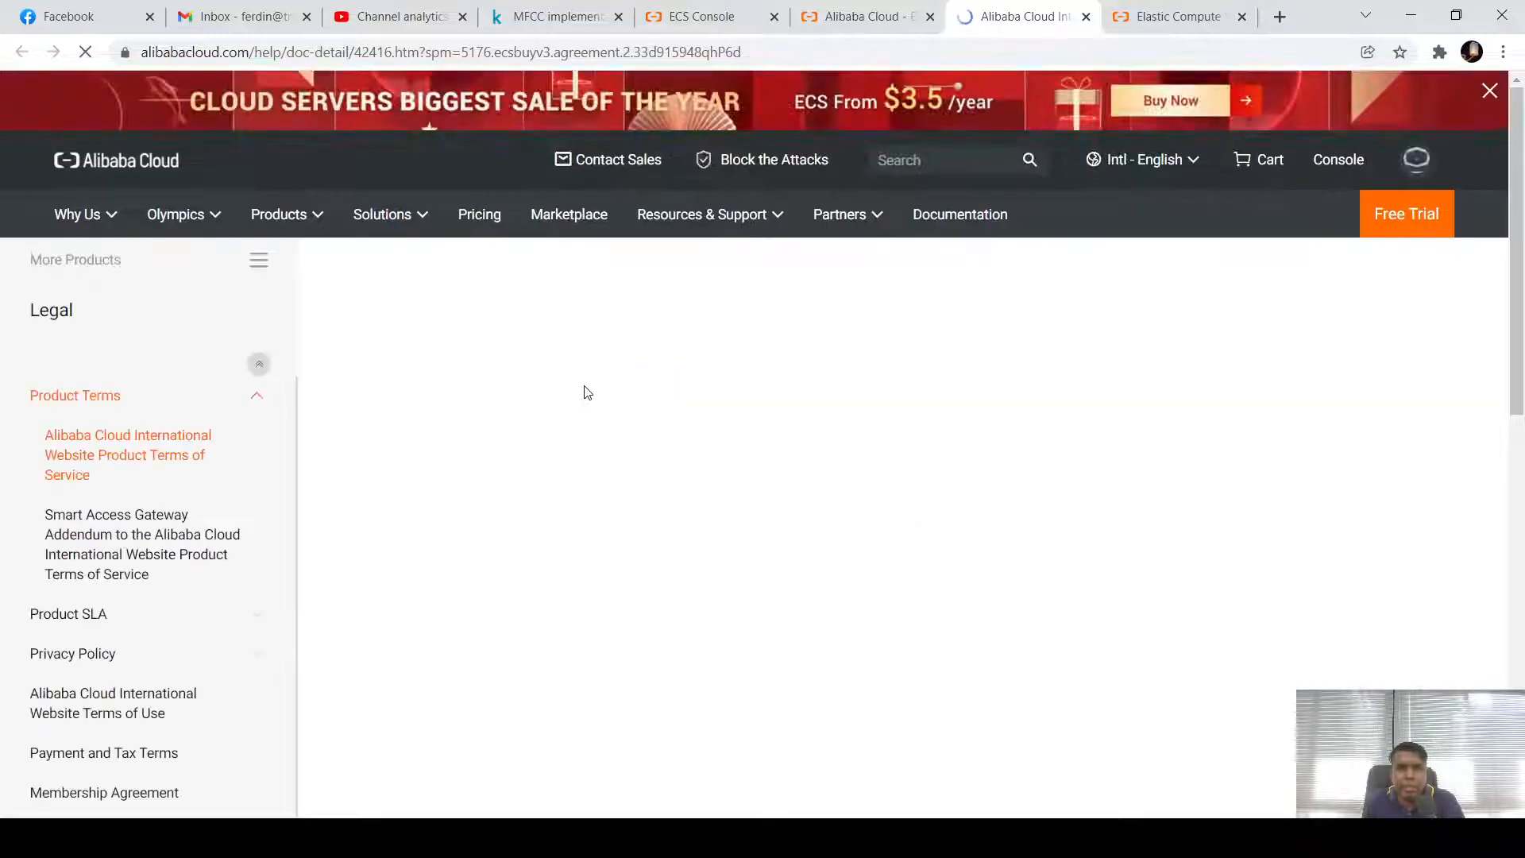
scroll(596, 401, "down", 8)
scroll(616, 414, "down", 15)
scroll(615, 414, "down", 15)
scroll(615, 411, "down", 15)
scroll(615, 407, "down", 20)
scroll(615, 384, "down", 20)
scroll(616, 384, "down", 20)
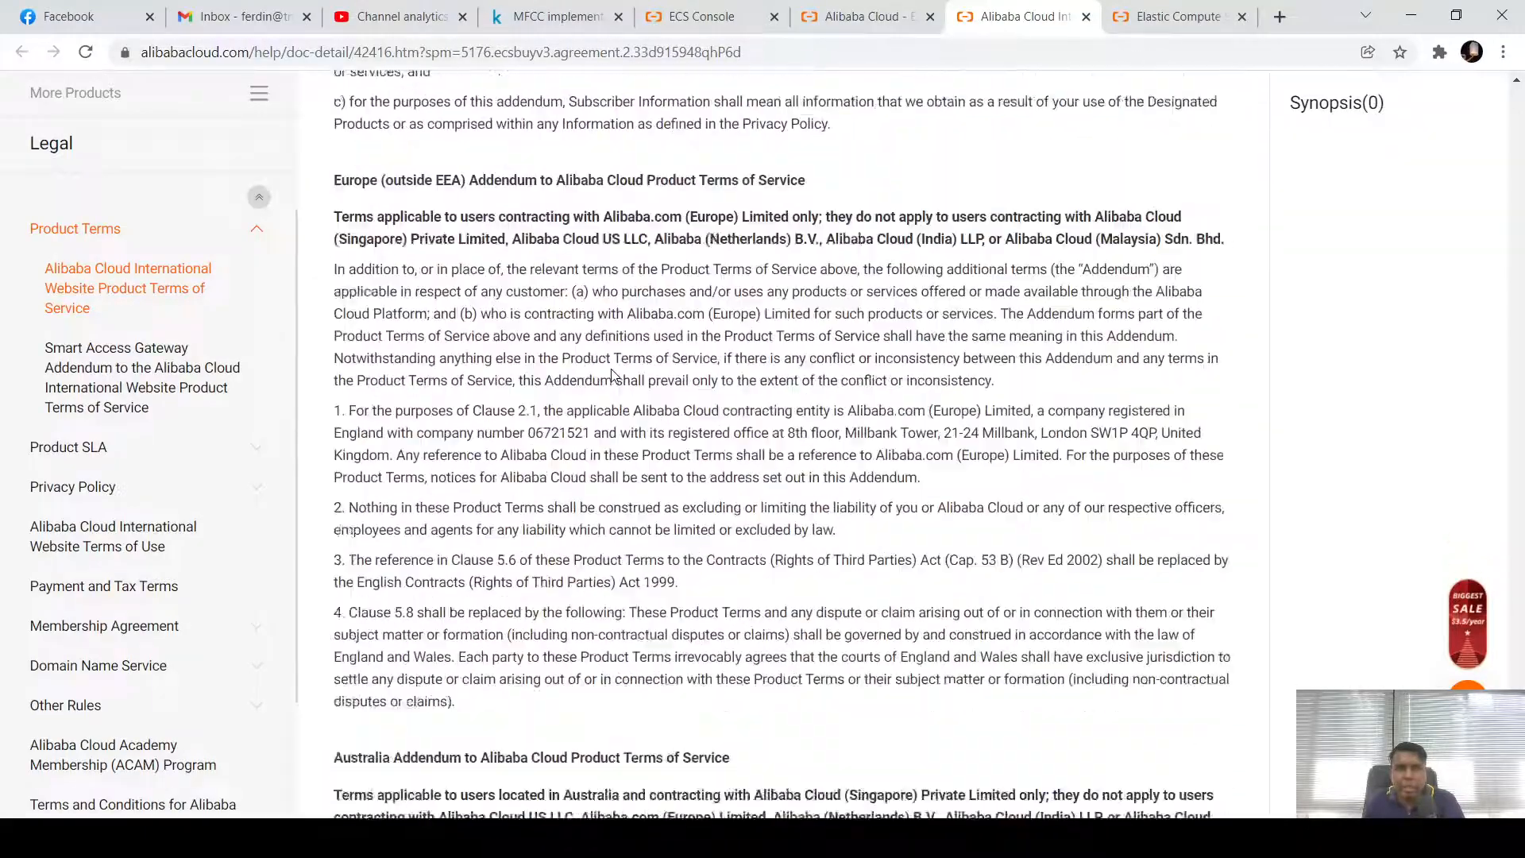
scroll(612, 374, "down", 18)
scroll(610, 368, "up", 10)
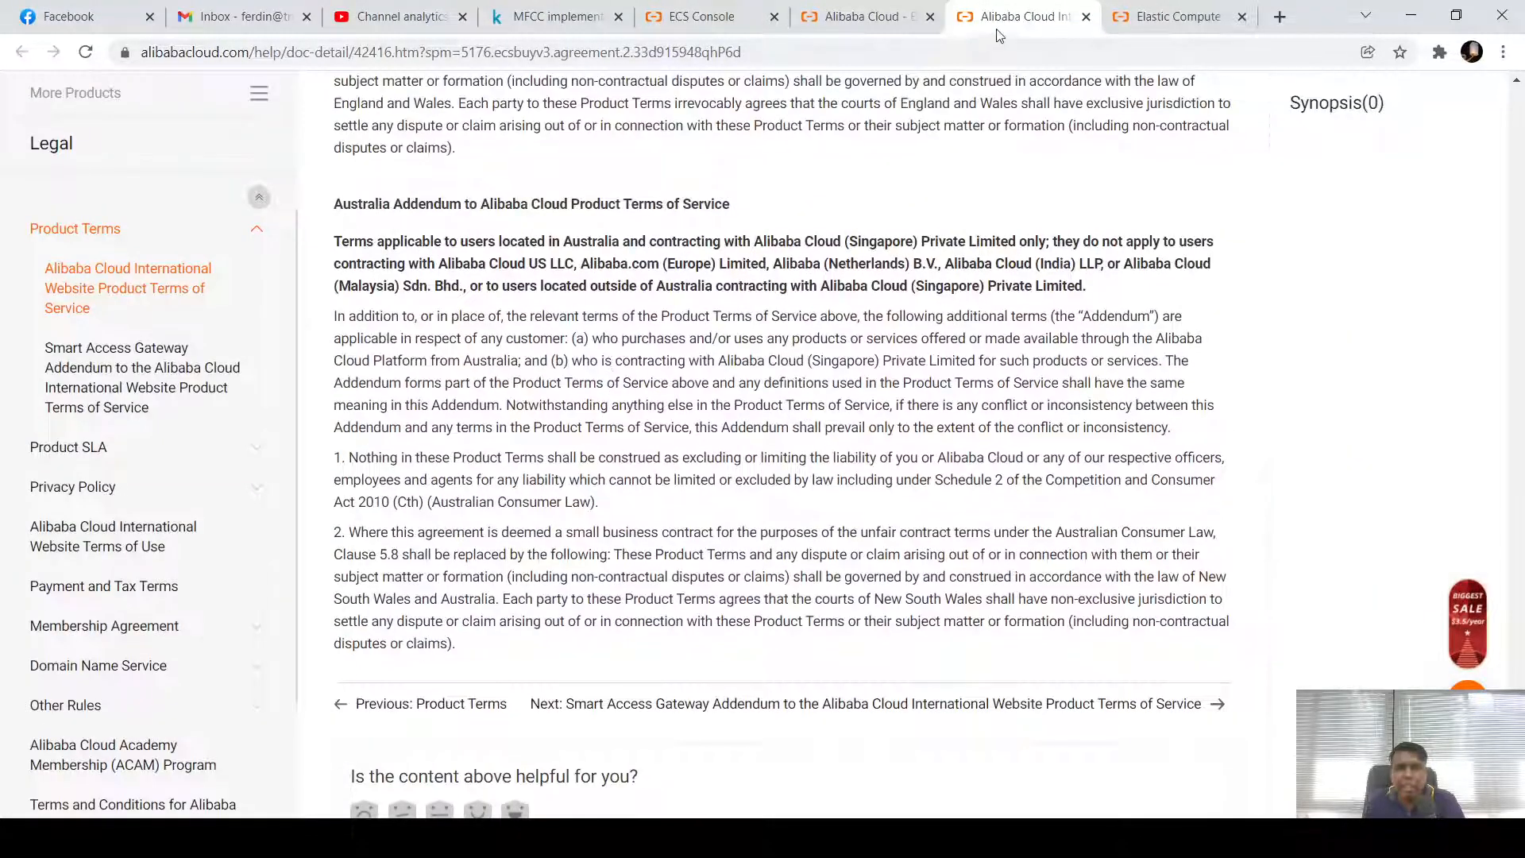
Close the terms tab and open the Instances list showing launch-advisor-20211217 Running in Zone A
left_click(1087, 16)
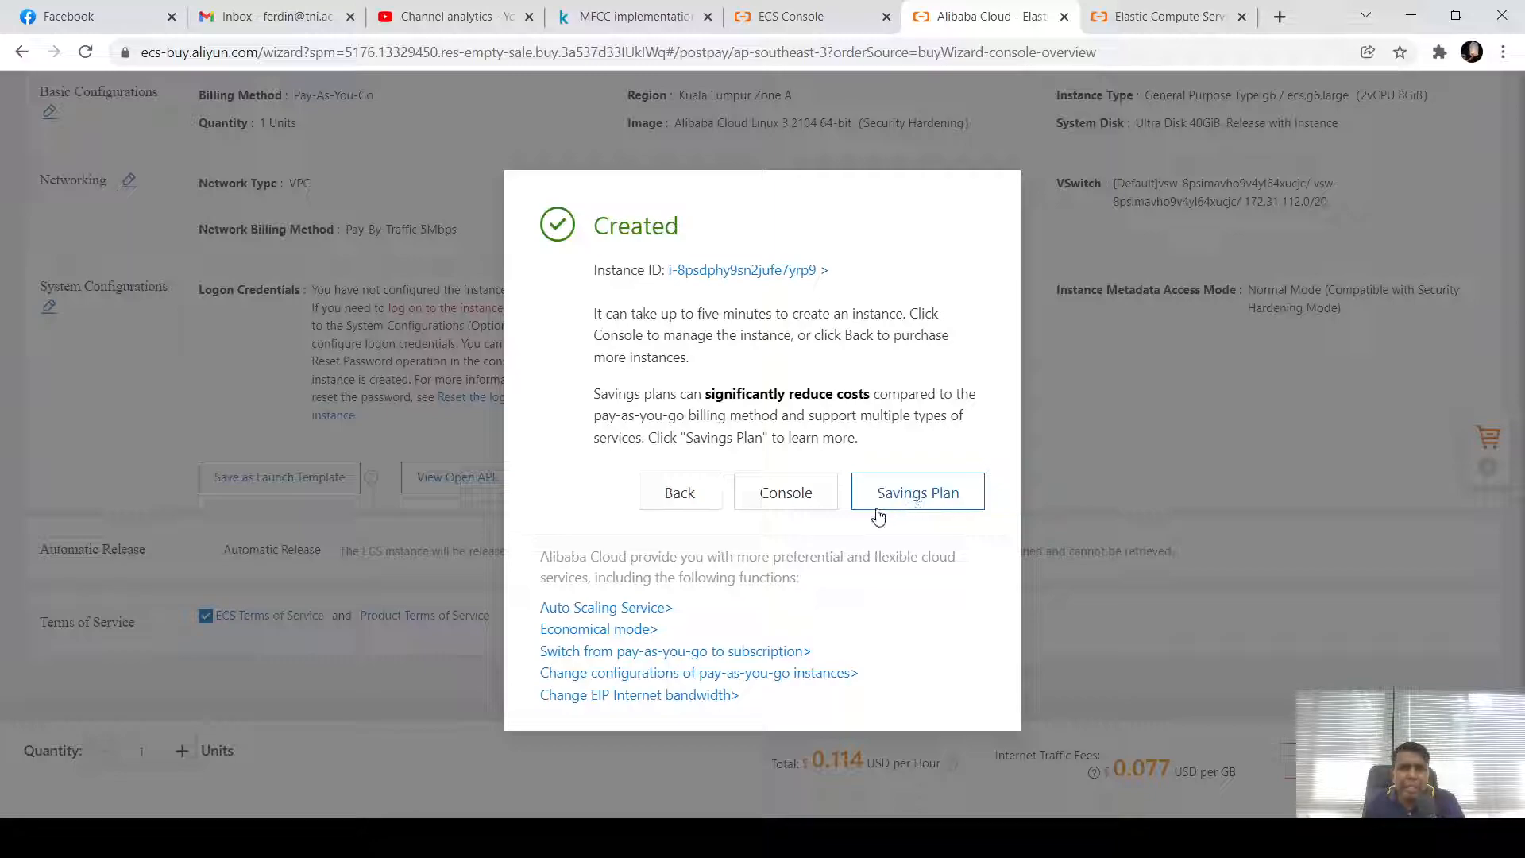
left_click(787, 500)
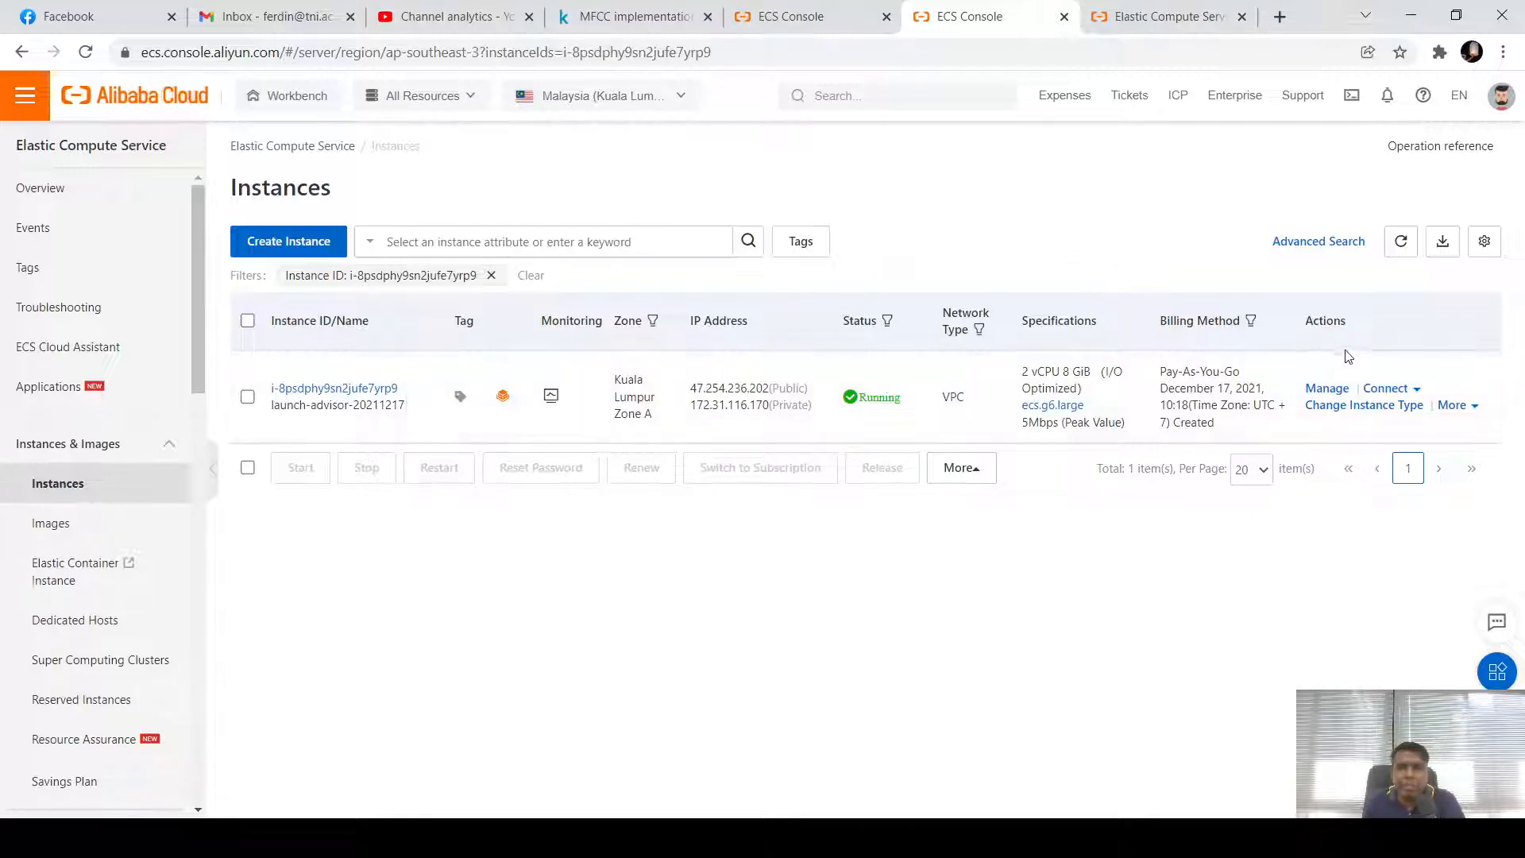
Show launch-advisor-20211217's Connect options and its More > Instance Status submenu
left_click(1416, 391)
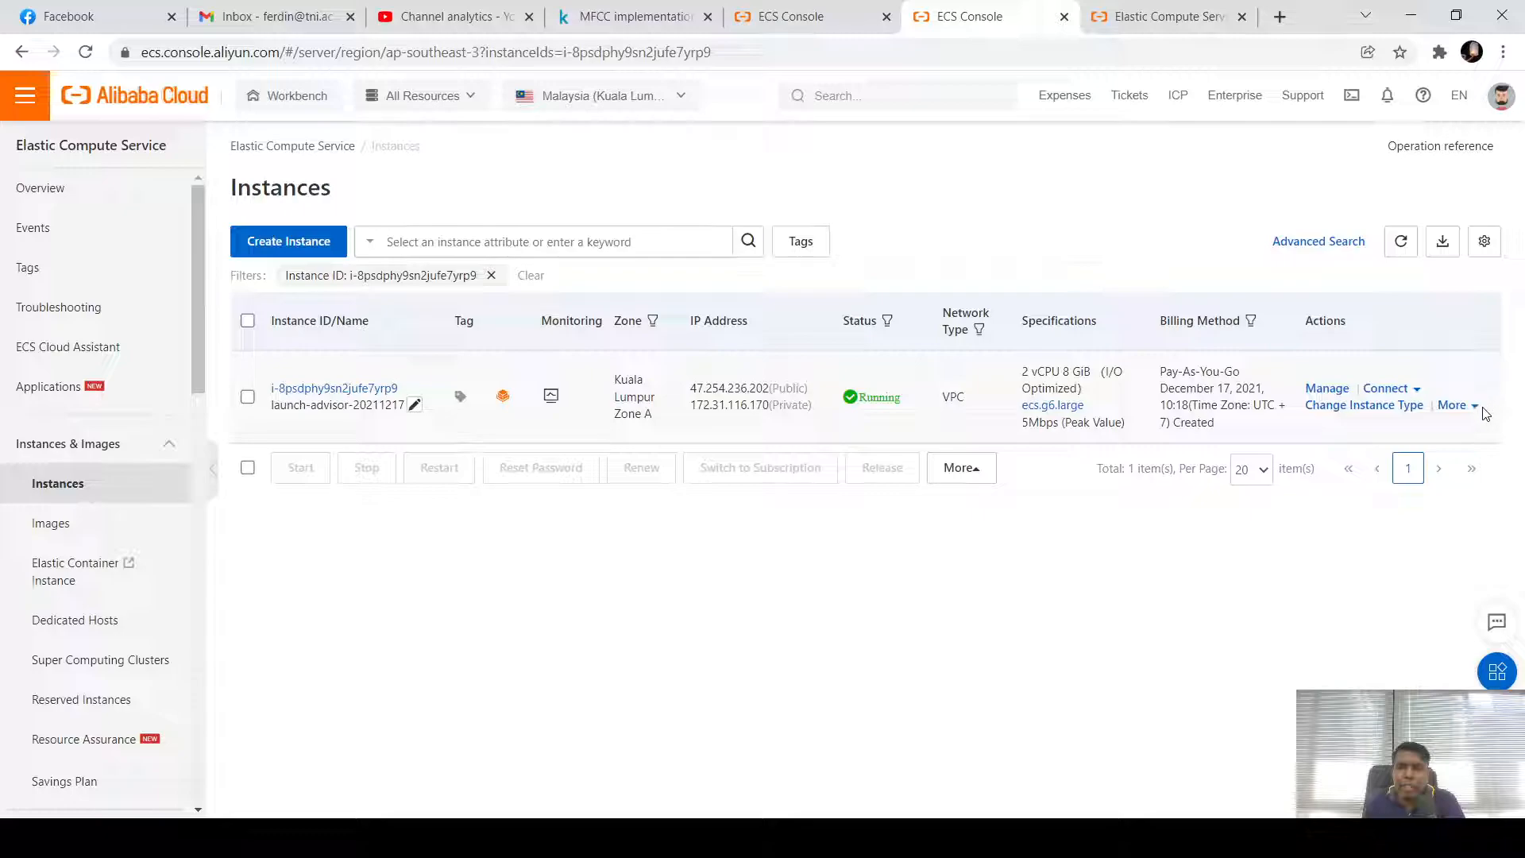
mouse_move(1473, 414)
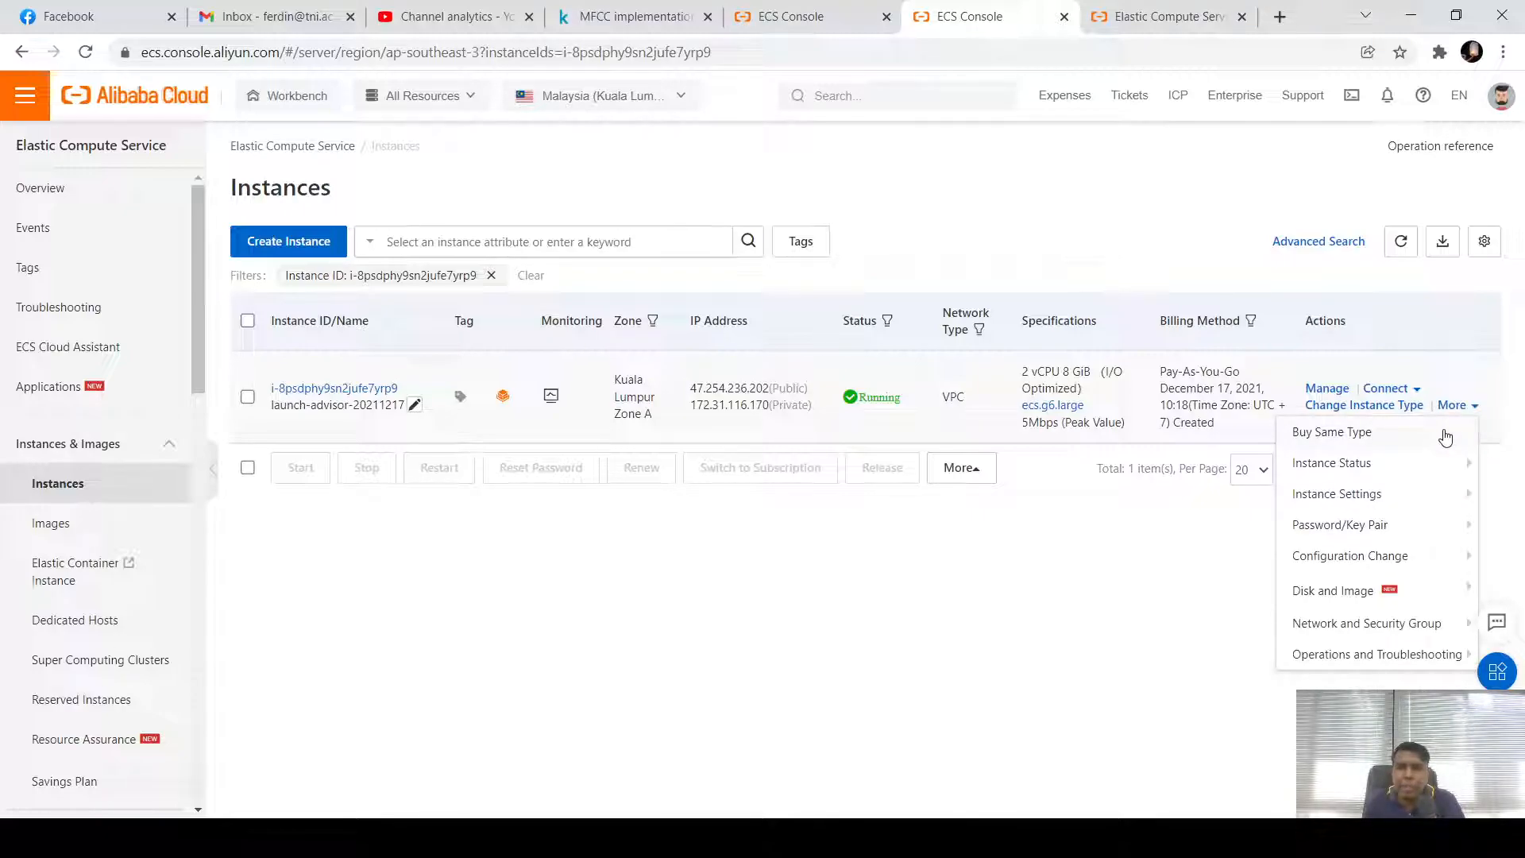
mouse_move(1439, 466)
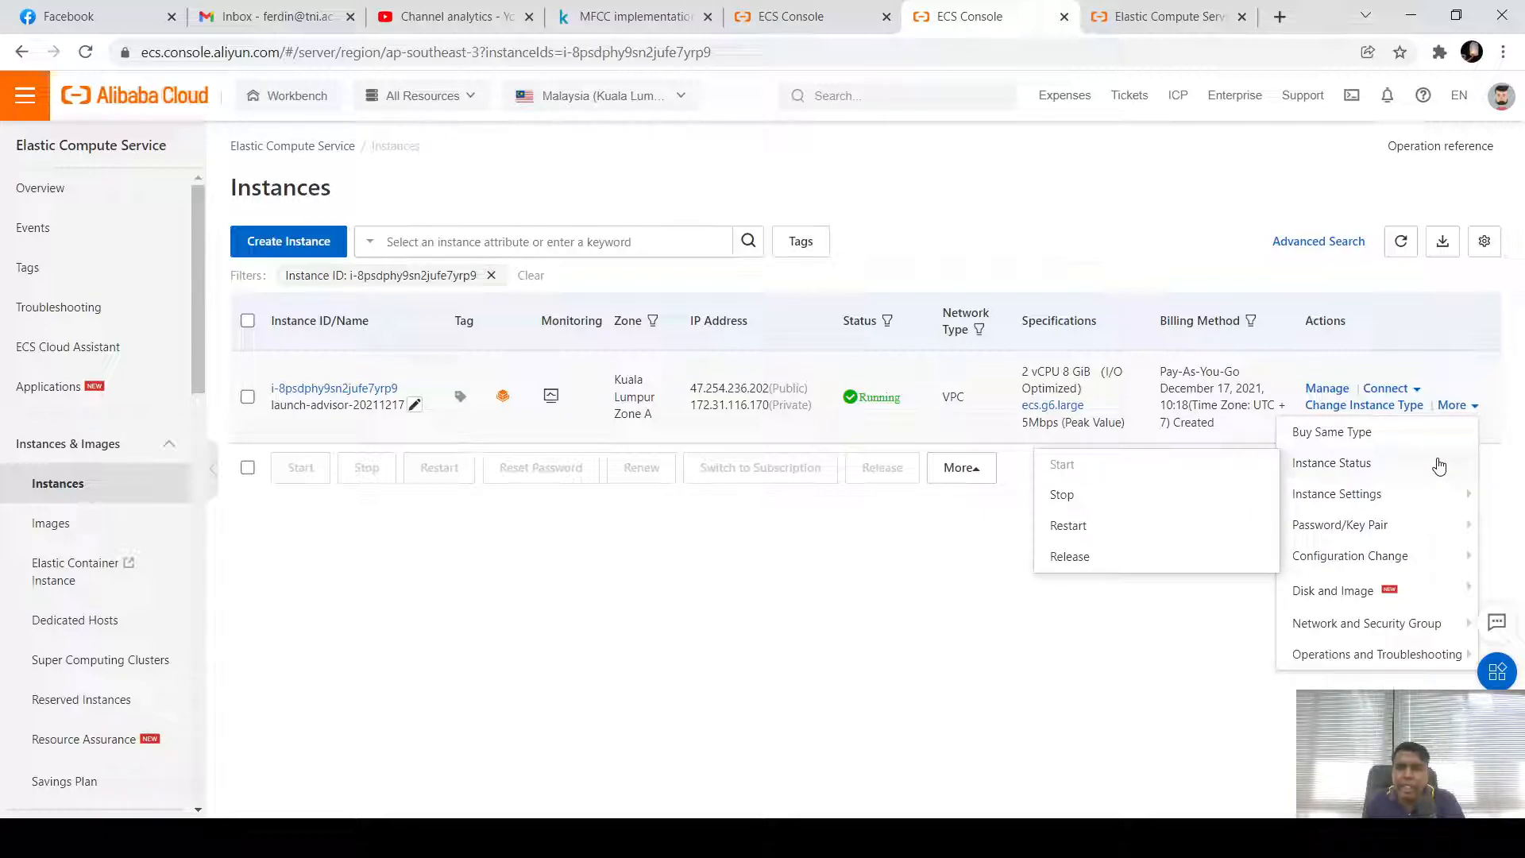
Force-stop launch-advisor-20211217 in Economical Mode so it shows Stopped
left_click(1095, 503)
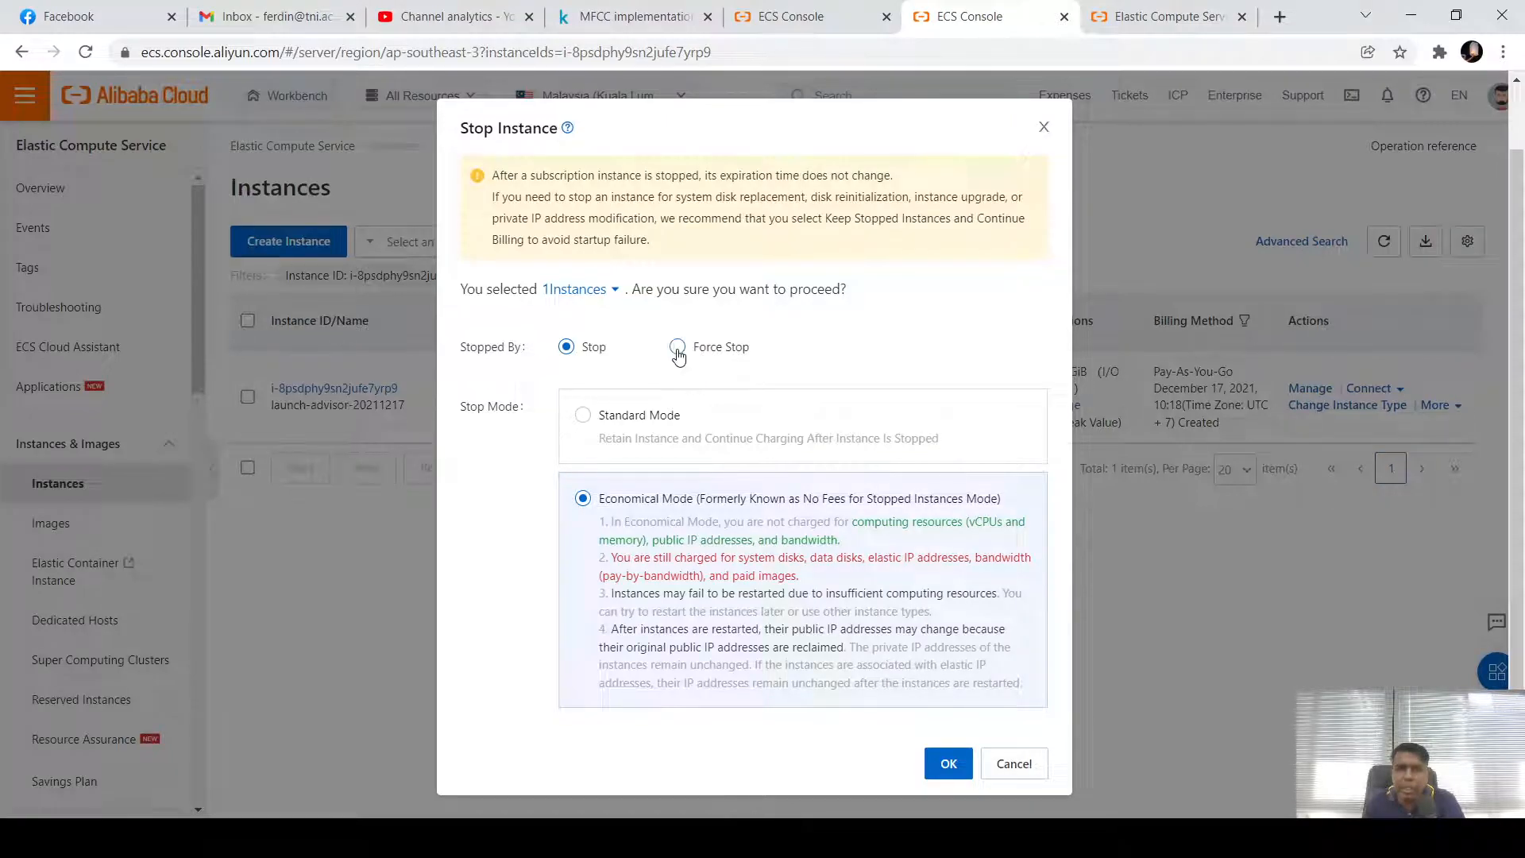
left_click(678, 347)
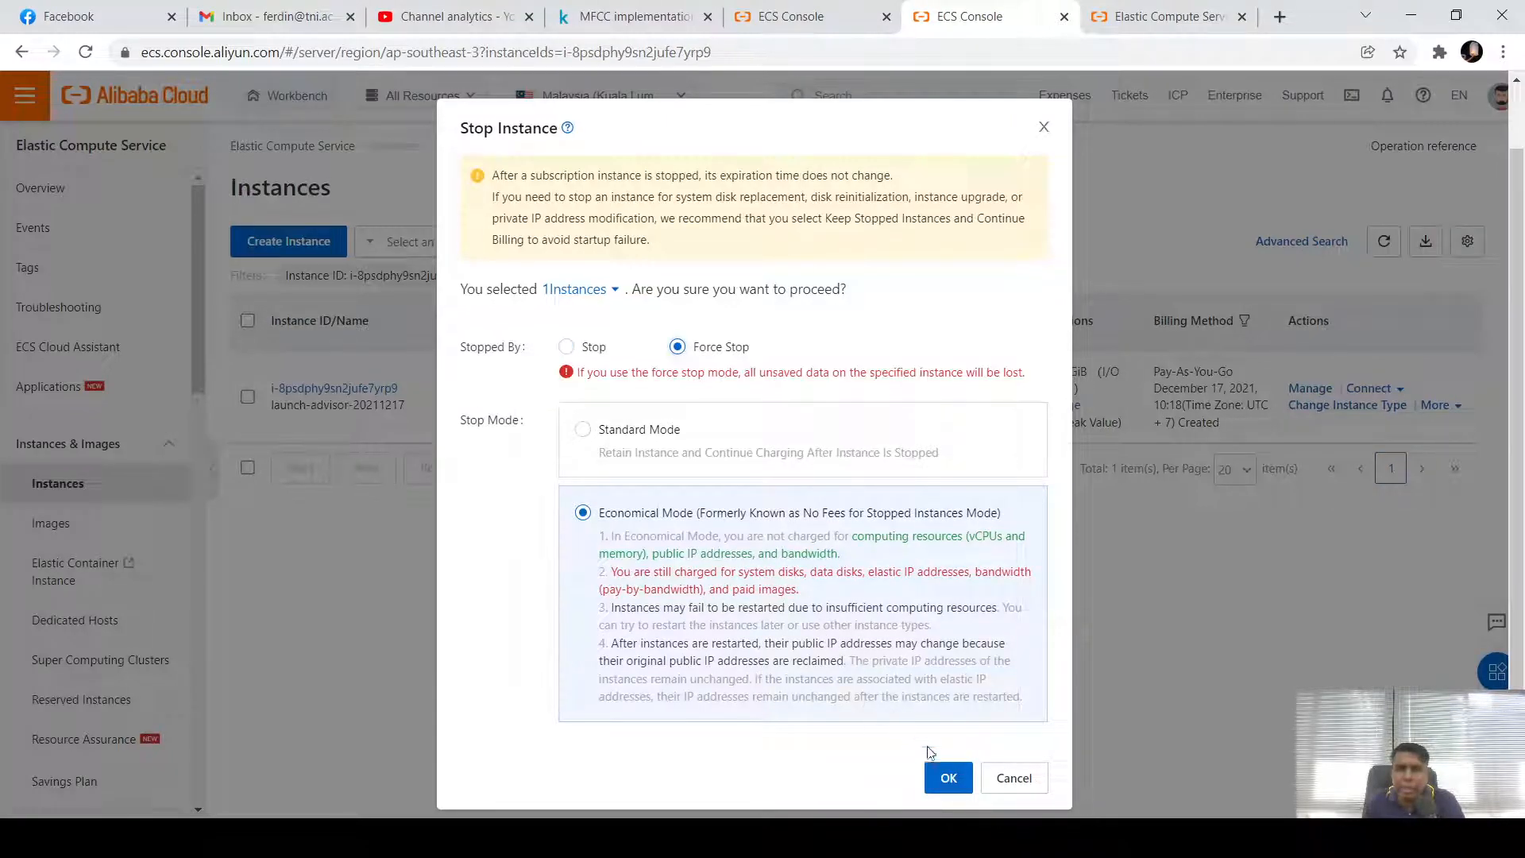
left_click(946, 777)
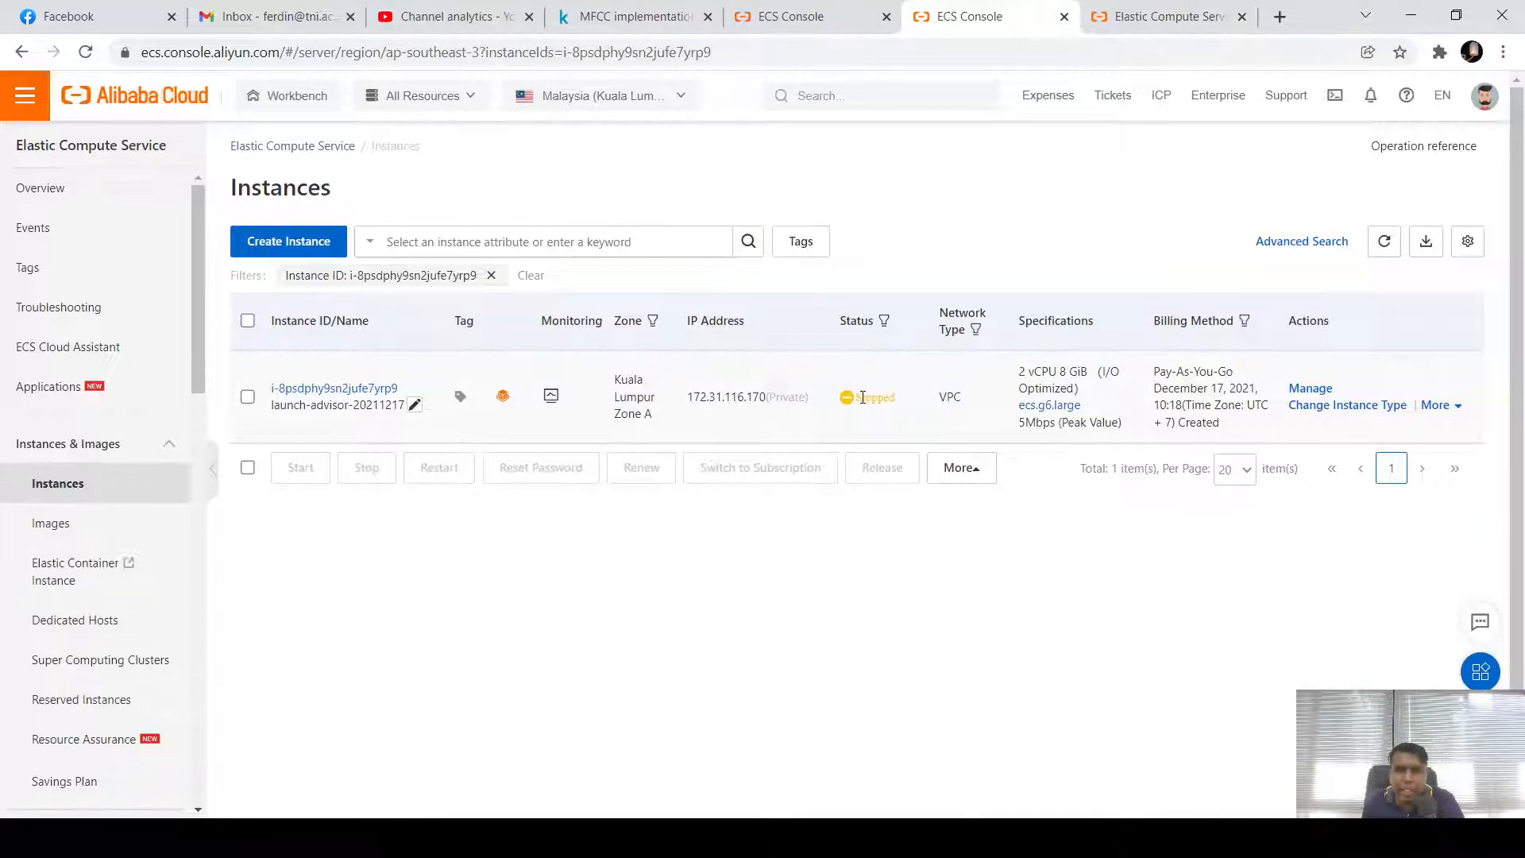
Start launch-advisor-20211217 again through More > Instance Status > Start and confirm
left_click(1459, 410)
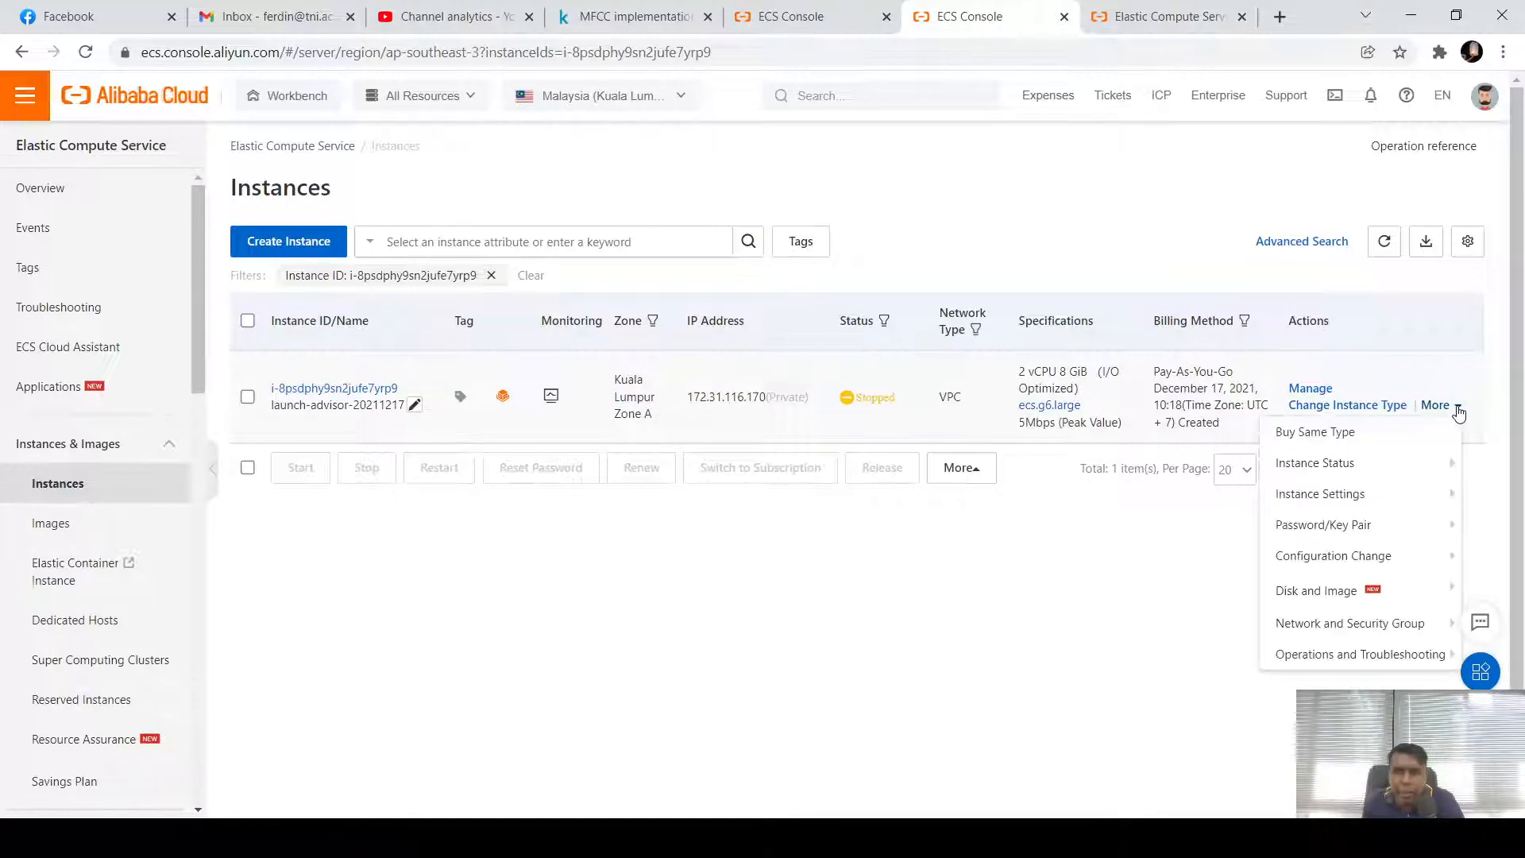
mouse_move(1430, 468)
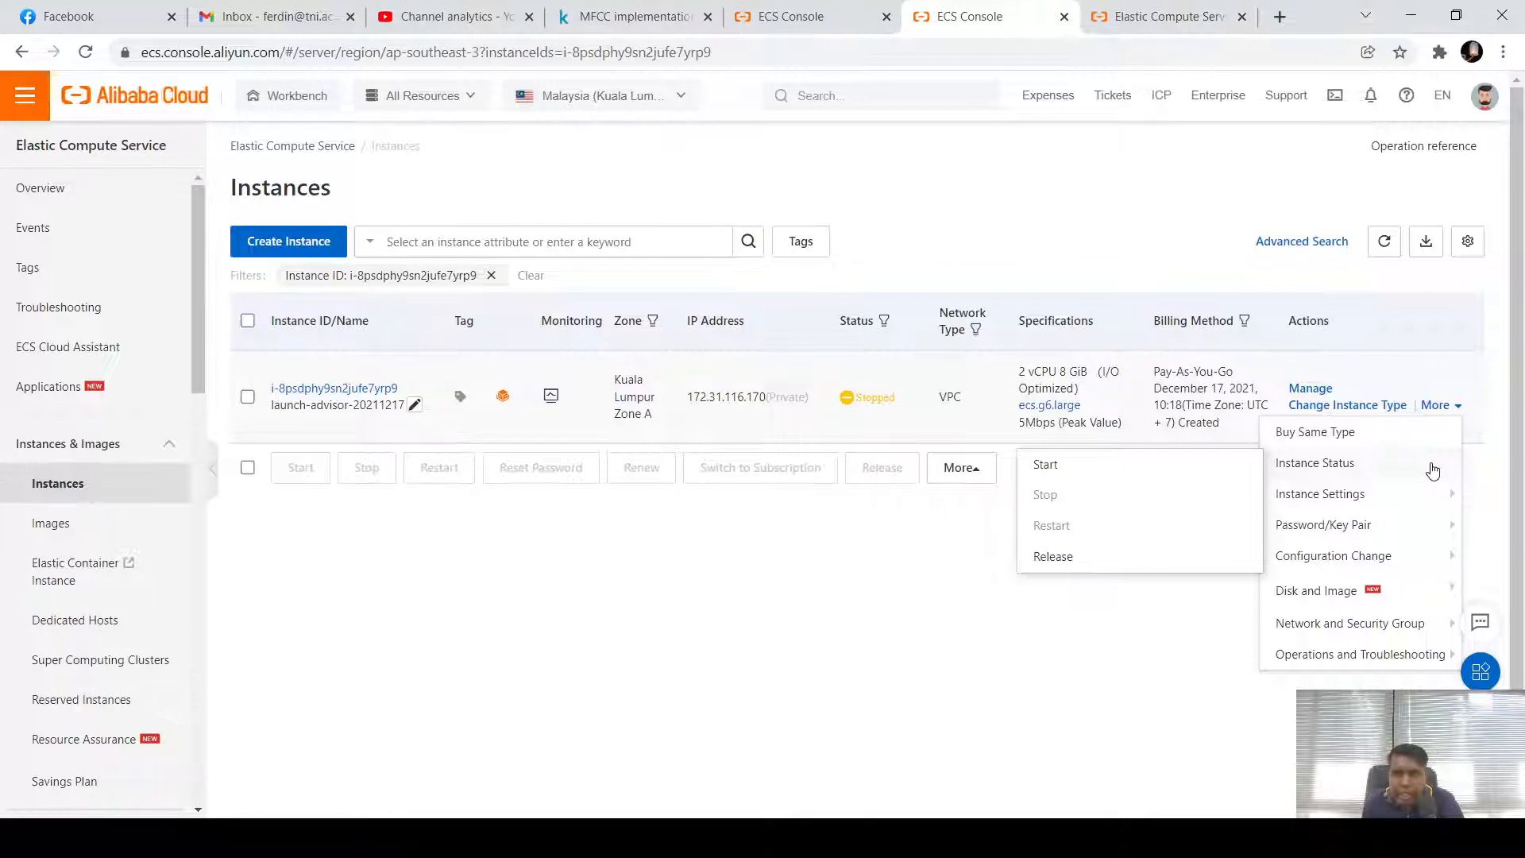
left_click(1171, 473)
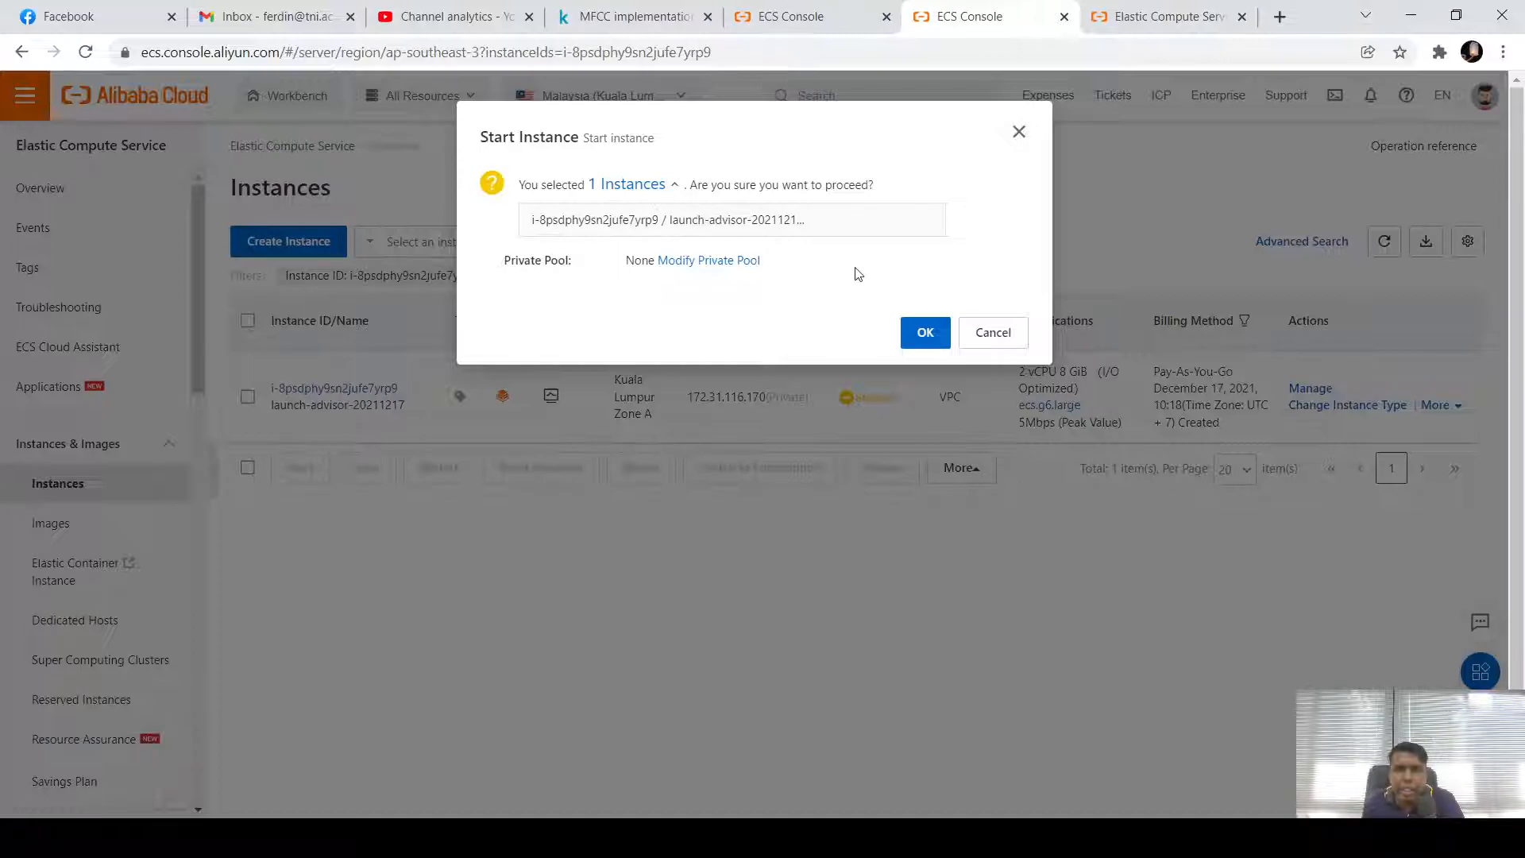
left_click(926, 336)
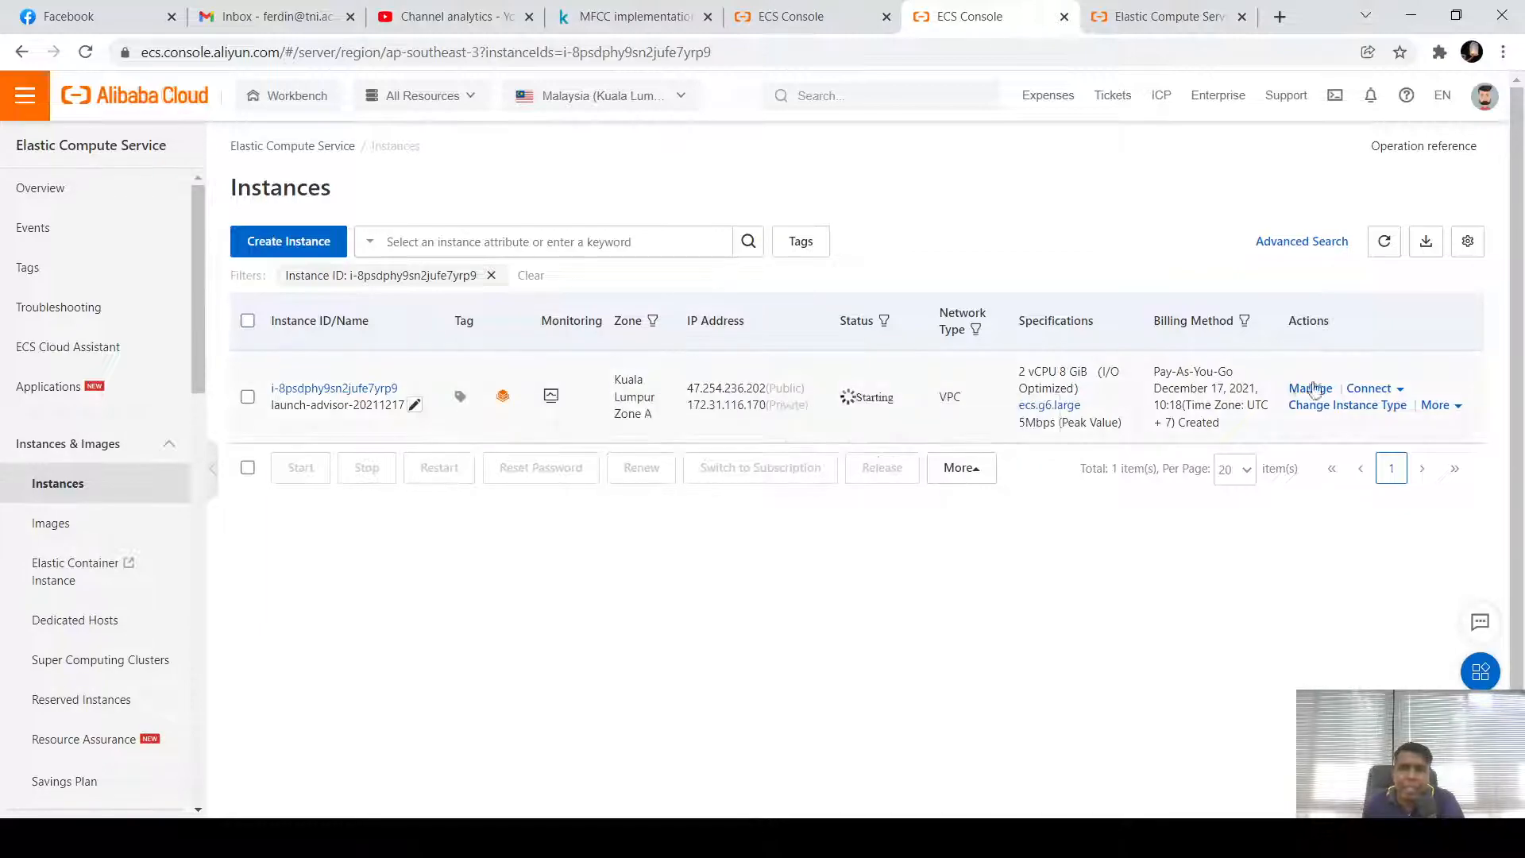
Browse the Instance Settings options in the running instance's More menu
left_click(1460, 415)
mouse_move(1409, 508)
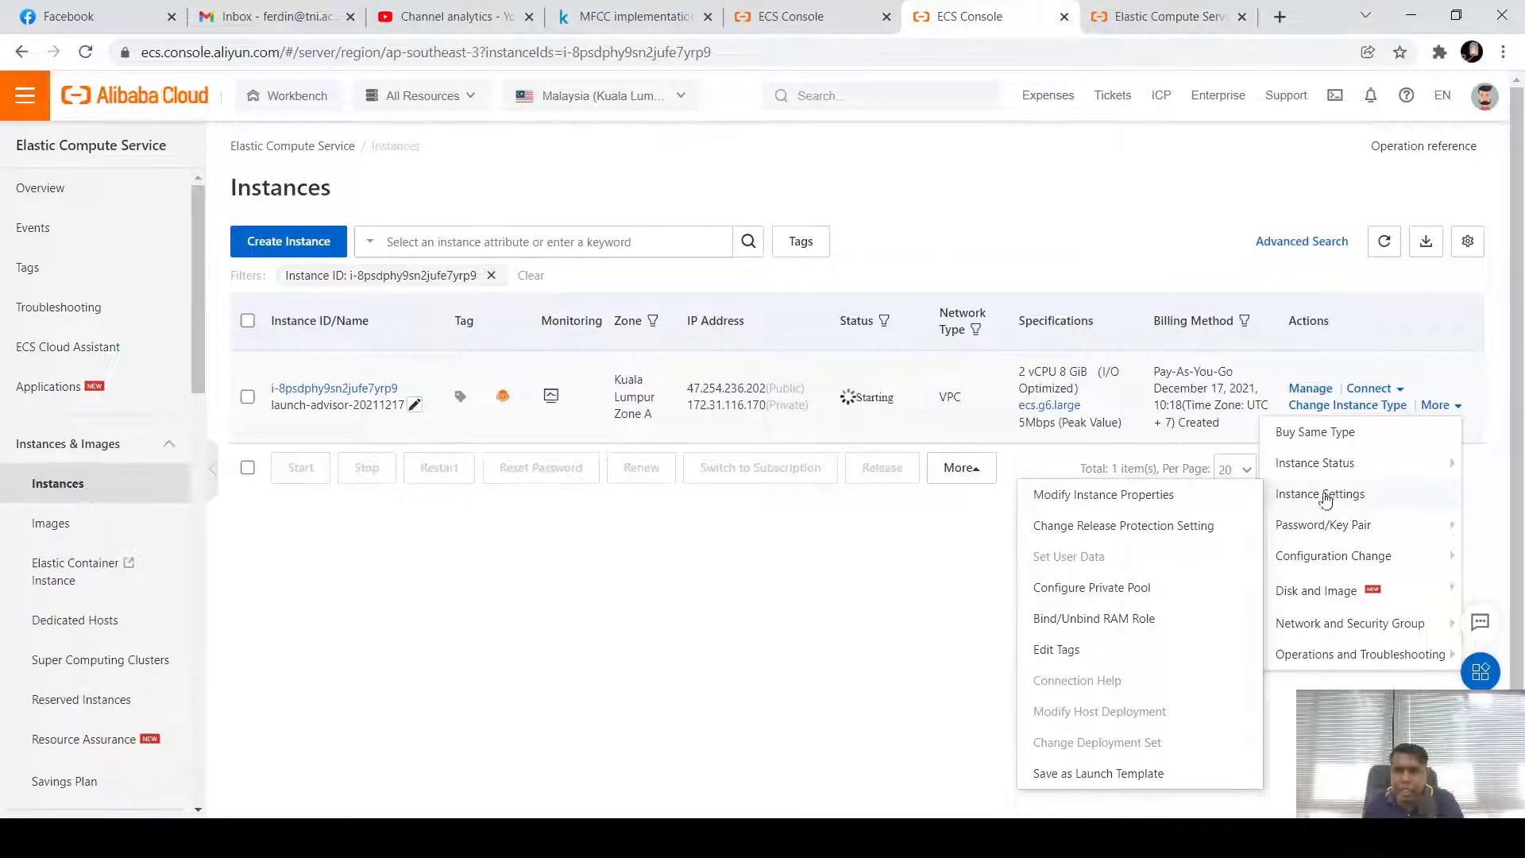
mouse_move(1323, 531)
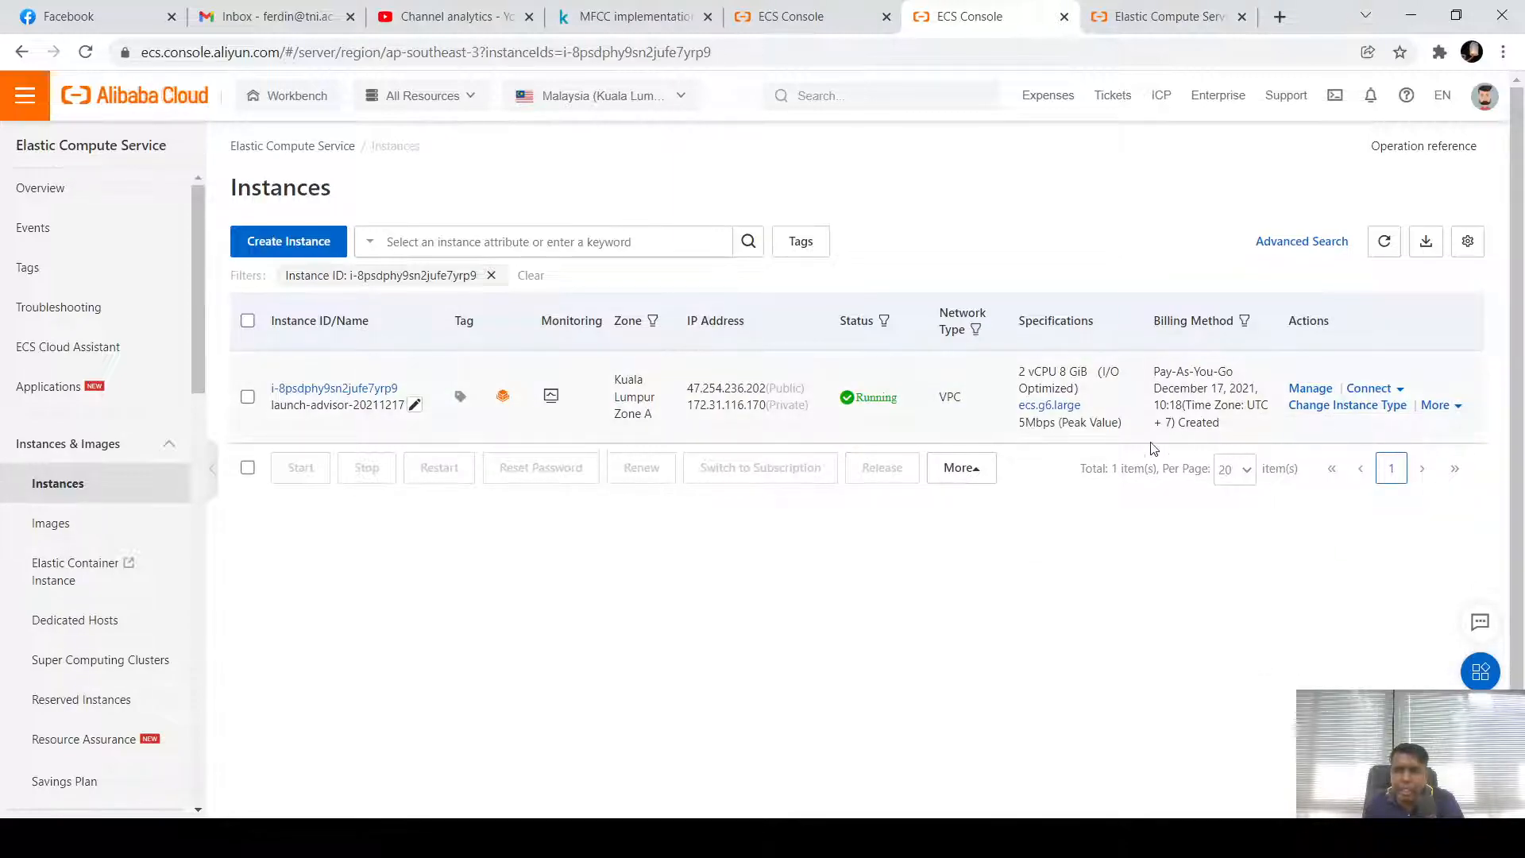
Check the Connect options, then browse the Configuration Change, Disk and Image, and Network submenus
left_click(1402, 391)
left_click(1438, 405)
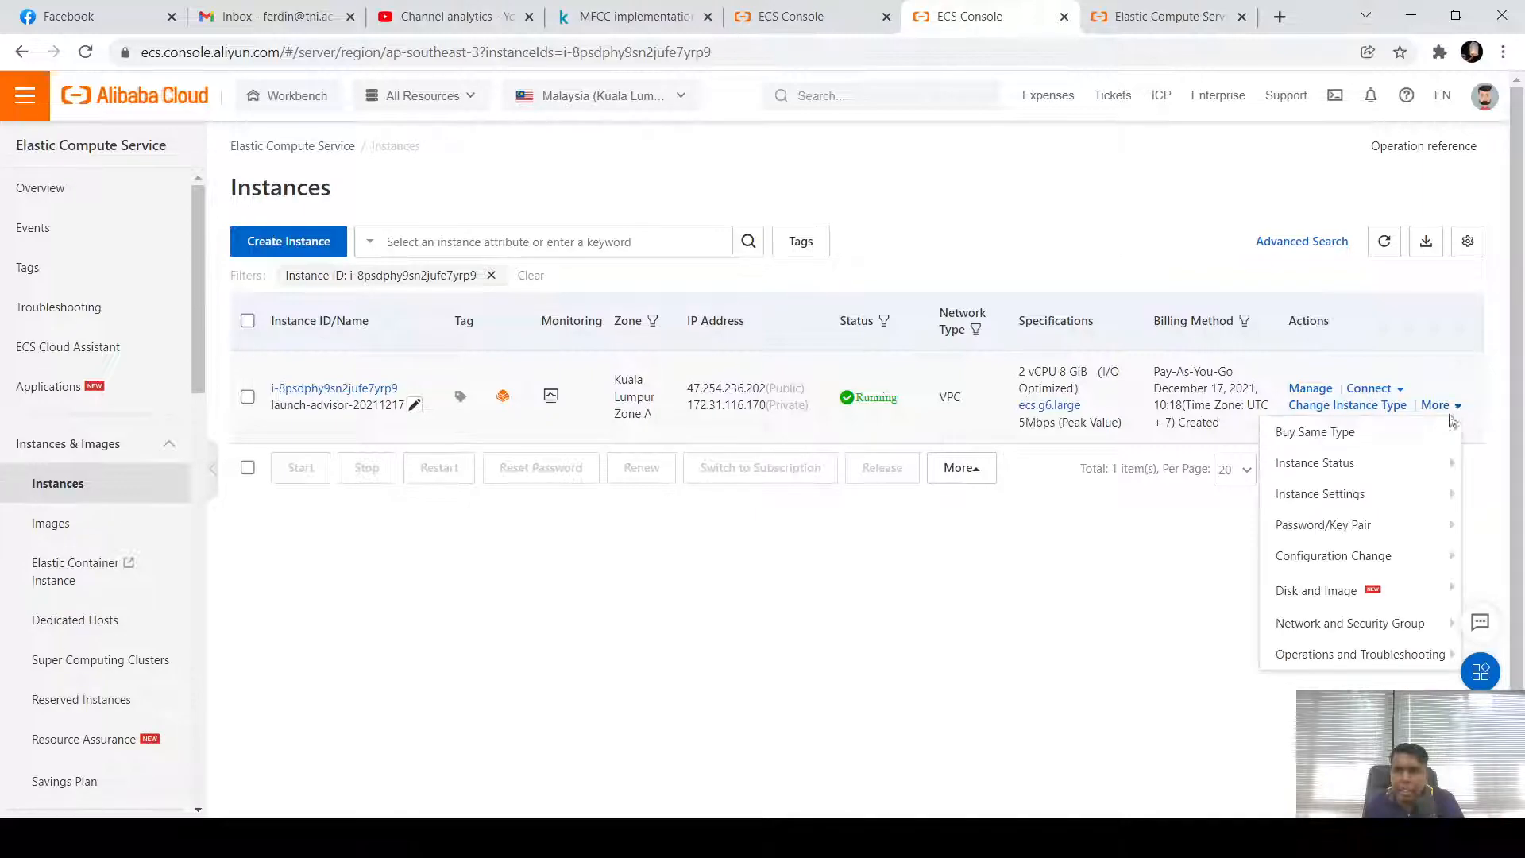
mouse_move(1386, 563)
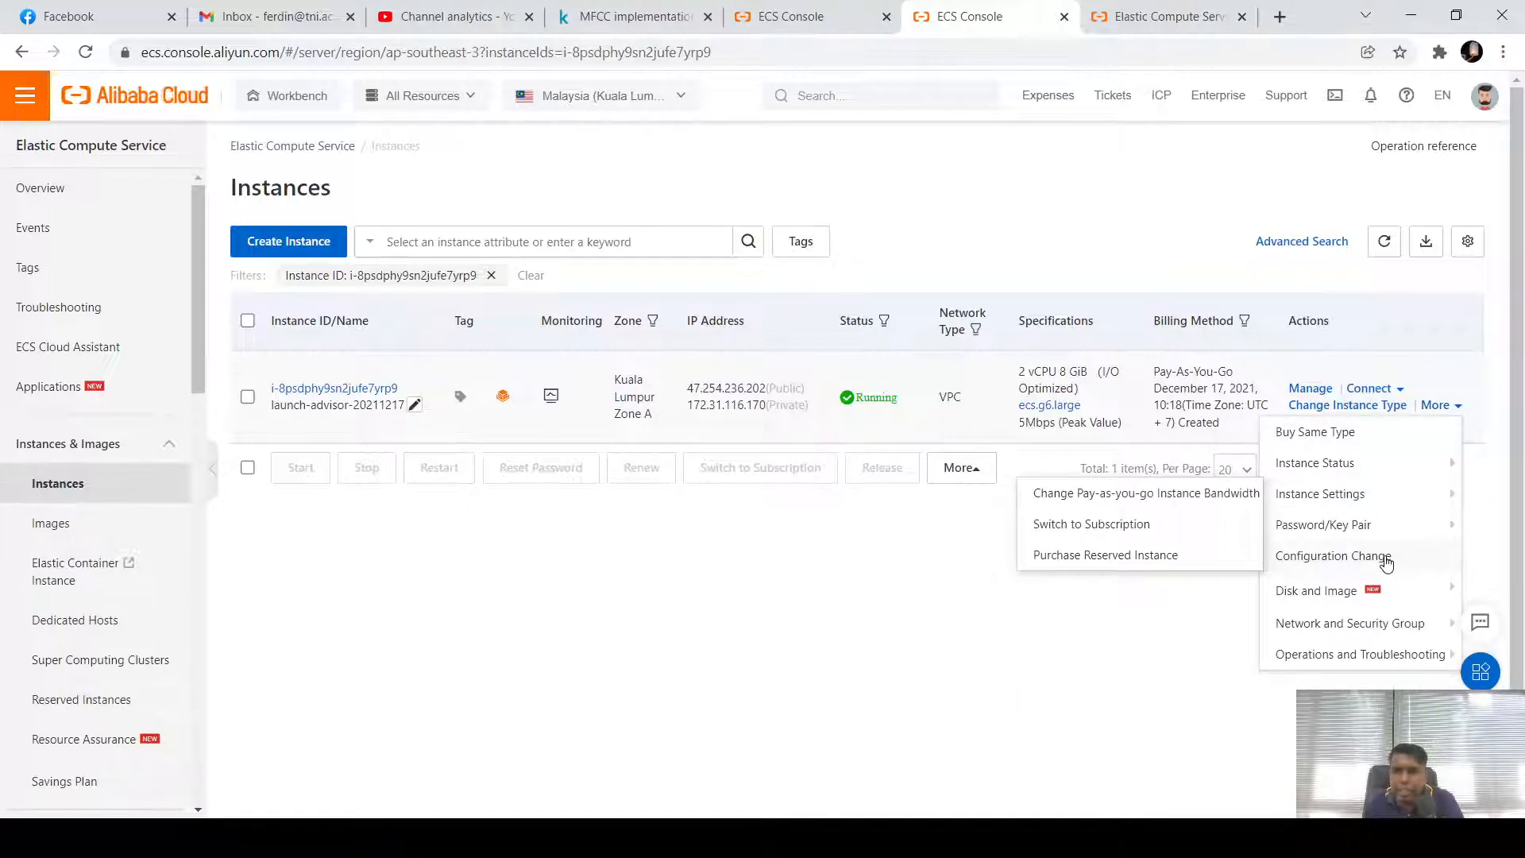
mouse_move(1344, 598)
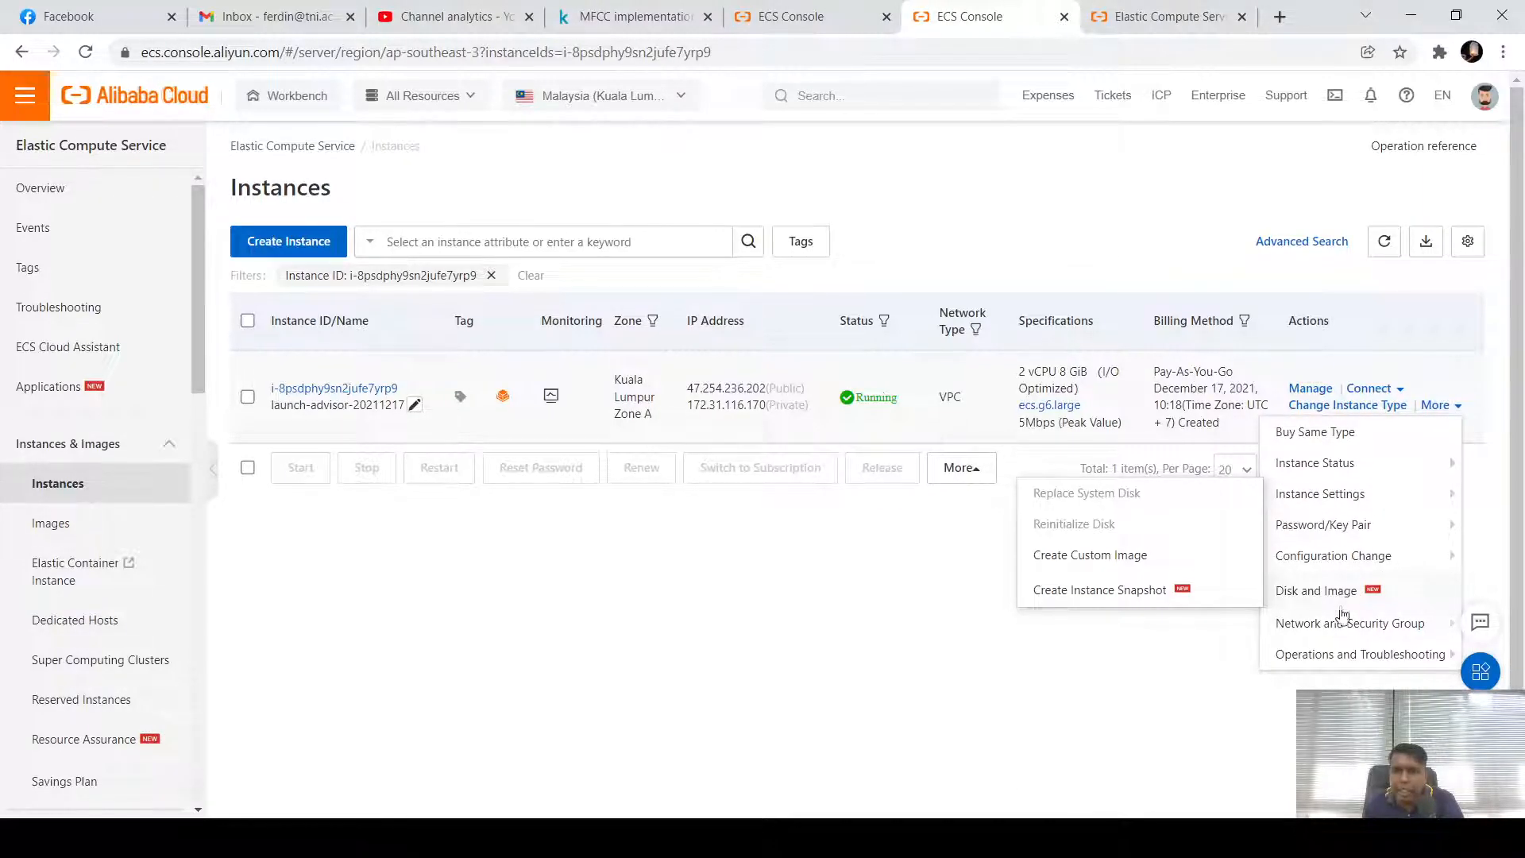
mouse_move(1344, 627)
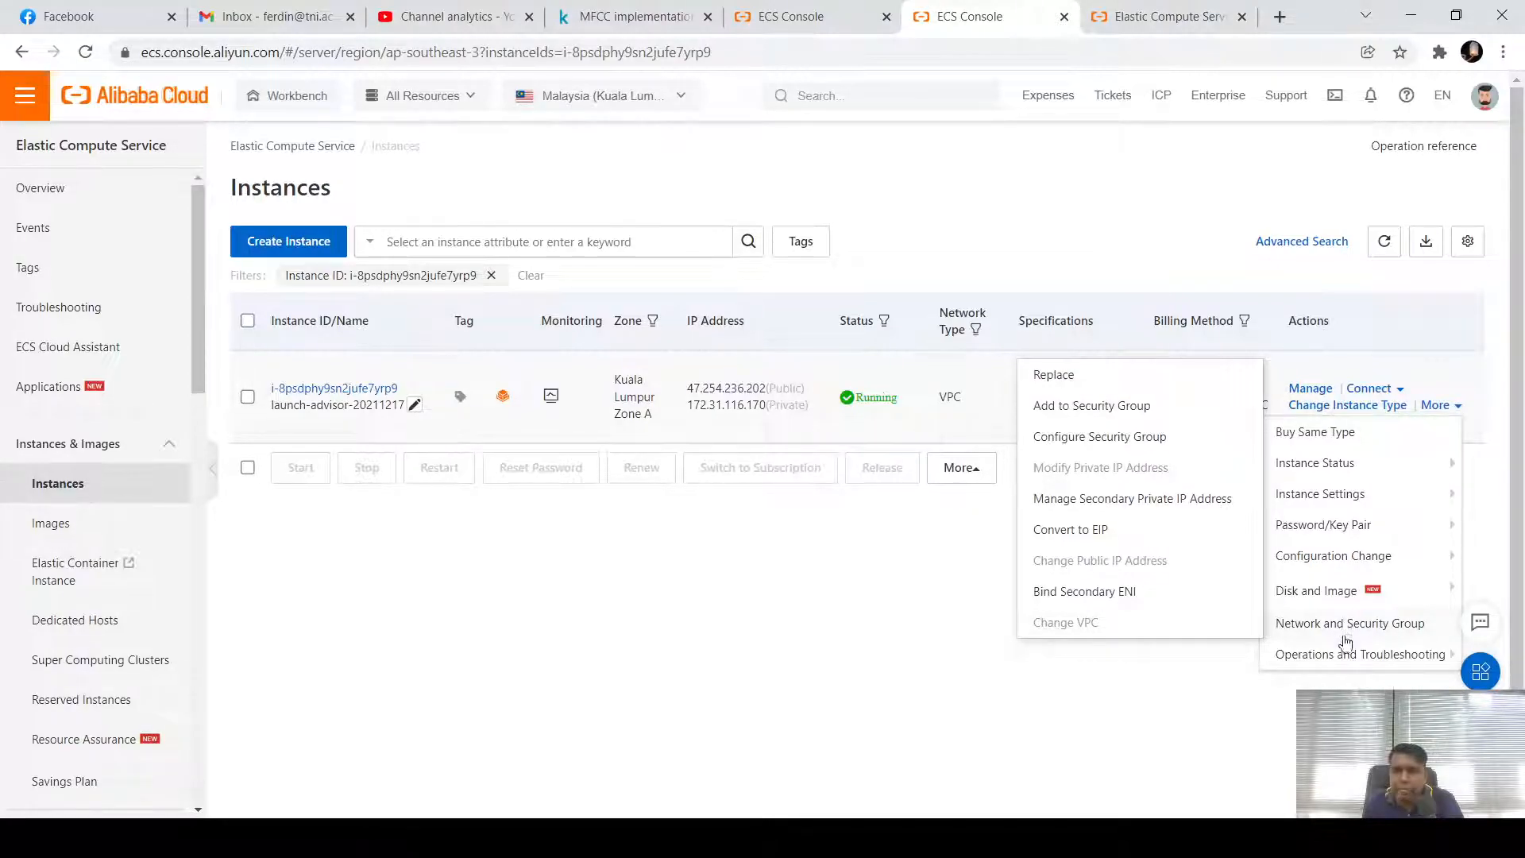
mouse_move(1348, 660)
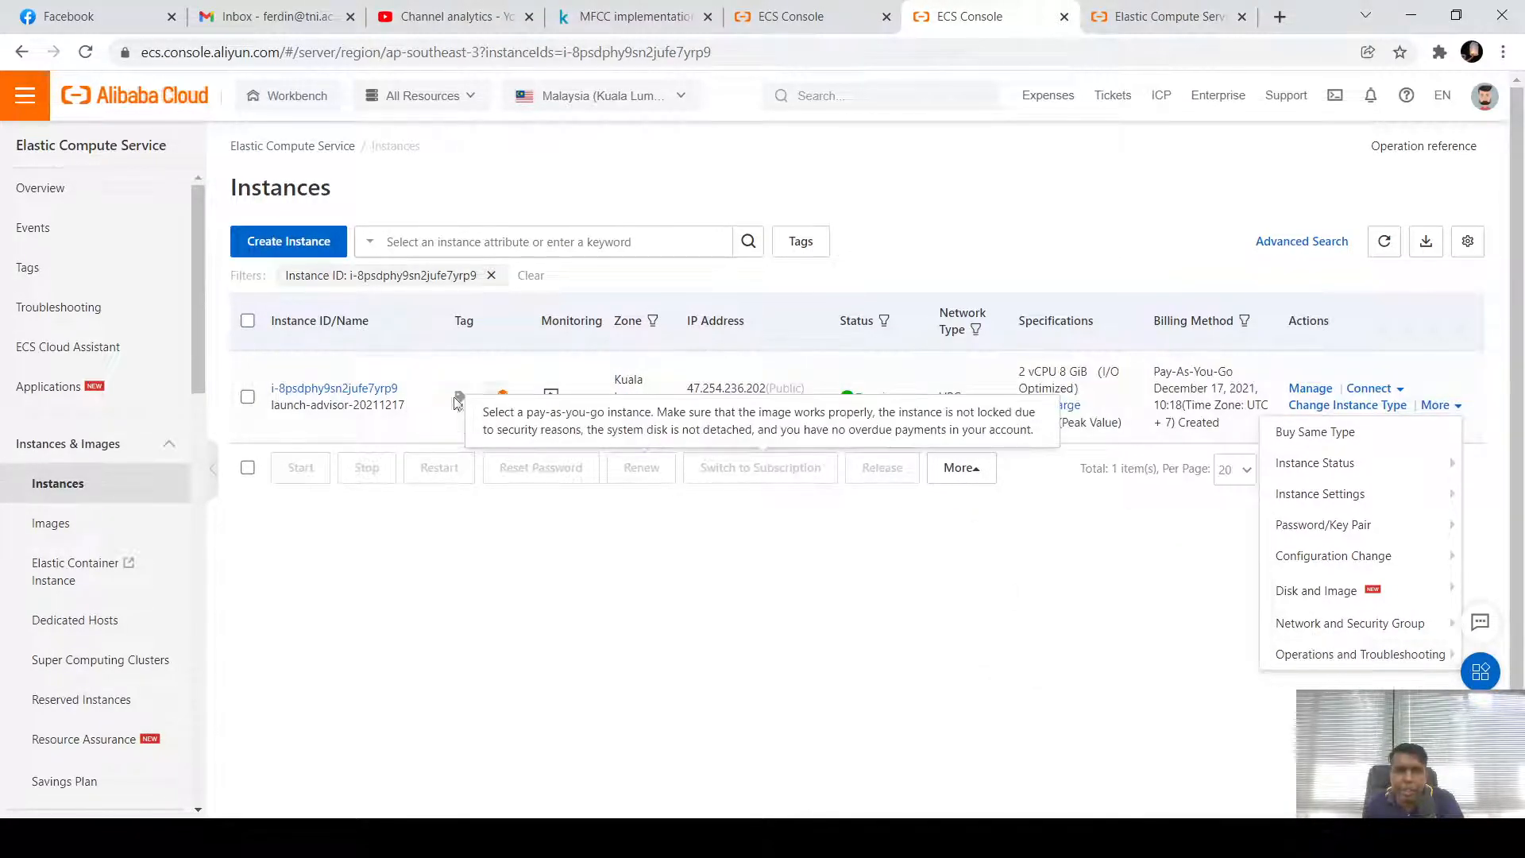
Open launch-advisor-20211217's Instance Details in a new tab and review its status and health
middle_click(333, 388)
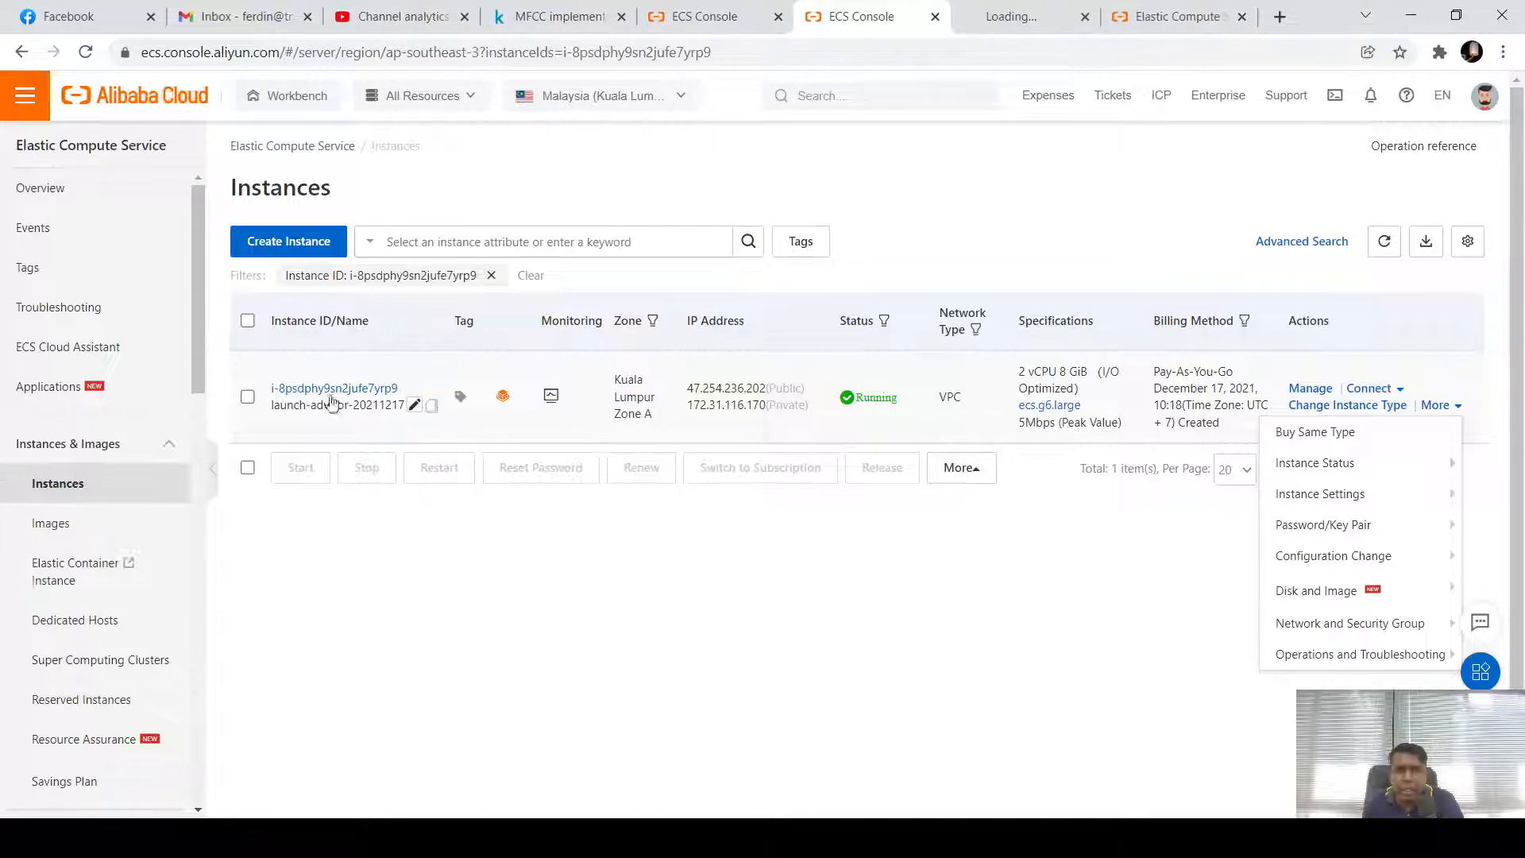
left_click(1027, 15)
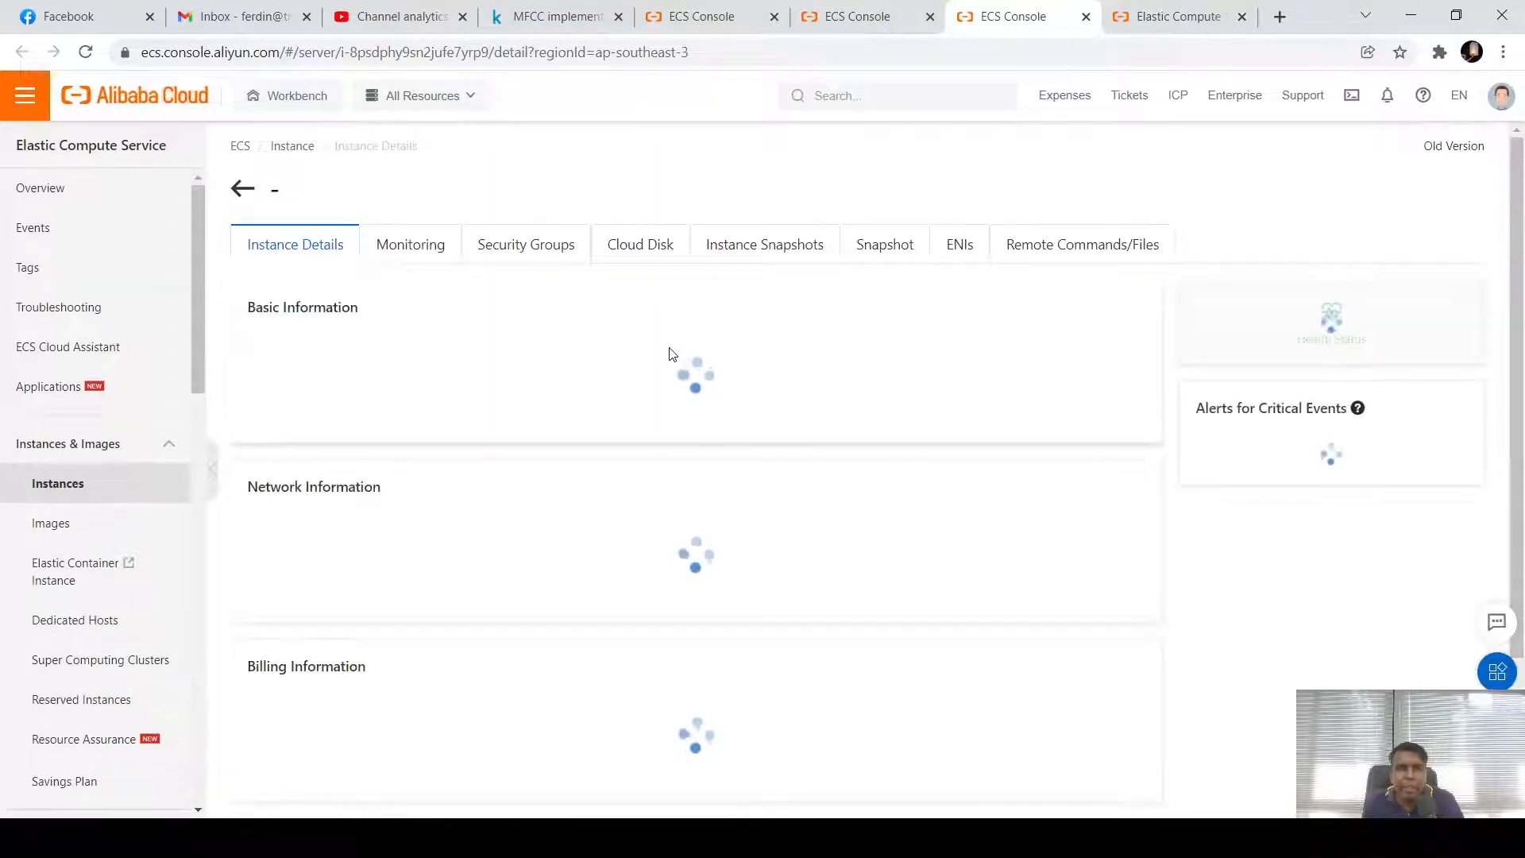
scroll(829, 413, "down", 3)
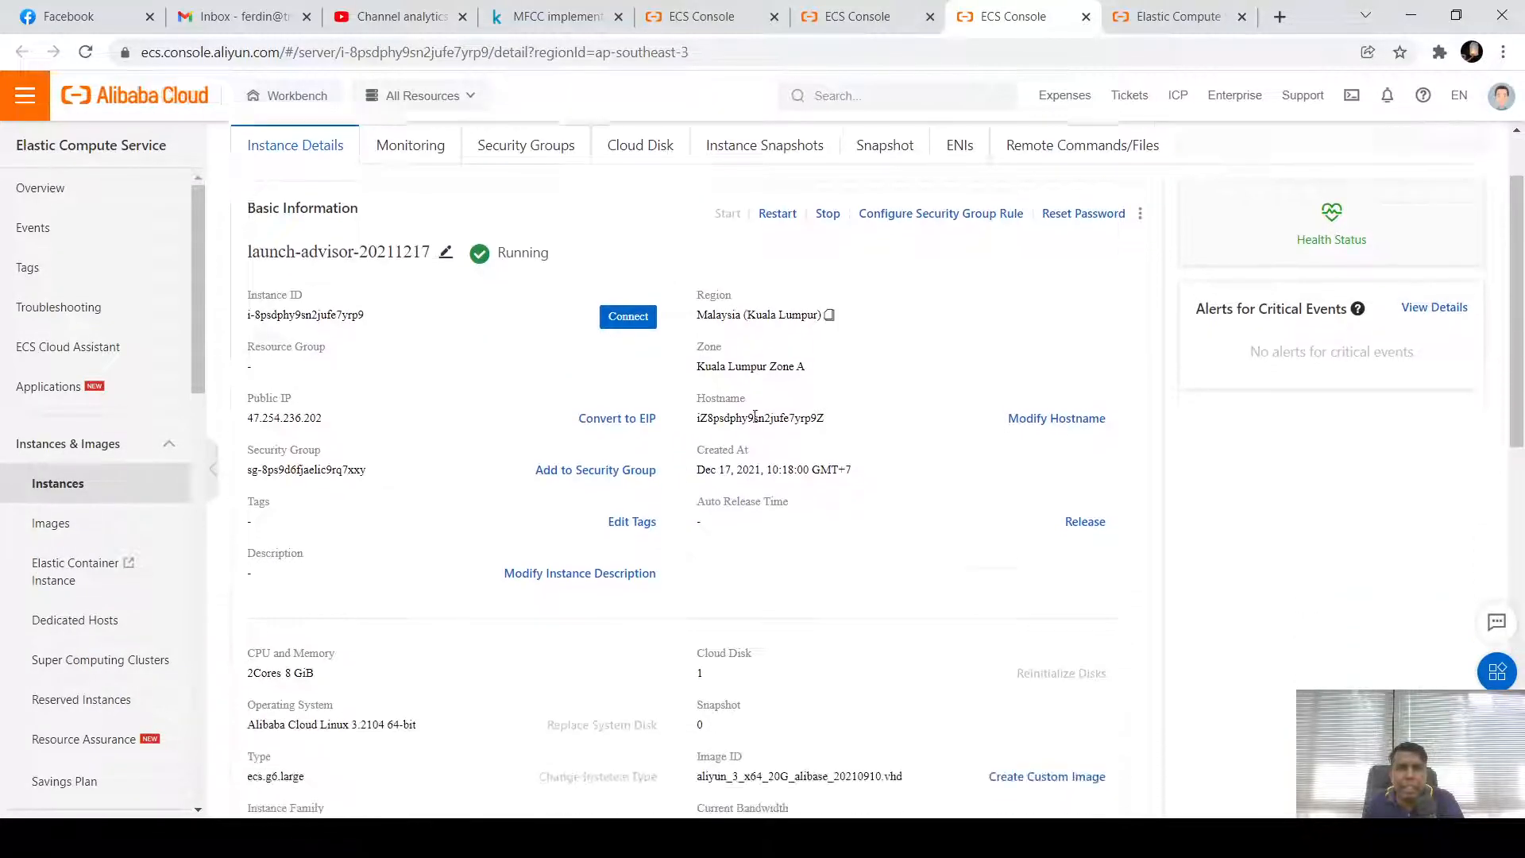
scroll(755, 416, "up", 4)
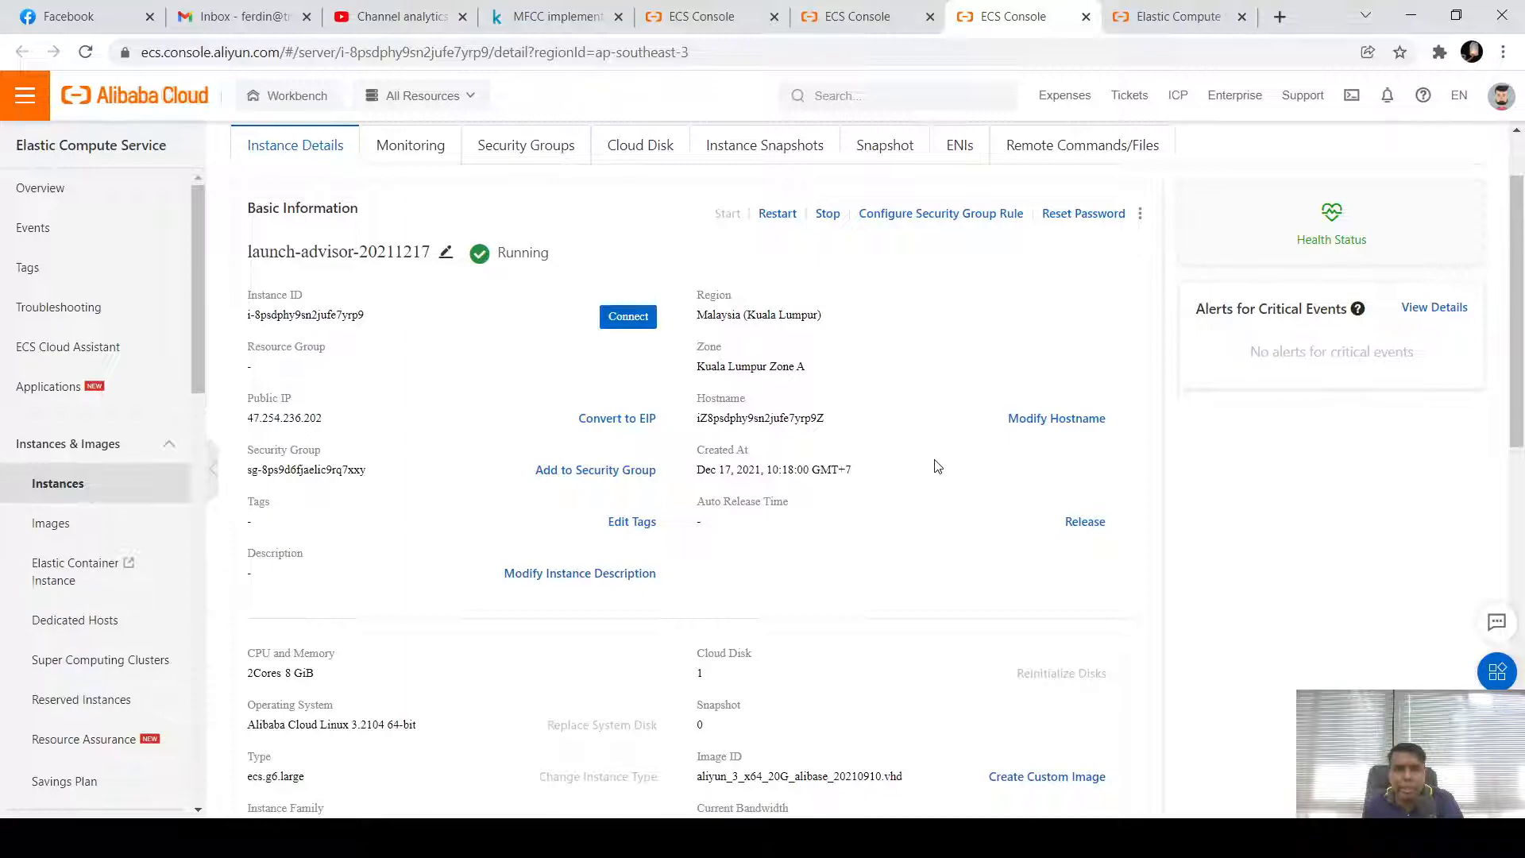
scroll(938, 466, "down", 4)
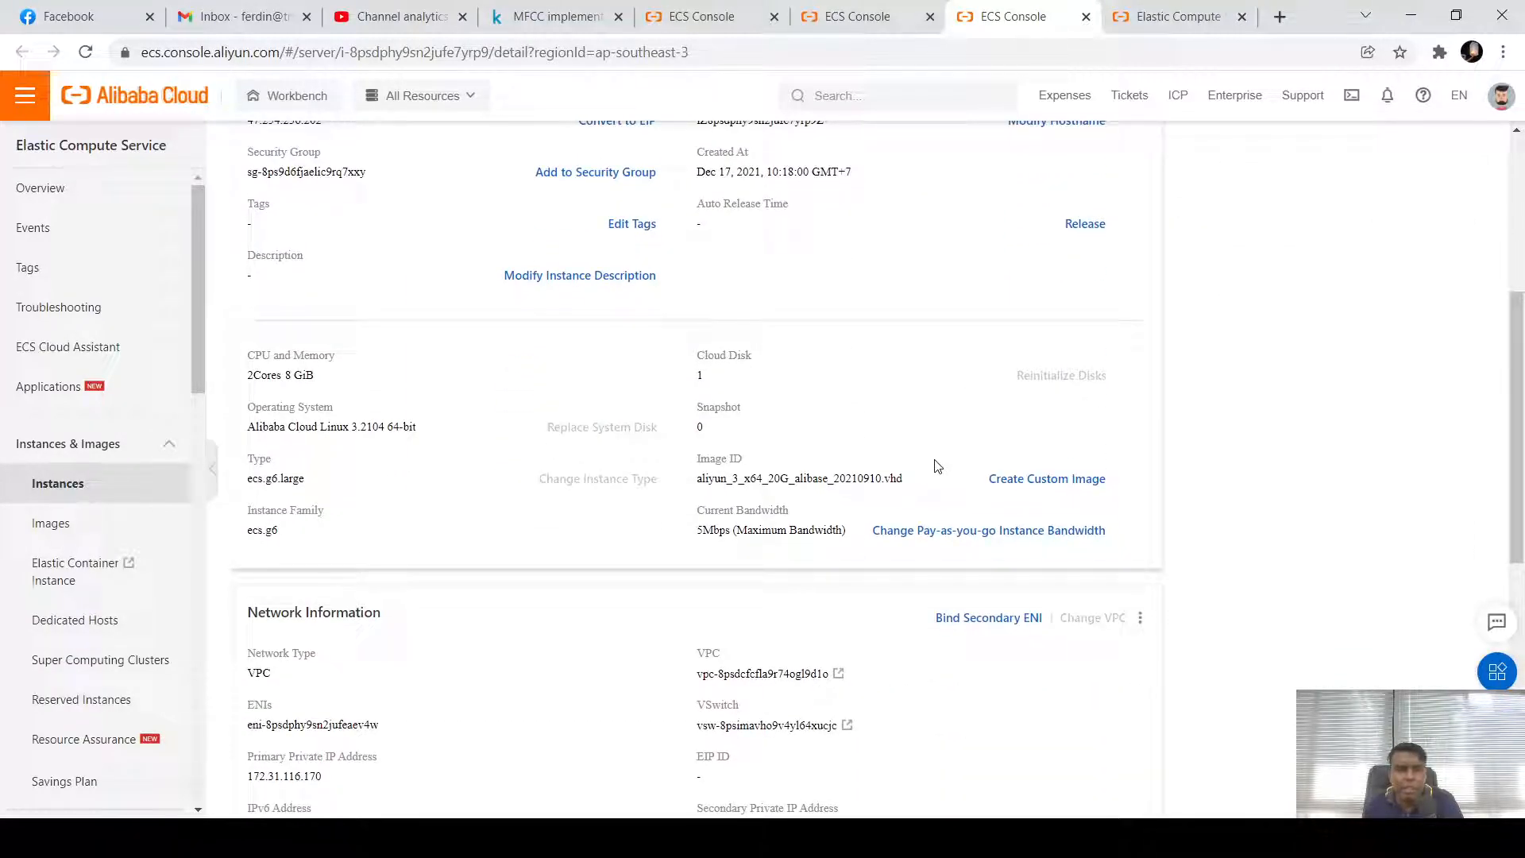
scroll(938, 466, "down", 5)
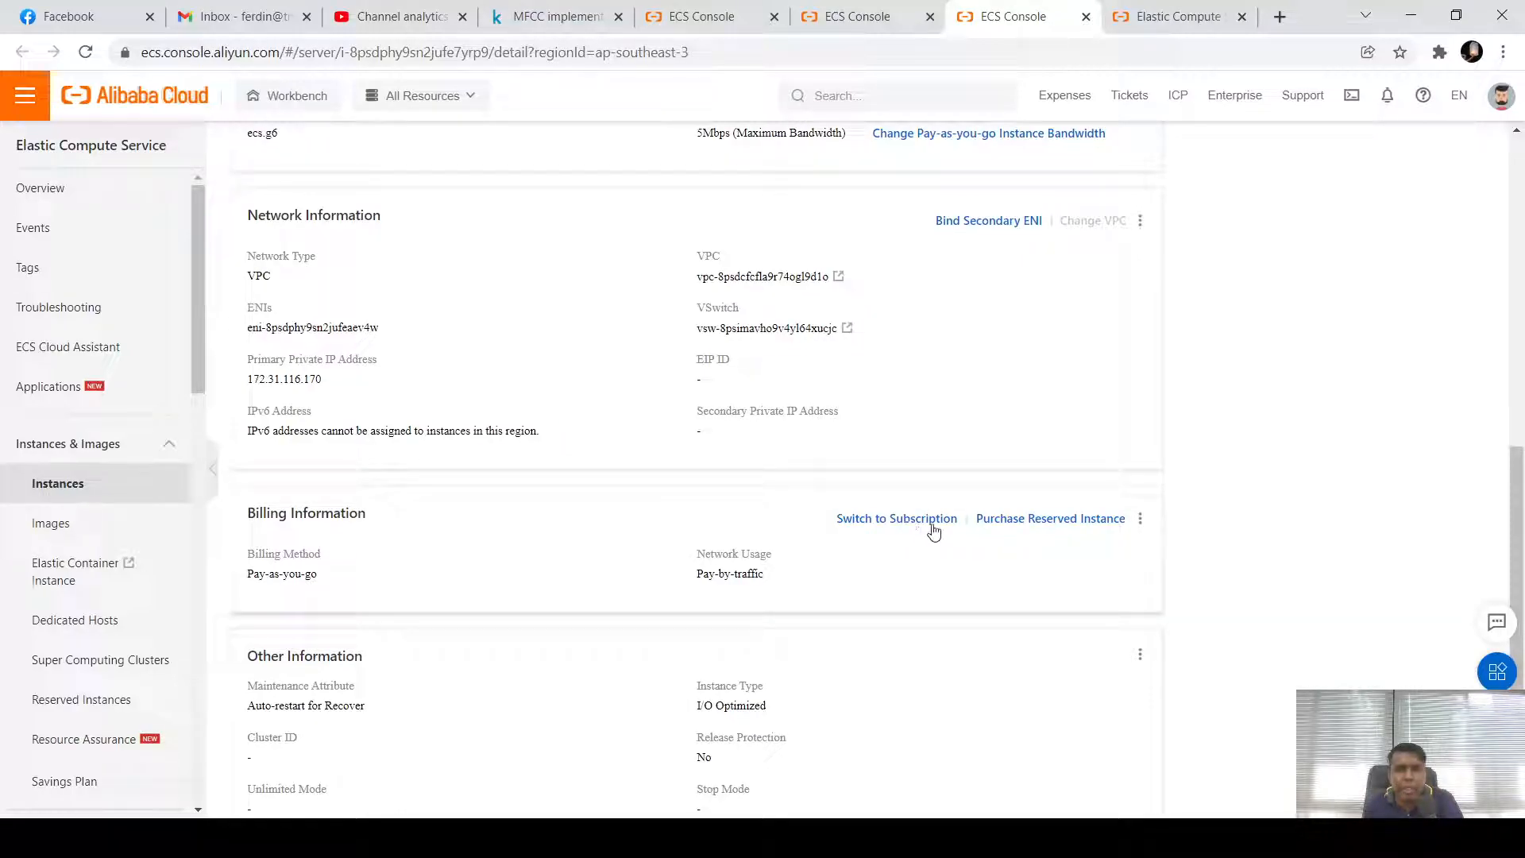
scroll(1042, 541, "down", 3)
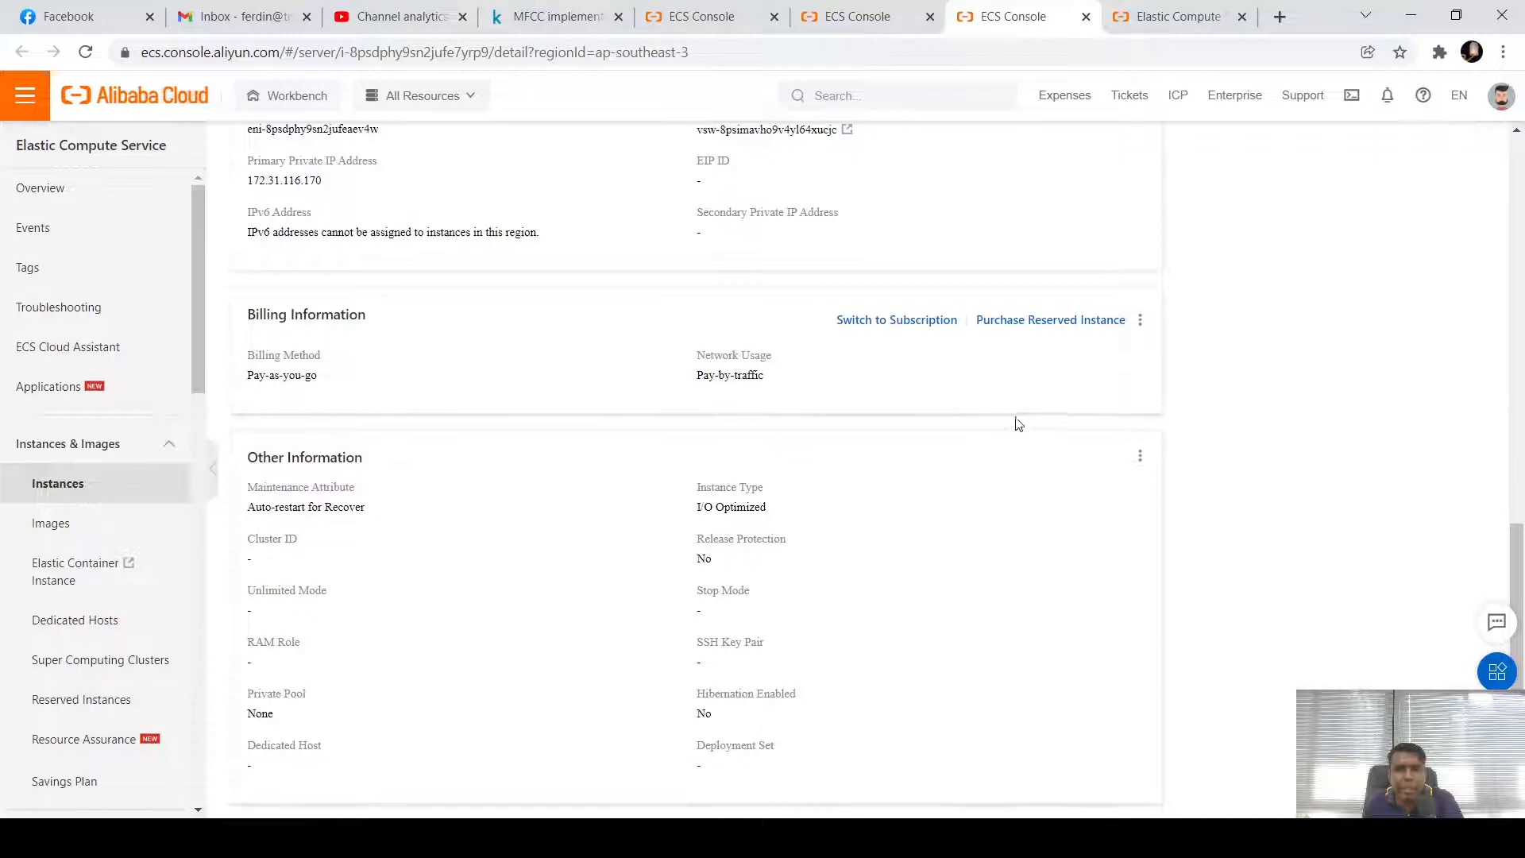
scroll(1064, 462, "up", 9)
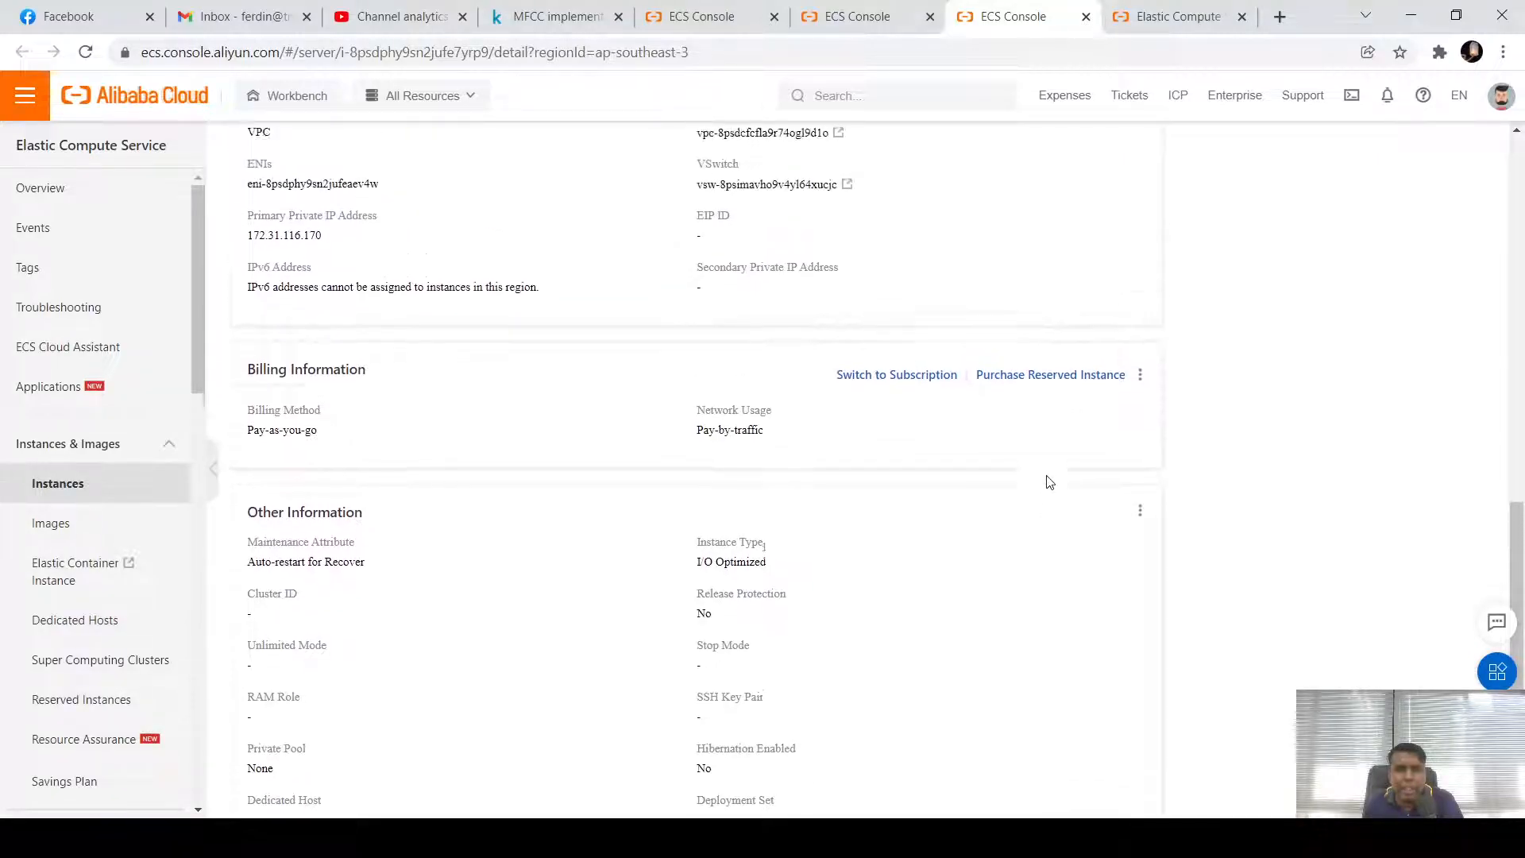
scroll(1065, 470, "up", 4)
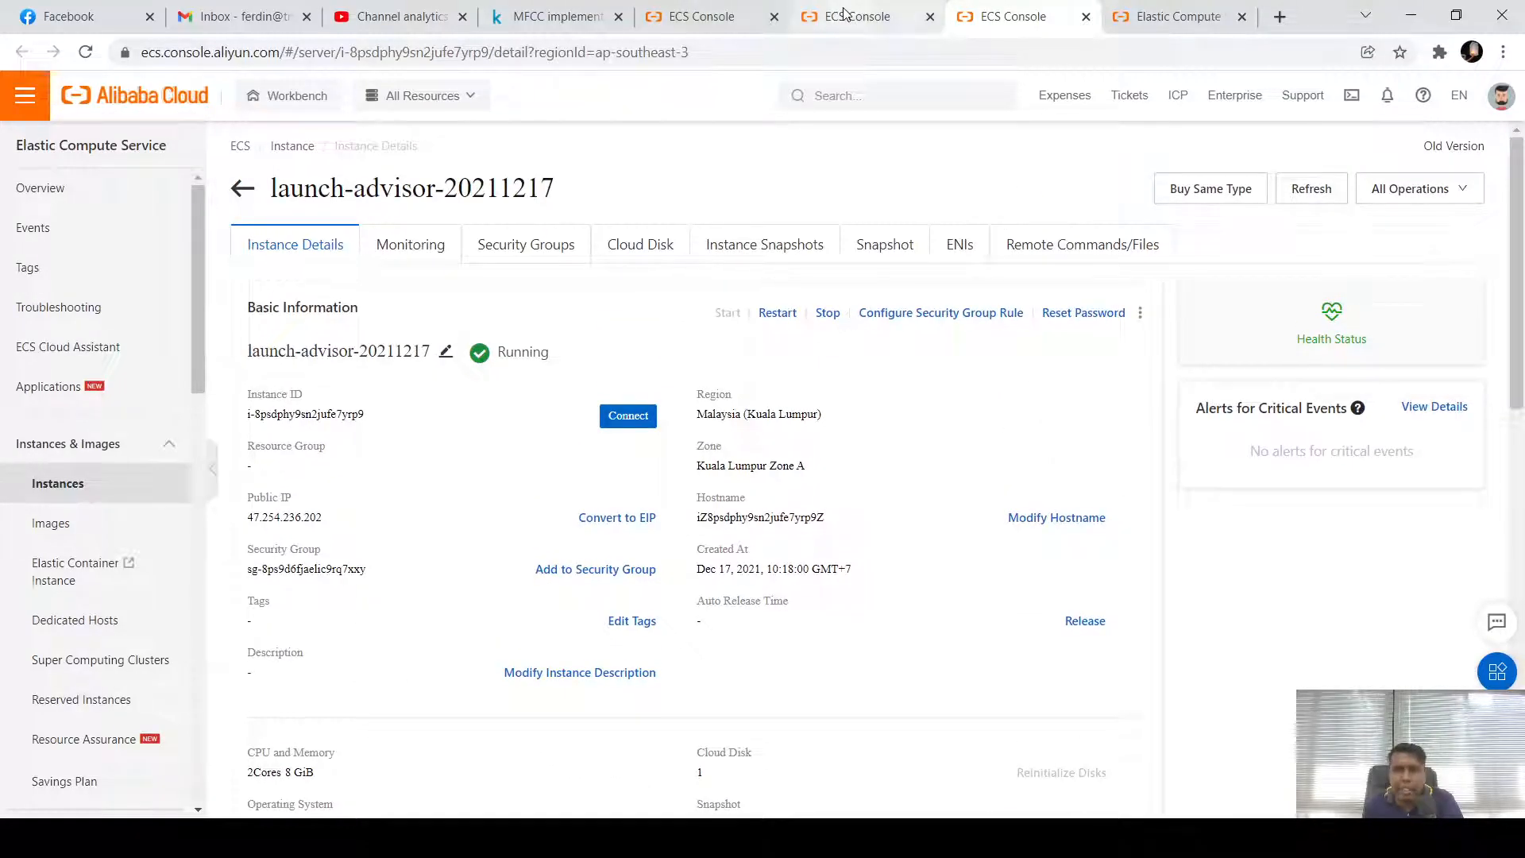
mouse_move(1339, 322)
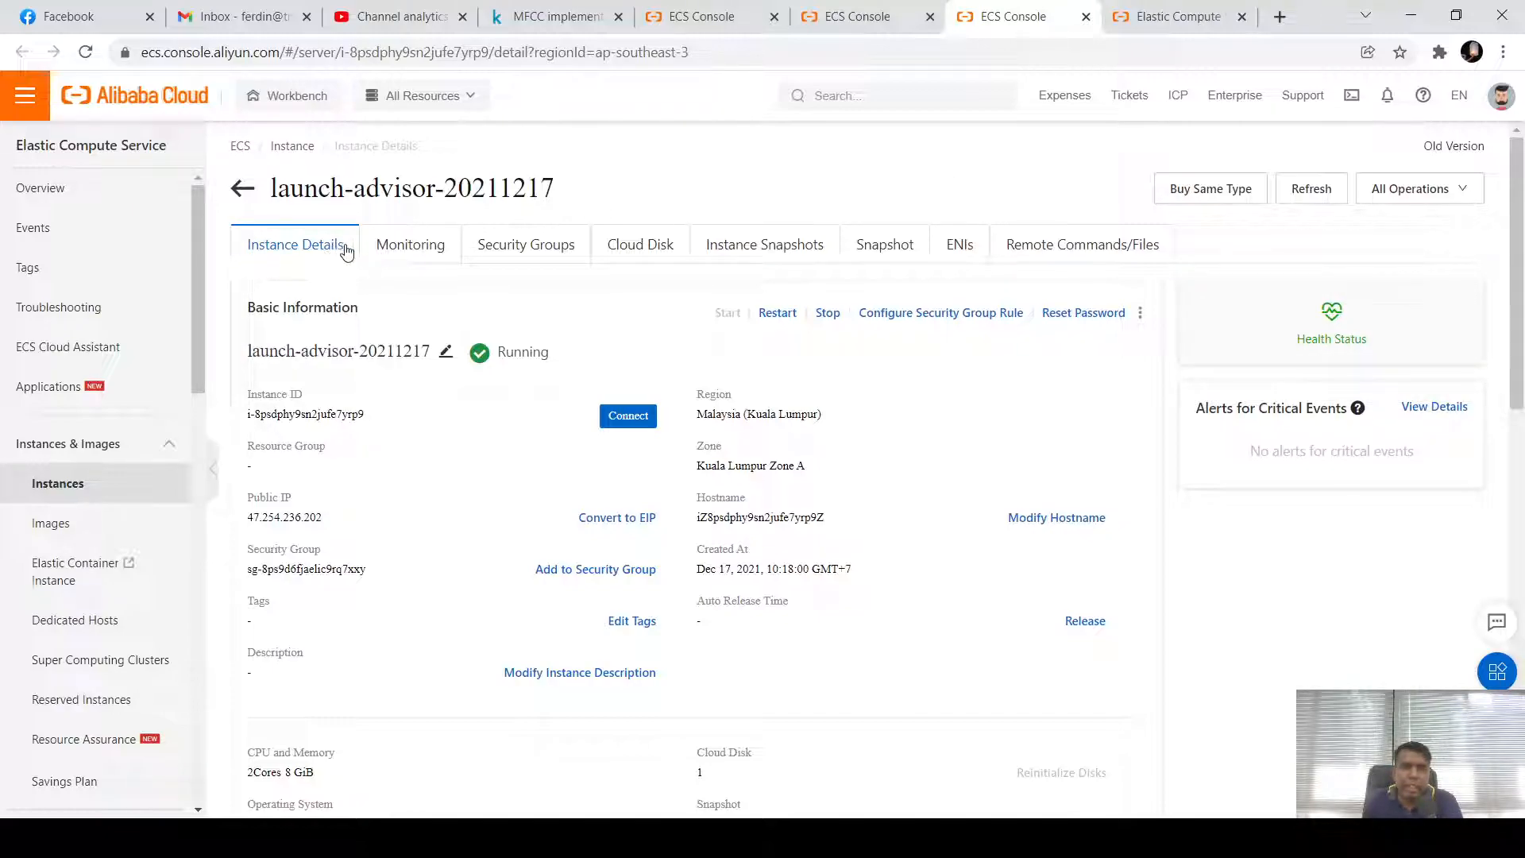
View the instance's Monitoring and Security Groups tabs, then close the extra tab back to Instances
left_click(399, 253)
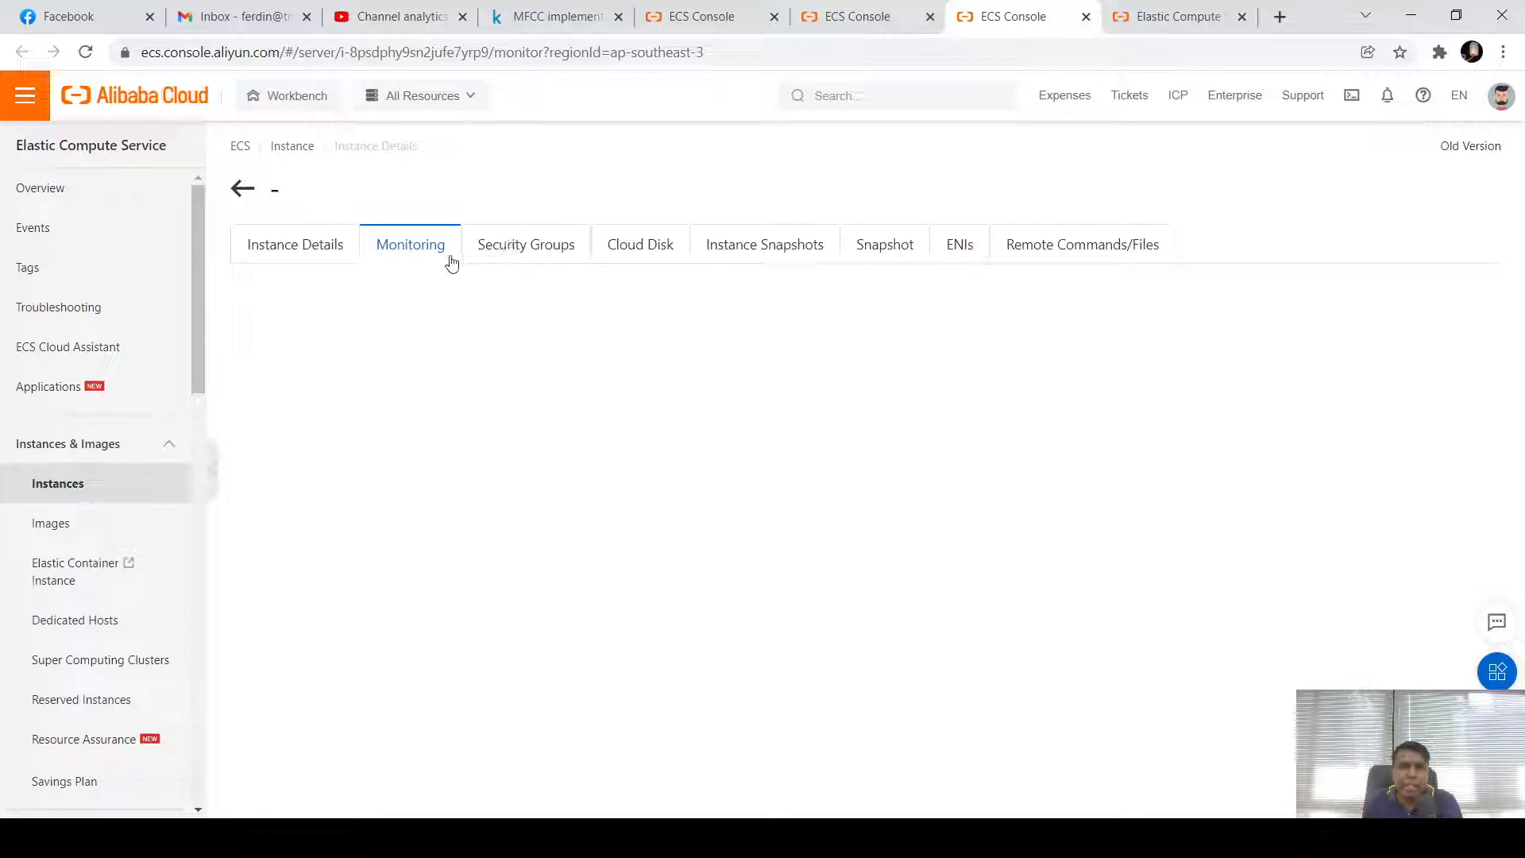
left_click(514, 253)
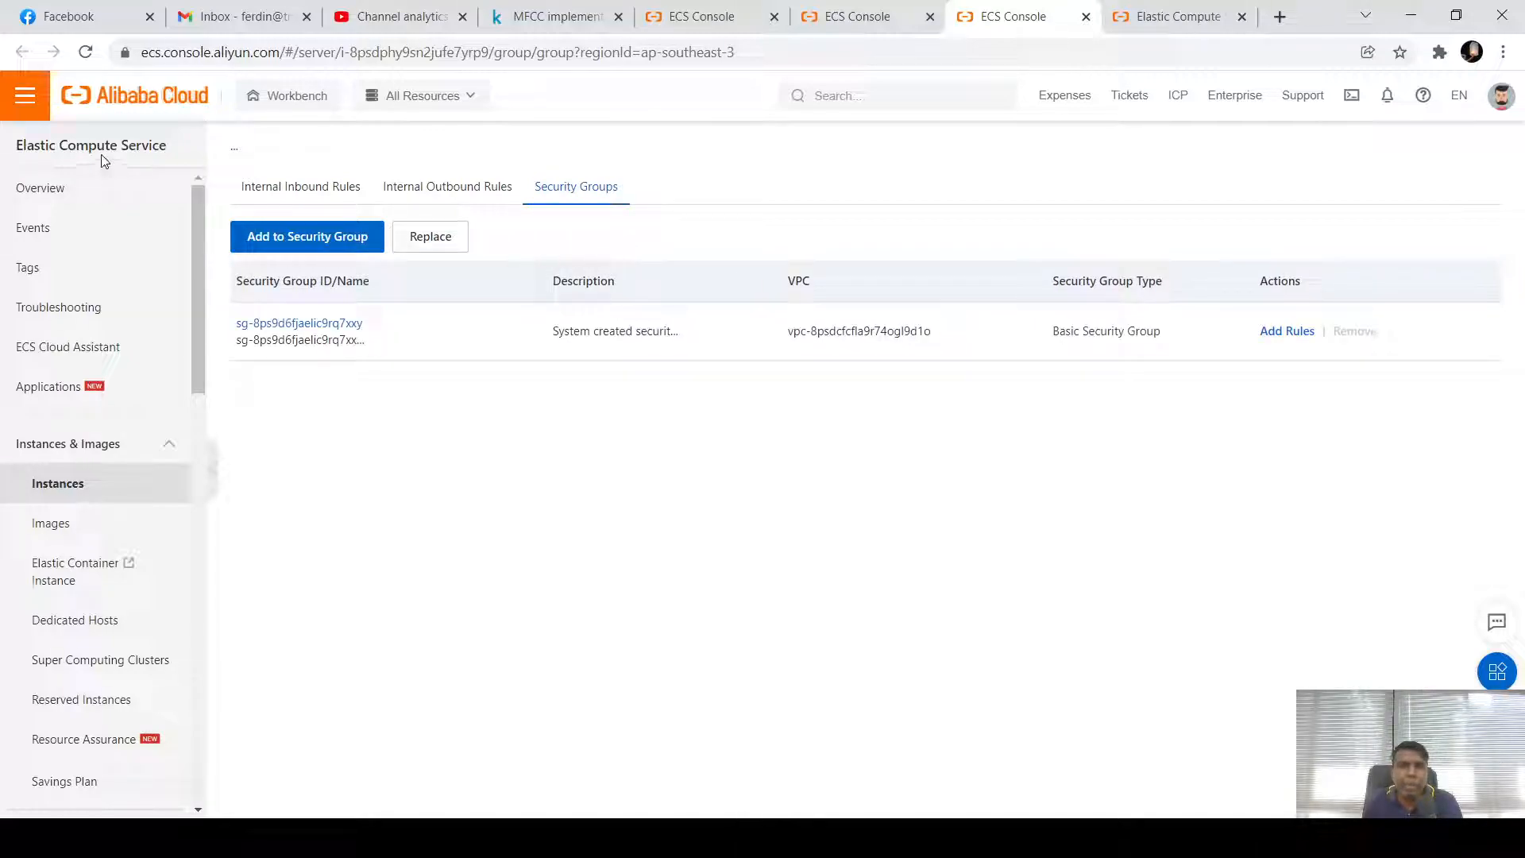
left_click(871, 27)
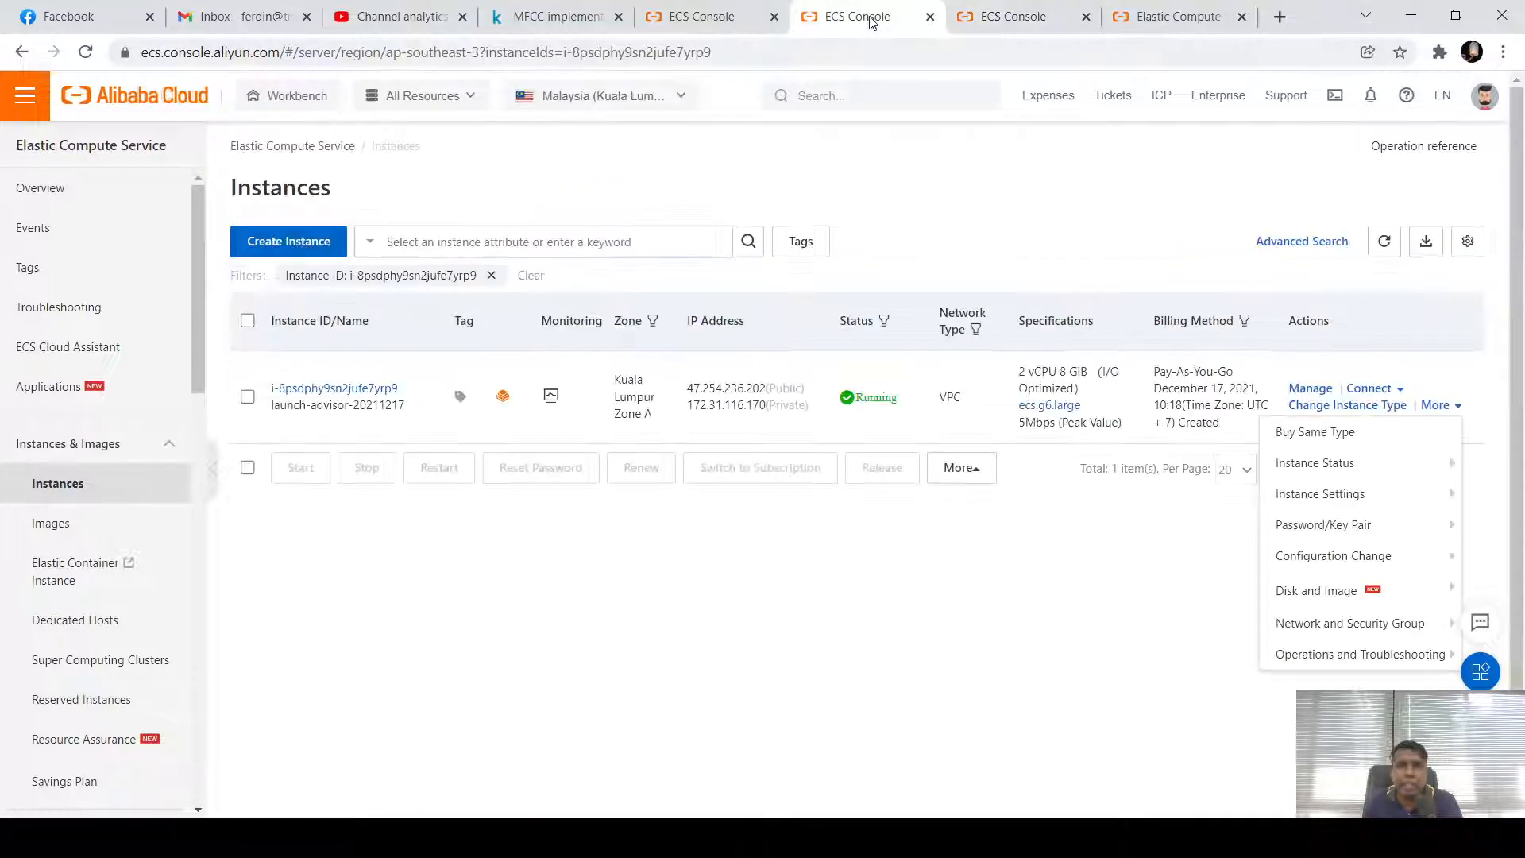
left_click(1033, 12)
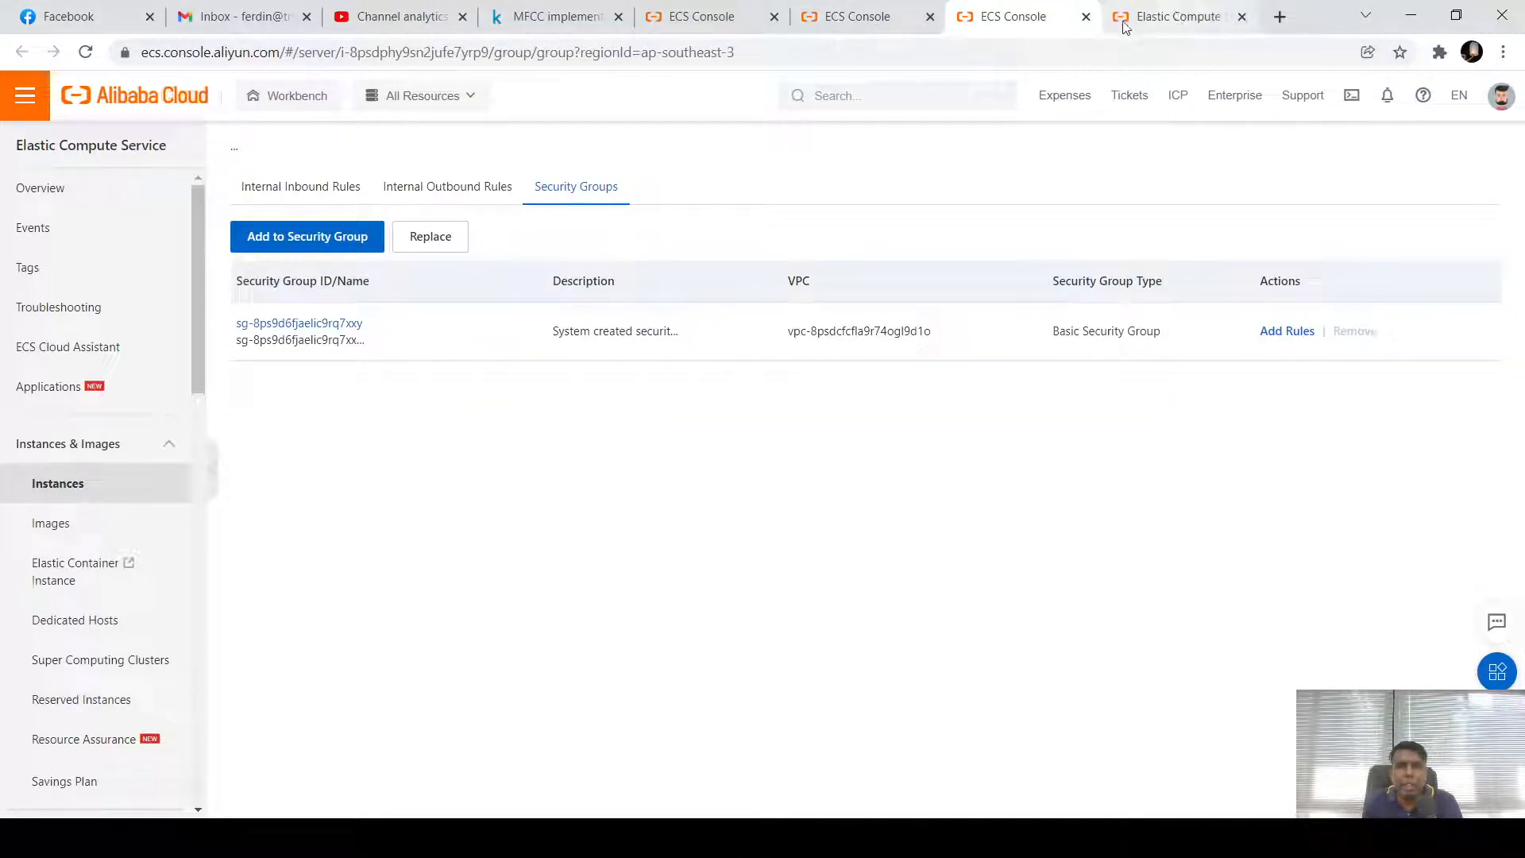
left_click(1086, 16)
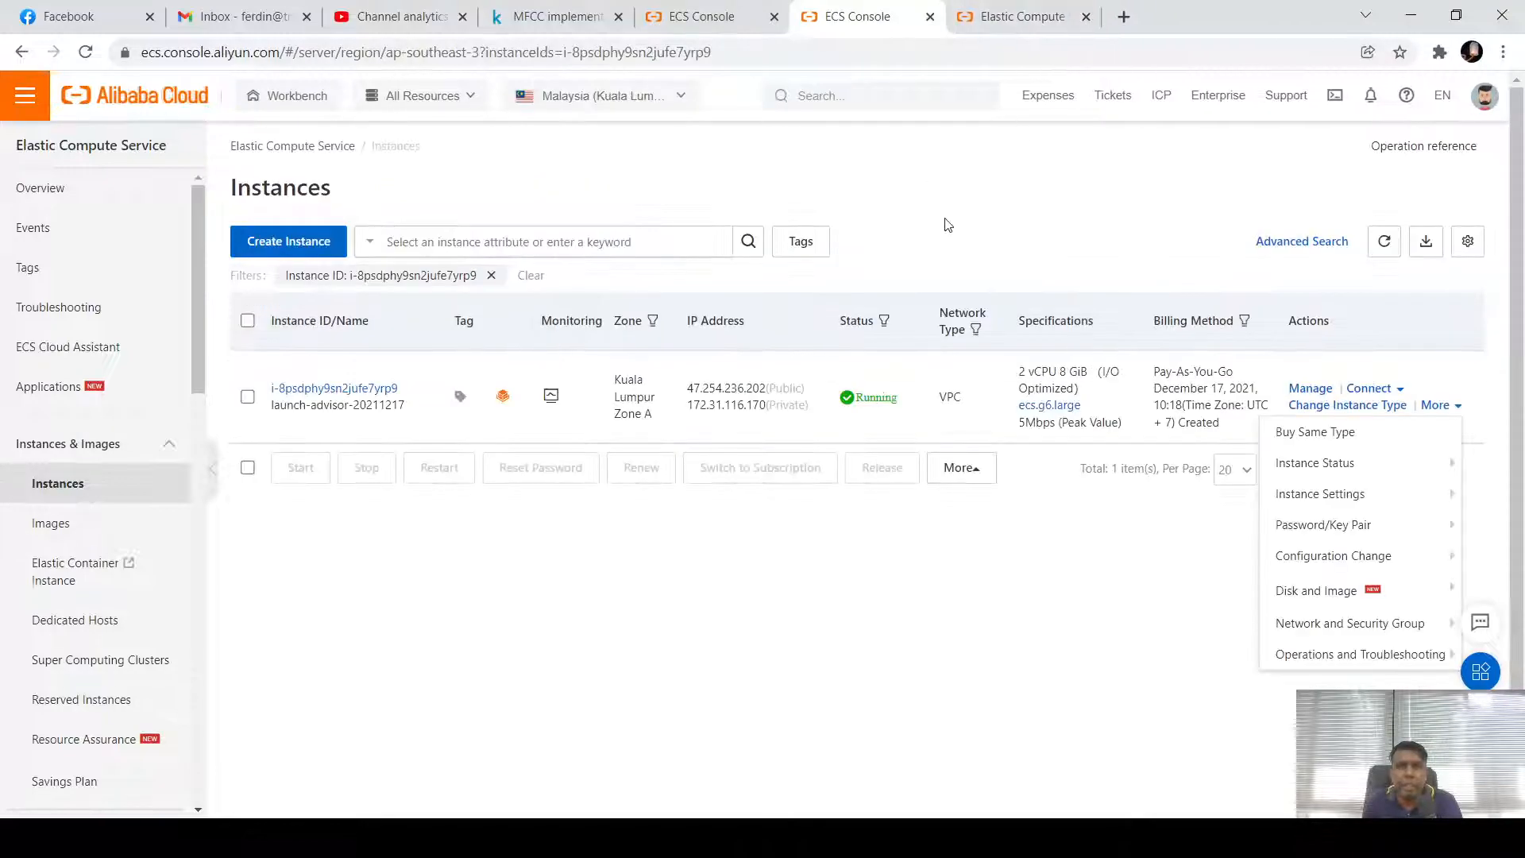
left_click(1126, 642)
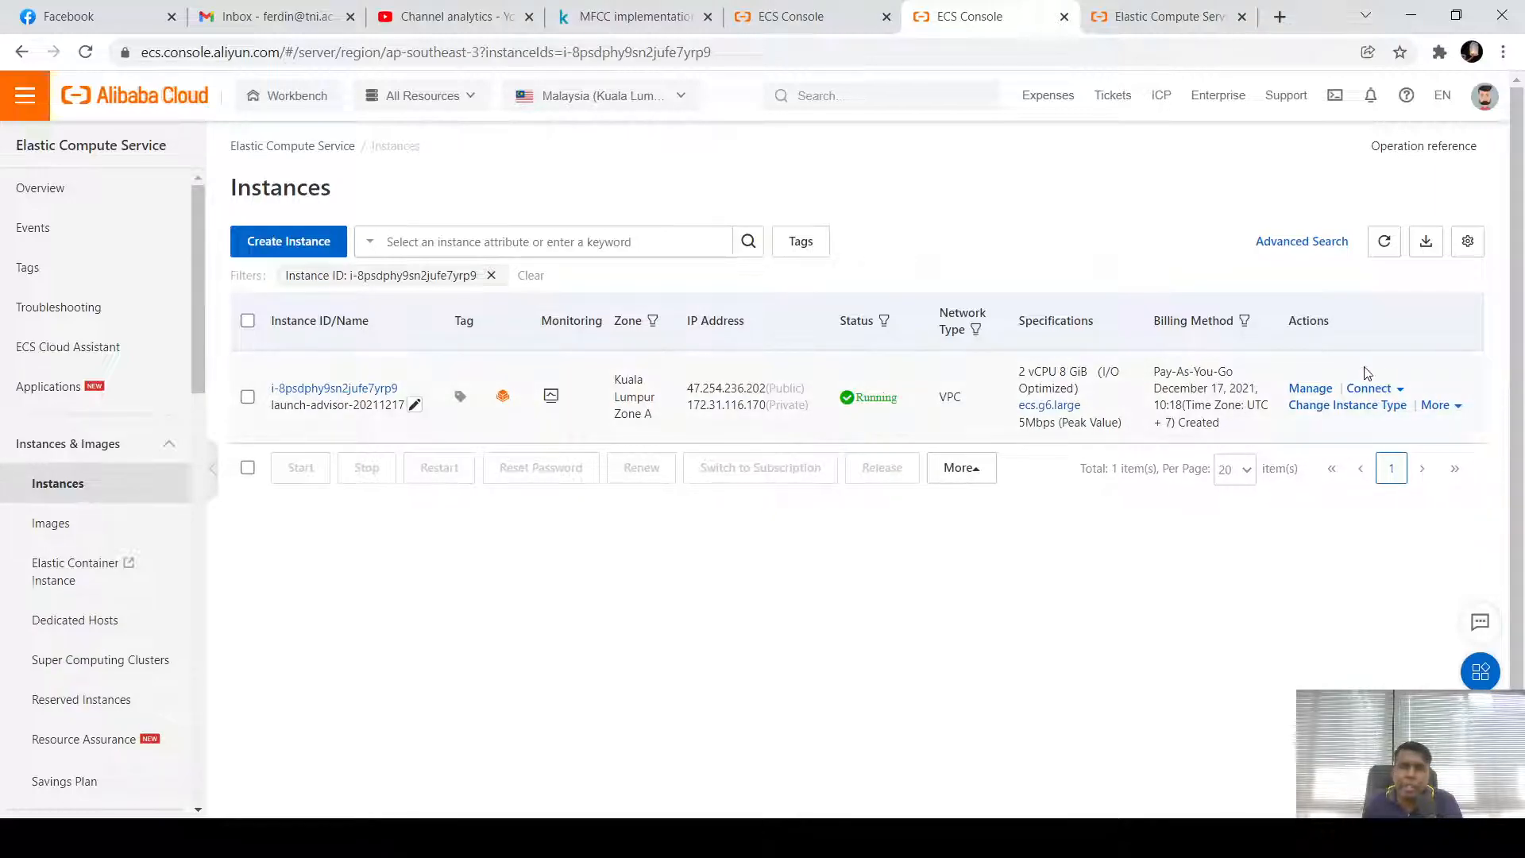
Start a new instance order set to Pay-As-You-Go in Kuala Lumpur Zone B
left_click(302, 248)
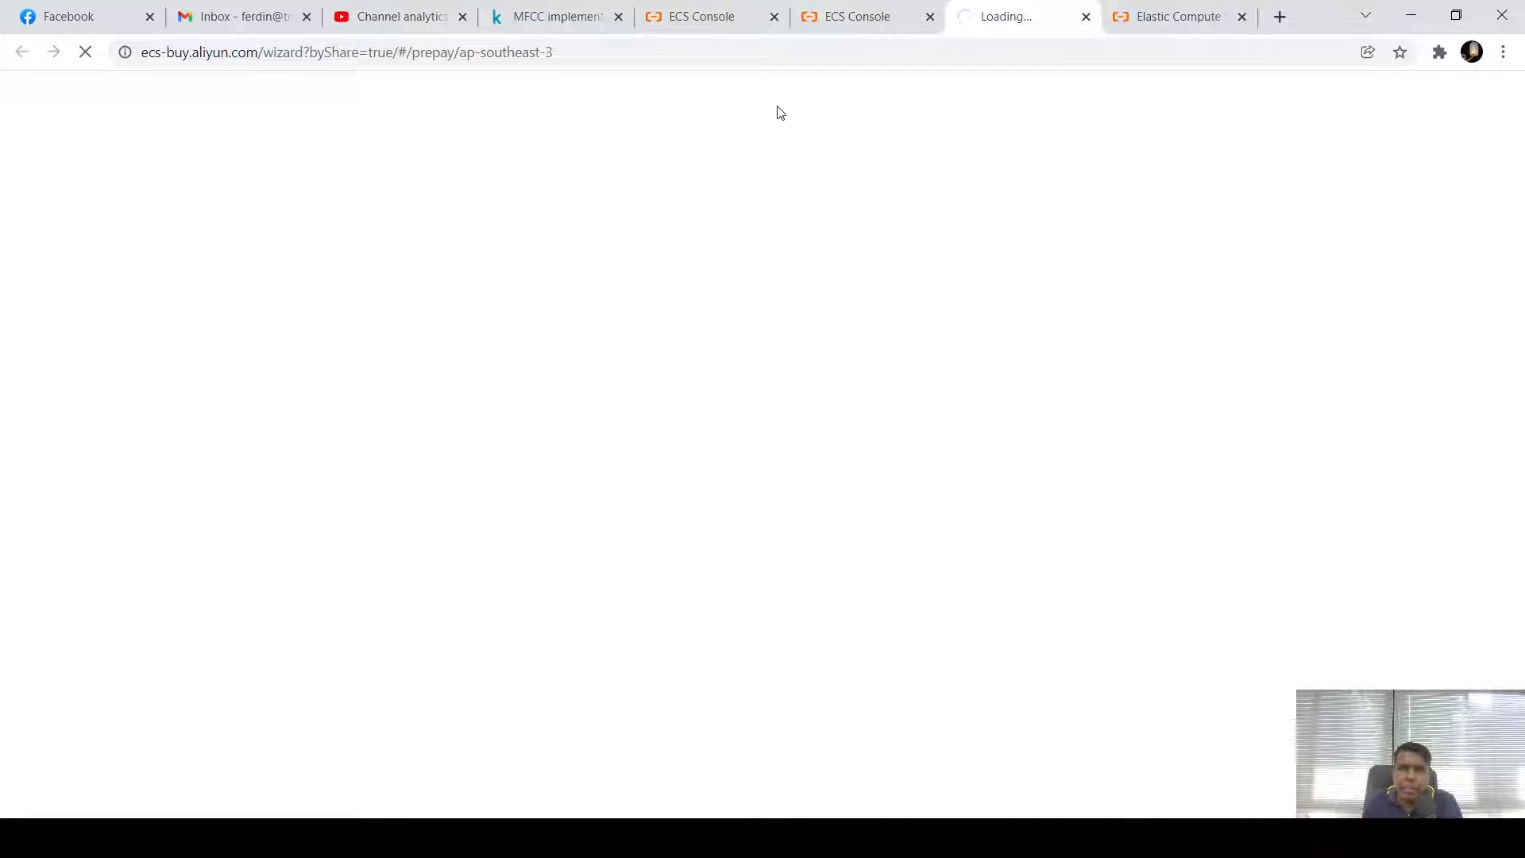
left_click(880, 22)
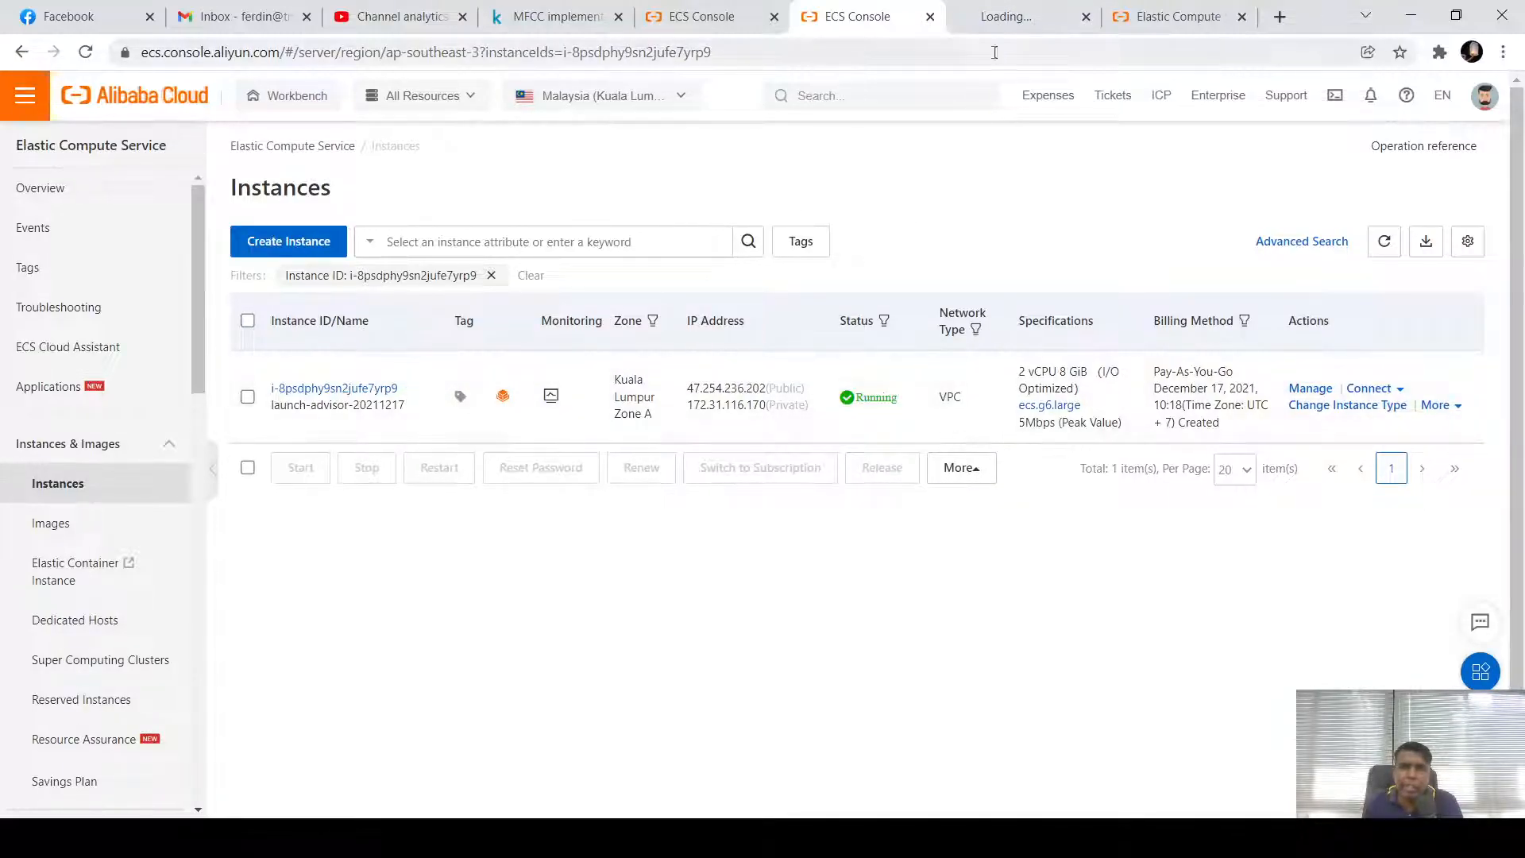
left_click(1010, 16)
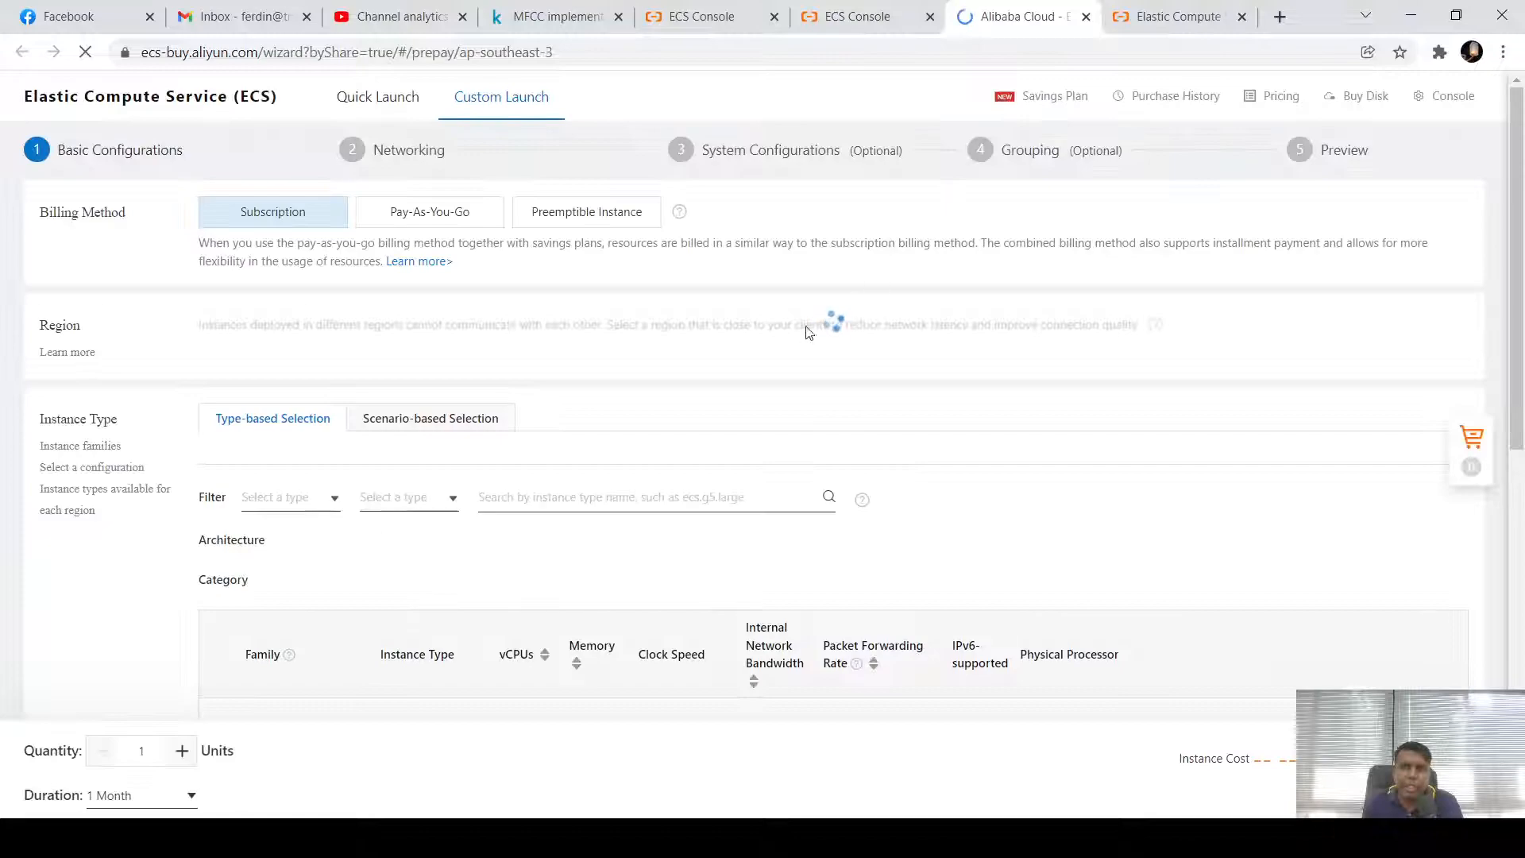
left_click(428, 265)
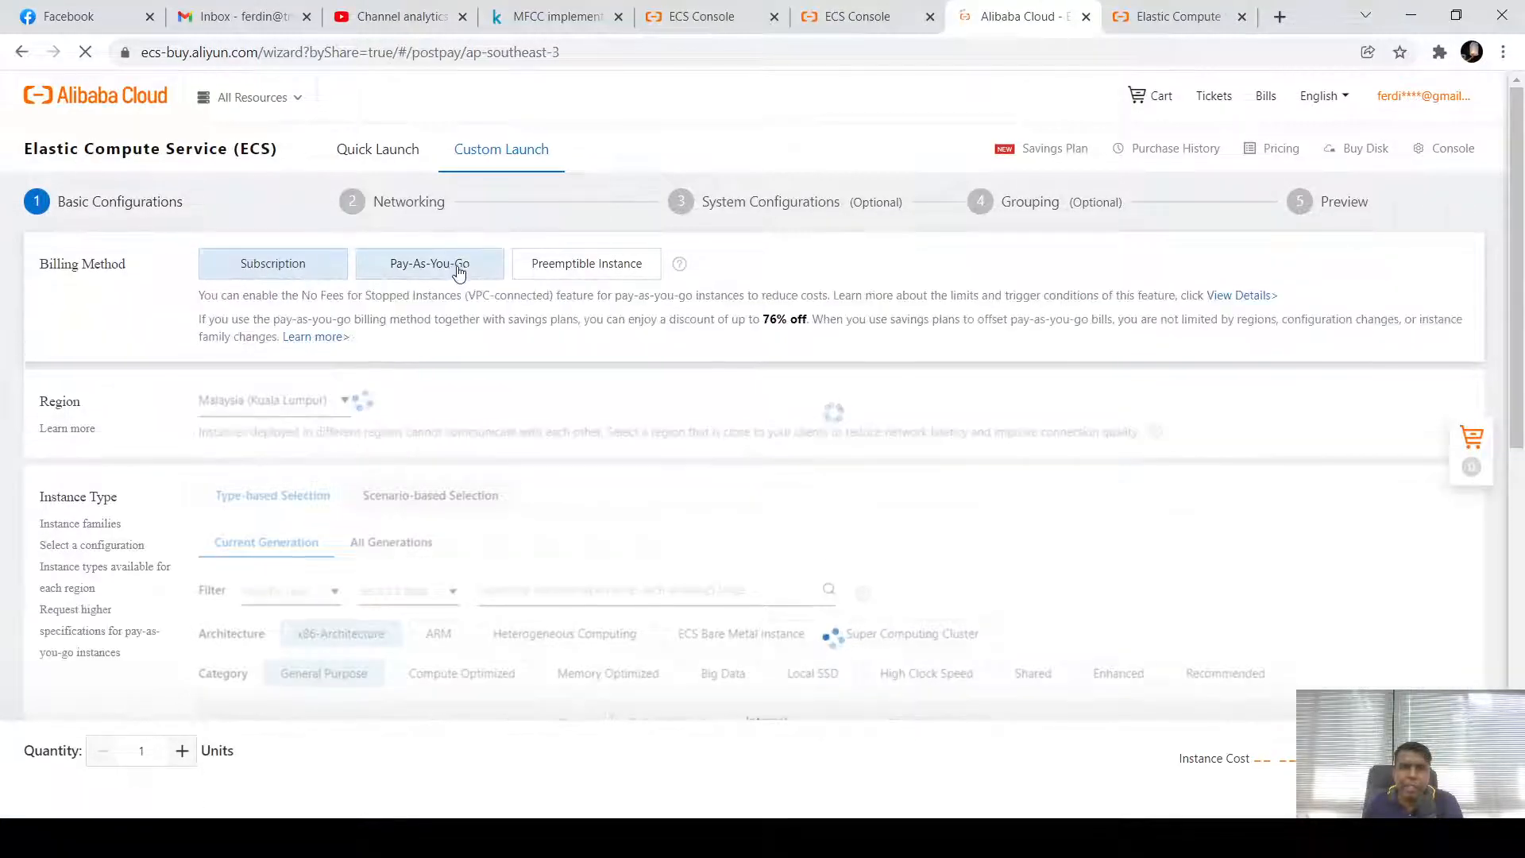
scroll(570, 310, "down", 1)
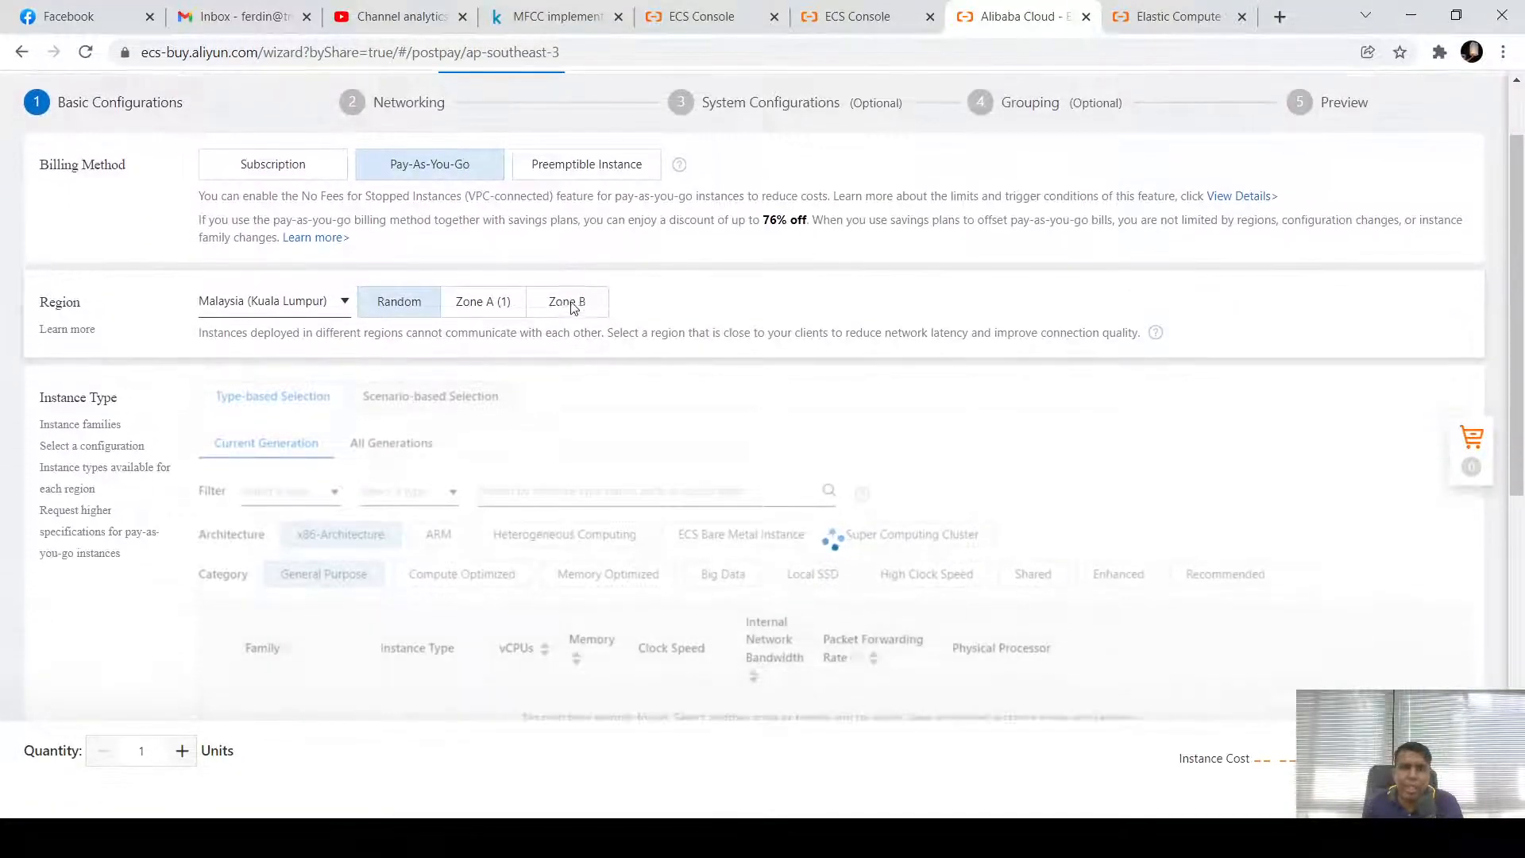
left_click(570, 306)
scroll(570, 427, "down", 10)
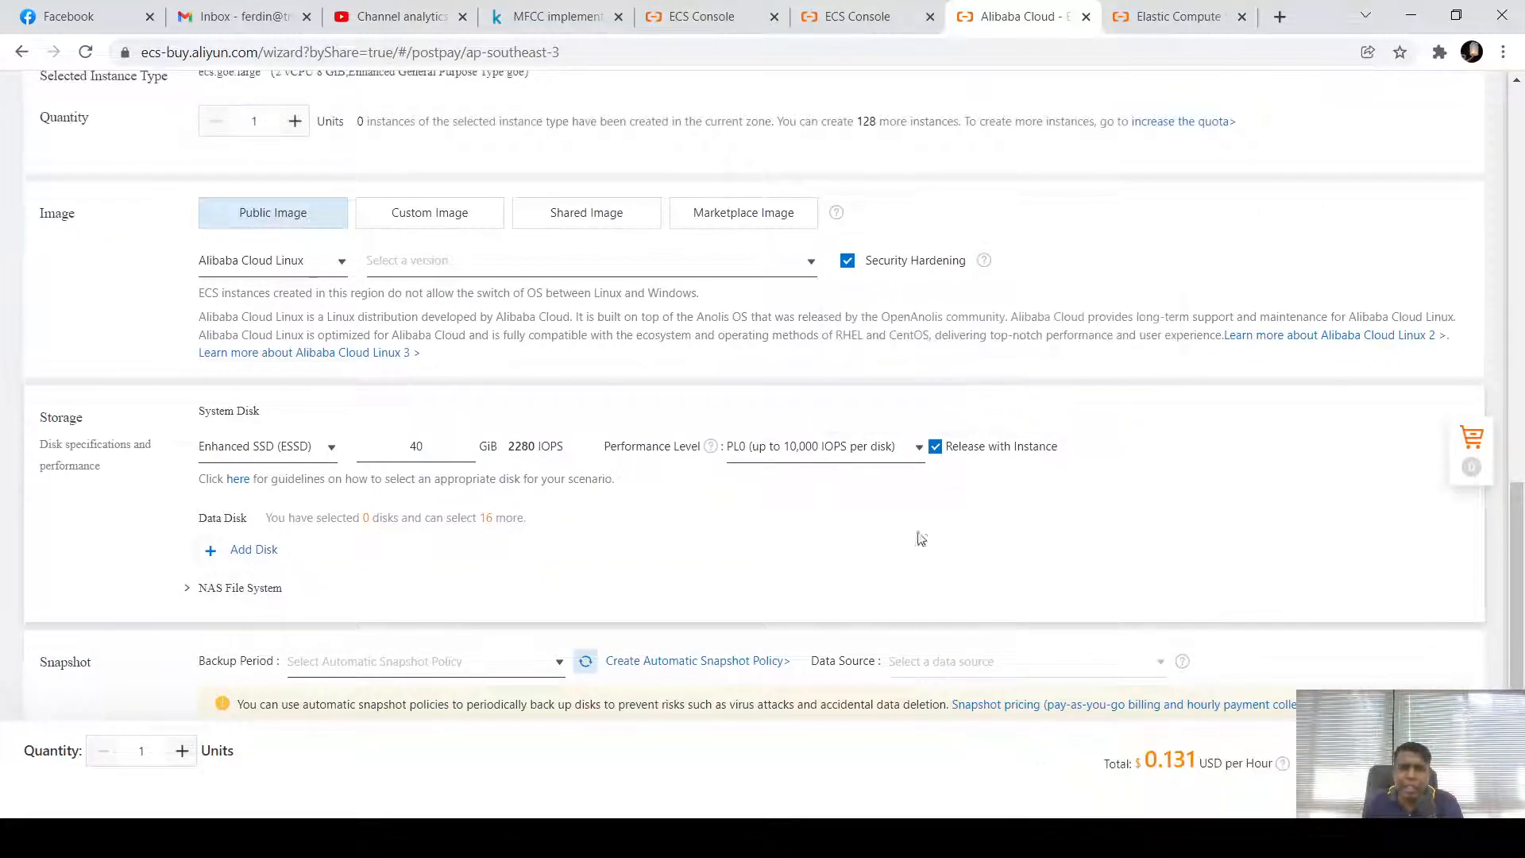
scroll(852, 409, "down", 1)
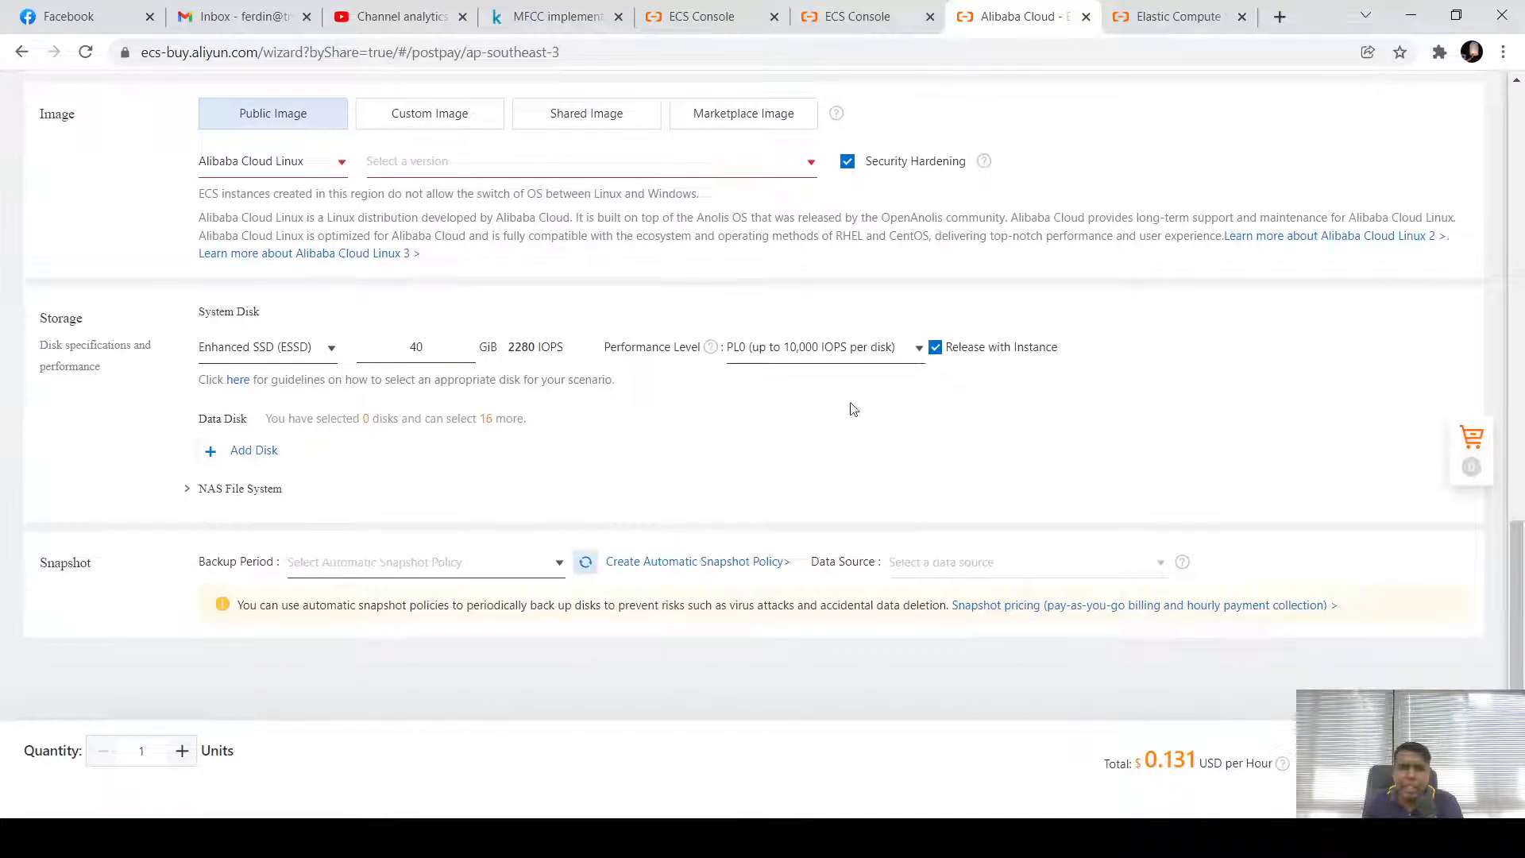
Choose Alibaba Cloud Linux 3.2104 64-bit and advance through Networking to System Configurations
left_click(413, 163)
left_click(409, 197)
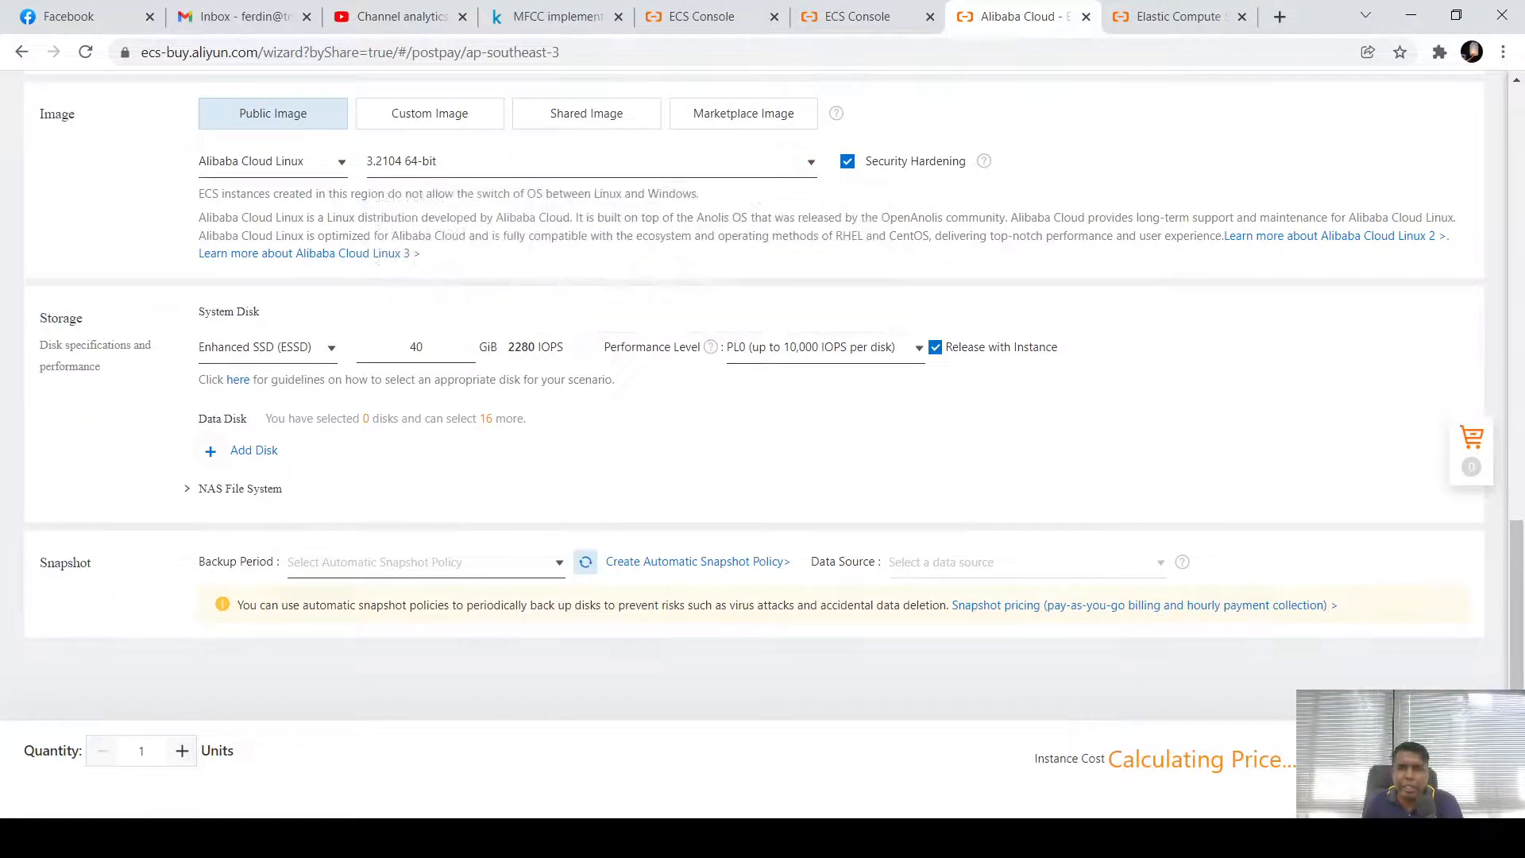
left_click(1366, 760)
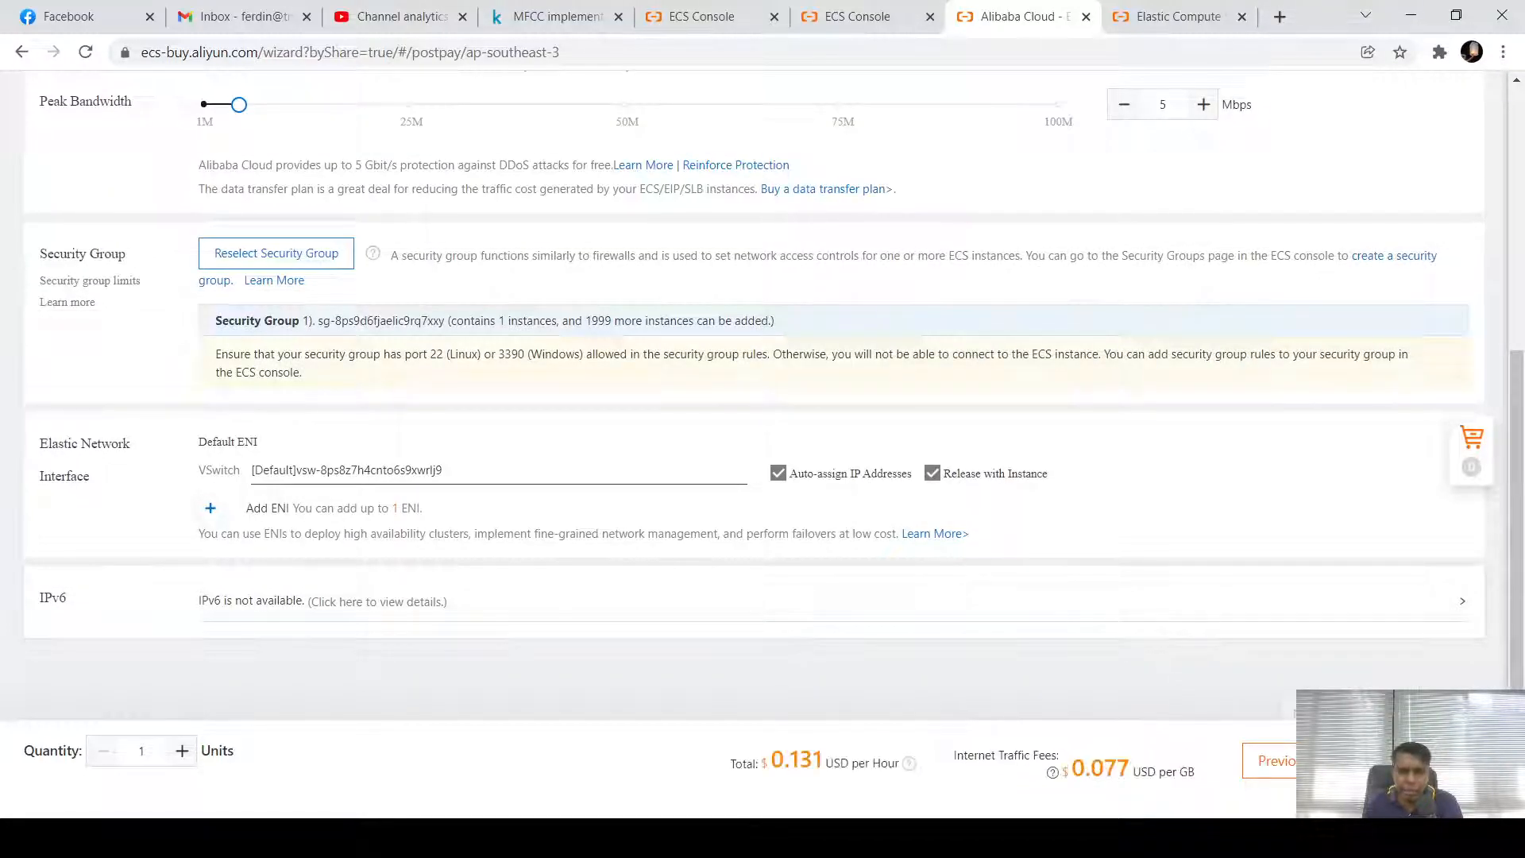
left_click(1366, 760)
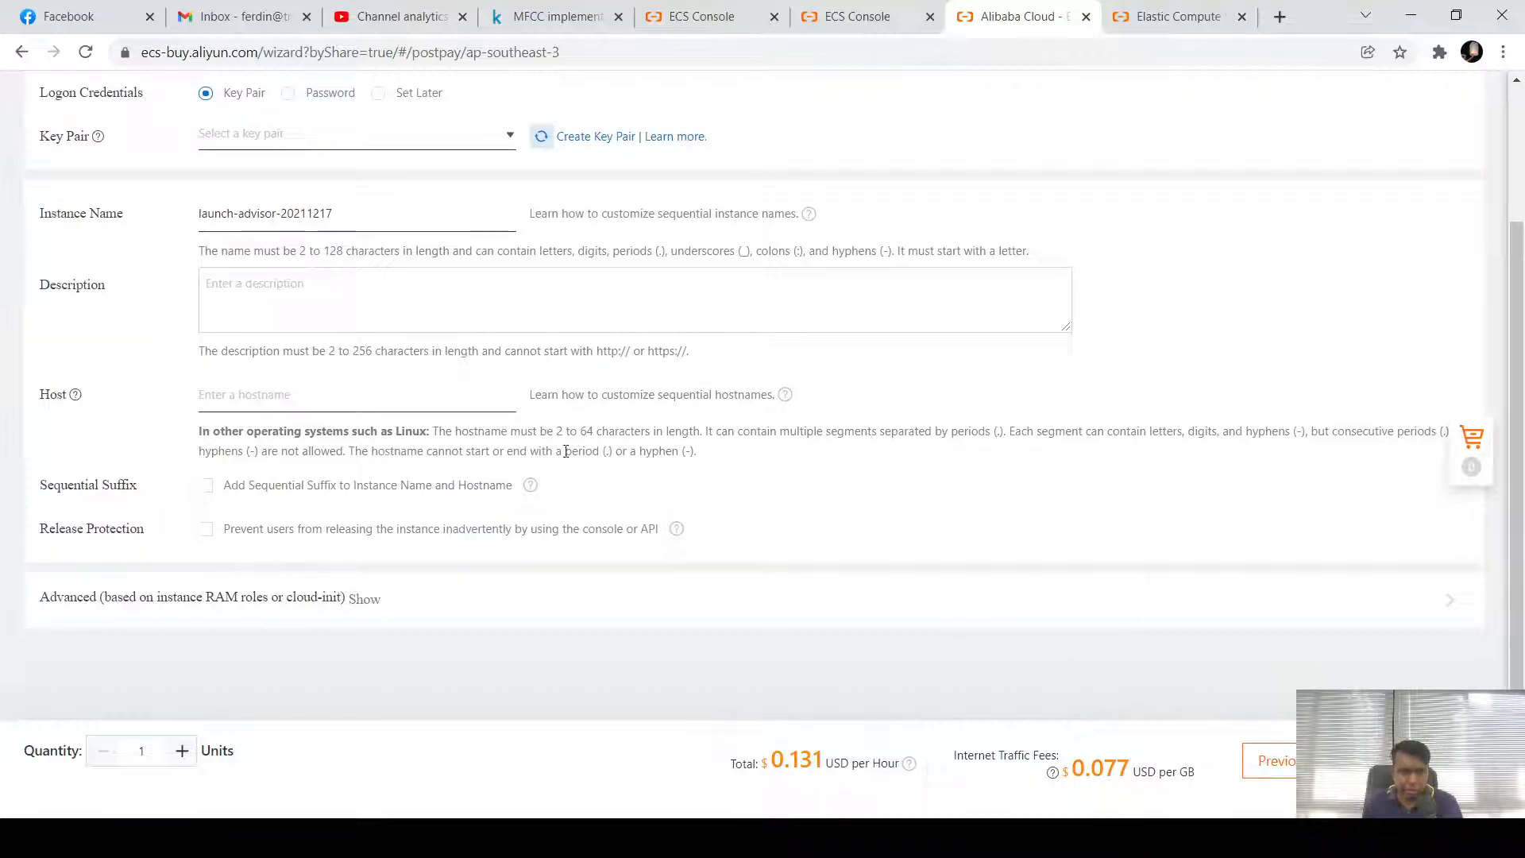
scroll(566, 451, "up", 2)
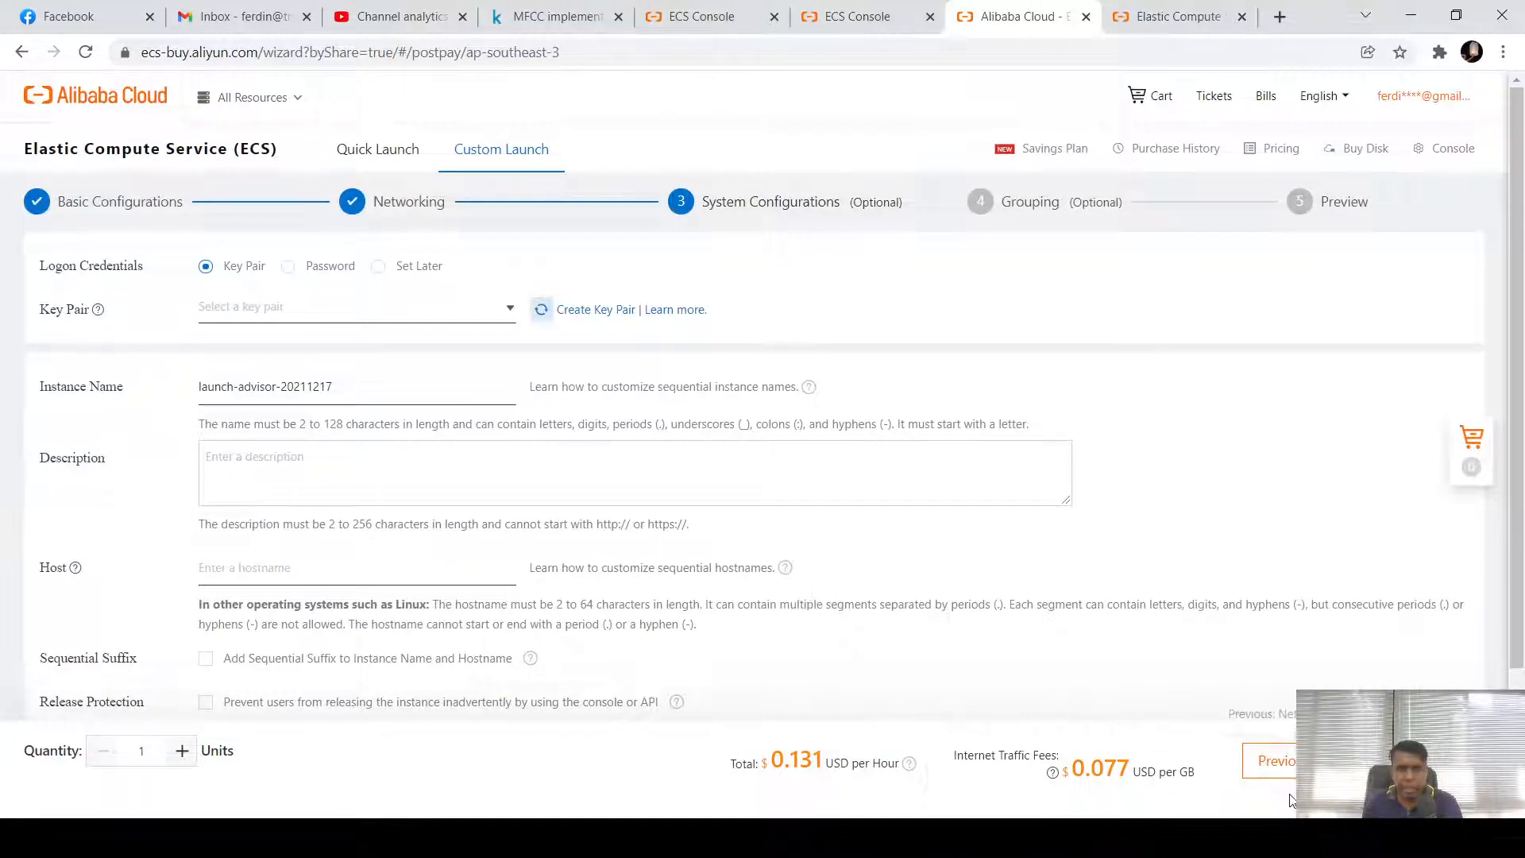
Advance through grouping and order preview, then create the order for the Zone B g6e.large instance
left_click(1402, 761)
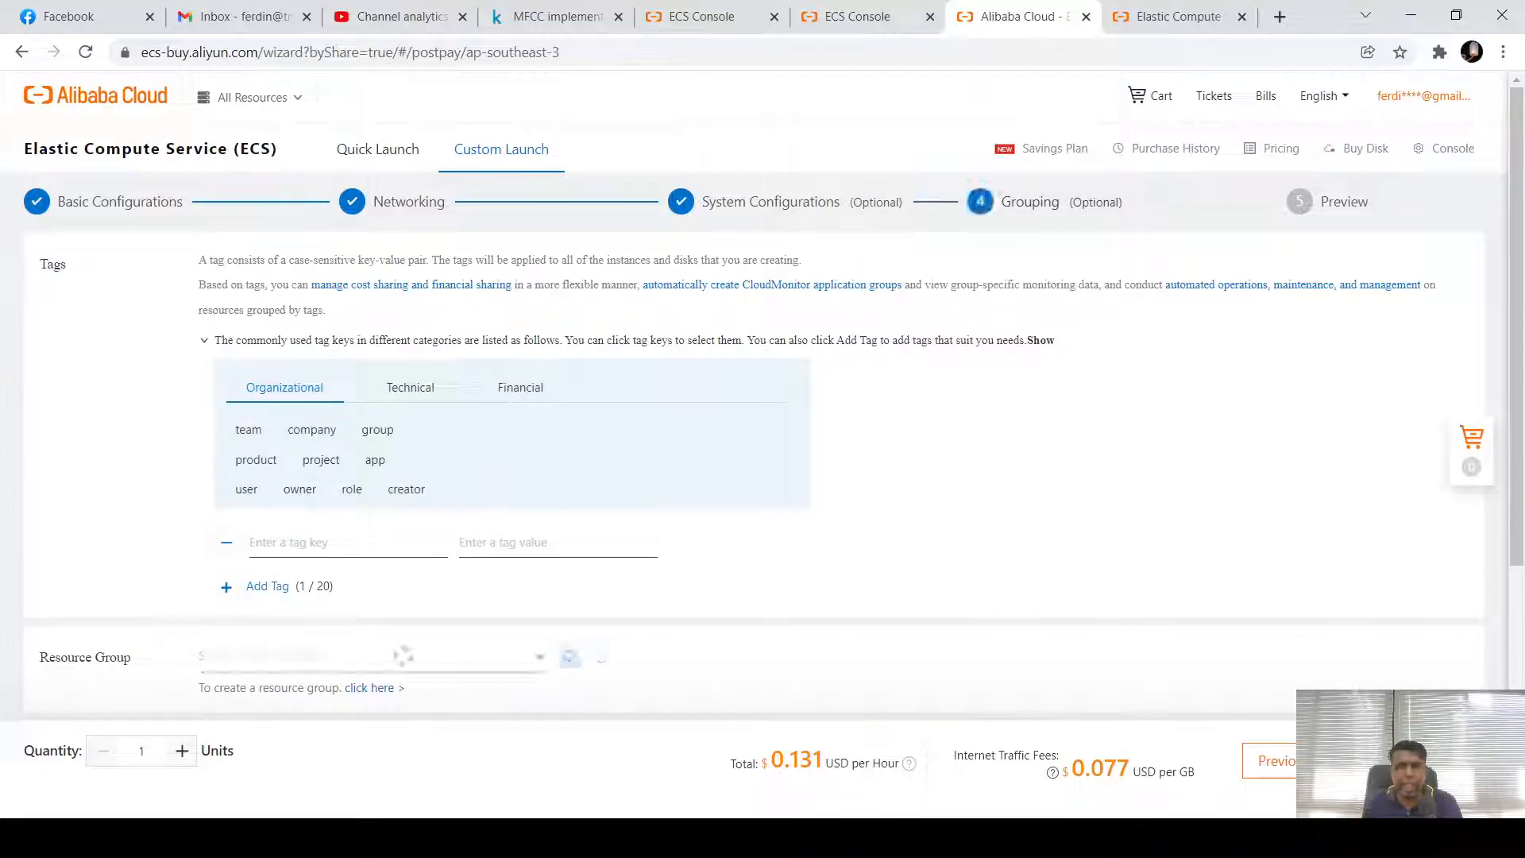
left_click(1402, 761)
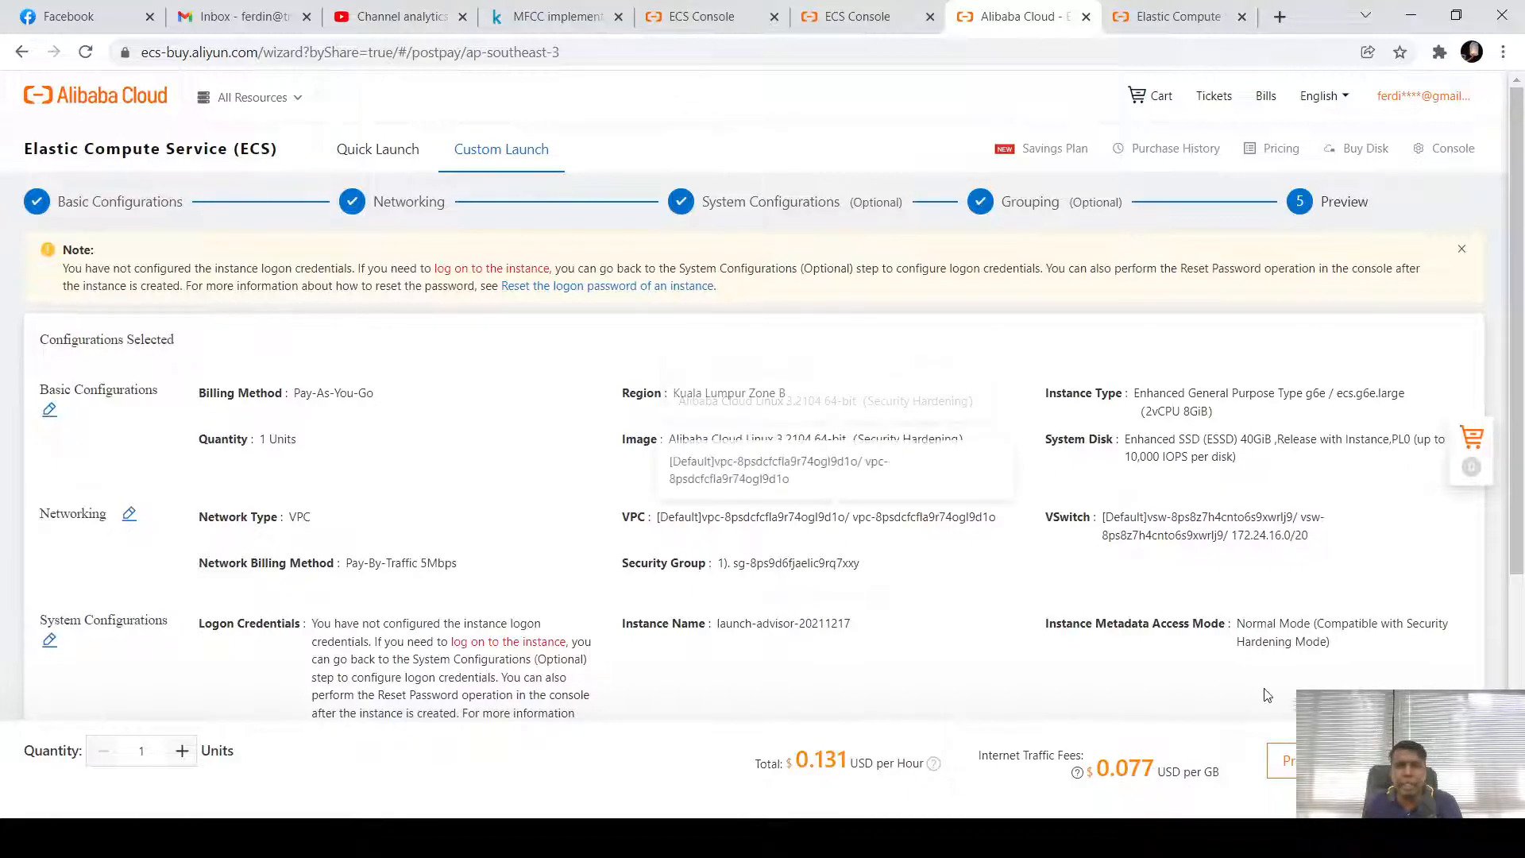
left_click(1418, 760)
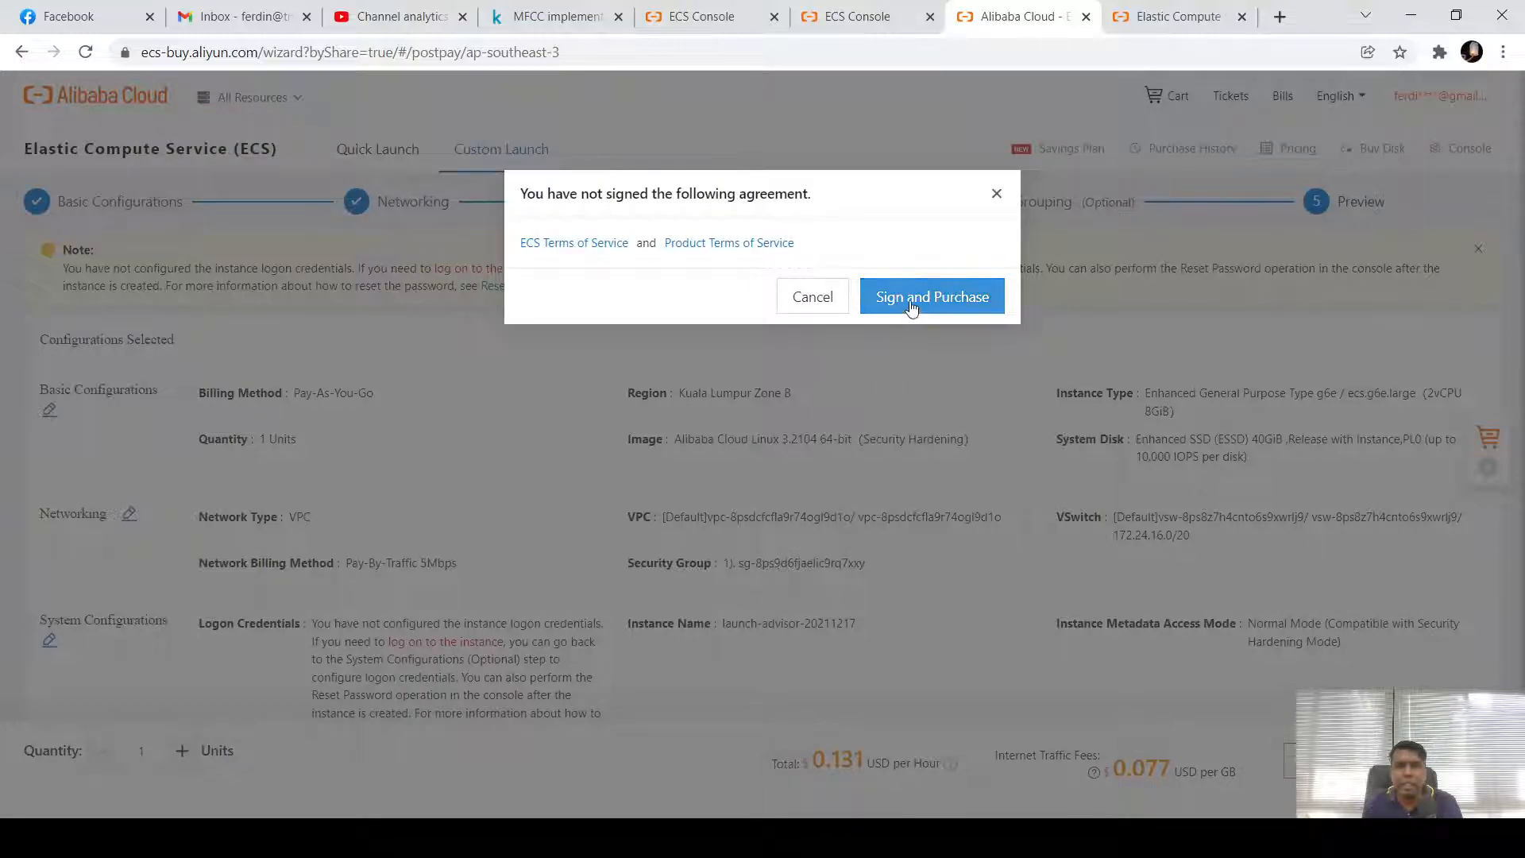
Accept the ECS and product terms, sign and purchase, then return to the console
left_click(812, 298)
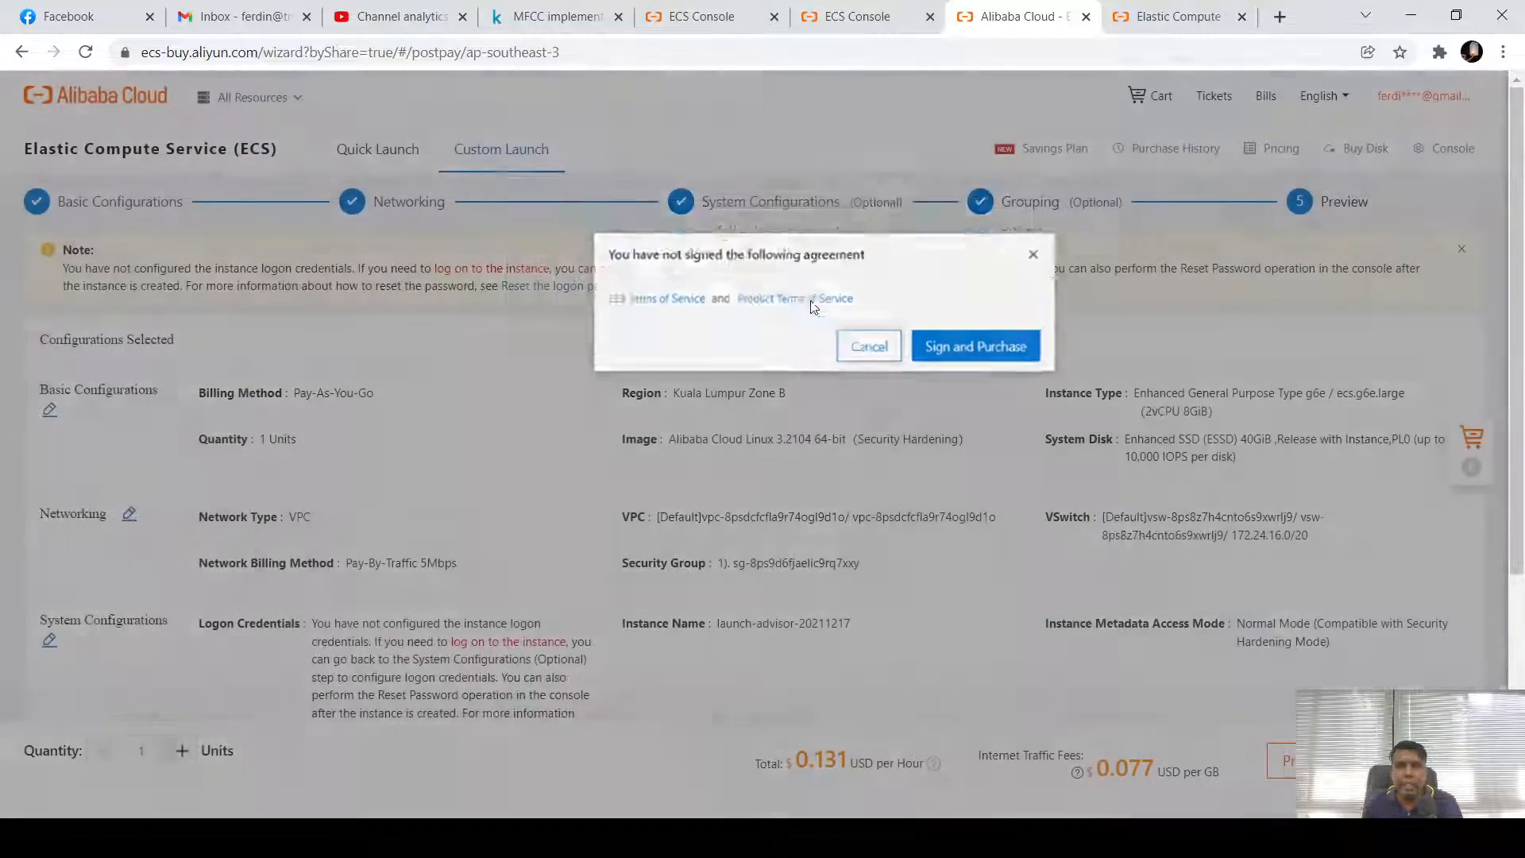
scroll(346, 664, "down", 5)
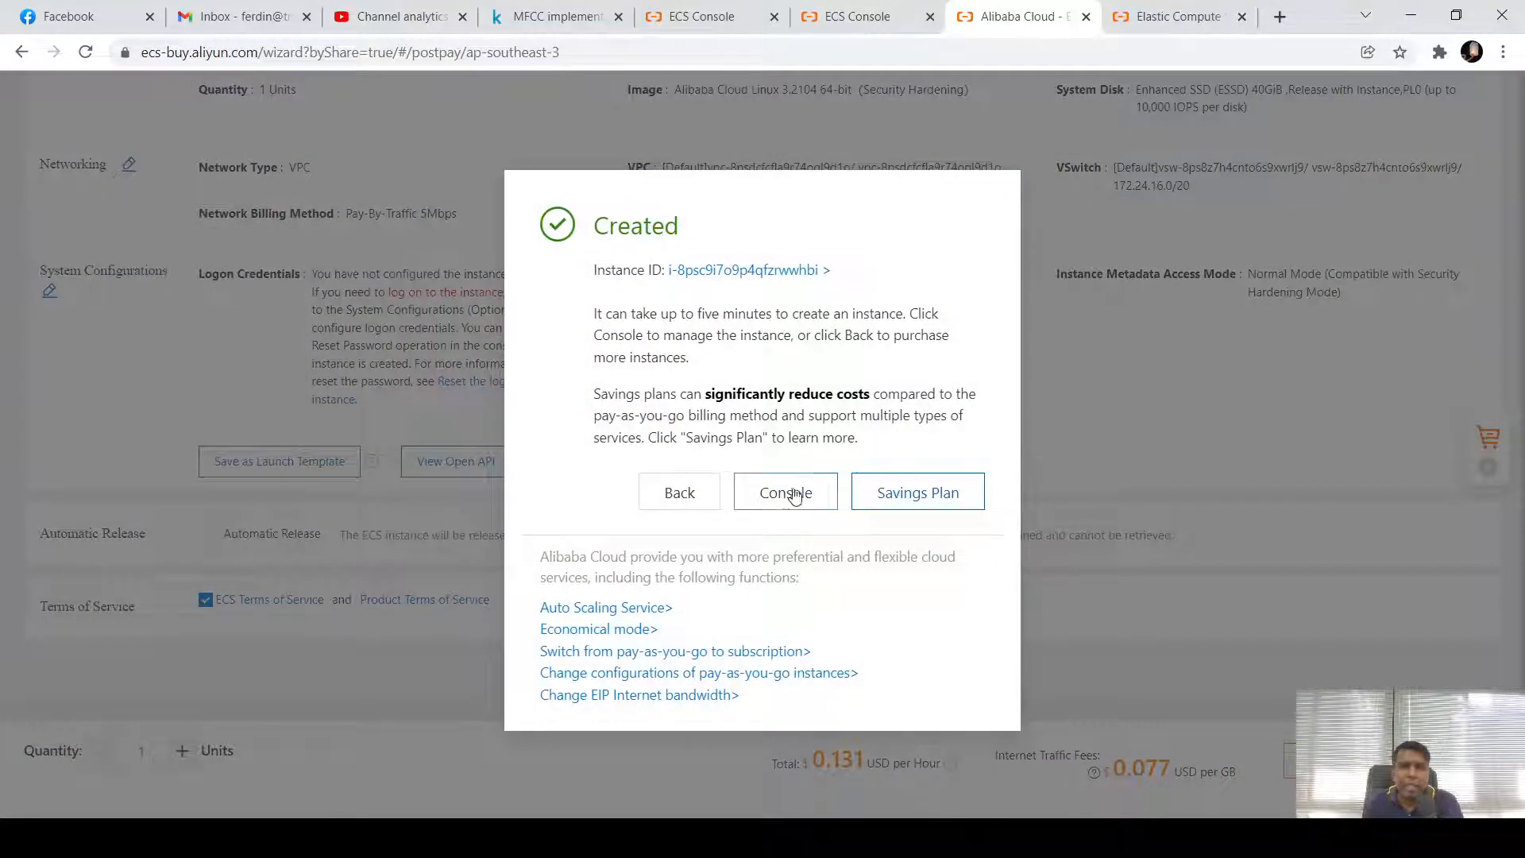
left_click(793, 494)
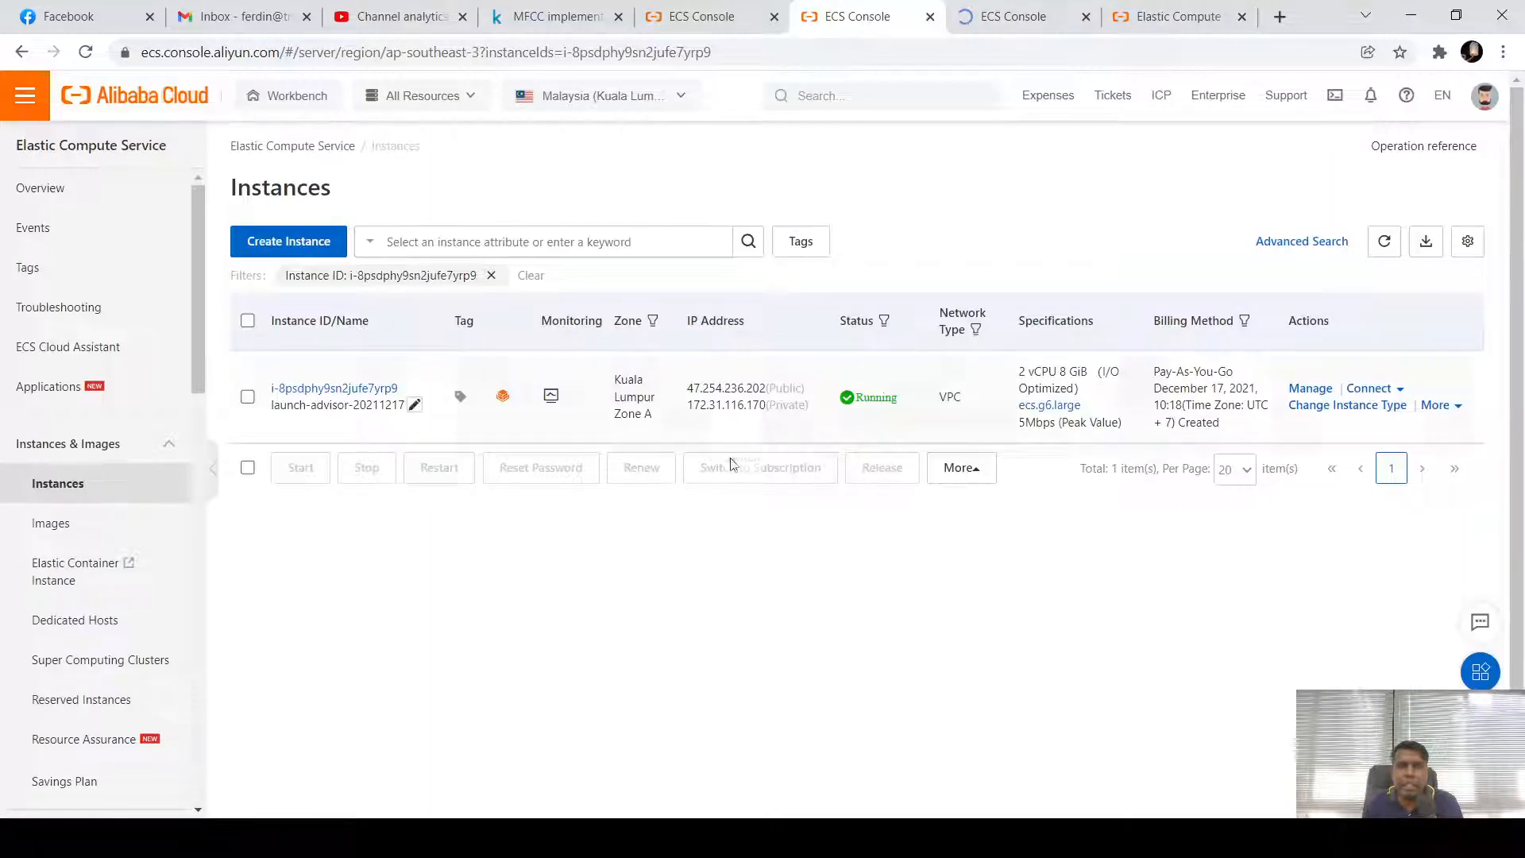
Close the Zone A list tab, dismiss the request-failed error, and reload ECS Overview showing 2 running instances
left_click(930, 16)
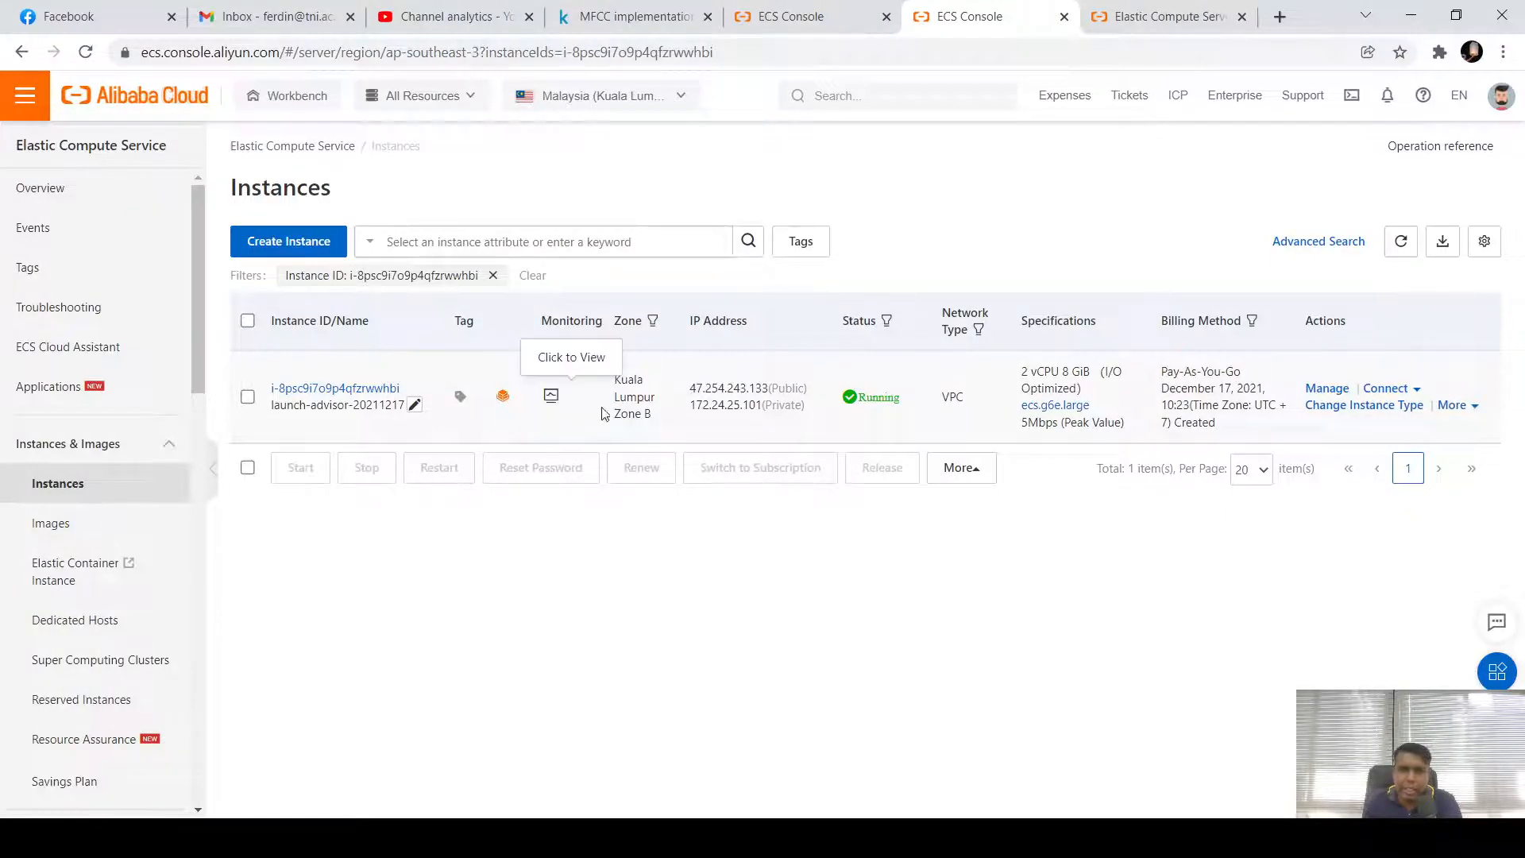
left_click(834, 14)
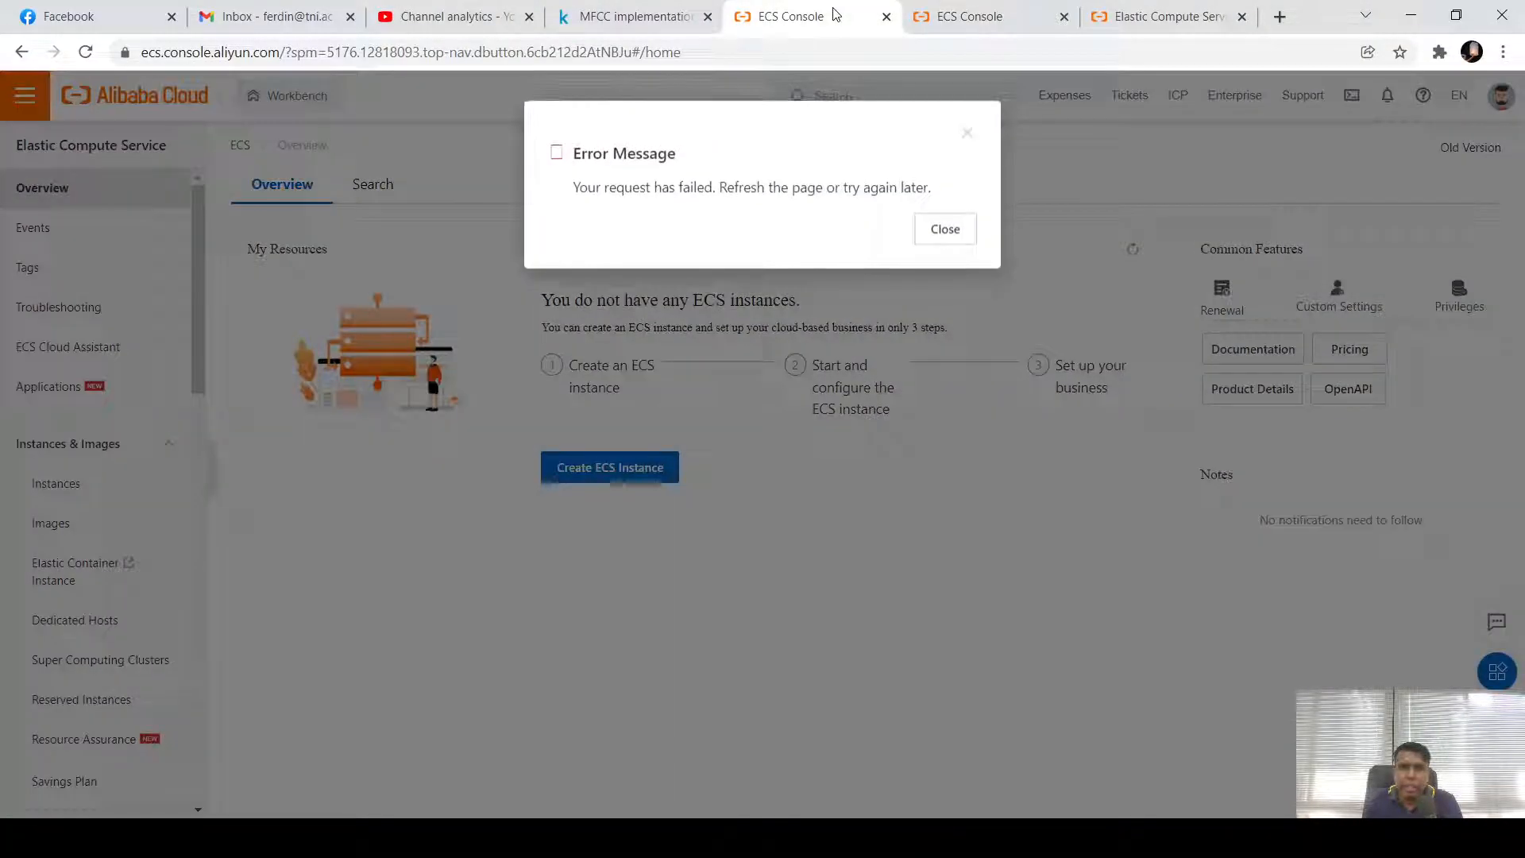
left_click(942, 234)
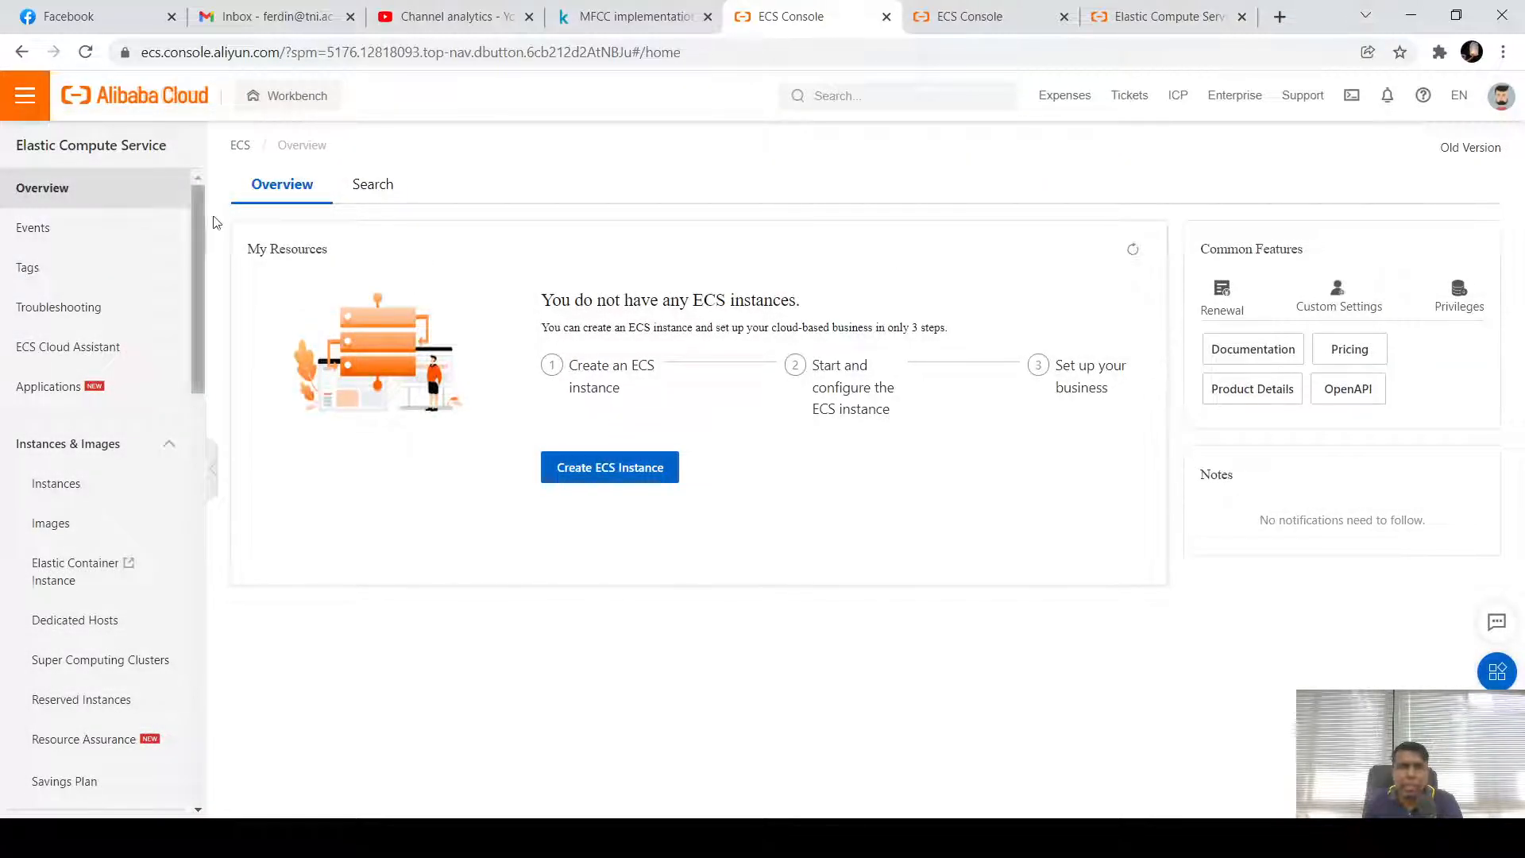
left_click(86, 54)
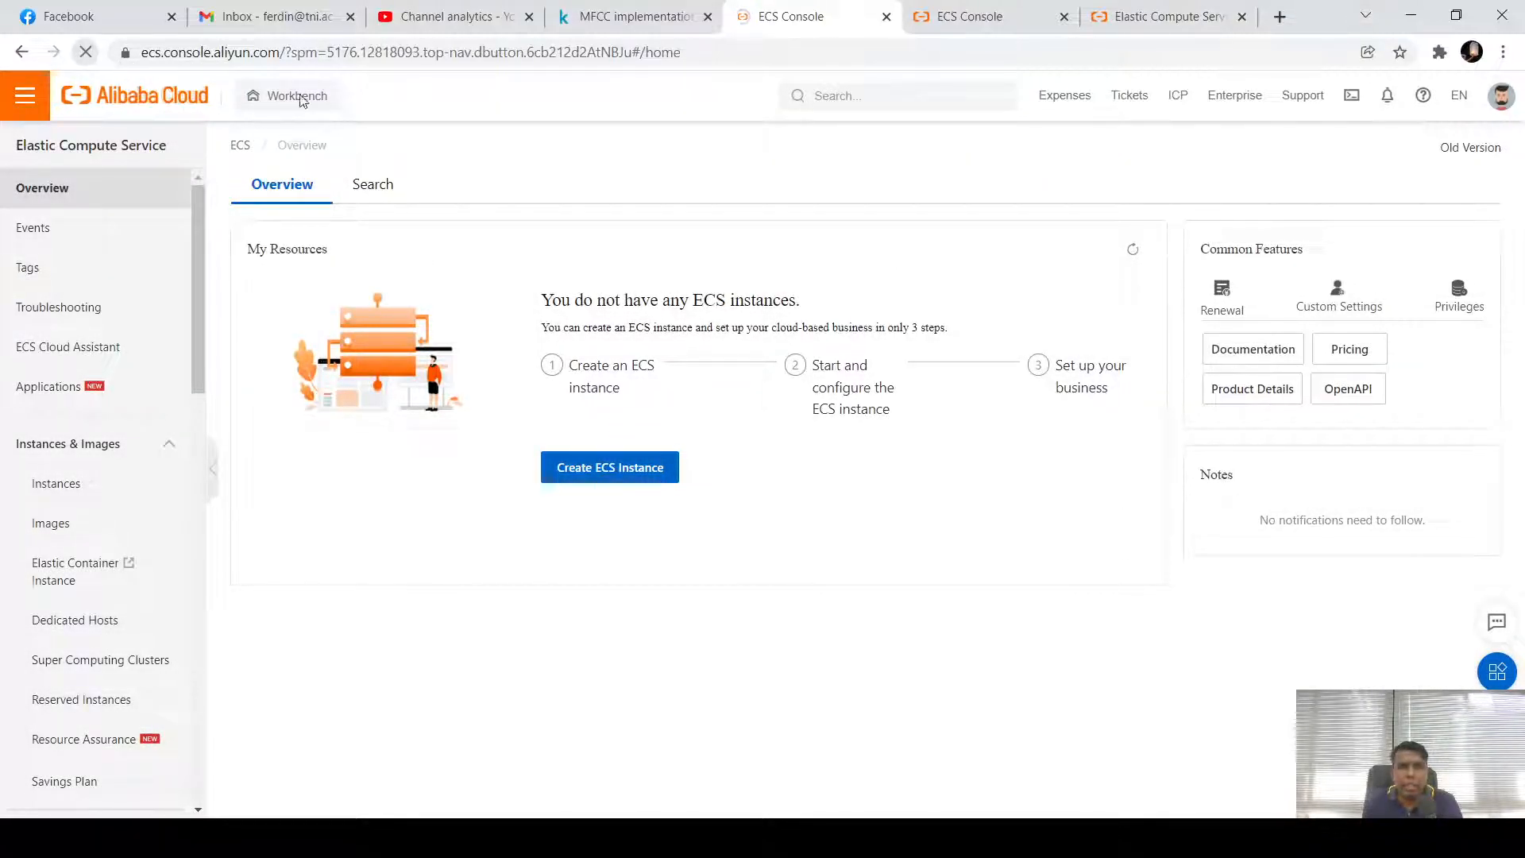
left_click(989, 22)
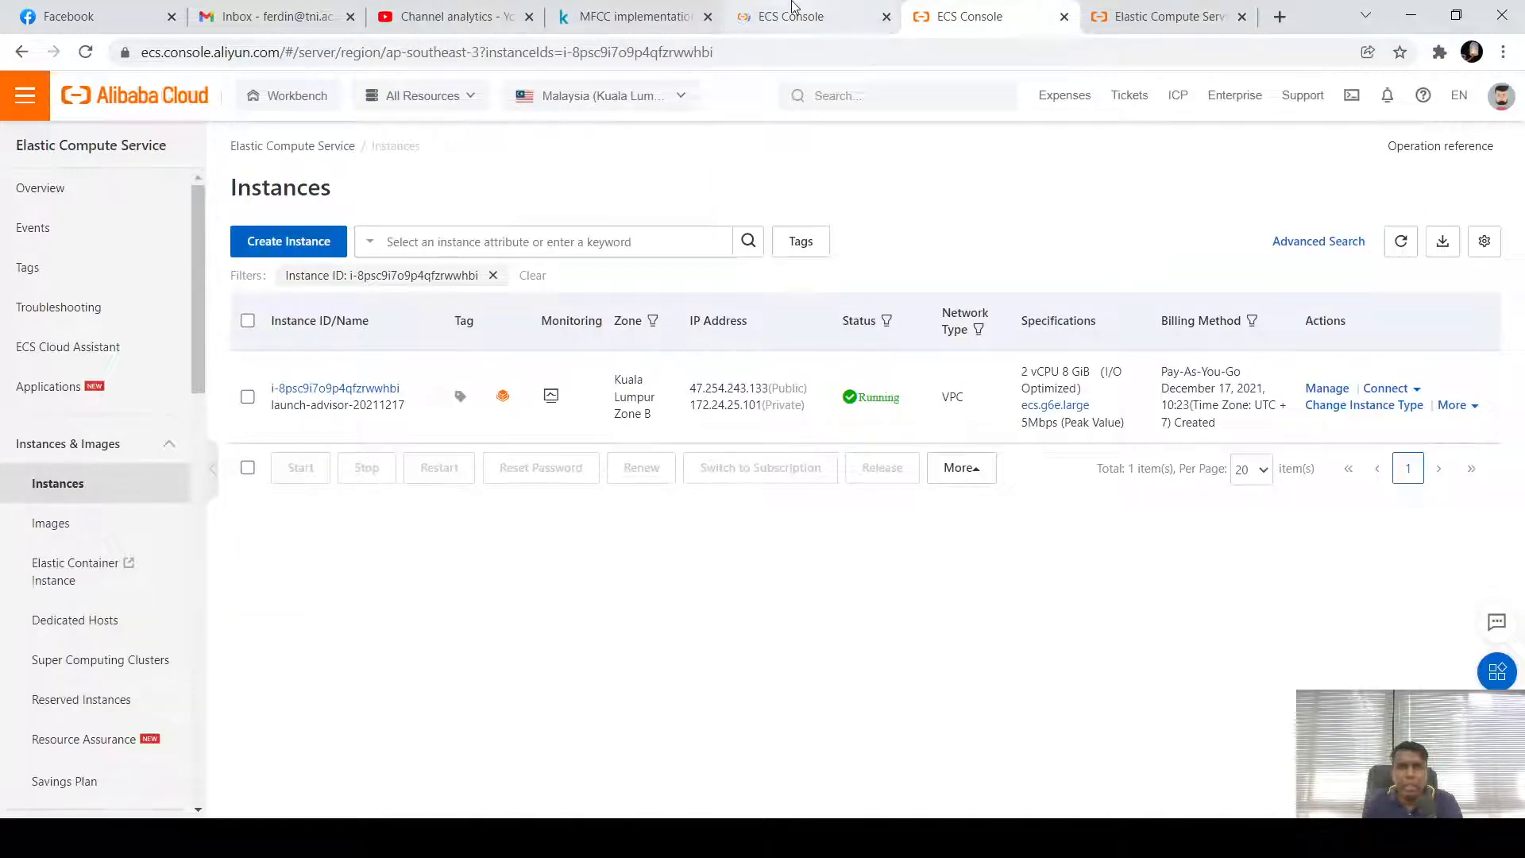
left_click(803, 14)
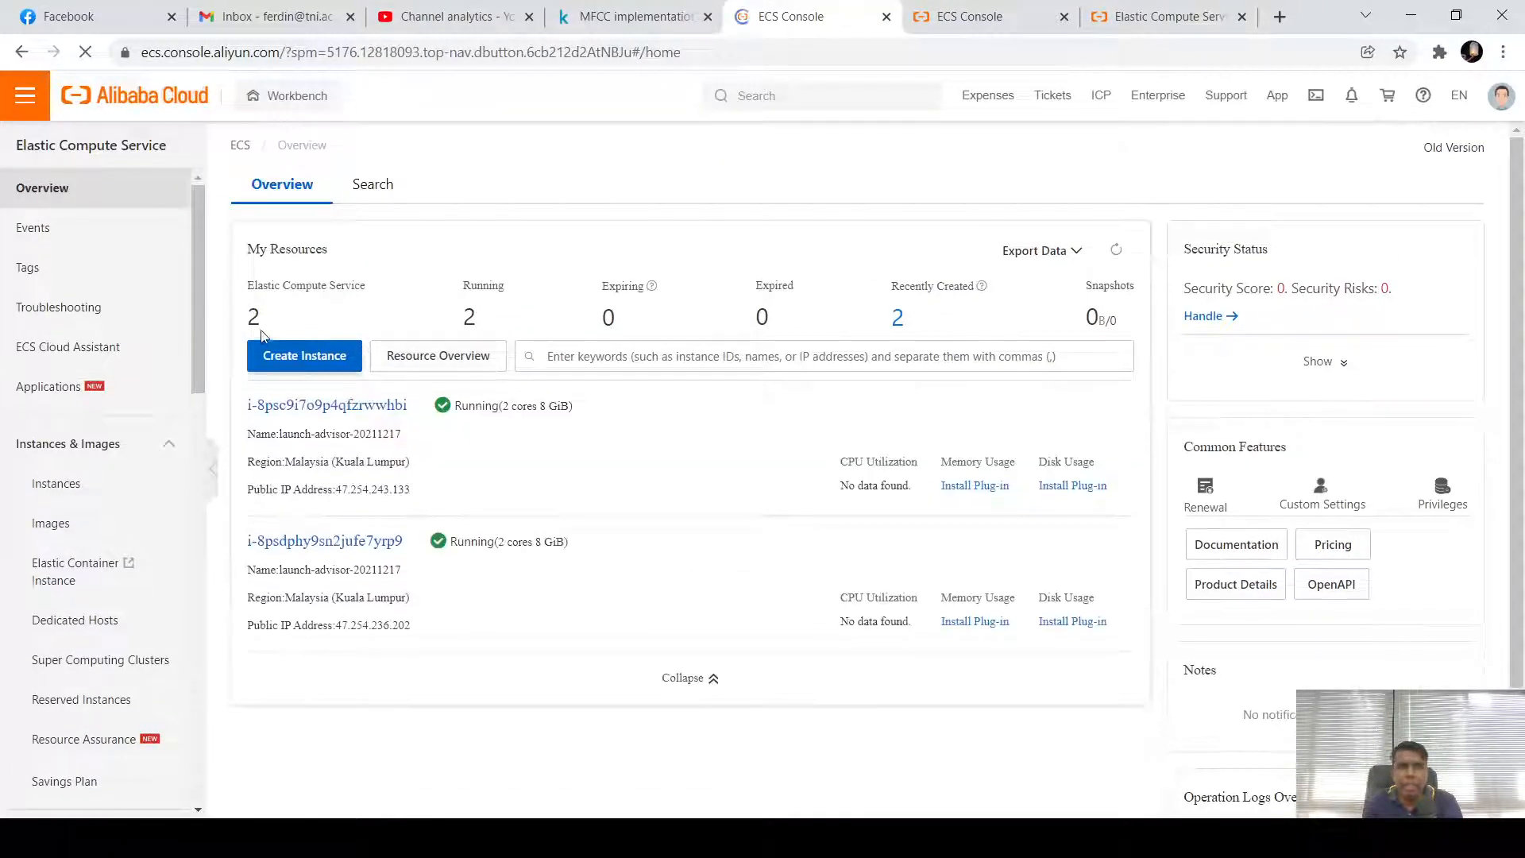
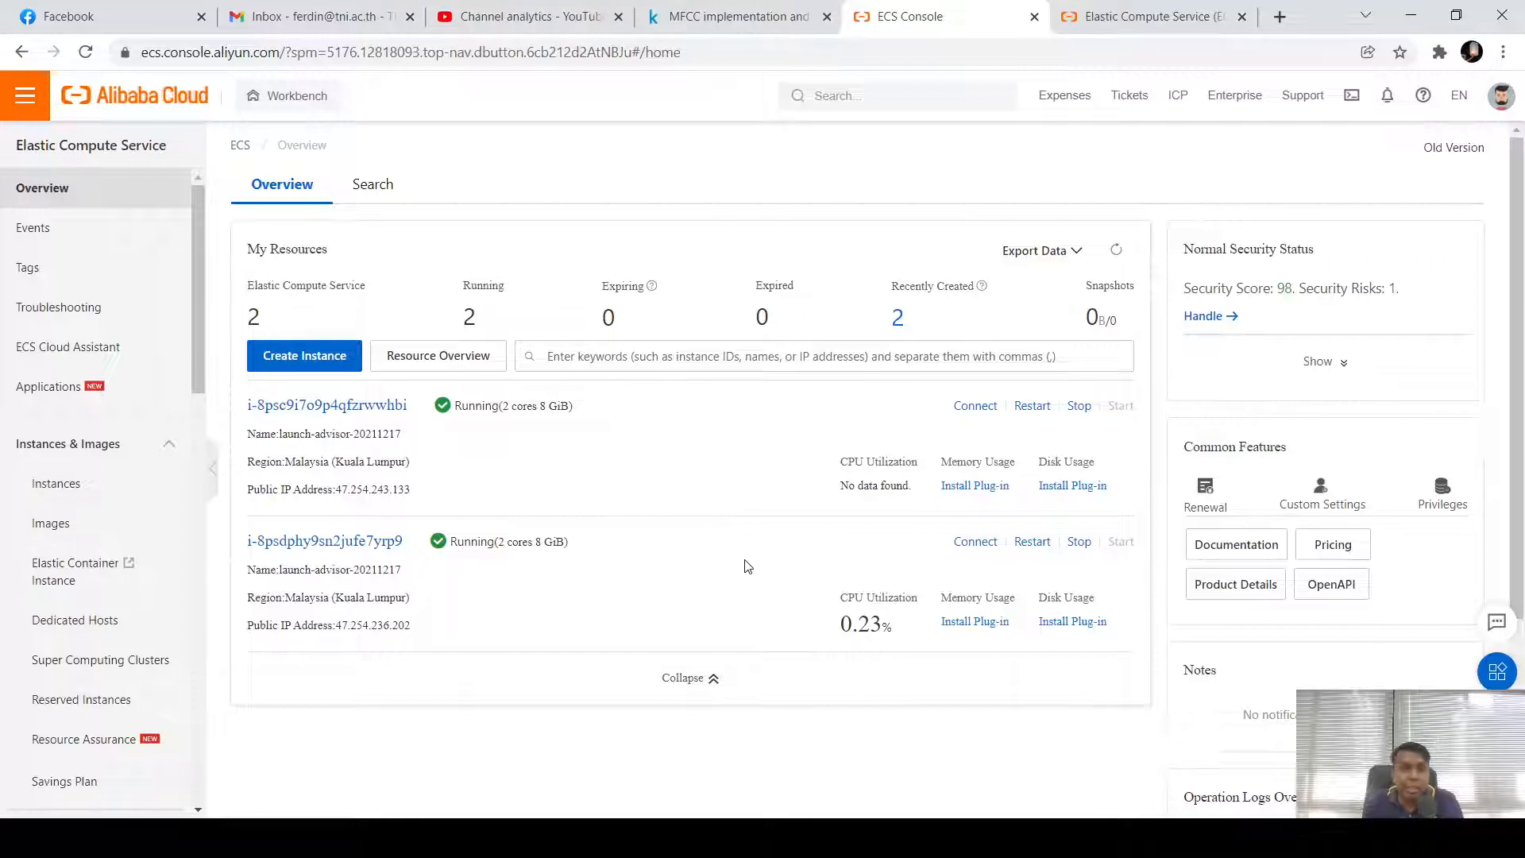
Force-stop the second launch-advisor-20211217 instance in Economical Mode
left_click(1082, 543)
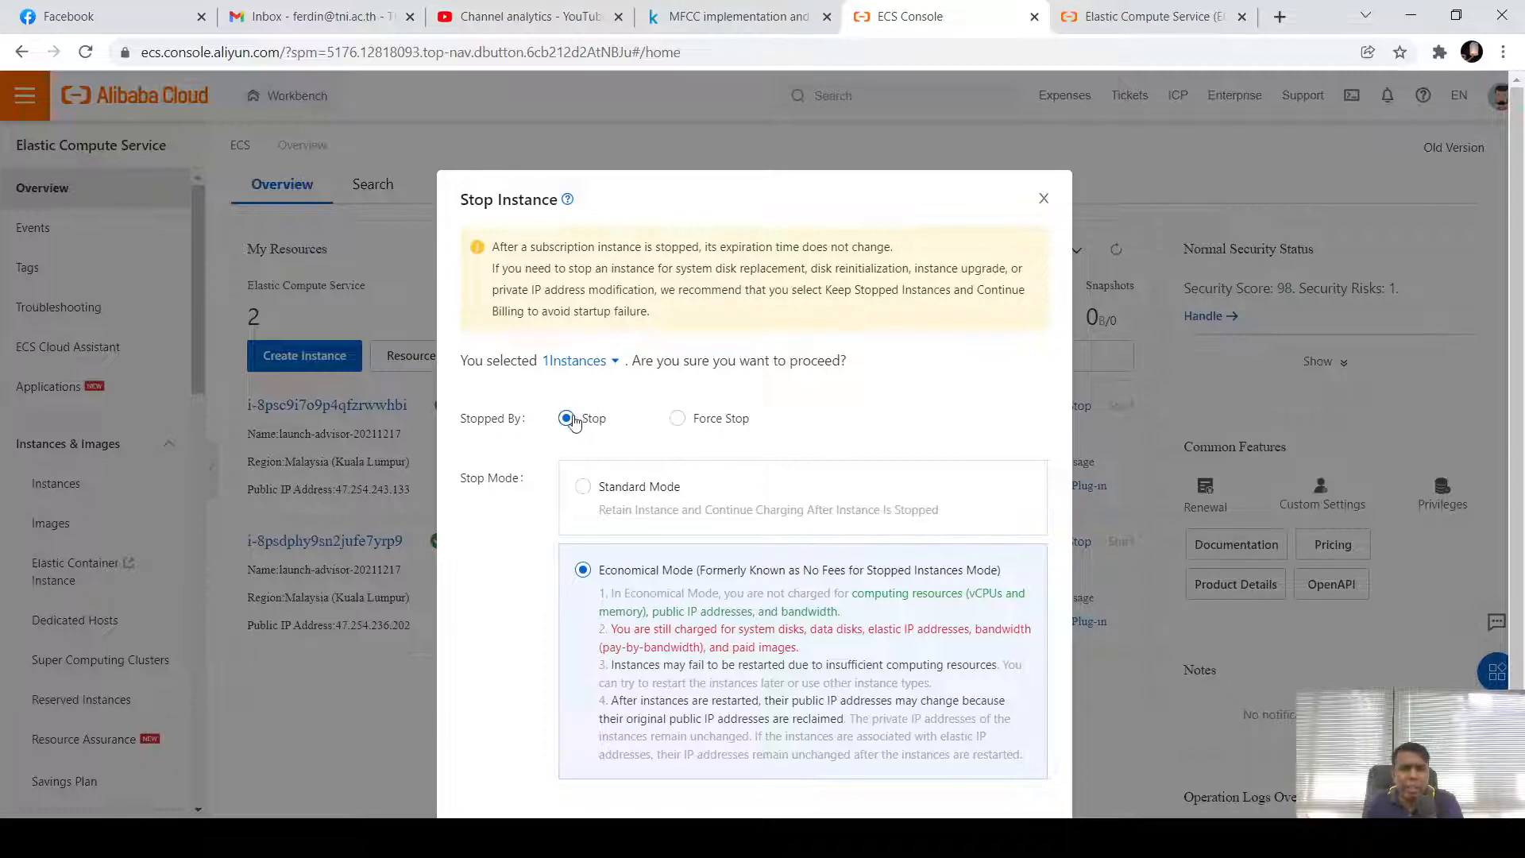
scroll(679, 445, "down", 1)
left_click(678, 347)
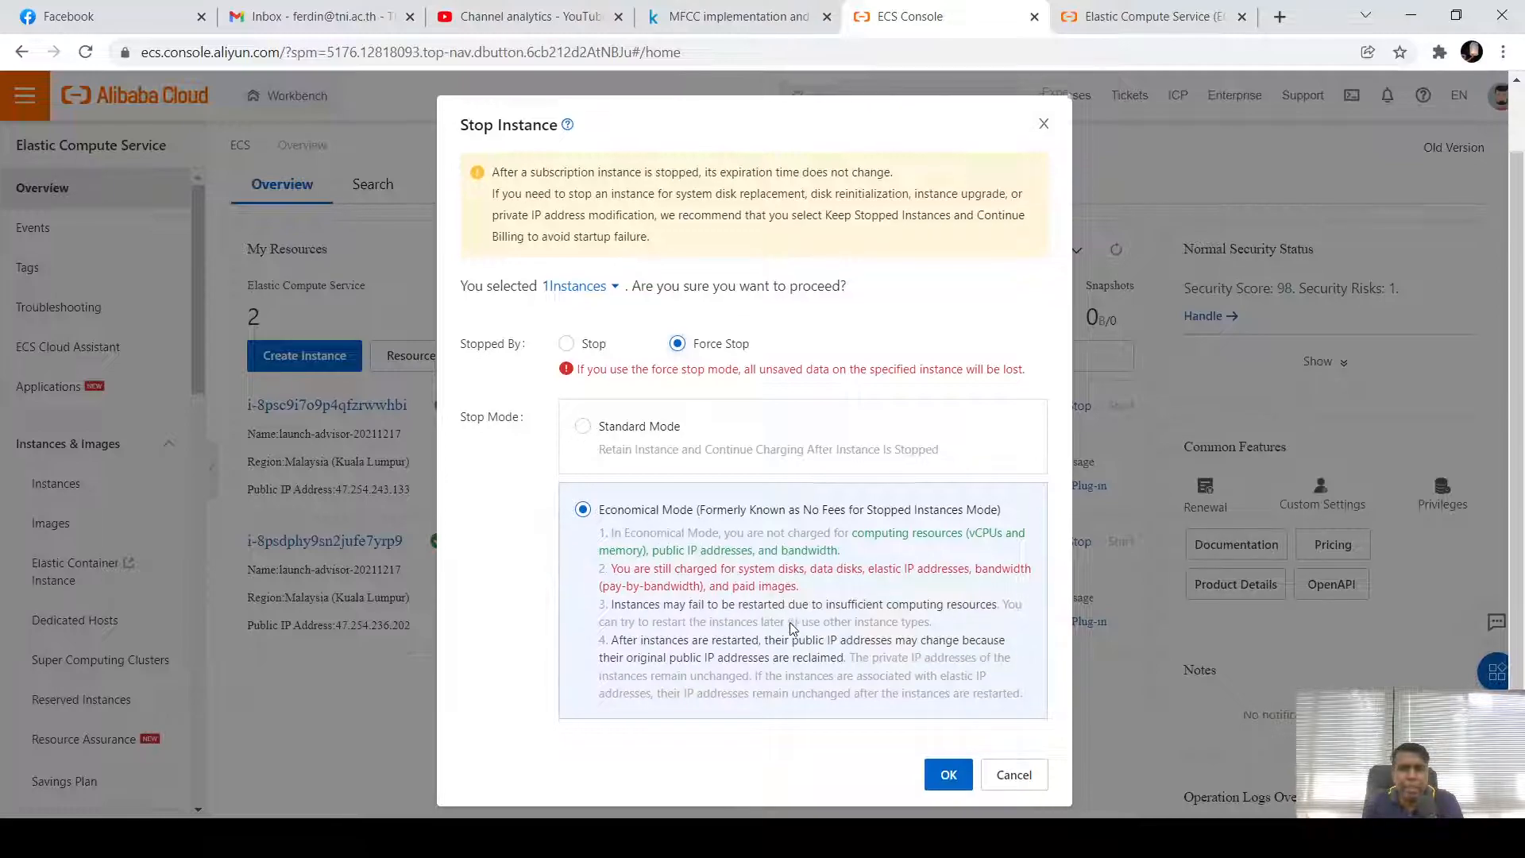
scroll(794, 636, "down", 1)
left_click(947, 764)
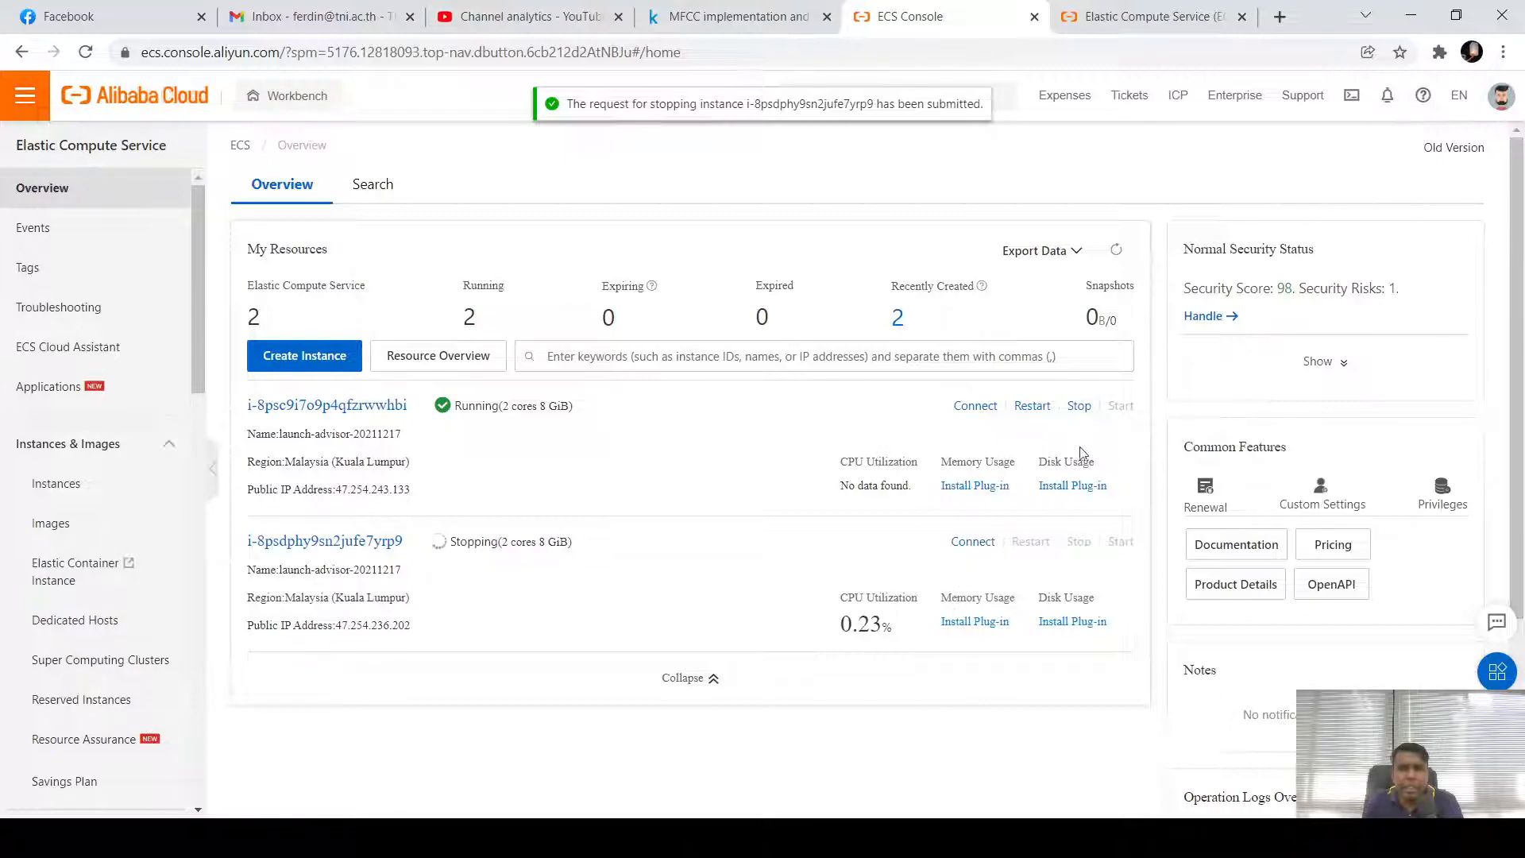
Force-stop the first launch-advisor-20211217 instance in Economical Mode as well
left_click(1077, 407)
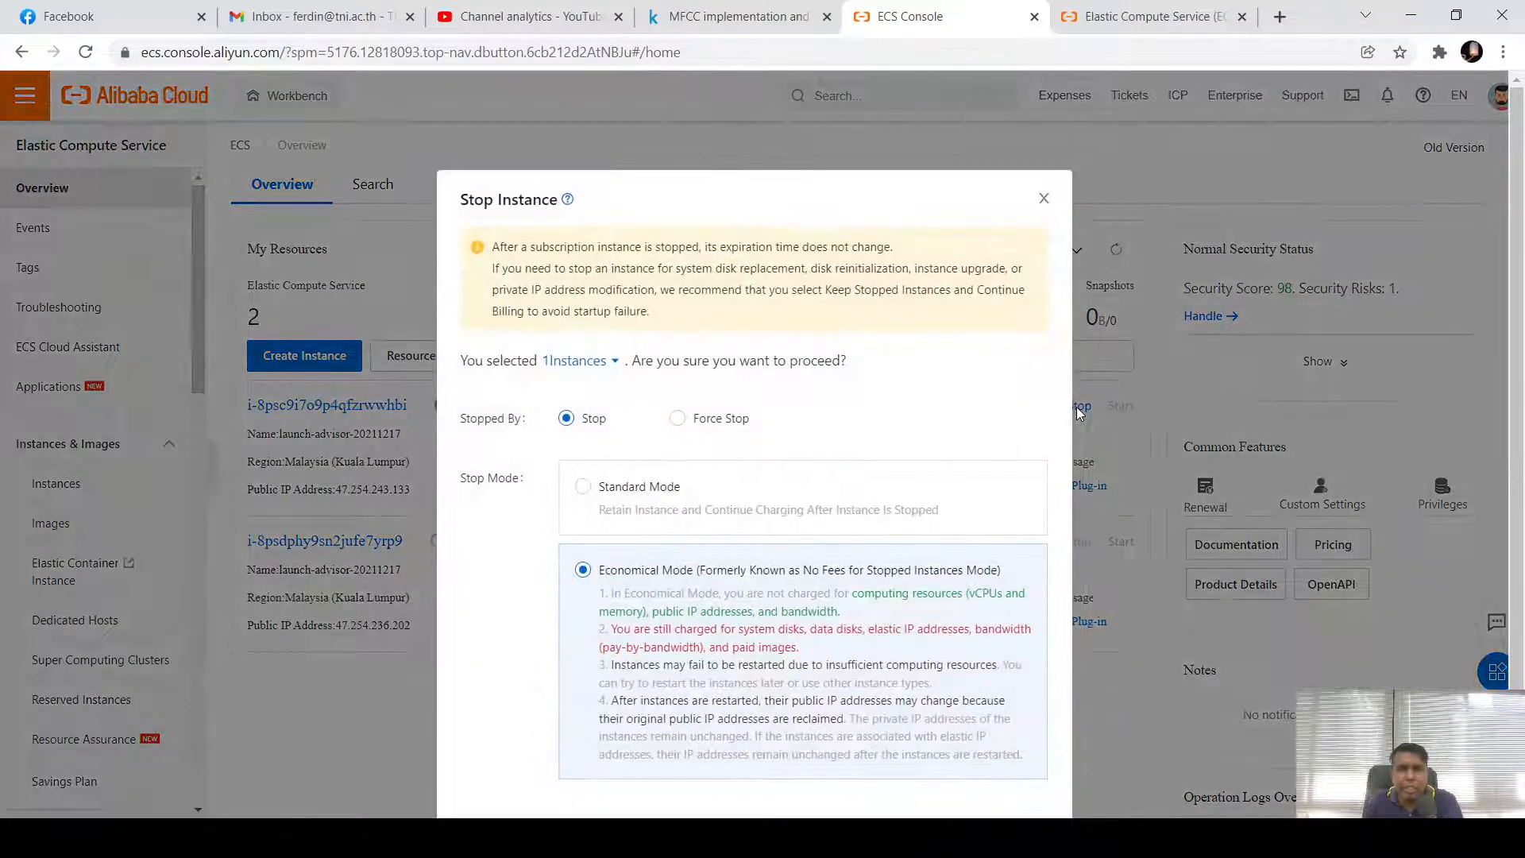
left_click(677, 419)
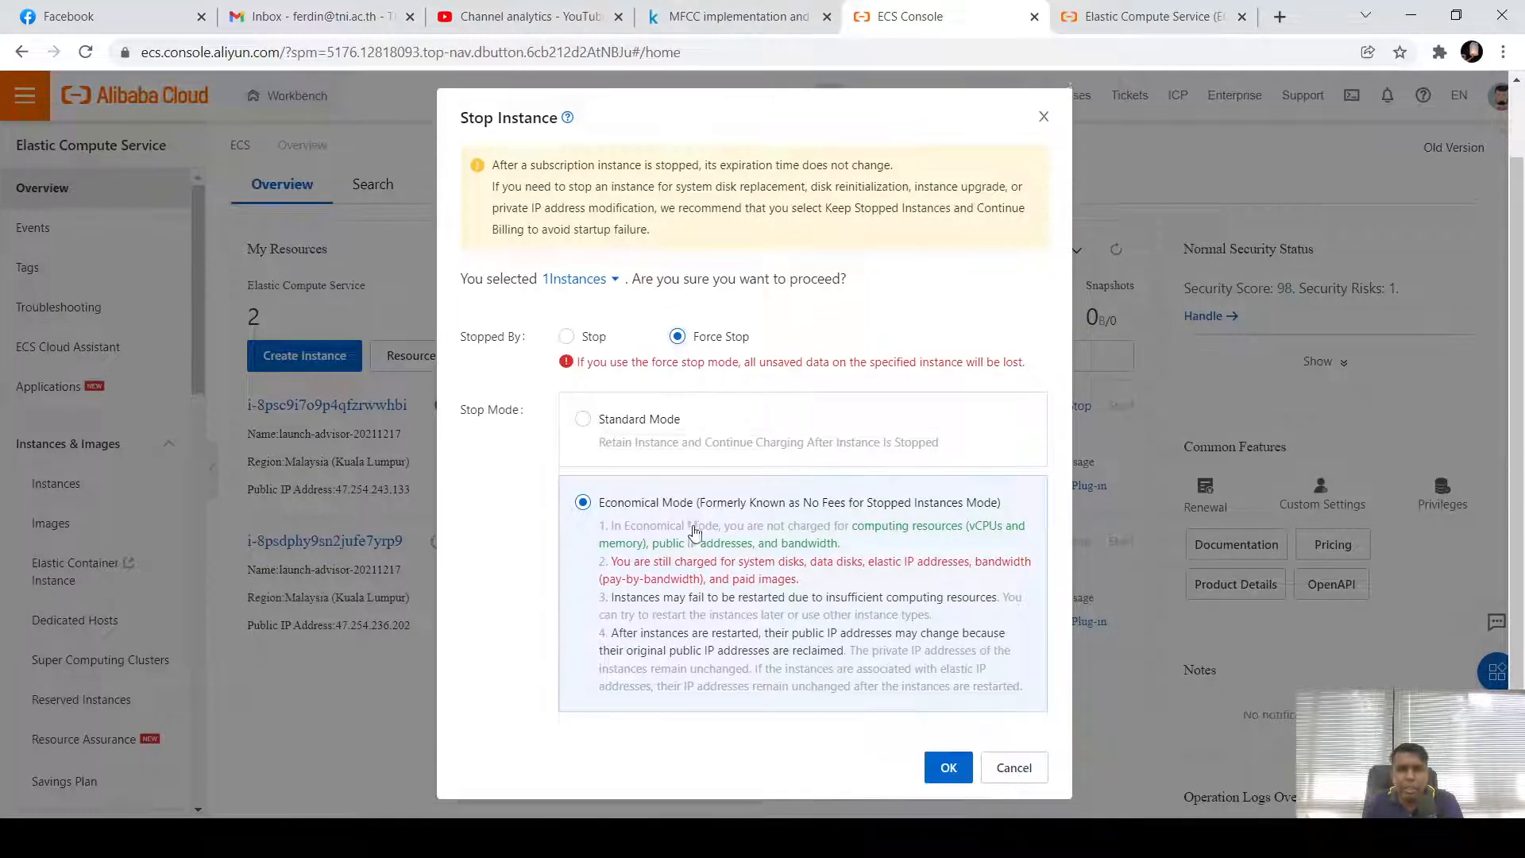
left_click(948, 763)
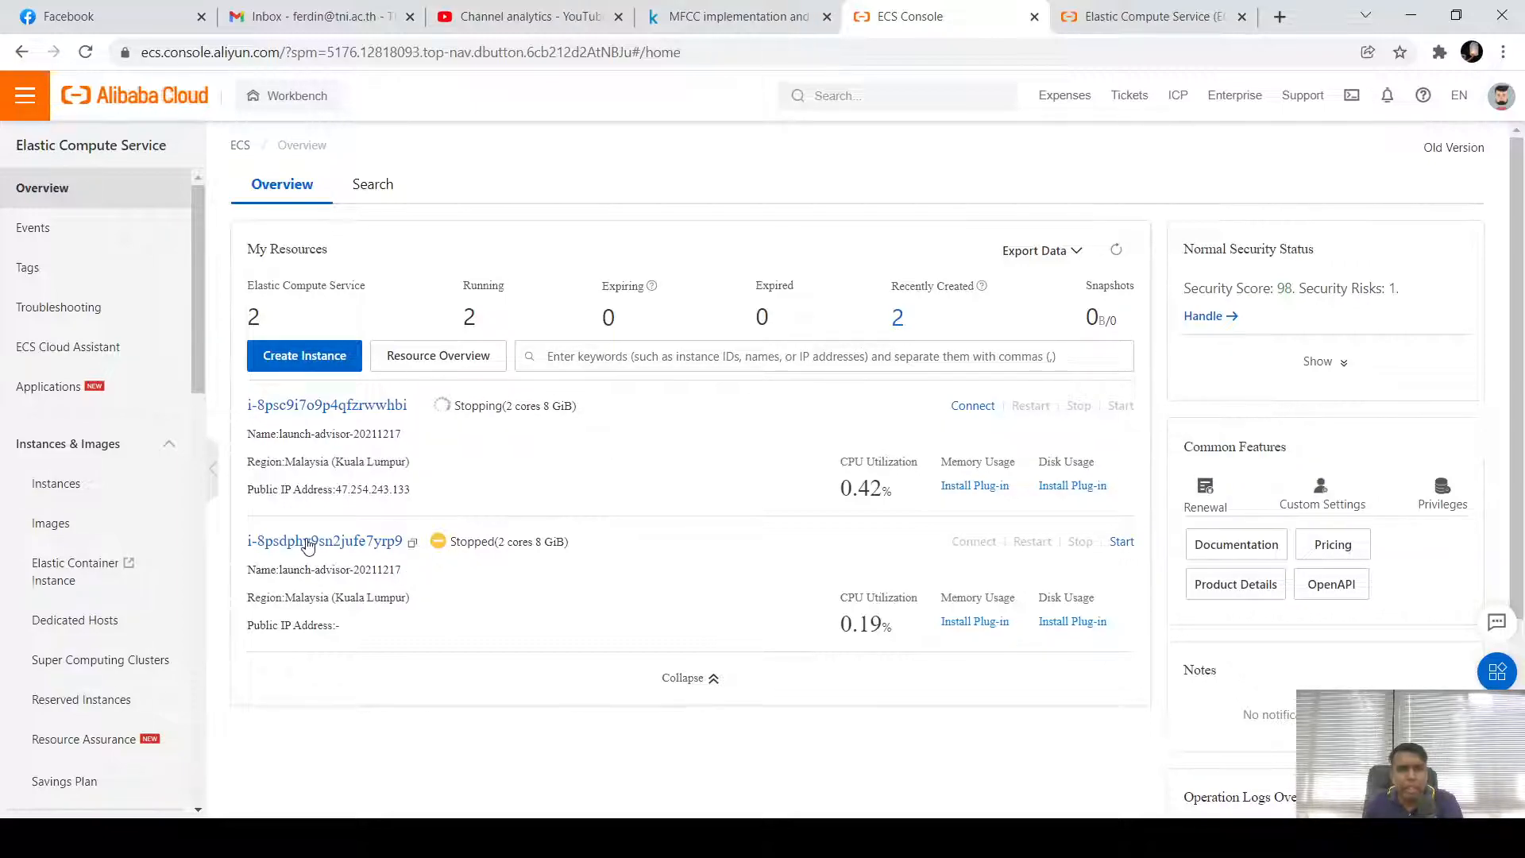
Open the stopped second instance's detail page and look at its release options
left_click(280, 546)
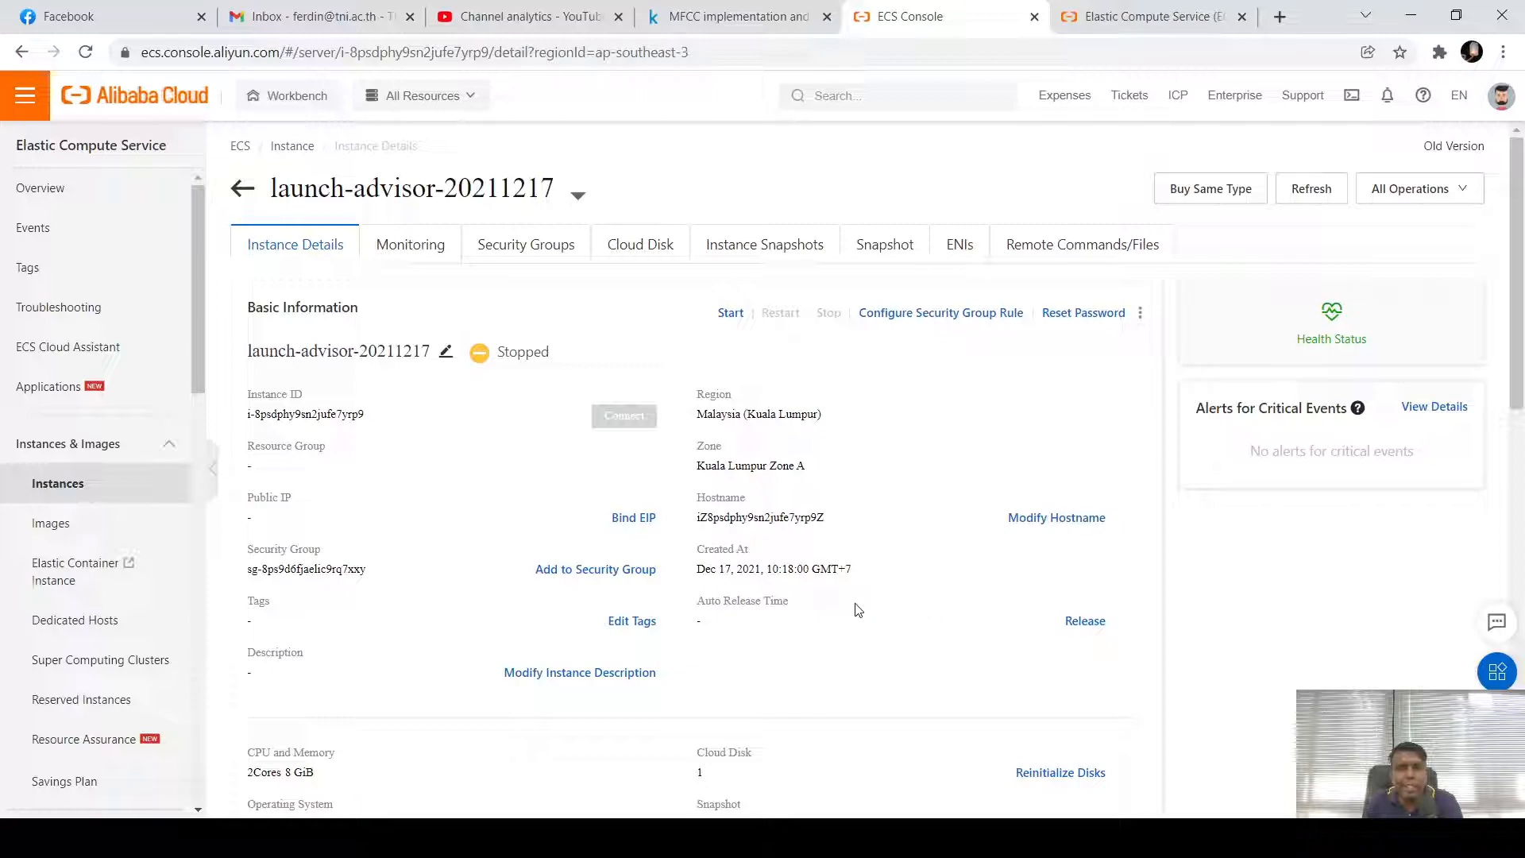
left_click(1083, 622)
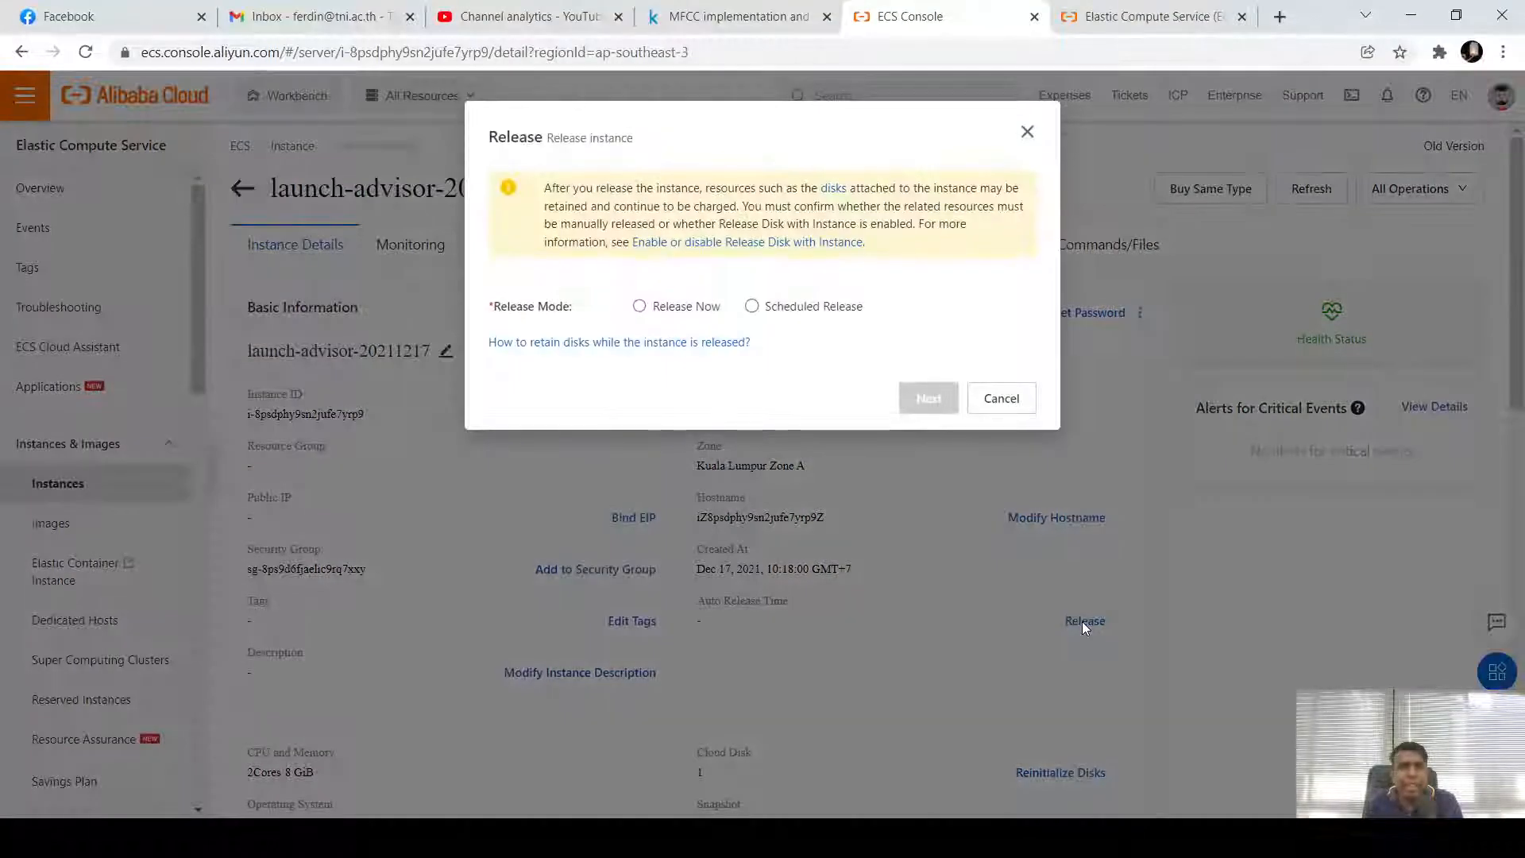
left_click(1027, 131)
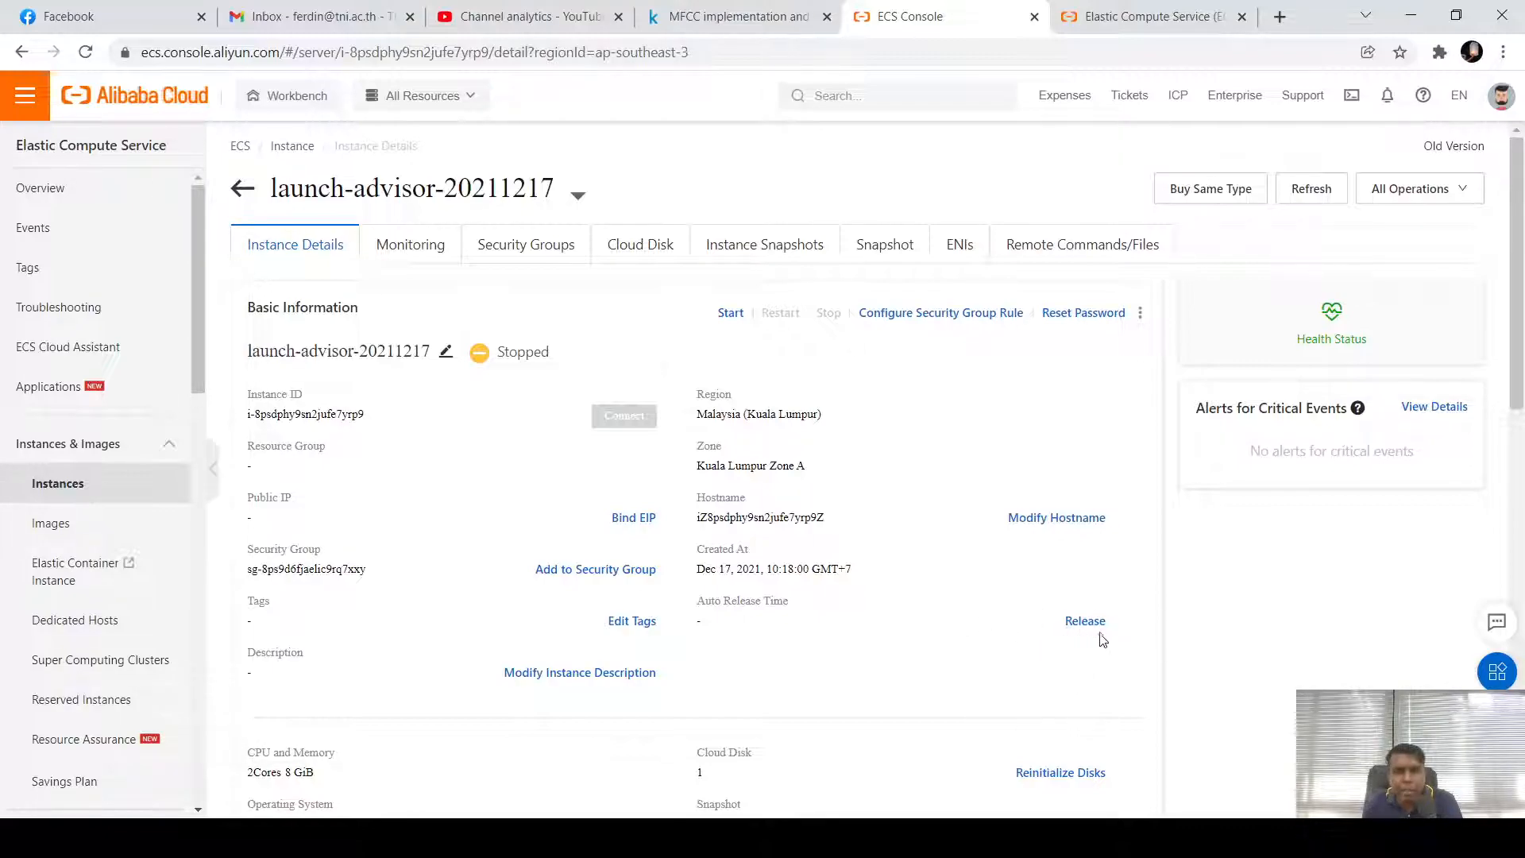
Release the second instance immediately with Release Now and confirm
left_click(1085, 623)
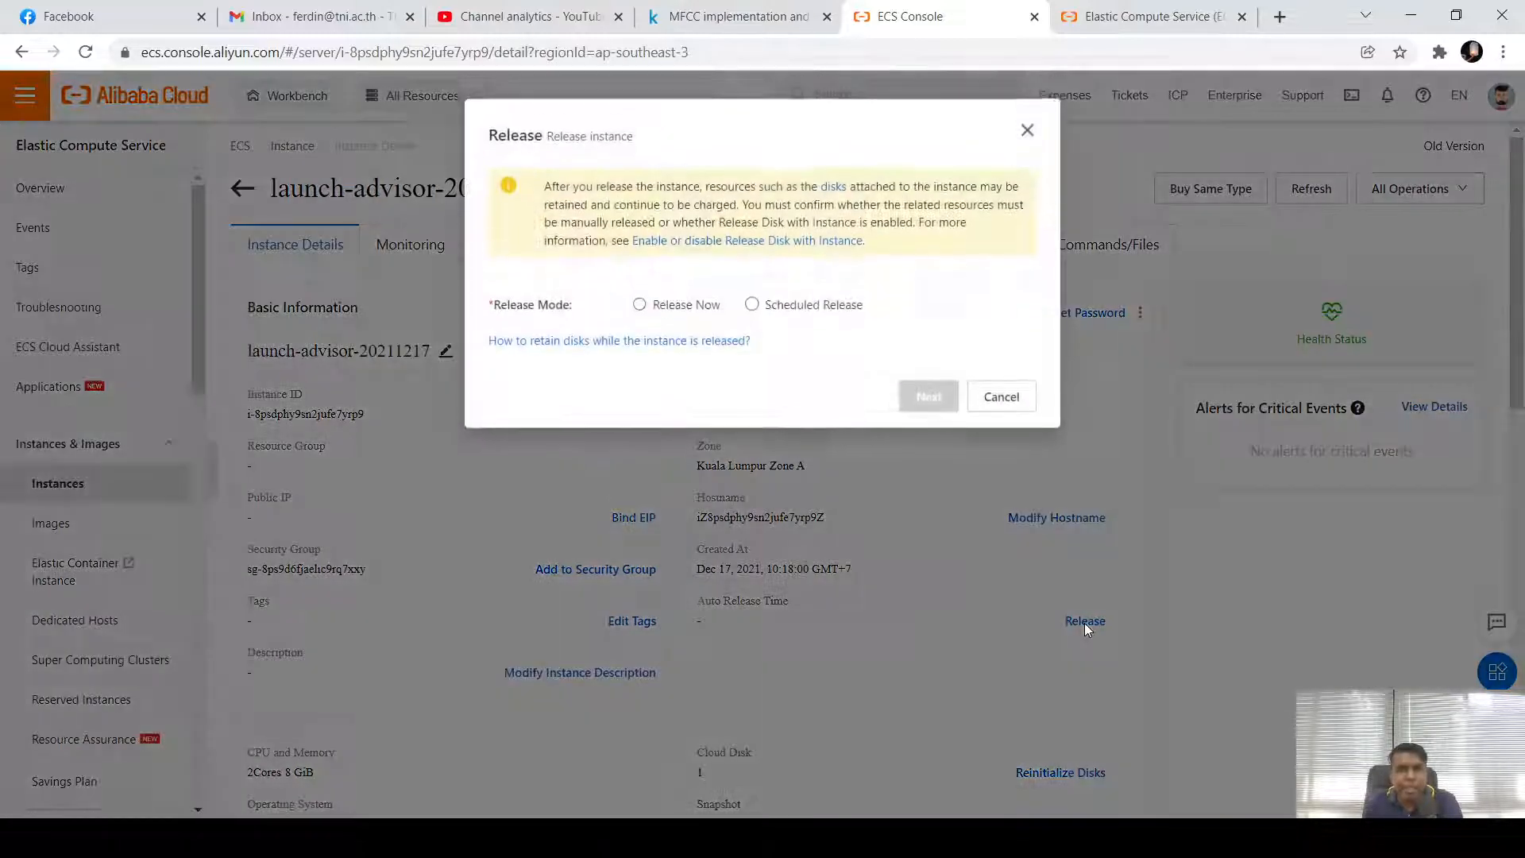
left_click(640, 307)
left_click(752, 307)
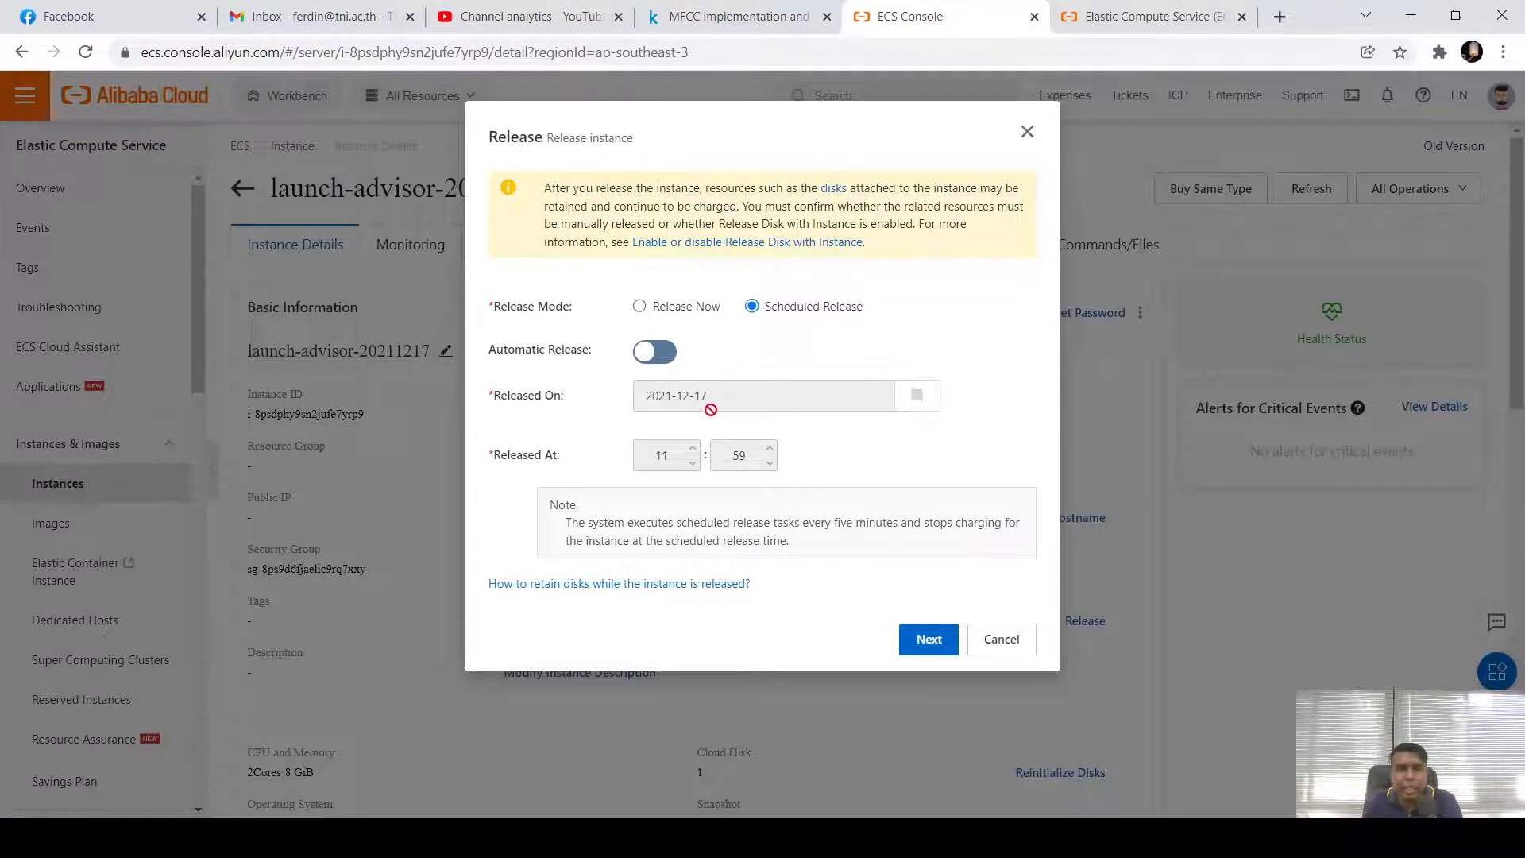
left_click(642, 310)
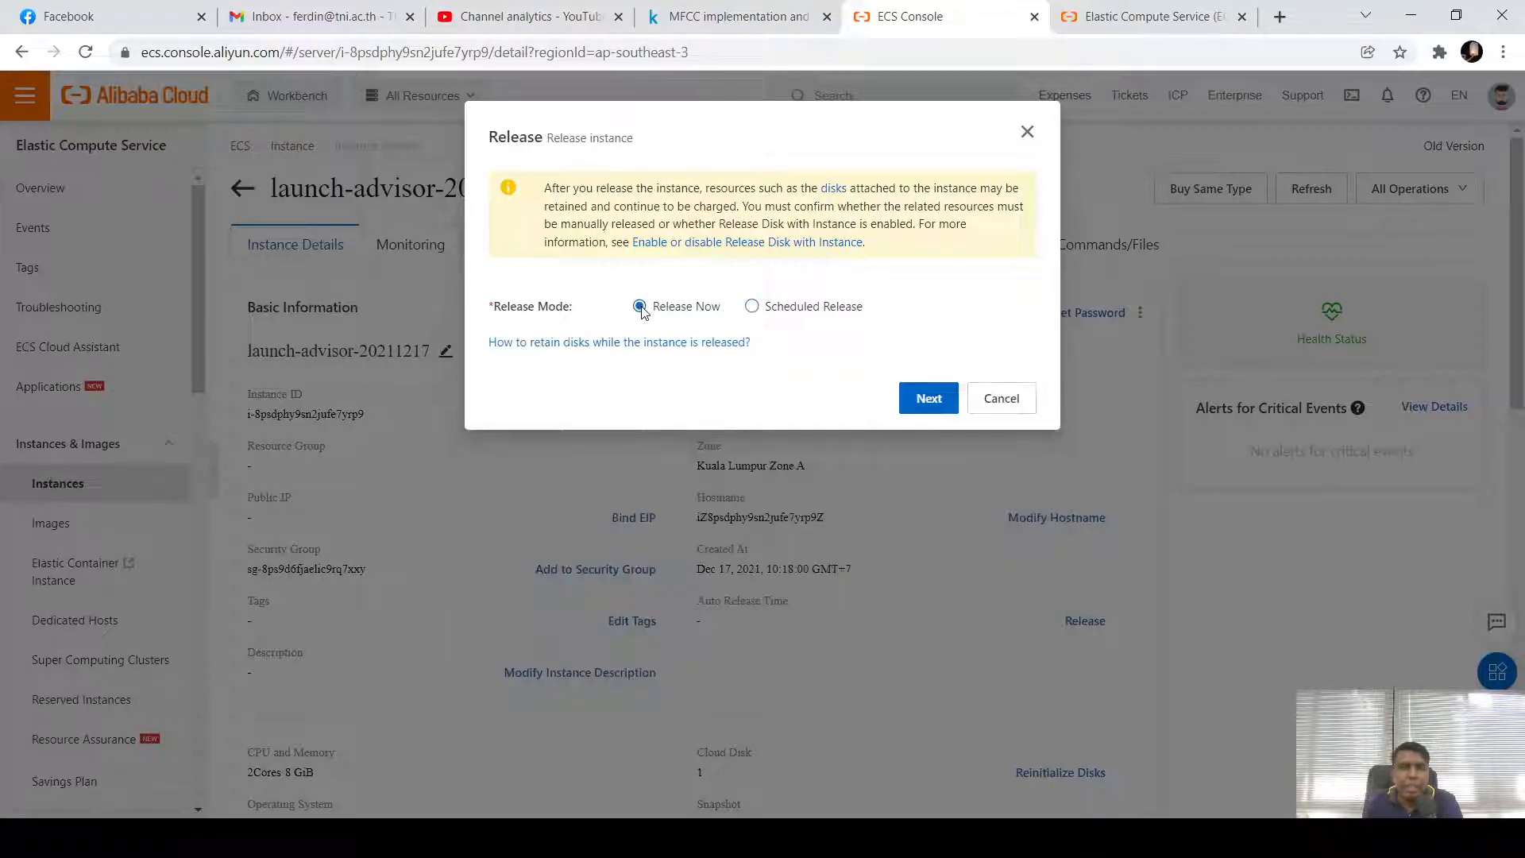
left_click(930, 401)
left_click(933, 417)
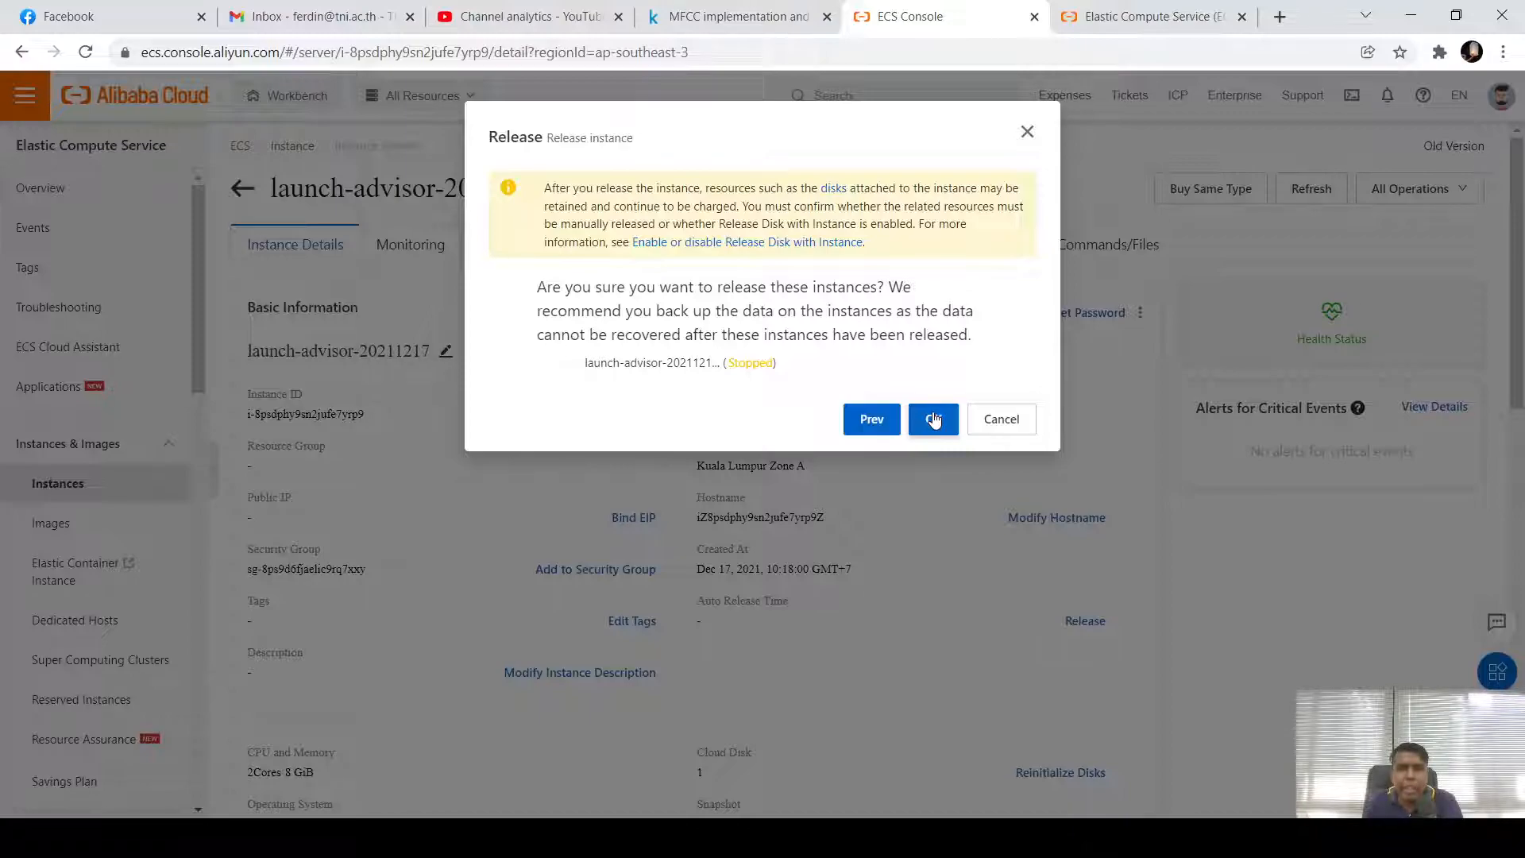
left_click(935, 419)
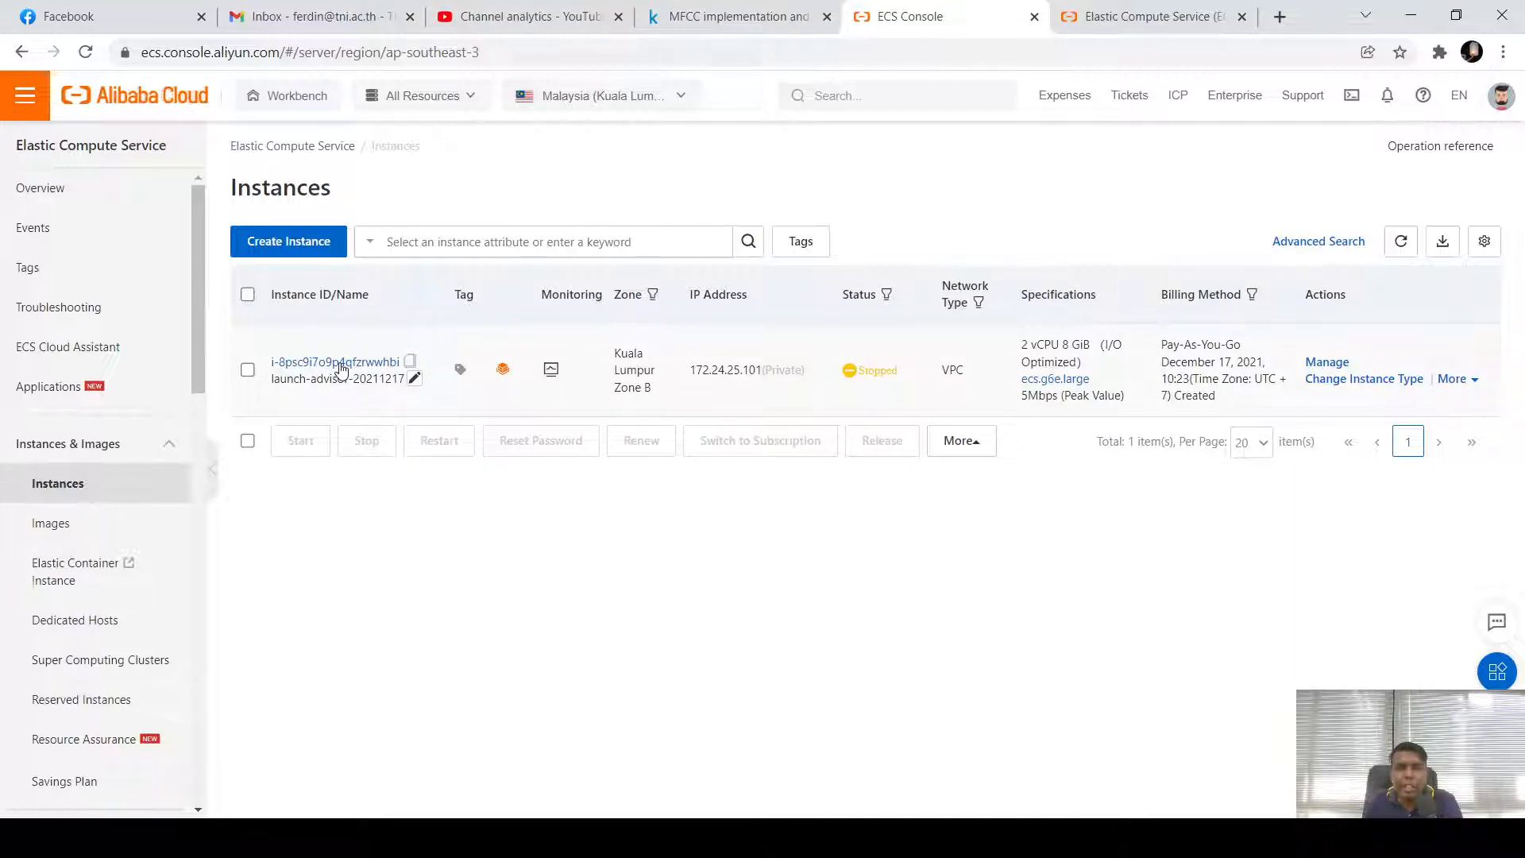
Select the remaining launch-advisor-20211217 instance and release it with Release Now
left_click(1479, 384)
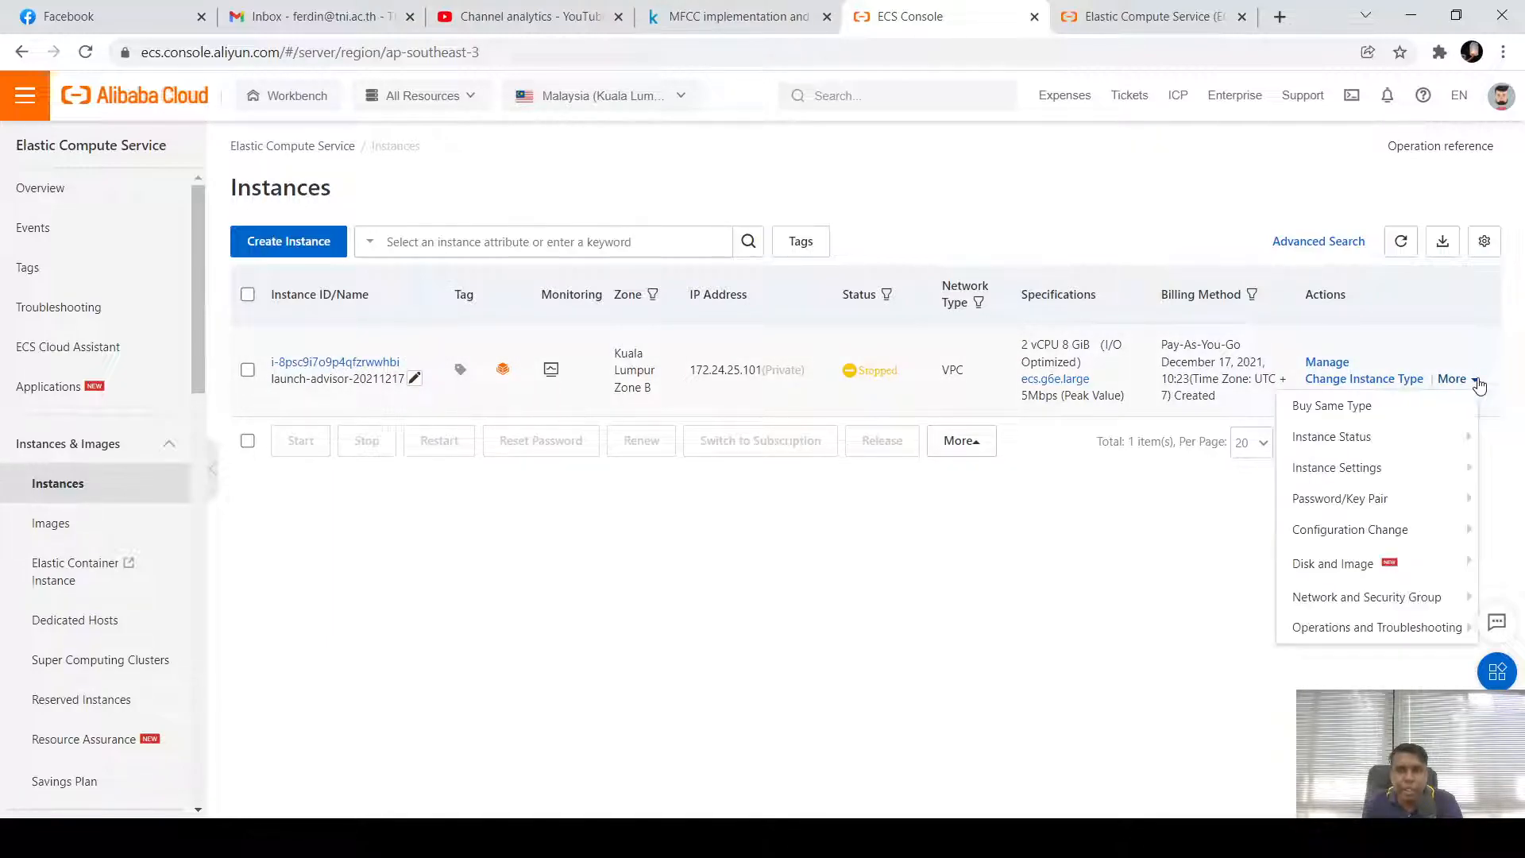
mouse_move(1439, 439)
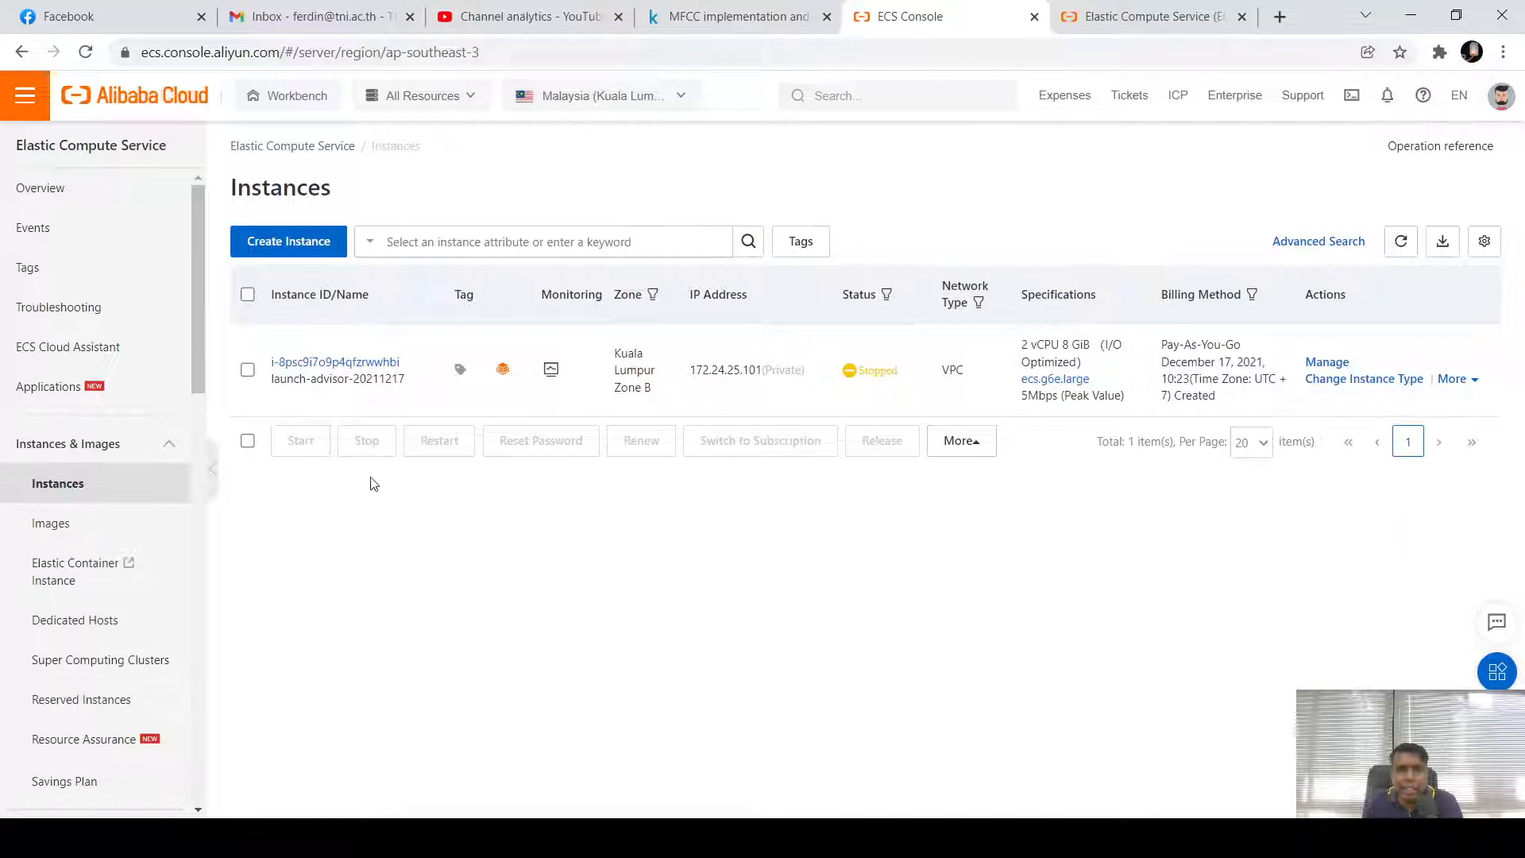
left_click(247, 370)
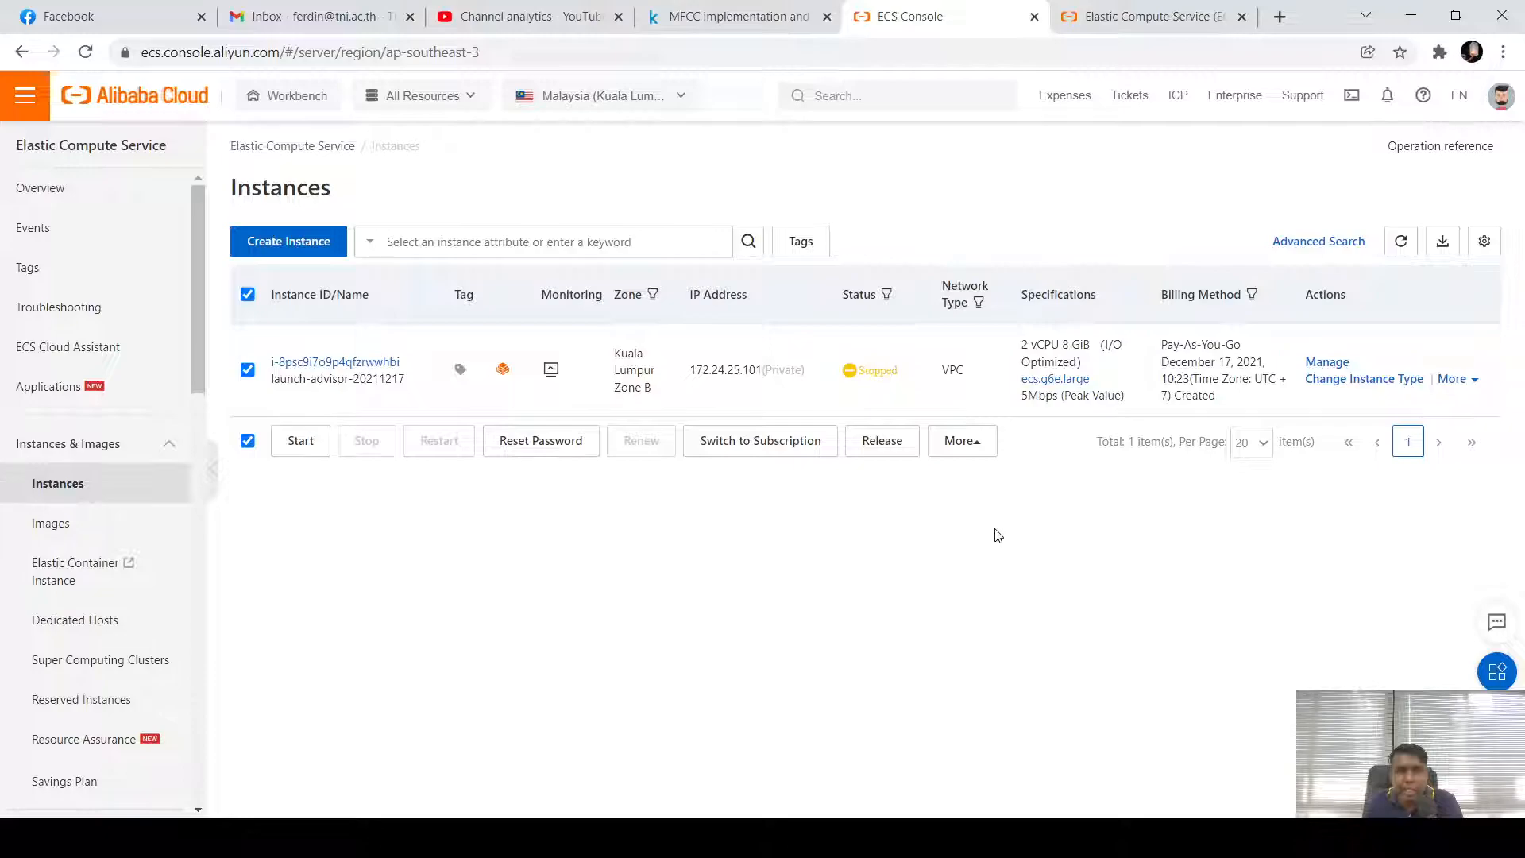
left_click(883, 445)
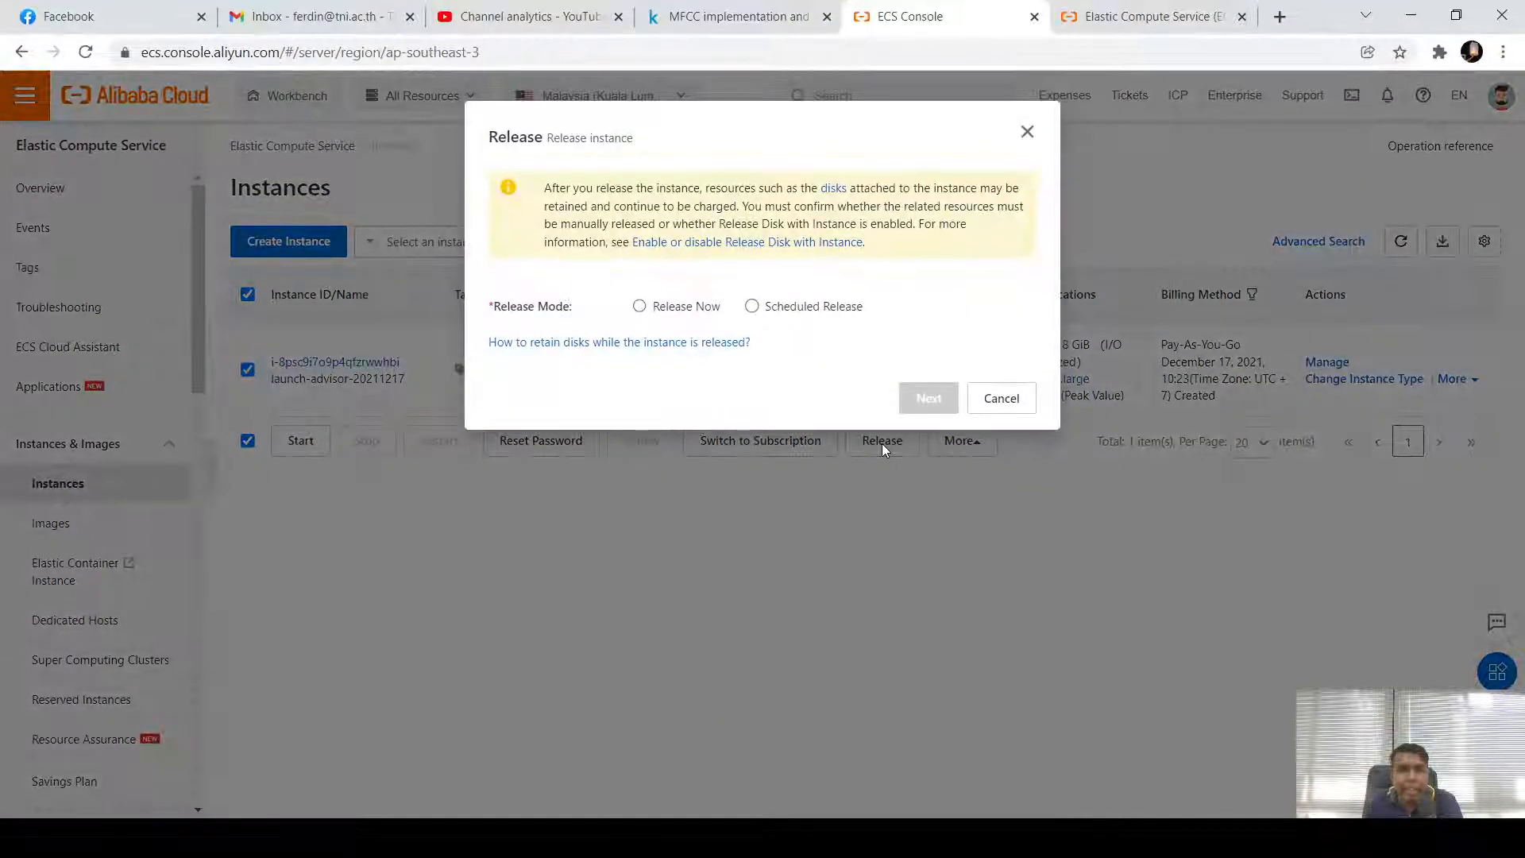
left_click(640, 307)
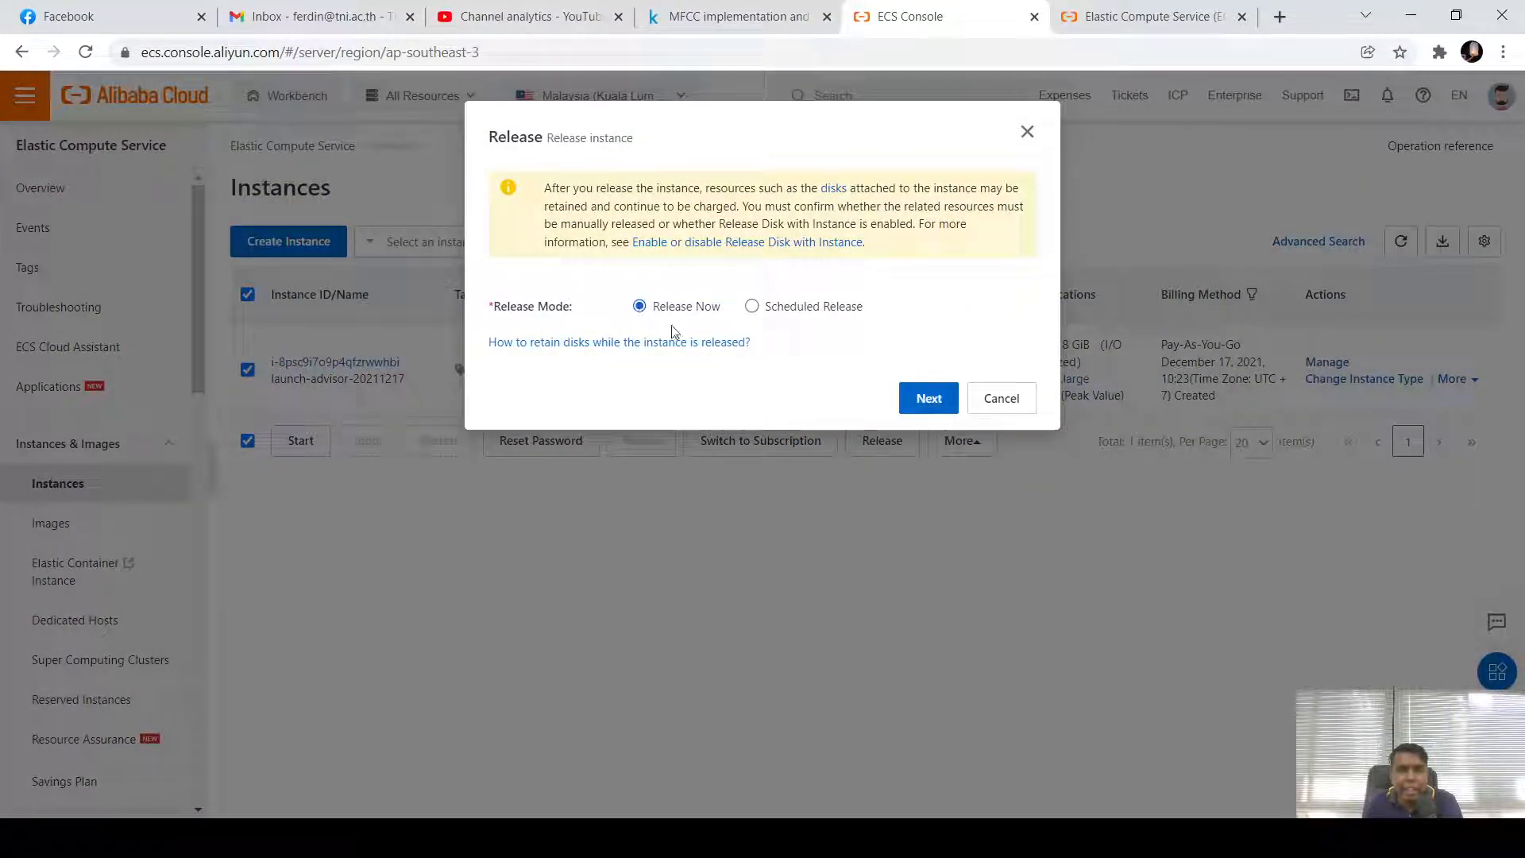
left_click(929, 397)
left_click(935, 420)
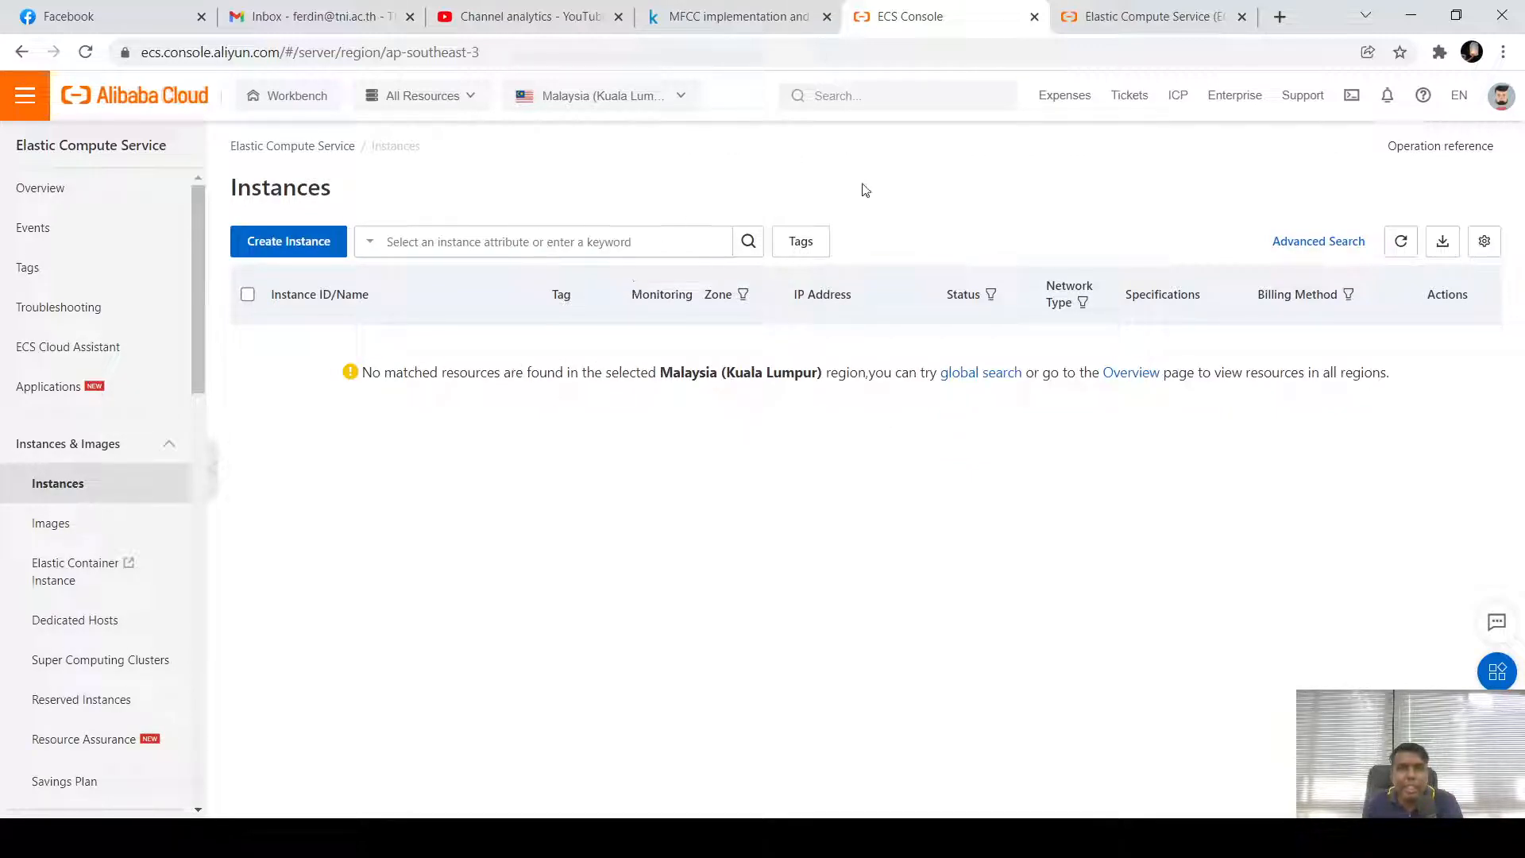
Search for Elastic Compute Service and reload its Overview, which shows zero instances
left_click(946, 95)
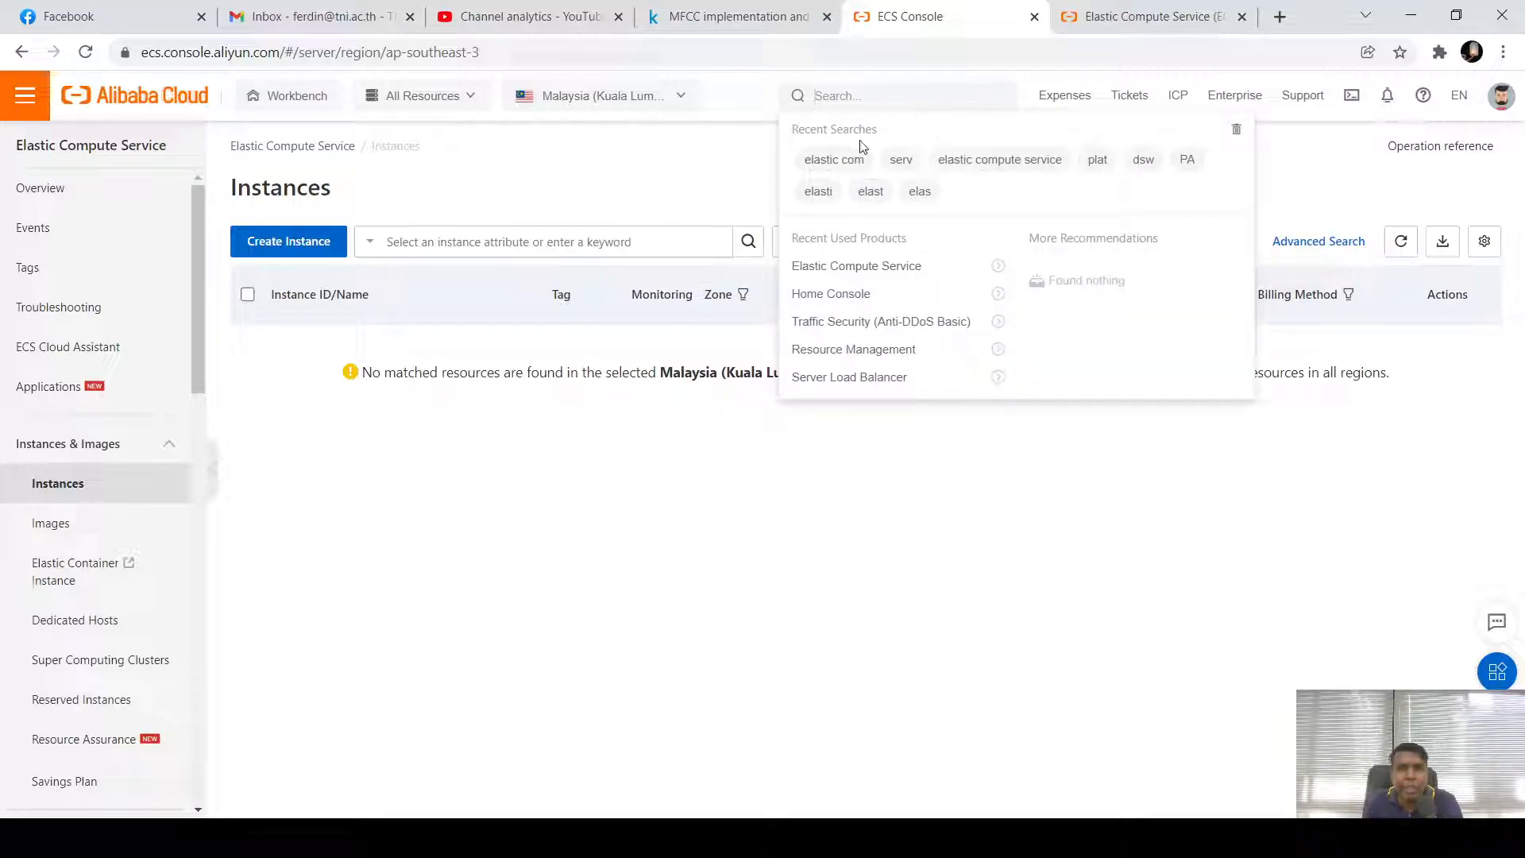
left_click(826, 270)
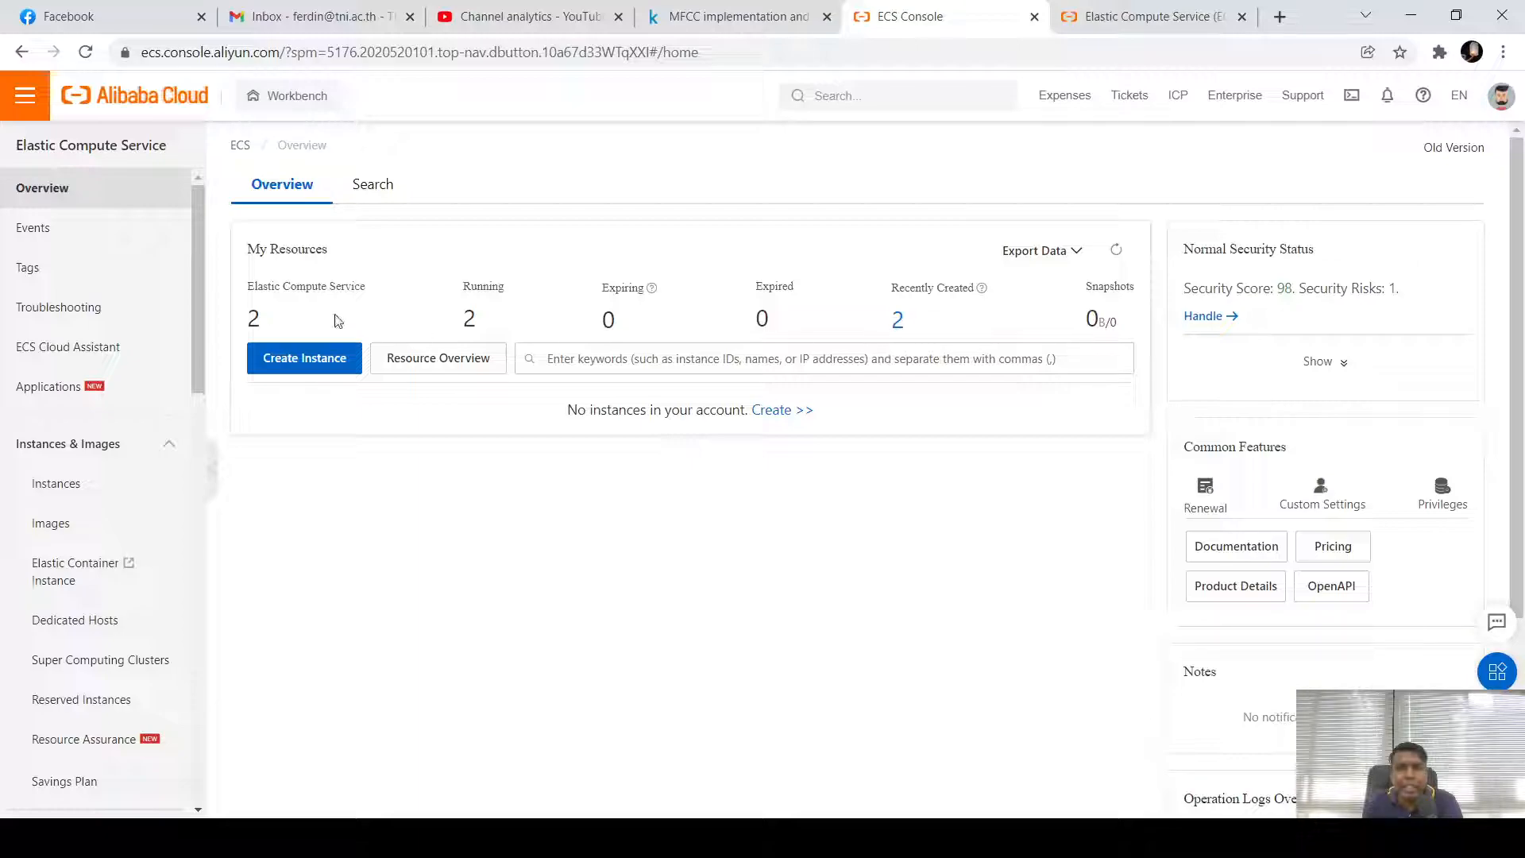
left_click(87, 53)
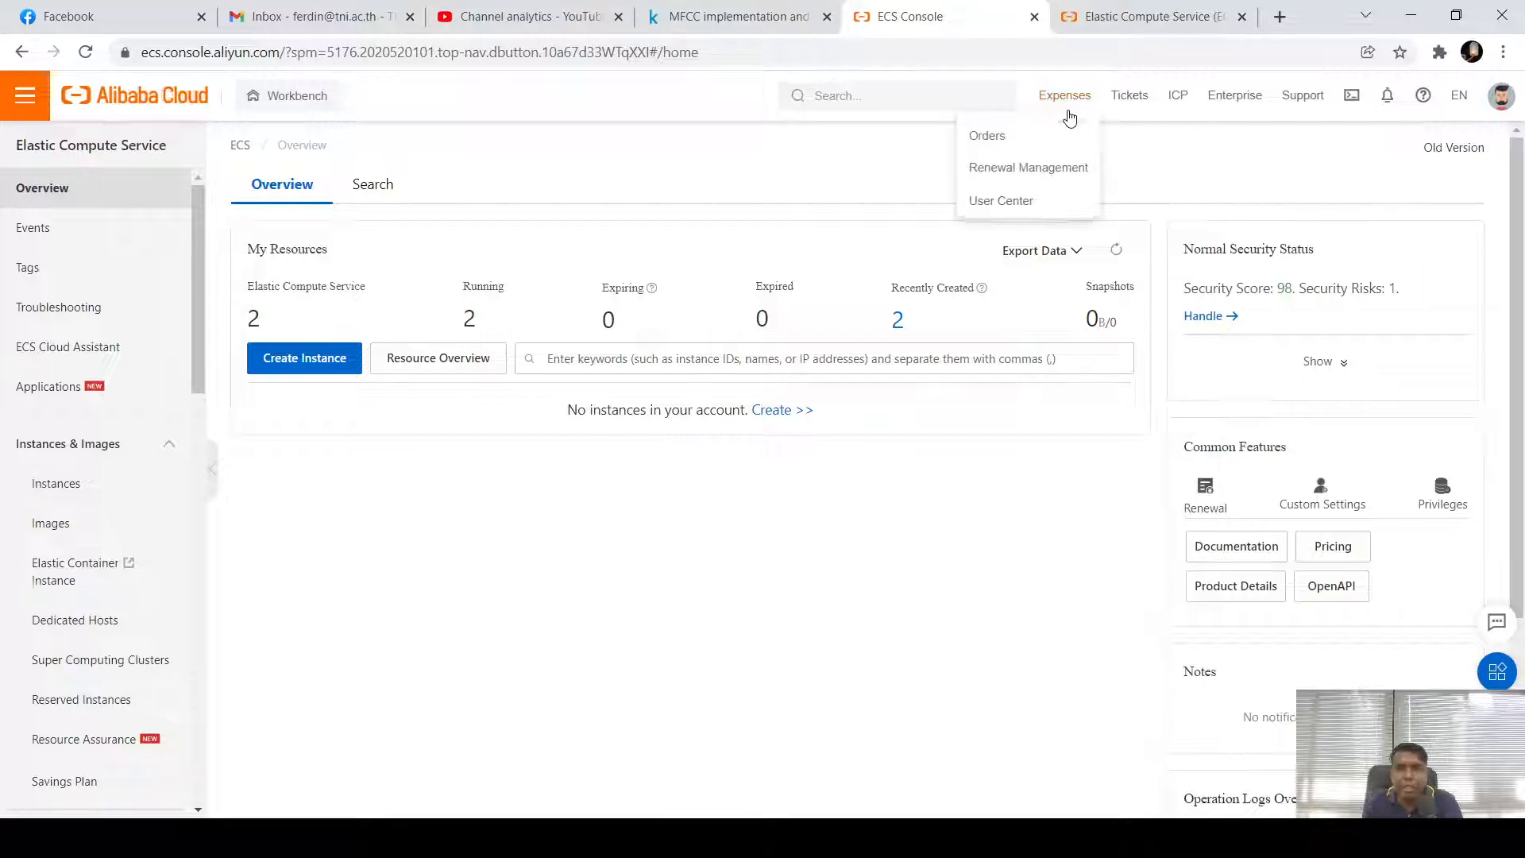
mouse_move(1058, 115)
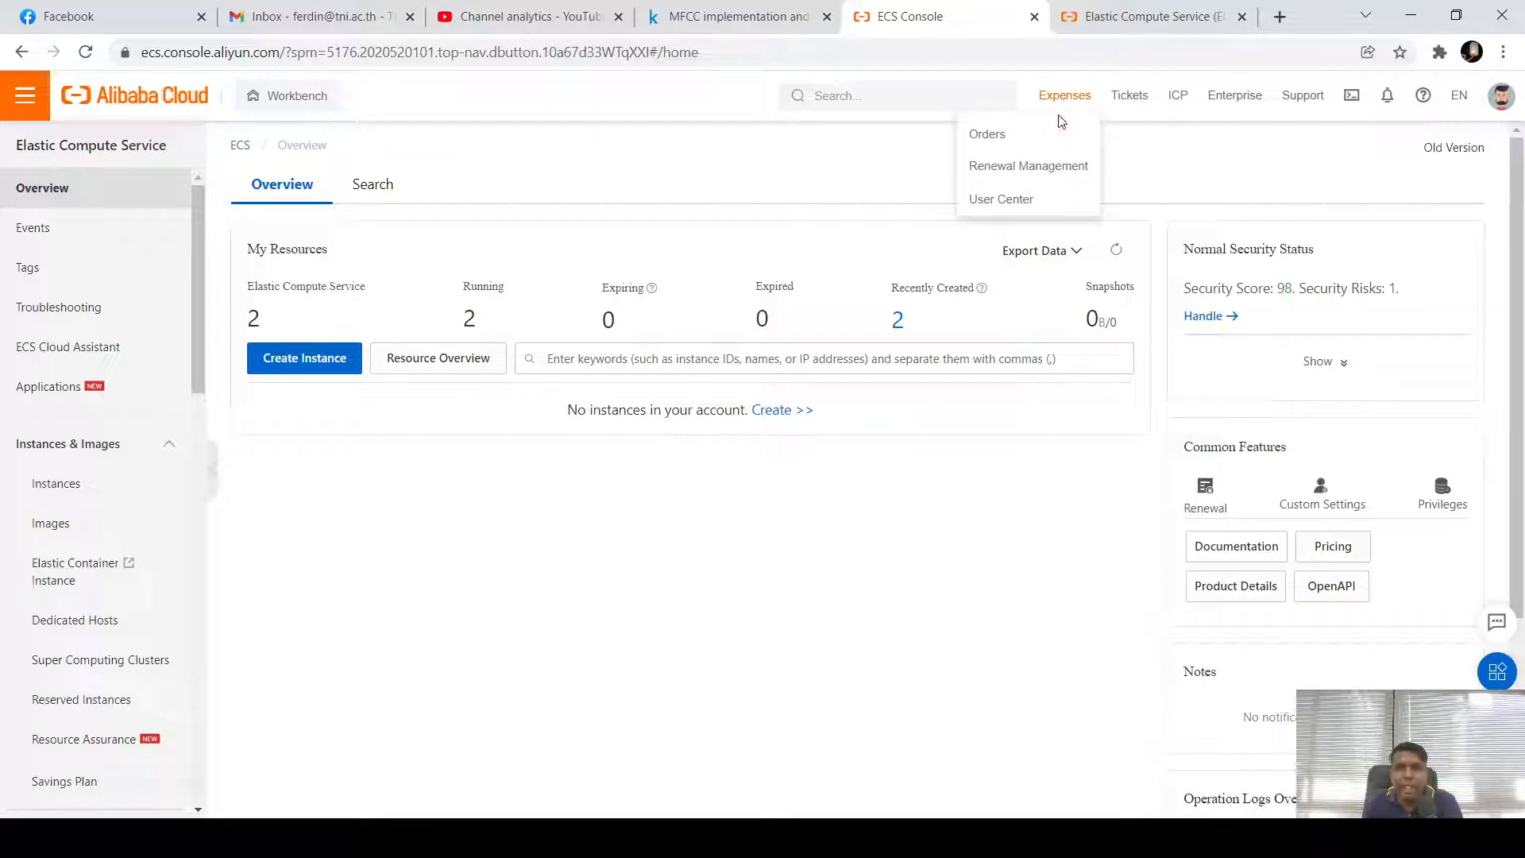
left_click(988, 137)
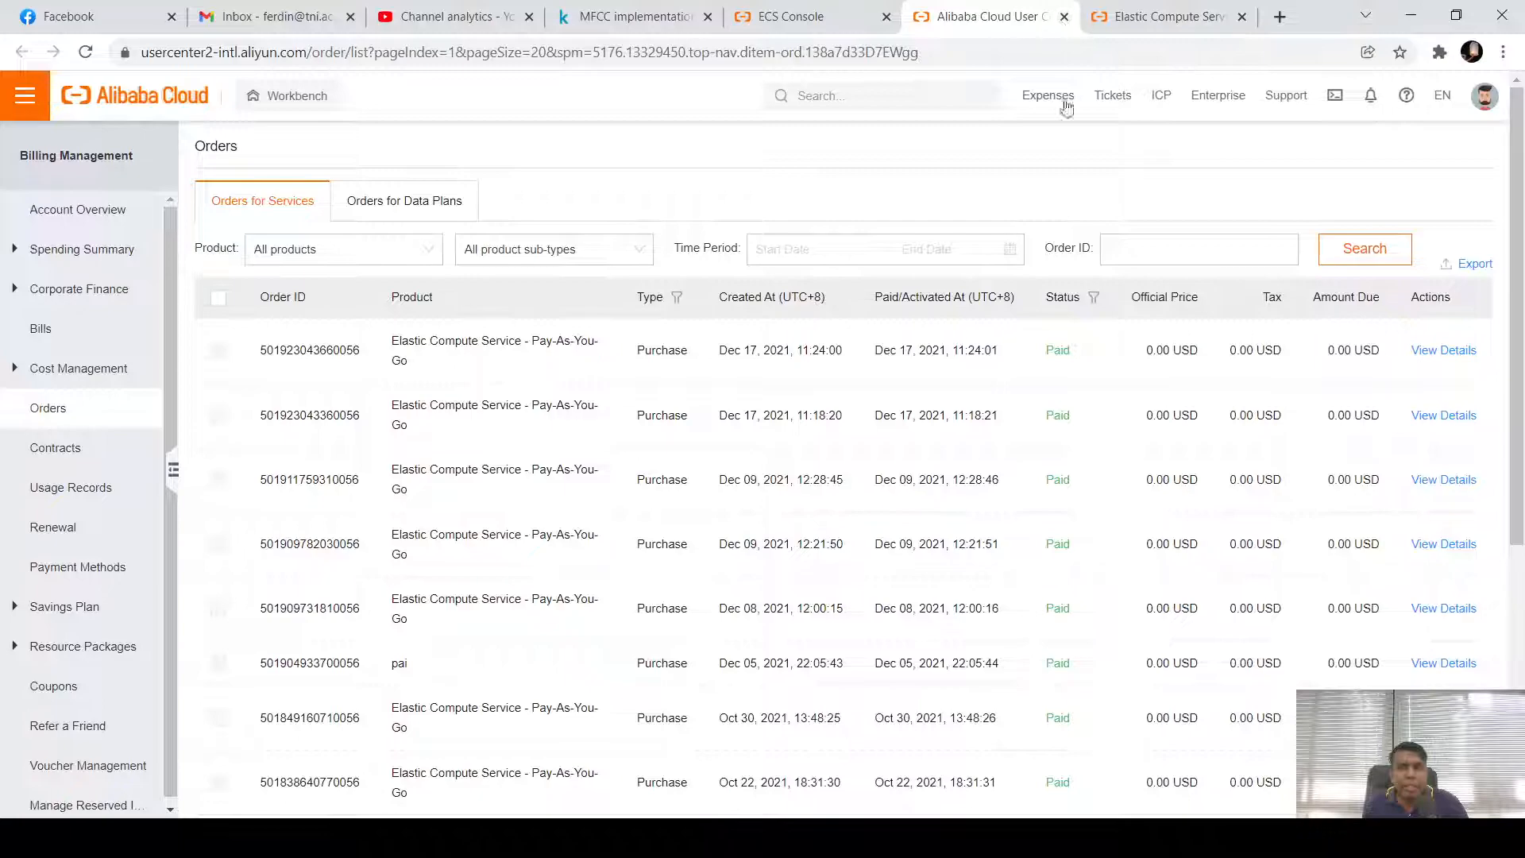
left_click(1065, 19)
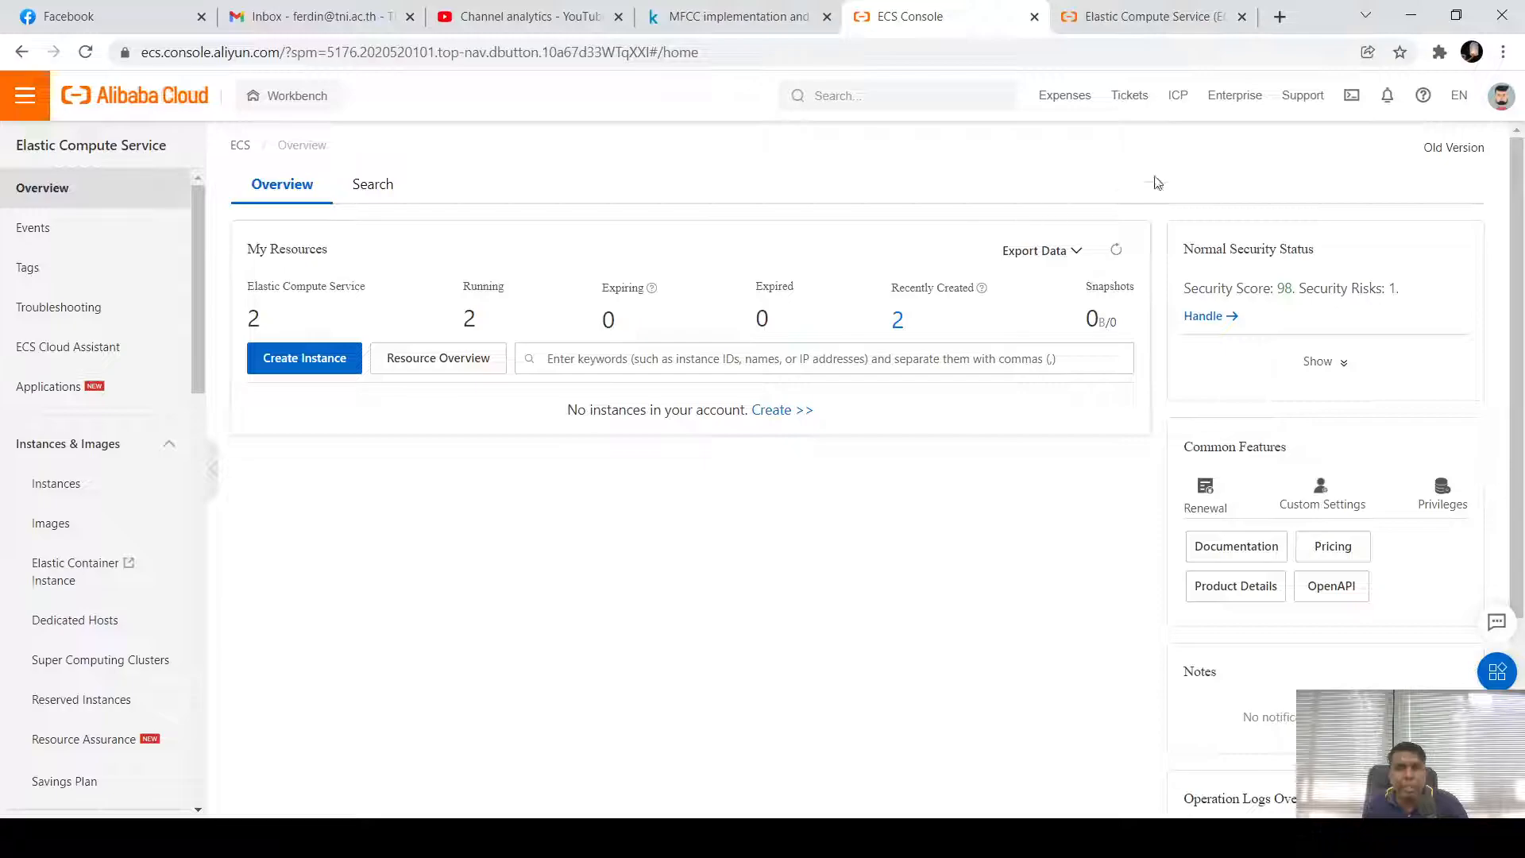